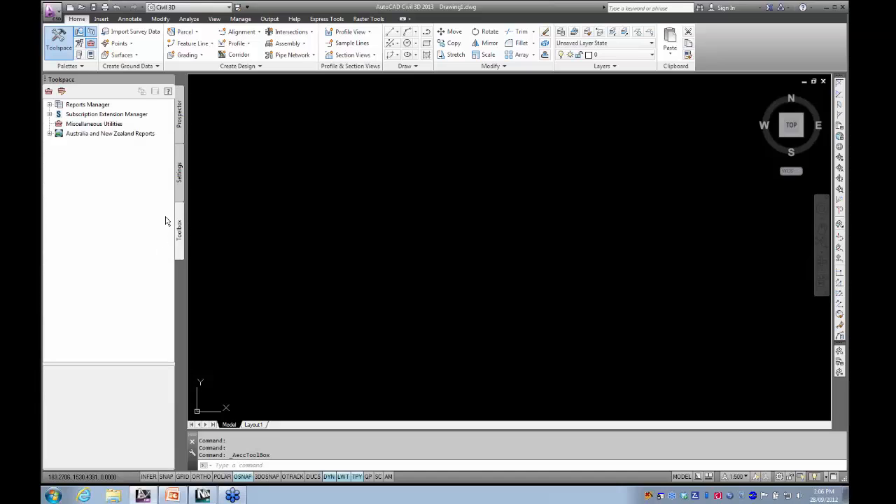
- Start the Import 12d Data tool of the 12d Data Extension in the Subscription Extension Manager
{"action": "left_click", "coordinate": [49, 114]}
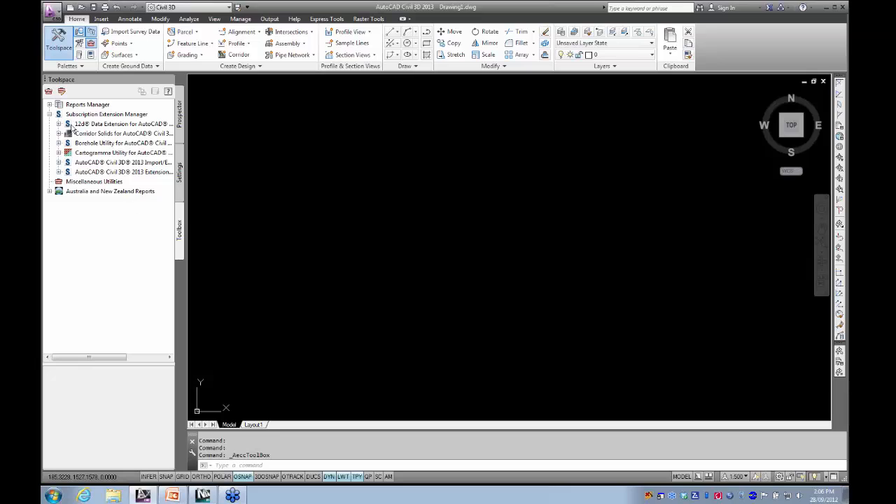
{"action": "left_click", "coordinate": [60, 124]}
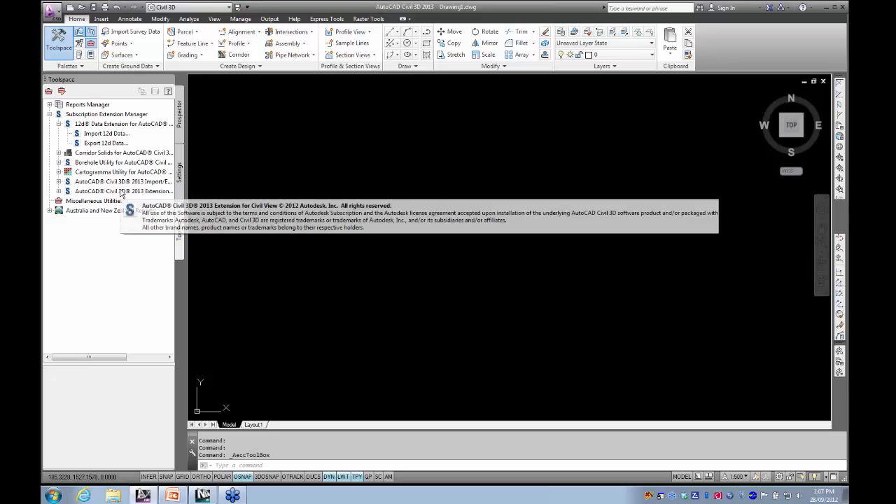
{"action": "left_click", "coordinate": [107, 134]}
{"action": "double_click", "coordinate": [108, 135]}
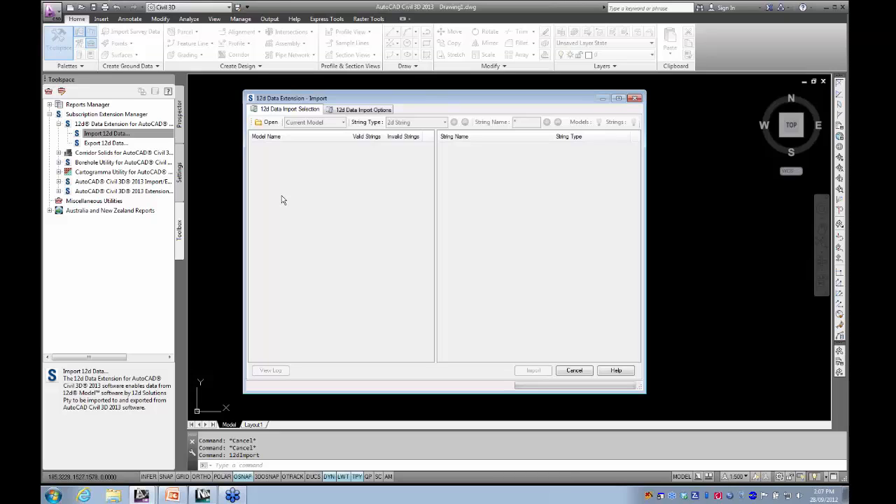
- Load the 12d model file Project.12da from the extensions folder for import
{"action": "left_click", "coordinate": [269, 123]}
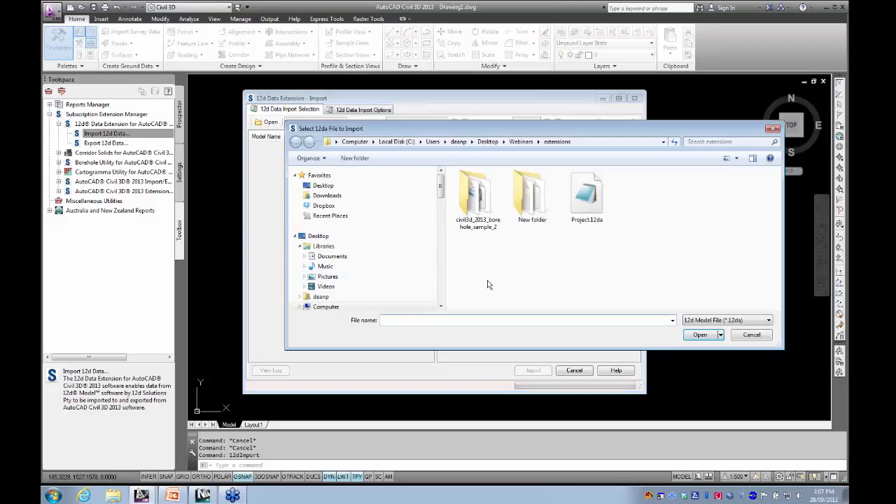
{"action": "left_click", "coordinate": [586, 197]}
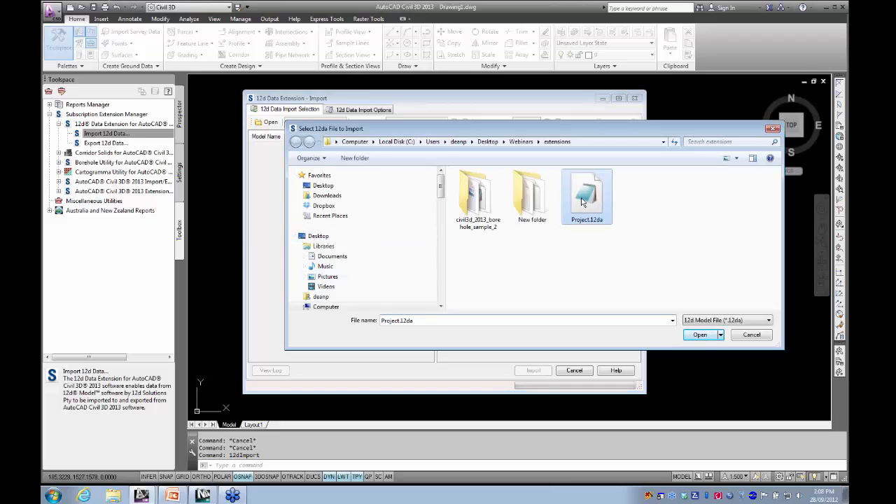
{"action": "left_click", "coordinate": [699, 335]}
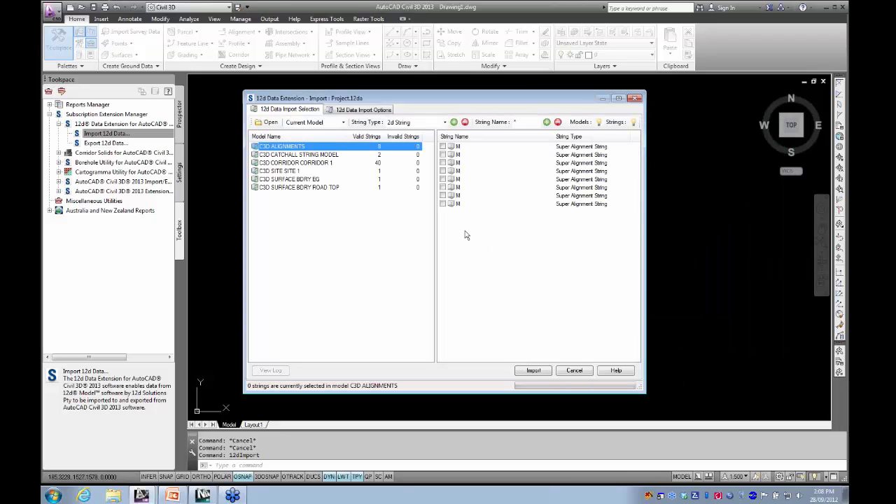
- Mark all models and strings in the loaded 12d file for import
{"action": "right_click", "coordinate": [302, 249]}
{"action": "left_click", "coordinate": [282, 233]}
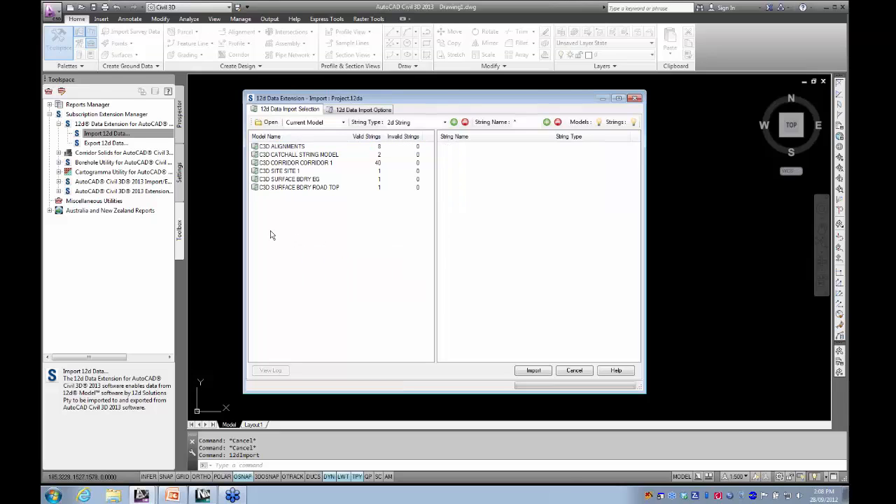
{"action": "left_click", "coordinate": [271, 149]}
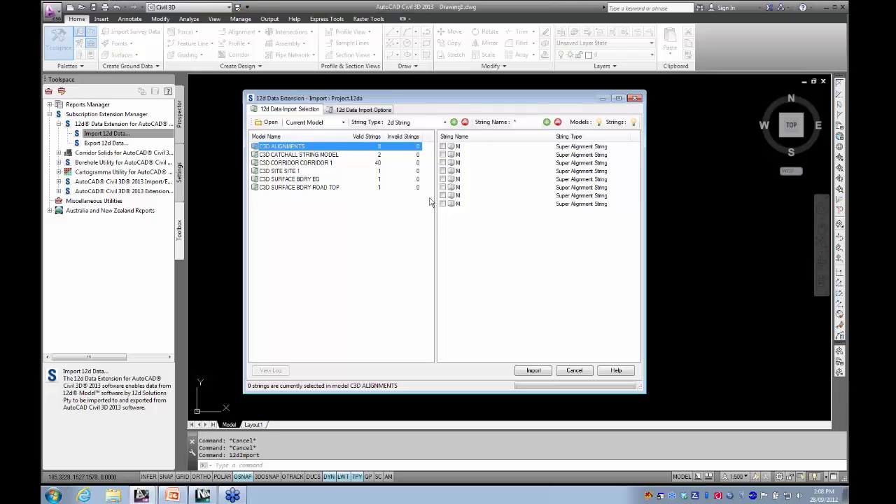
{"action": "right_click", "coordinate": [342, 250]}
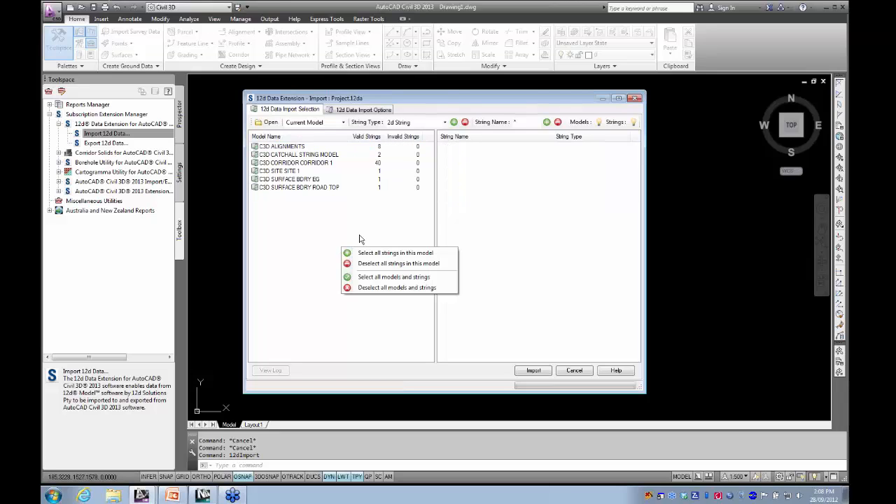
{"action": "left_click", "coordinate": [384, 278]}
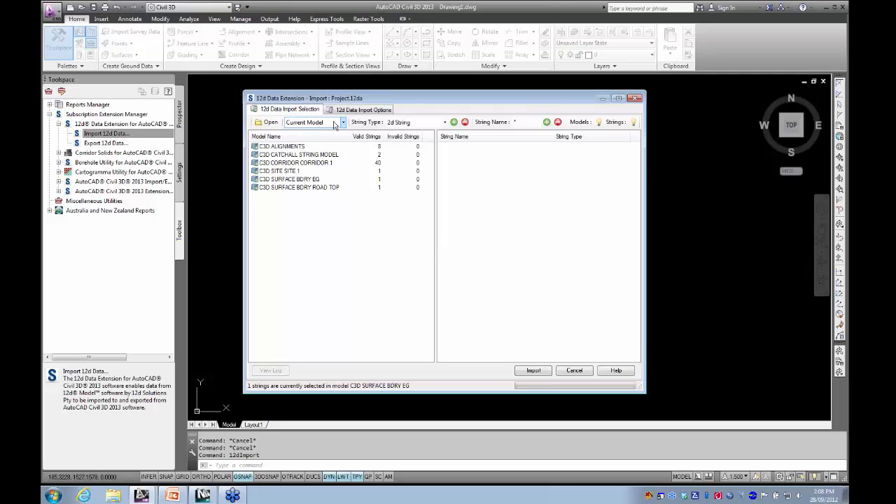
- Review the 12d import options, including the string label layer table and the available surface styles
{"action": "left_click", "coordinate": [359, 112]}
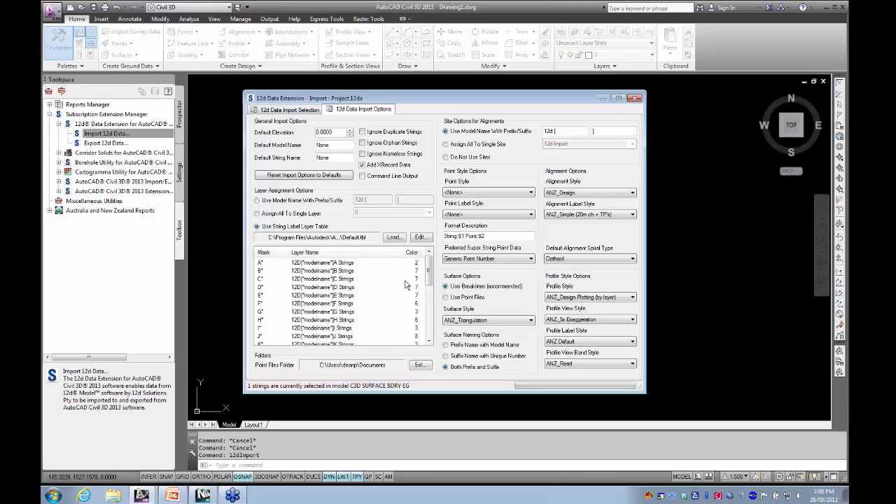
{"action": "mouse_move", "coordinate": [430, 270]}
{"action": "left_mouse_down"}
{"action": "mouse_move", "coordinate": [428, 321]}
{"action": "mouse_move", "coordinate": [429, 266]}
{"action": "left_mouse_up"}
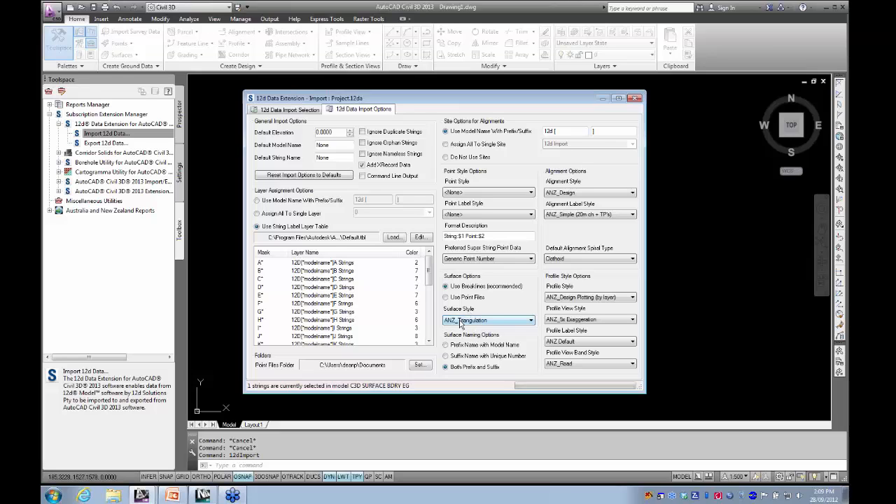
{"action": "left_click", "coordinate": [503, 320]}
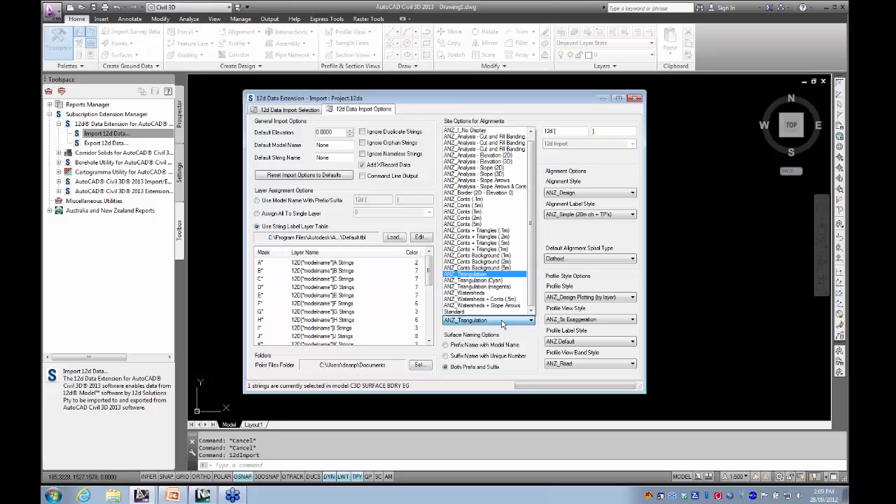
{"action": "left_click", "coordinate": [502, 322]}
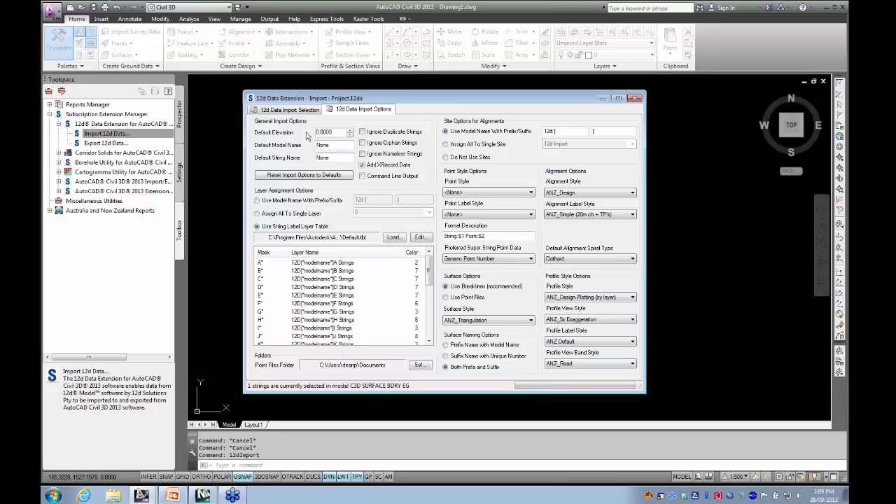
{"action": "left_click", "coordinate": [290, 109]}
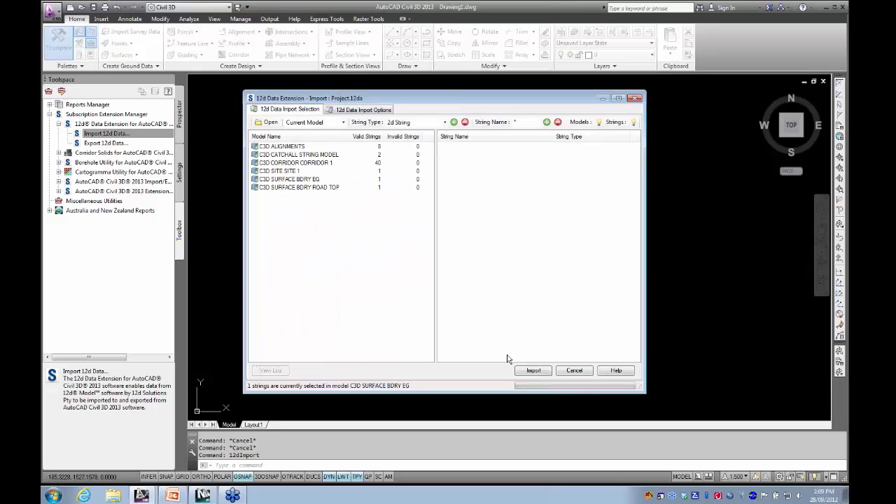
- Import the selected 12d strings into the drawing and close the import dialog
{"action": "left_click", "coordinate": [532, 371]}
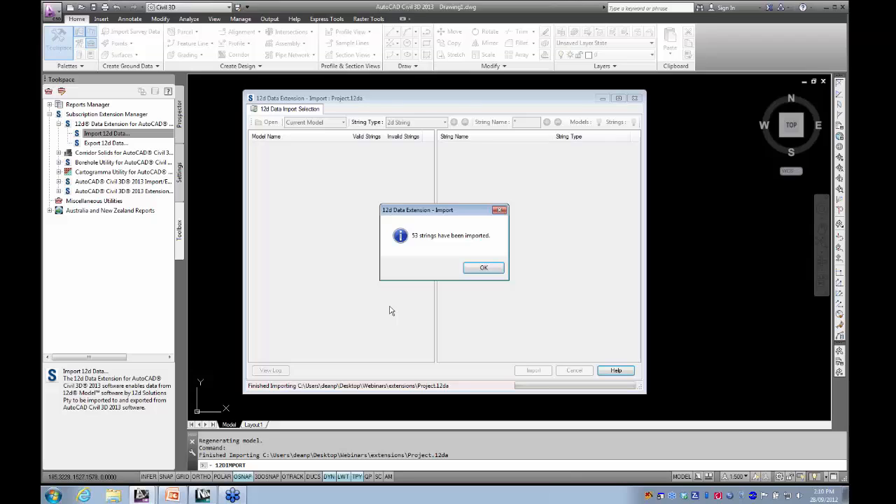
{"action": "left_click", "coordinate": [482, 269]}
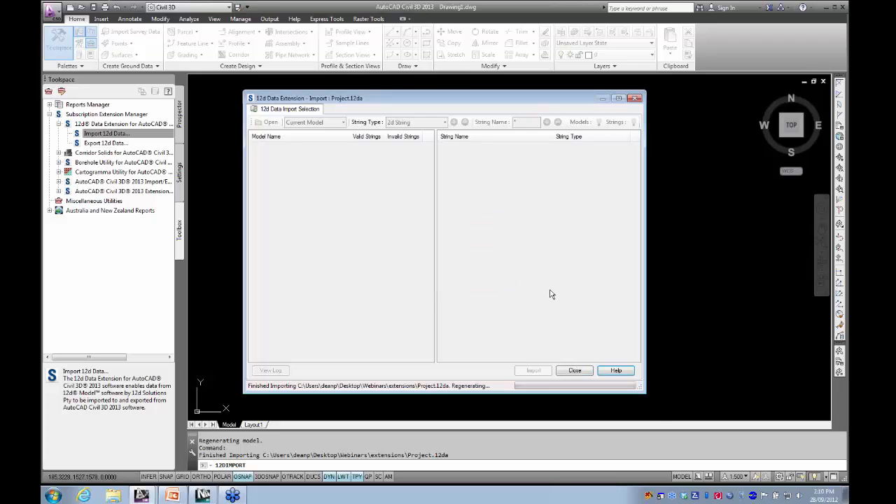
{"action": "left_click", "coordinate": [574, 370]}
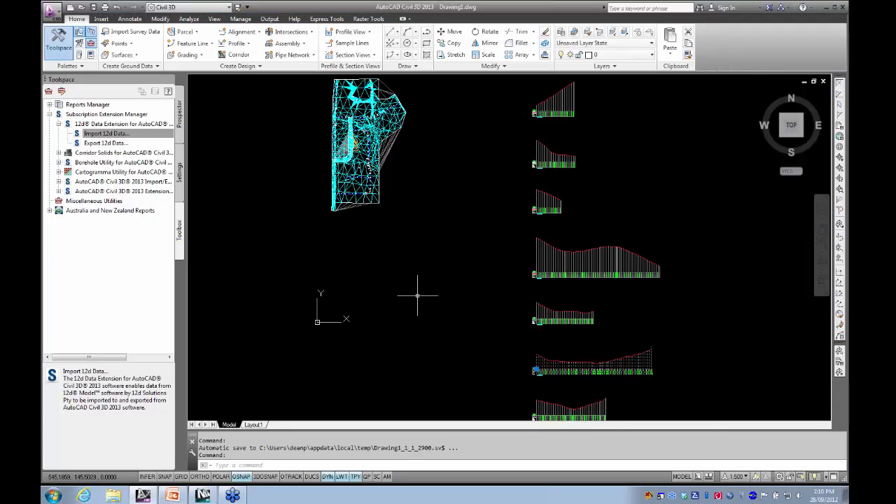
- Examine the imported drawing and inspect the alignment with the curve east of the corridor
{"action": "scroll", "coordinate": [419, 301], "scroll_direction": "down", "scroll_amount": 3}
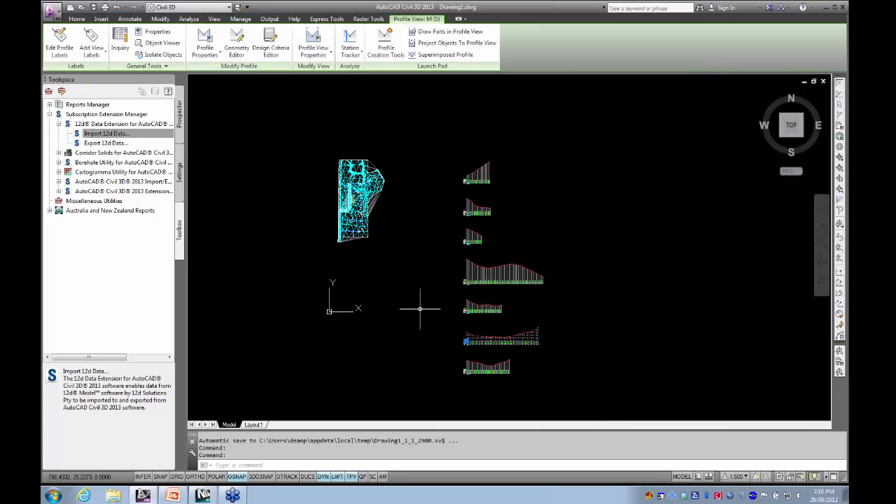
{"action": "key", "text": "Escape"}
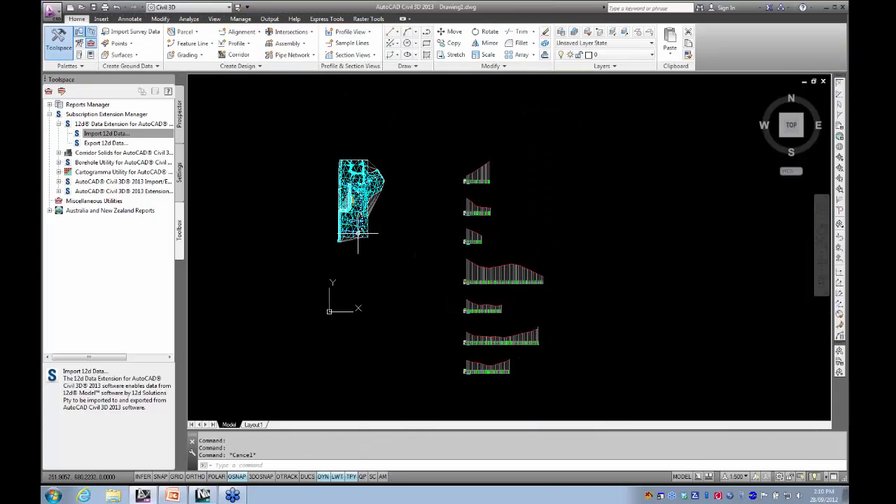
{"action": "scroll", "coordinate": [361, 199], "scroll_direction": "up", "scroll_amount": 5}
{"action": "scroll", "coordinate": [360, 190], "scroll_direction": "up", "scroll_amount": 1}
{"action": "scroll", "coordinate": [362, 184], "scroll_direction": "up", "scroll_amount": 3}
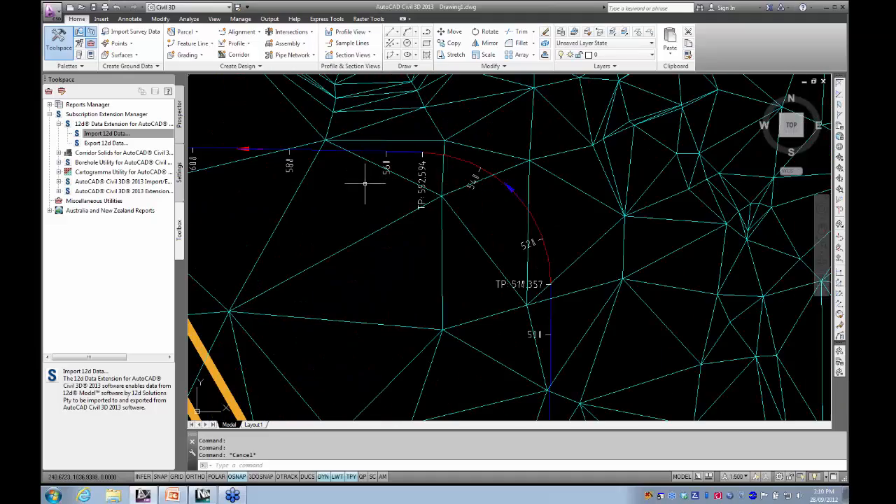
{"action": "left_click", "coordinate": [363, 152]}
{"action": "scroll", "coordinate": [382, 182], "scroll_direction": "down", "scroll_amount": 3}
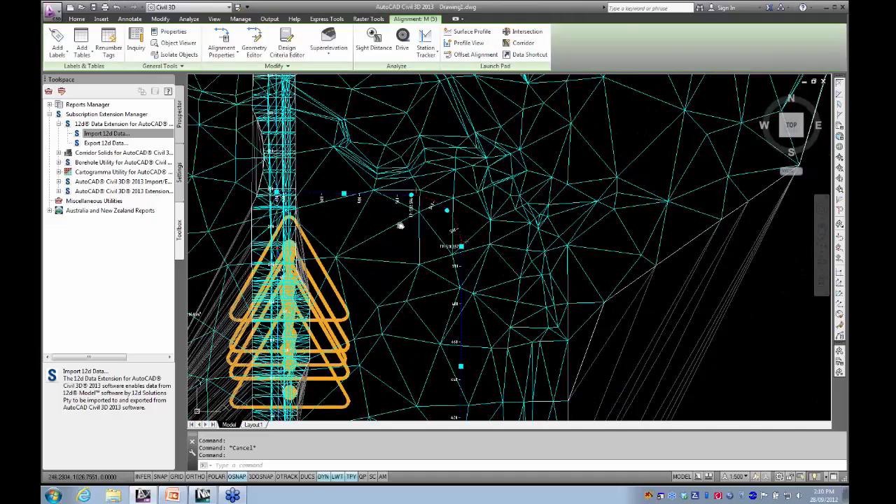
{"action": "key", "text": "Escape"}
{"action": "scroll", "coordinate": [378, 218], "scroll_direction": "down", "scroll_amount": 6}
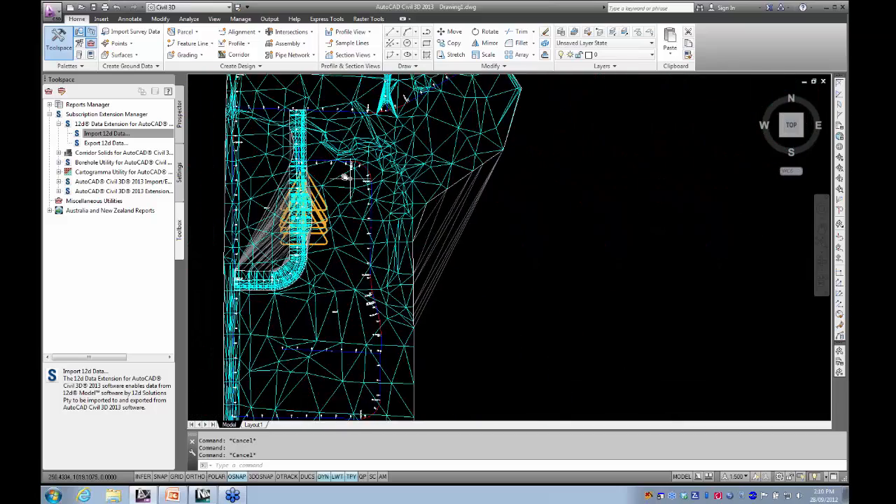
- Inspect the red design profile in the third profile view, then clear the selection
{"action": "scroll", "coordinate": [585, 271], "scroll_direction": "up", "scroll_amount": 7}
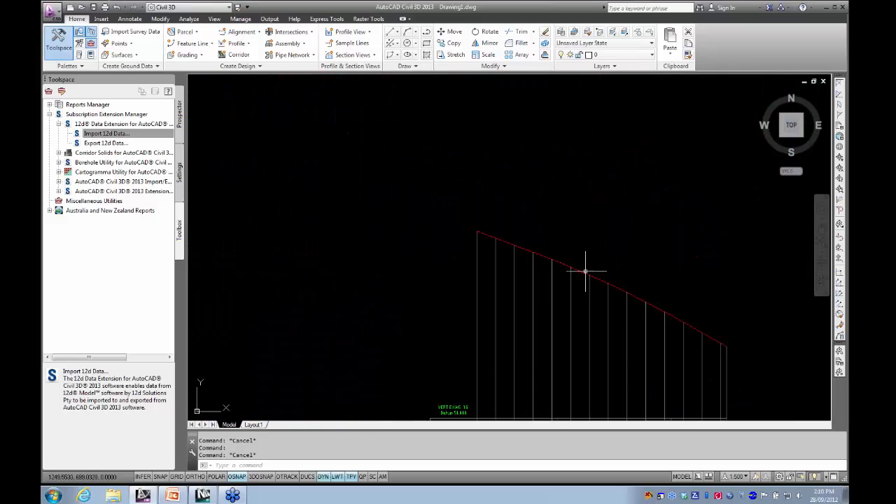
{"action": "left_click", "coordinate": [605, 273]}
{"action": "scroll", "coordinate": [600, 263], "scroll_direction": "down", "scroll_amount": 5}
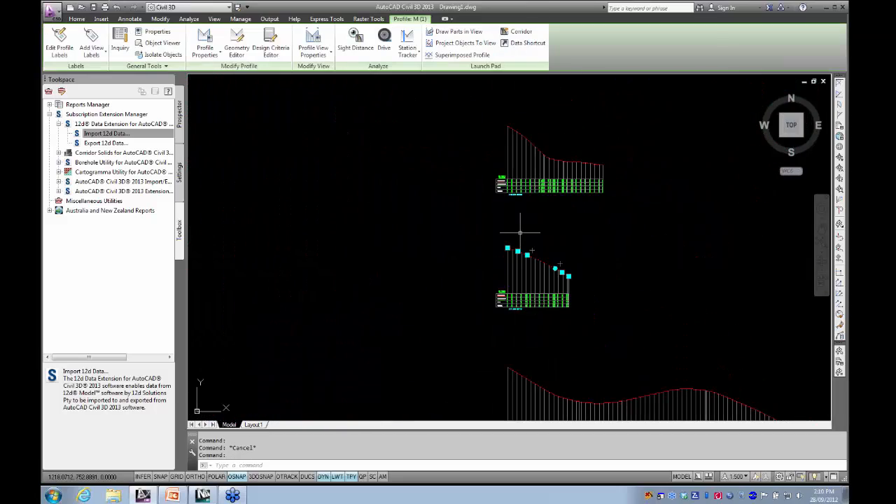
{"action": "key", "text": "Escape"}
{"action": "scroll", "coordinate": [380, 259], "scroll_direction": "down", "scroll_amount": 4}
{"action": "scroll", "coordinate": [406, 244], "scroll_direction": "up", "scroll_amount": 2}
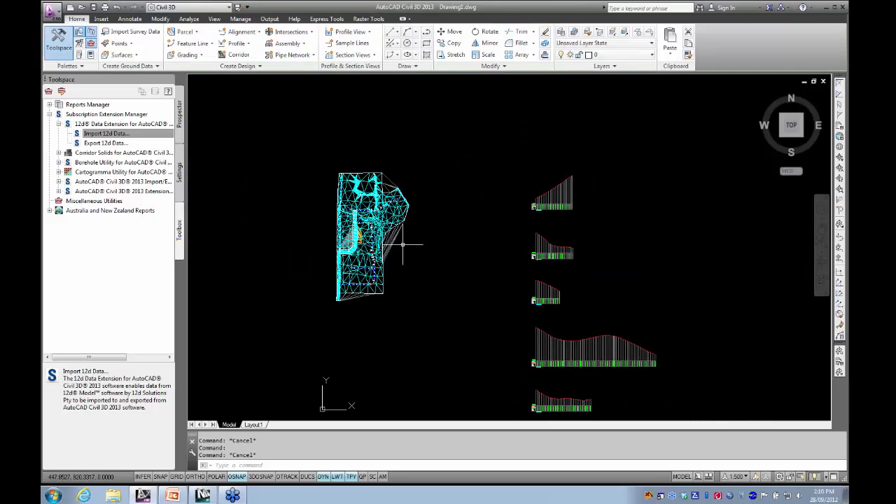
- Inspect a single imported triangle between the corridor and the alignment to its east
{"action": "scroll", "coordinate": [389, 238], "scroll_direction": "up", "scroll_amount": 8}
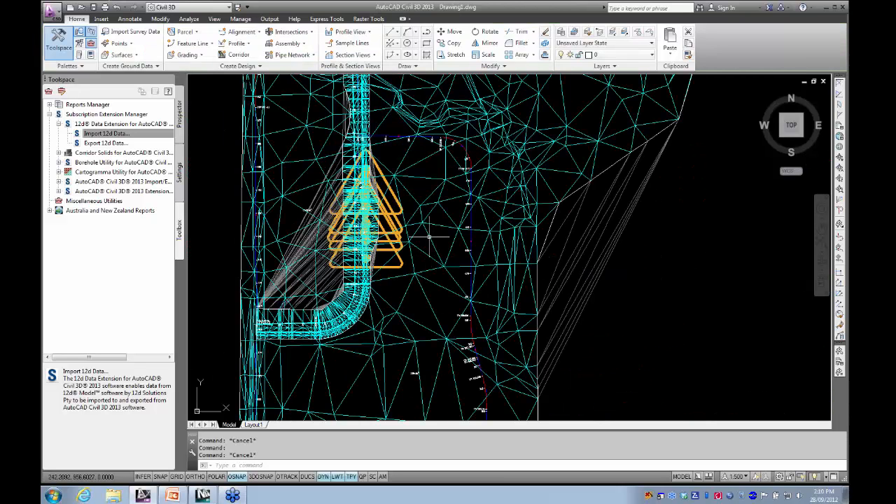
{"action": "left_click", "coordinate": [429, 236]}
{"action": "left_click", "coordinate": [438, 225]}
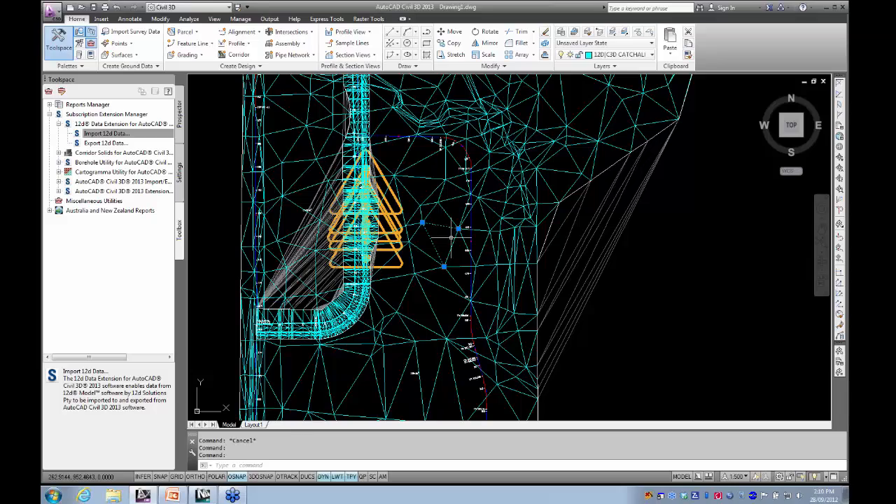
{"action": "scroll", "coordinate": [445, 244], "scroll_direction": "down", "scroll_amount": 3}
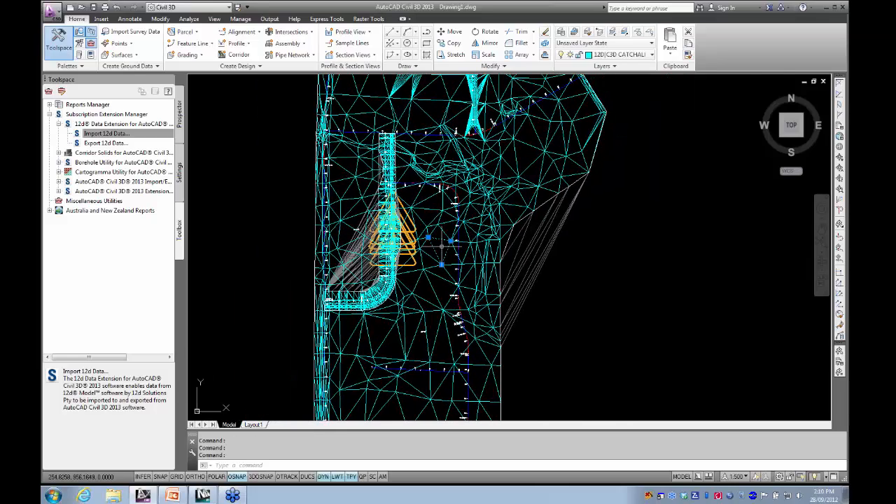
{"action": "scroll", "coordinate": [441, 246], "scroll_direction": "up", "scroll_amount": 5}
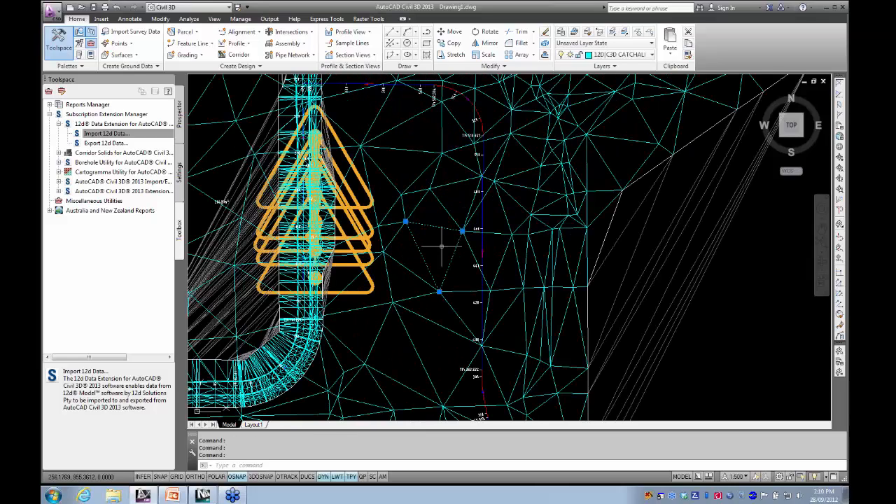
{"action": "key", "text": "Escape"}
- Inspect the C3D CATCHALL STRING MODEL surface across the whole site, then clear the selection
{"action": "left_click", "coordinate": [612, 247]}
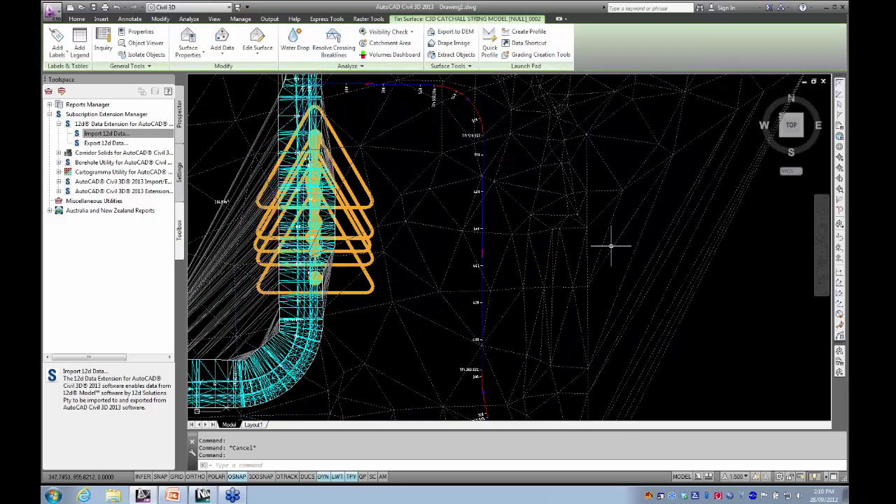
{"action": "scroll", "coordinate": [602, 242], "scroll_direction": "down", "scroll_amount": 5}
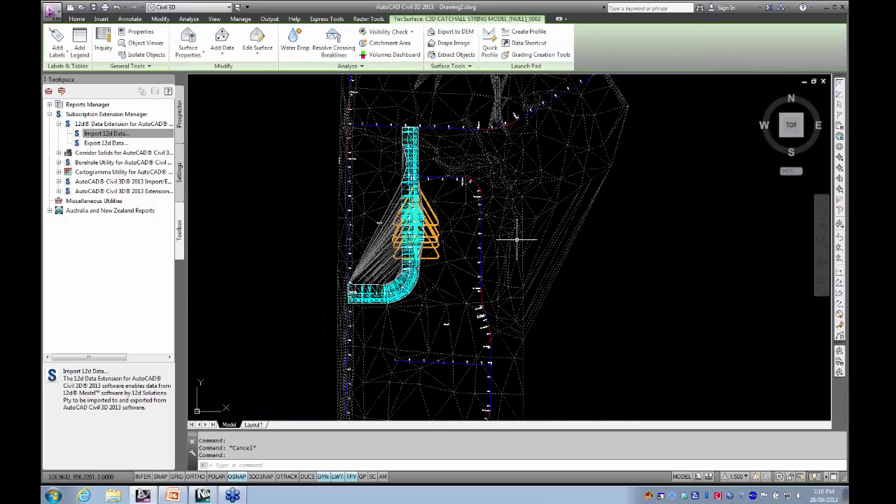
{"action": "key", "text": "Escape"}
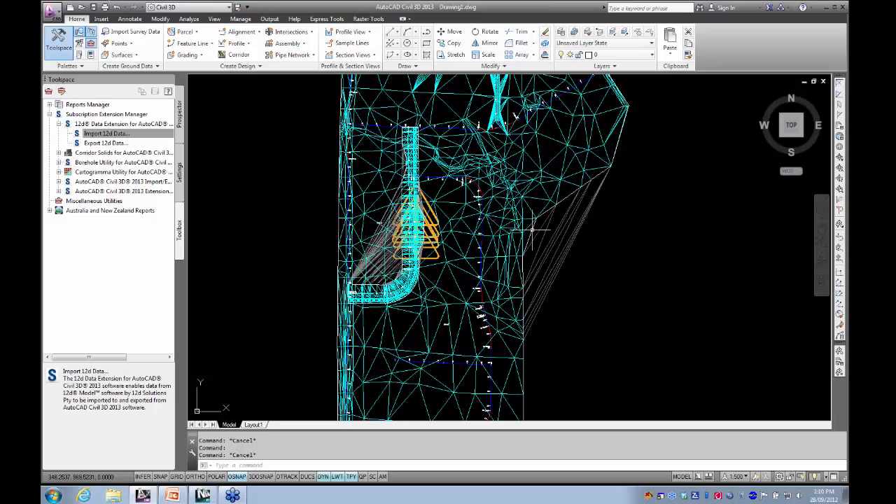
- Examine the extent of the EG surface boundary 3D polyline, and select the C3D CATCHALL STRING MODEL surface extending beyond it
{"action": "mouse_move", "coordinate": [532, 228]}
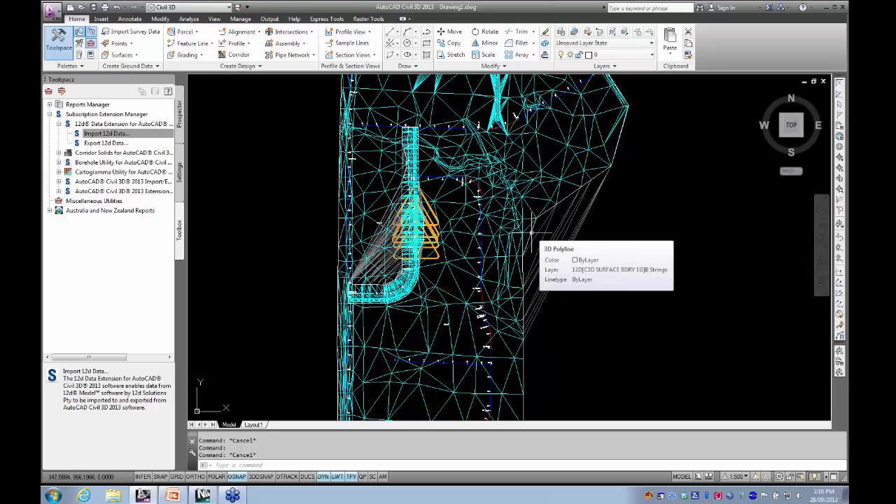
{"action": "left_click", "coordinate": [531, 233]}
{"action": "scroll", "coordinate": [524, 236], "scroll_direction": "down", "scroll_amount": 2}
{"action": "middle_click_drag", "start_coordinate": [524, 236], "coordinate": [494, 250]}
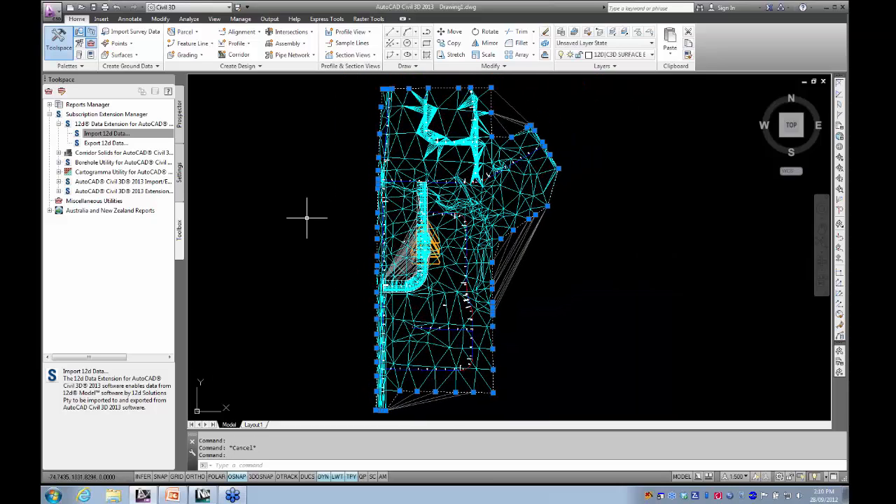
{"action": "key", "text": "Escape"}
{"action": "left_click", "coordinate": [513, 252]}
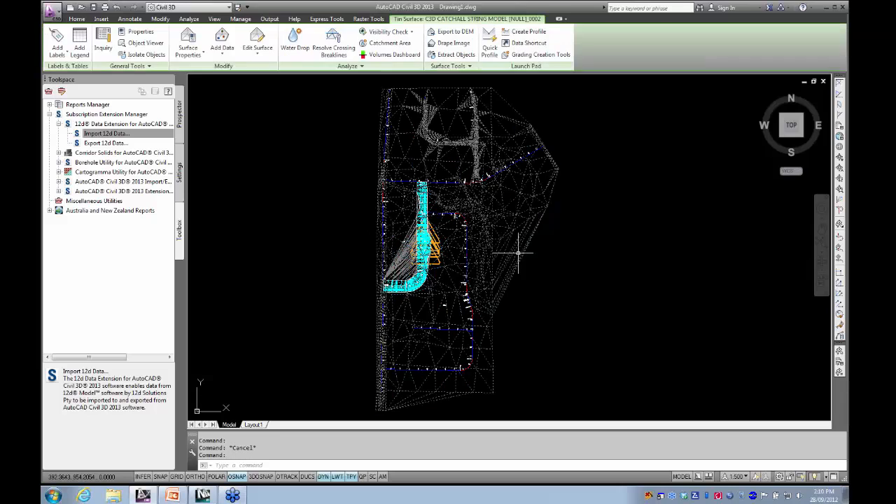
- Add the EG boundary 3D polyline to the selected C3D CATCHALL STRING MODEL surface as an outer boundary with non-destructive breakline
{"action": "left_click", "coordinate": [221, 42]}
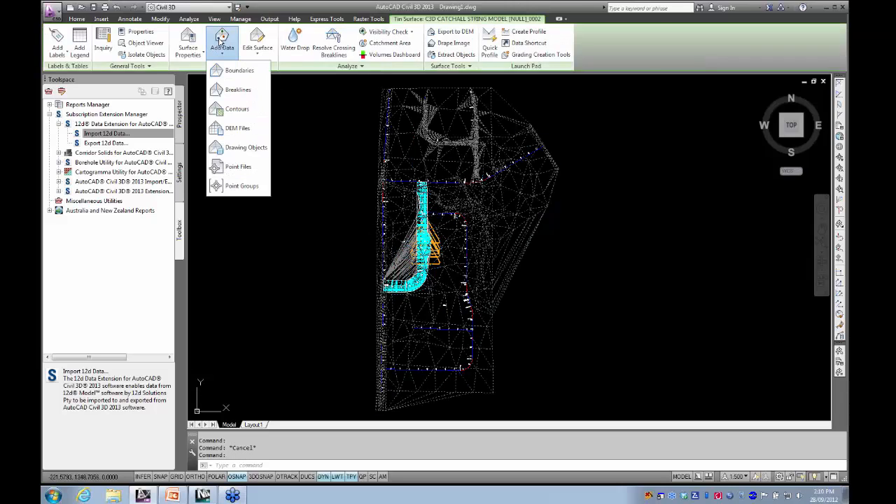
{"action": "left_click", "coordinate": [219, 42]}
{"action": "left_click", "coordinate": [230, 42]}
{"action": "left_click", "coordinate": [235, 70]}
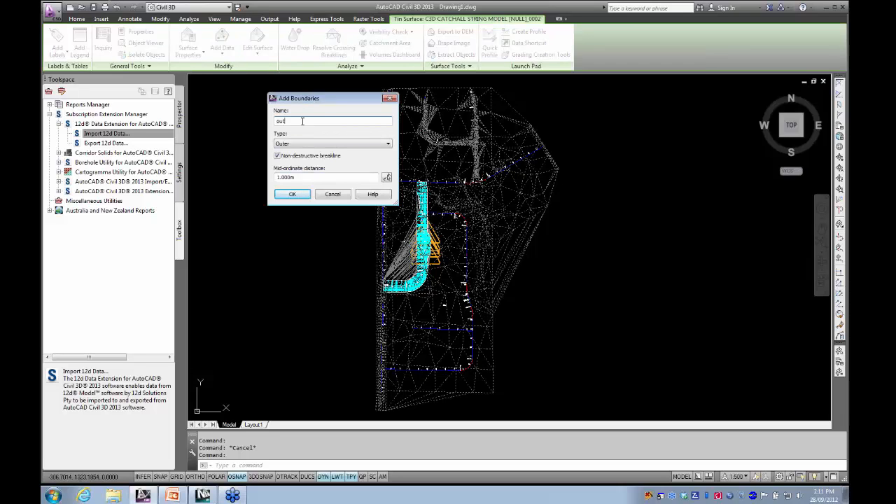
{"action": "key", "text": "Tab"}
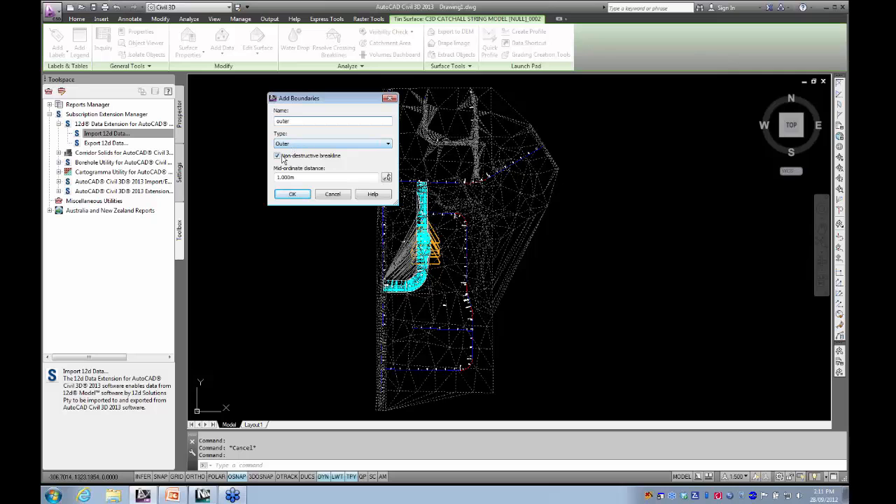
{"action": "left_click", "coordinate": [294, 197]}
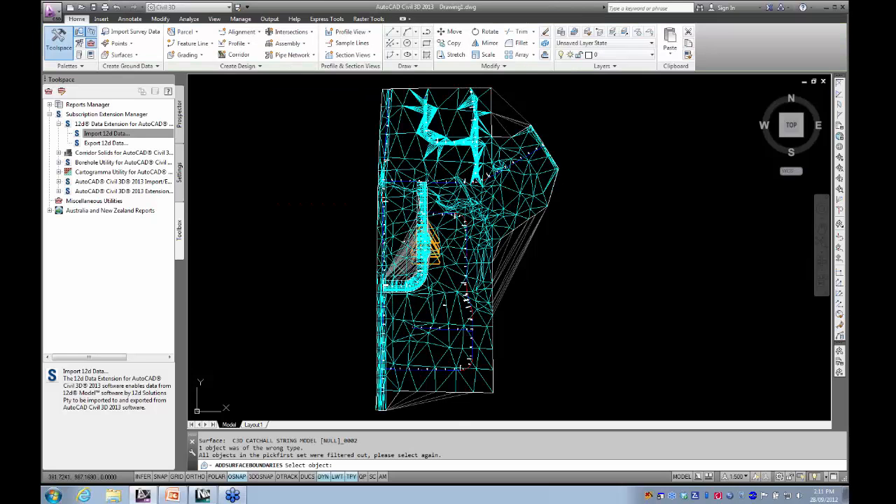
{"action": "scroll", "coordinate": [522, 195], "scroll_direction": "up", "scroll_amount": 5}
{"action": "key", "text": "Escape"}
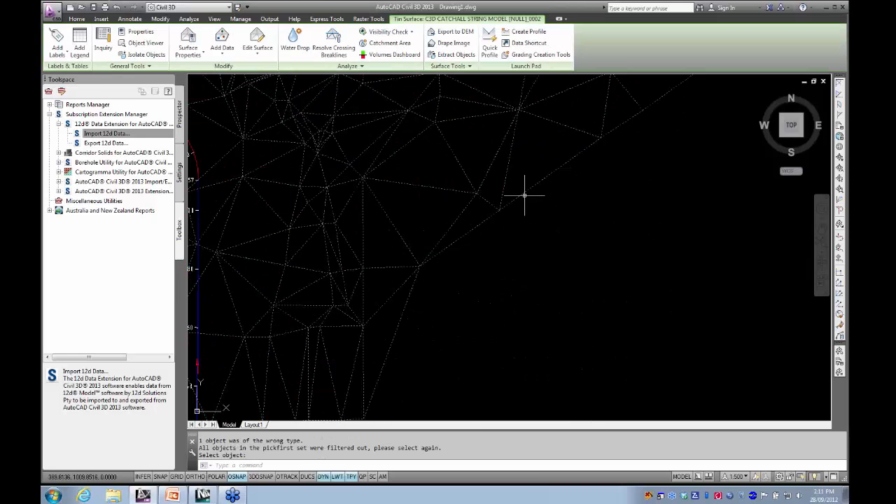
{"action": "scroll", "coordinate": [524, 193], "scroll_direction": "down", "scroll_amount": 3}
{"action": "key", "text": "Escape"}
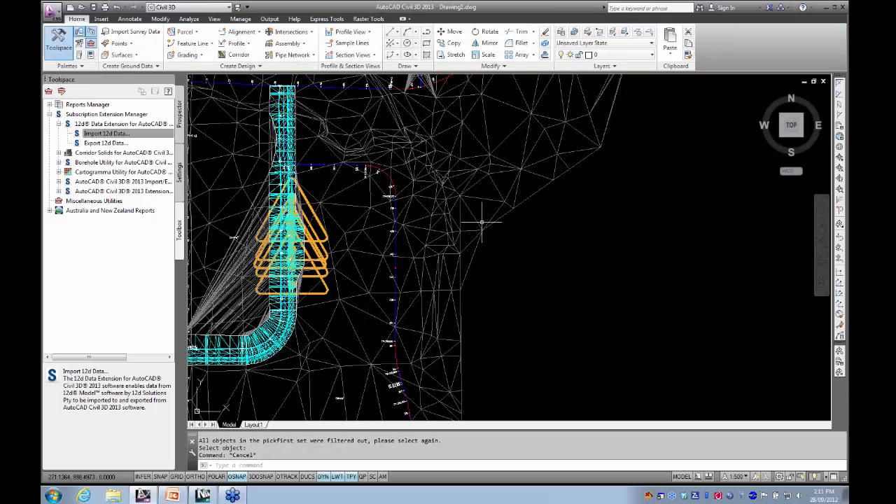
{"action": "scroll", "coordinate": [482, 223], "scroll_direction": "down", "scroll_amount": 3}
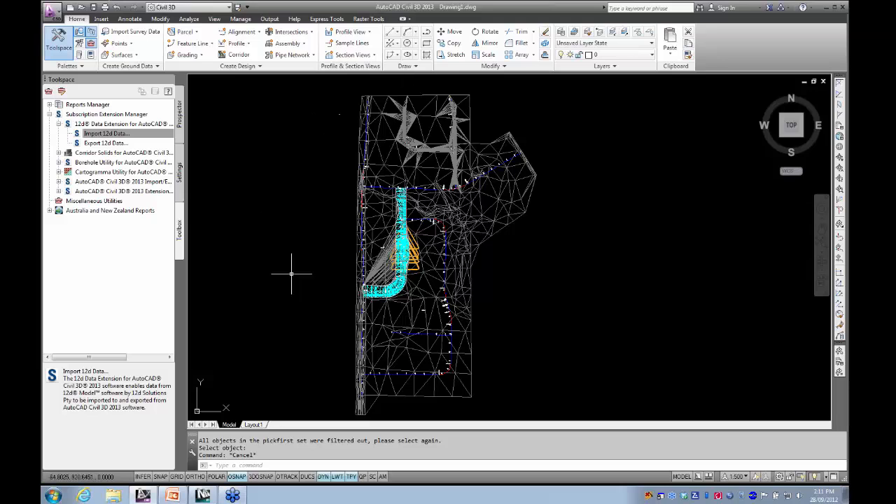
- Regenerate the whole model so the oversized orange warning symbols along the corridor redraw at the current zoom
{"action": "scroll", "coordinate": [388, 257], "scroll_direction": "up", "scroll_amount": 4}
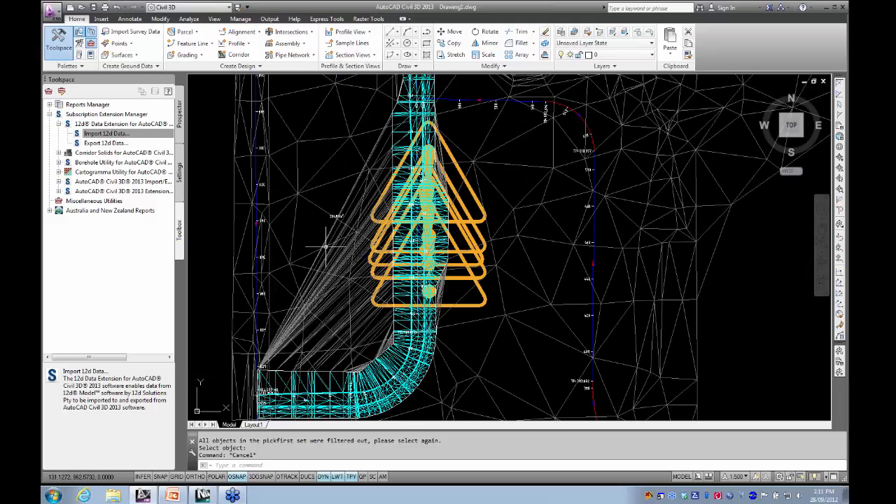
{"action": "scroll", "coordinate": [346, 257], "scroll_direction": "down", "scroll_amount": 3}
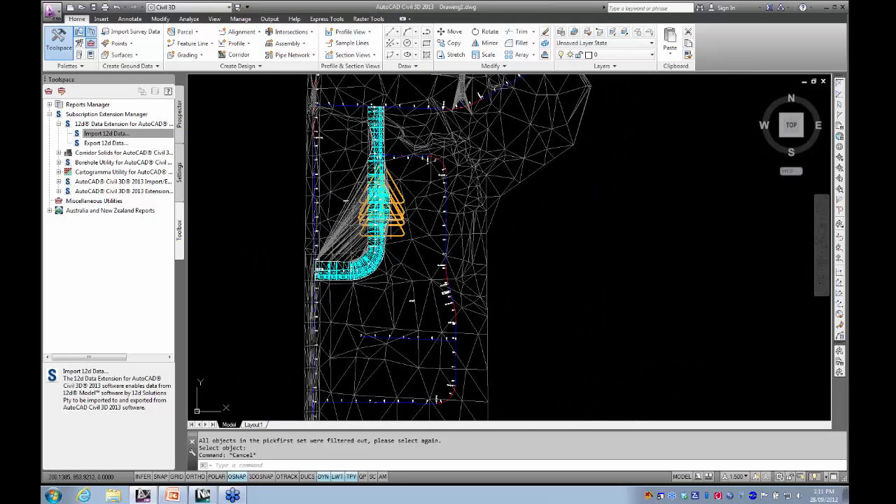
{"action": "scroll", "coordinate": [382, 199], "scroll_direction": "up", "scroll_amount": 6}
{"action": "scroll", "coordinate": [378, 240], "scroll_direction": "up", "scroll_amount": 5}
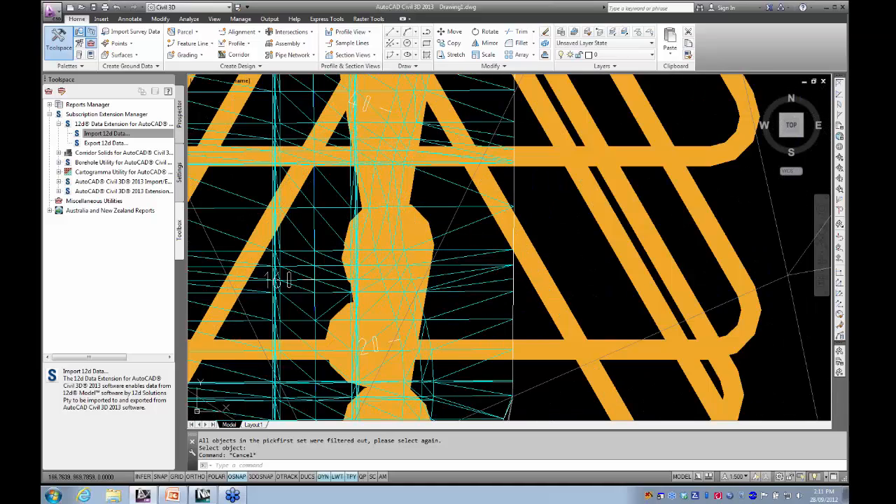
{"action": "type", "text": "REa"}
{"action": "key", "text": "Return"}
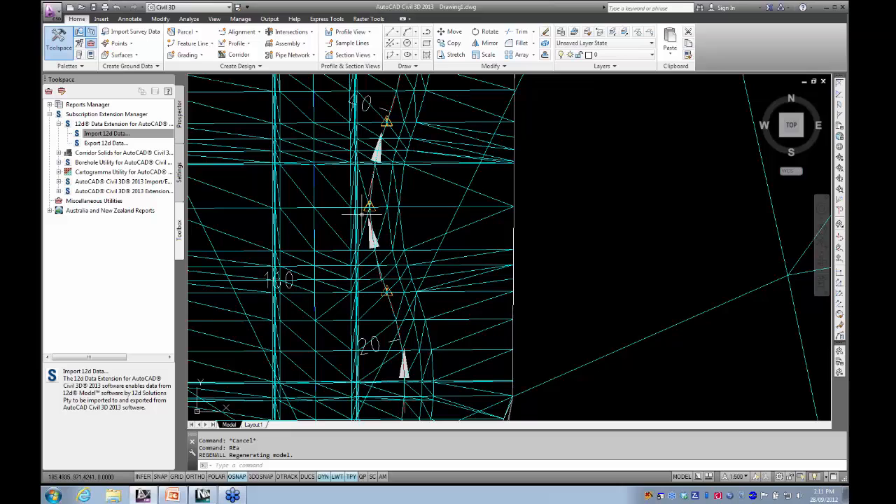
- Inspect the warning symbols at the curve tangencies of alignment M (7) beside the corridor, then clear the selection
{"action": "scroll", "coordinate": [365, 206], "scroll_direction": "up", "scroll_amount": 8}
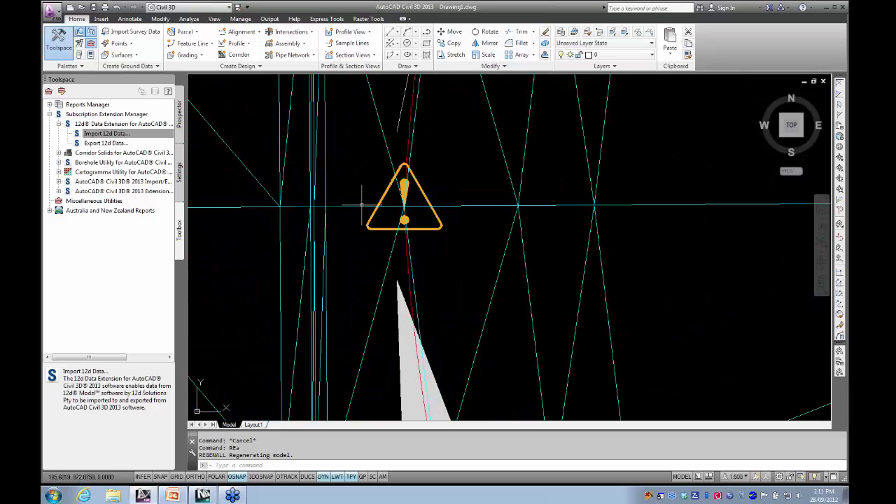
{"action": "left_click", "coordinate": [421, 188]}
{"action": "scroll", "coordinate": [402, 215], "scroll_direction": "down", "scroll_amount": 4}
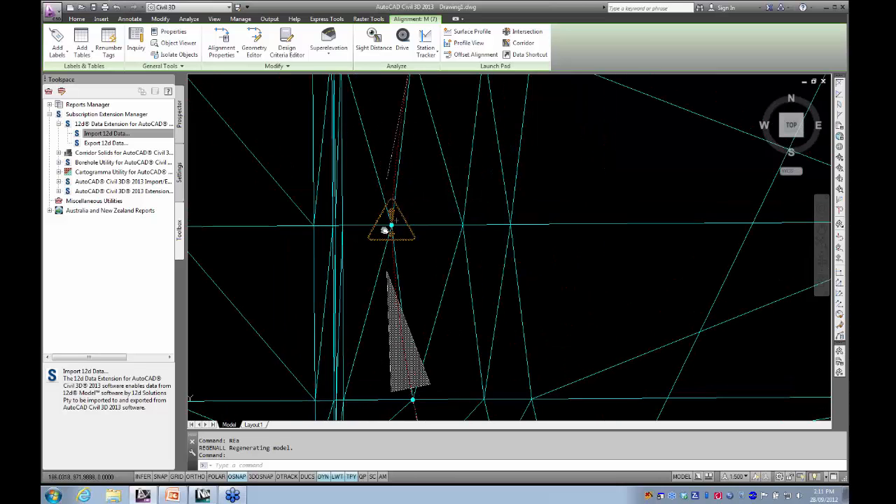
{"action": "scroll", "coordinate": [357, 217], "scroll_direction": "down", "scroll_amount": 3}
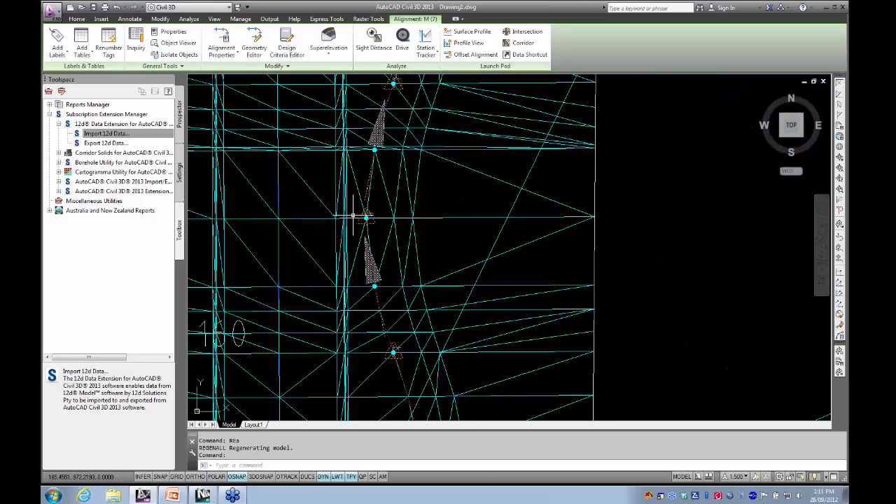
{"action": "scroll", "coordinate": [375, 221], "scroll_direction": "down", "scroll_amount": 4}
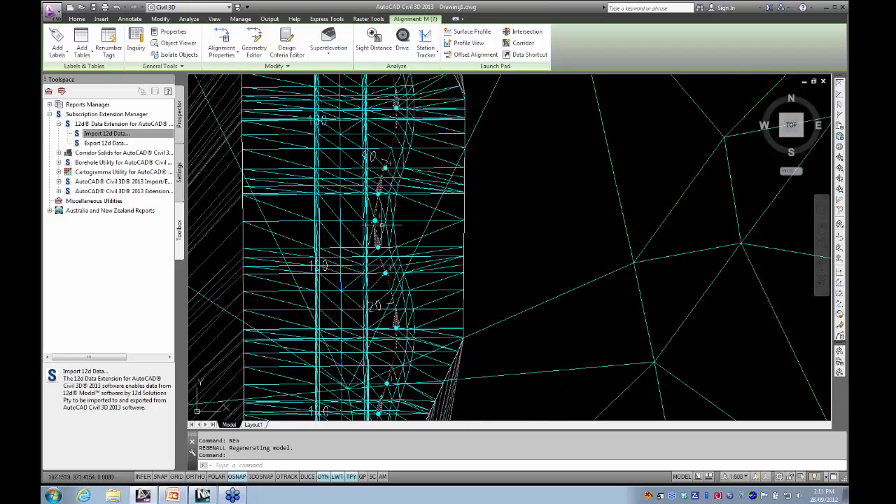
{"action": "key", "text": "Escape"}
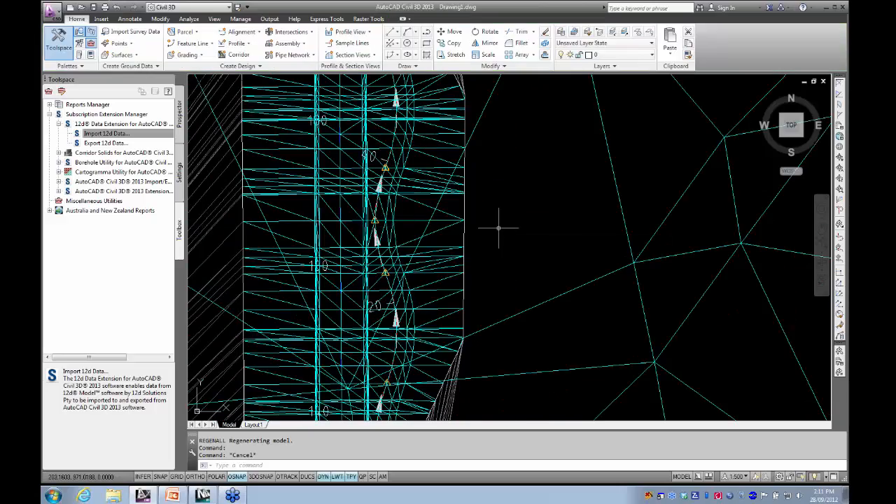
- Review the corridor area, the whole trimmed surface and the column of imported profile views
{"action": "scroll", "coordinate": [496, 229], "scroll_direction": "down", "scroll_amount": 5}
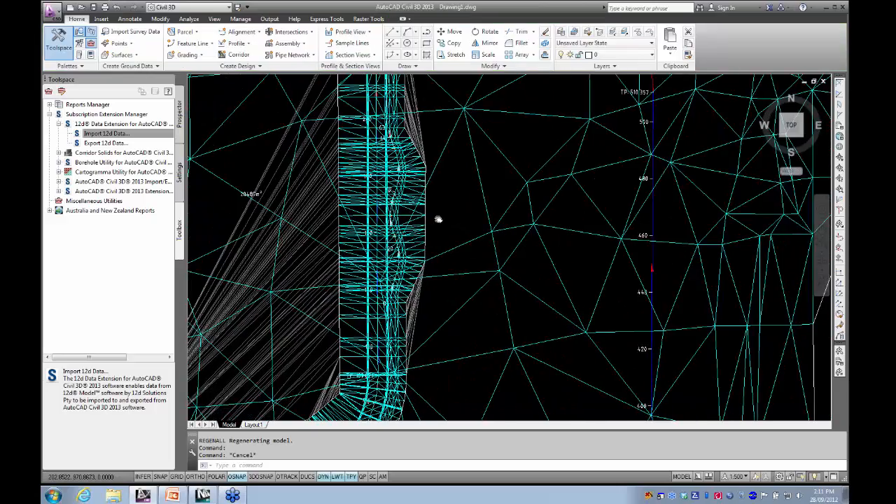
{"action": "scroll", "coordinate": [441, 227], "scroll_direction": "down", "scroll_amount": 4}
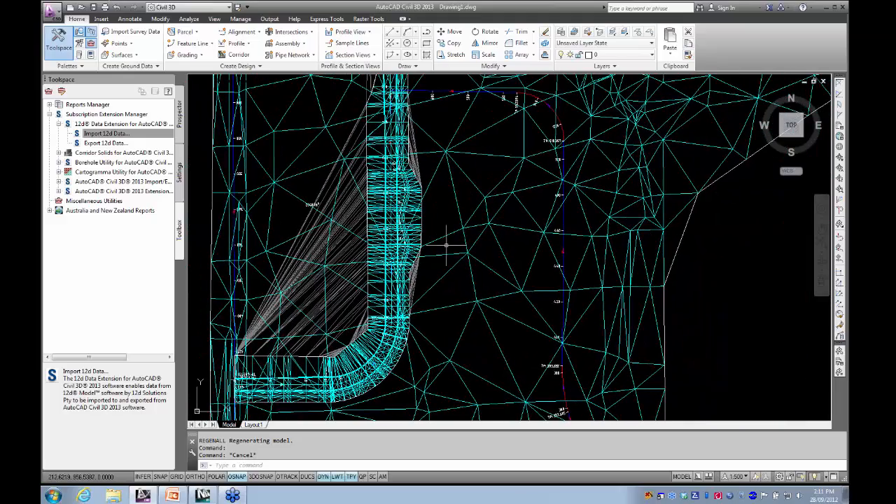
{"action": "mouse_move", "coordinate": [451, 242]}
{"action": "middle_mouse_down"}
{"action": "mouse_move", "coordinate": [427, 230]}
{"action": "mouse_move", "coordinate": [437, 226]}
{"action": "mouse_move", "coordinate": [456, 262]}
{"action": "middle_mouse_up"}
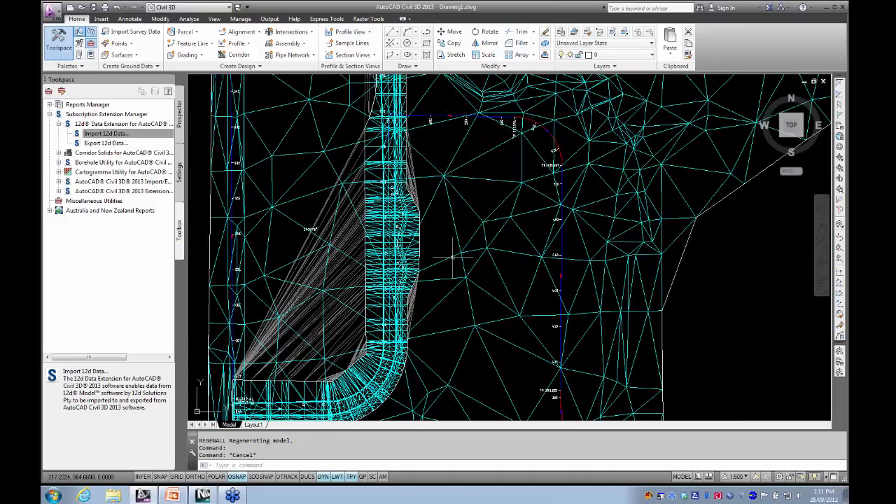
{"action": "scroll", "coordinate": [453, 258], "scroll_direction": "down", "scroll_amount": 2}
{"action": "scroll", "coordinate": [454, 258], "scroll_direction": "down", "scroll_amount": 8}
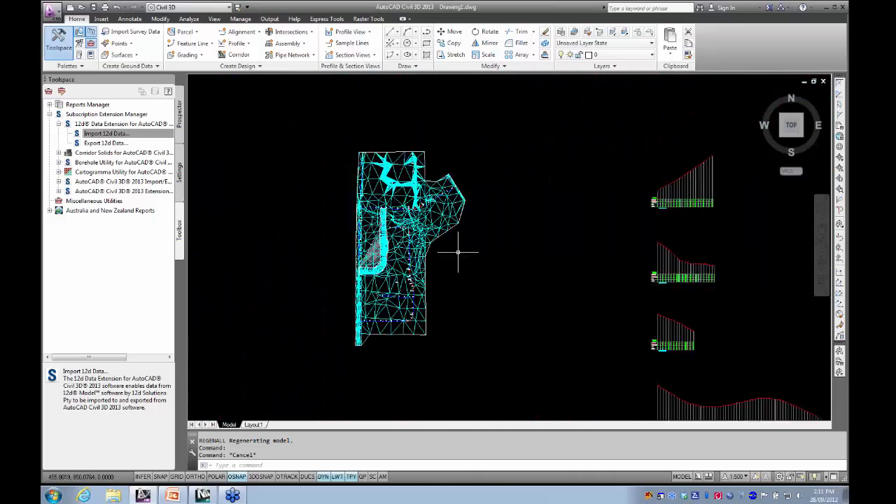
{"action": "middle_click_drag", "start_coordinate": [455, 252], "coordinate": [415, 245]}
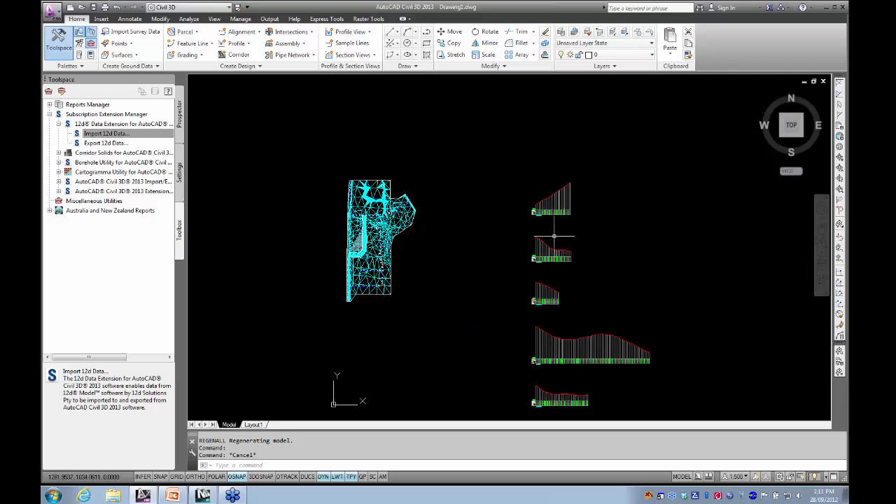
{"action": "scroll", "coordinate": [464, 210], "scroll_direction": "down", "scroll_amount": 3}
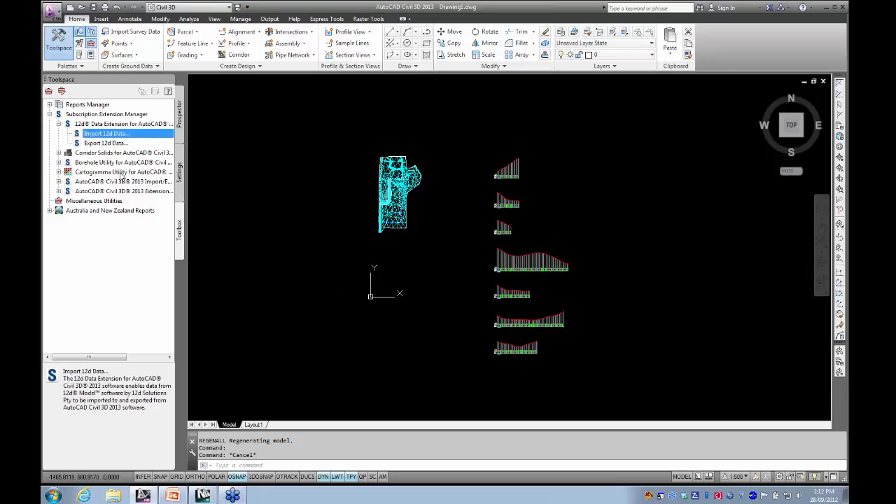
- Examine the 12d export's model naming, string naming and other options, then cancel the export
{"action": "left_click", "coordinate": [100, 144]}
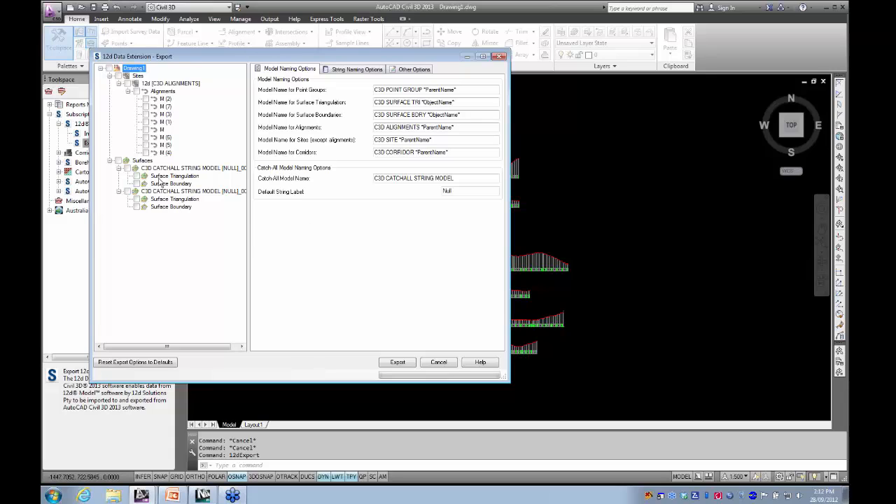
{"action": "left_click", "coordinate": [337, 71]}
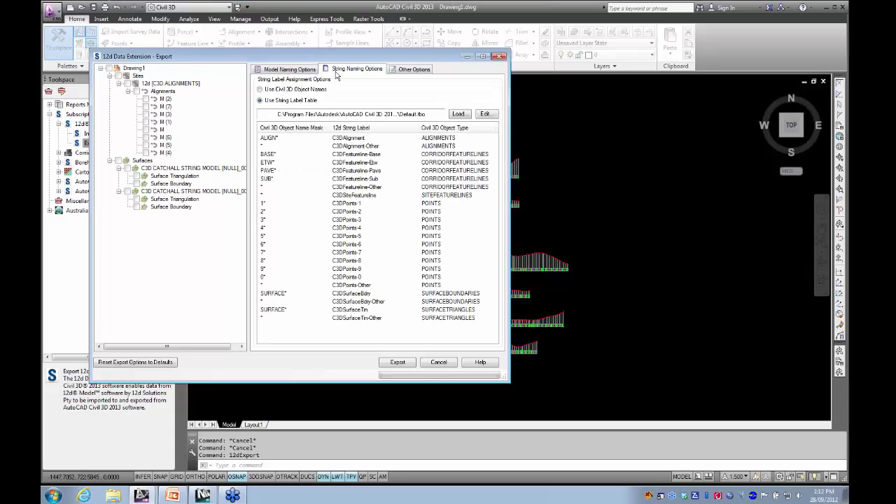
{"action": "left_click", "coordinate": [410, 70]}
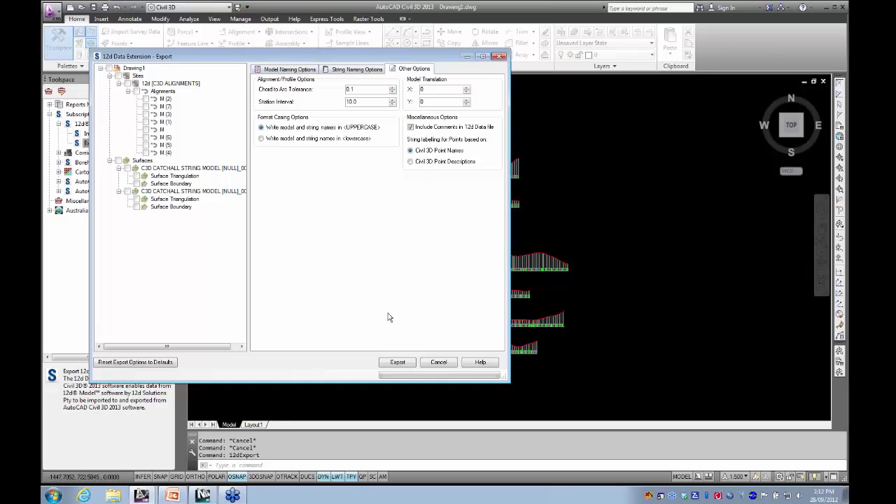
{"action": "left_click", "coordinate": [434, 361]}
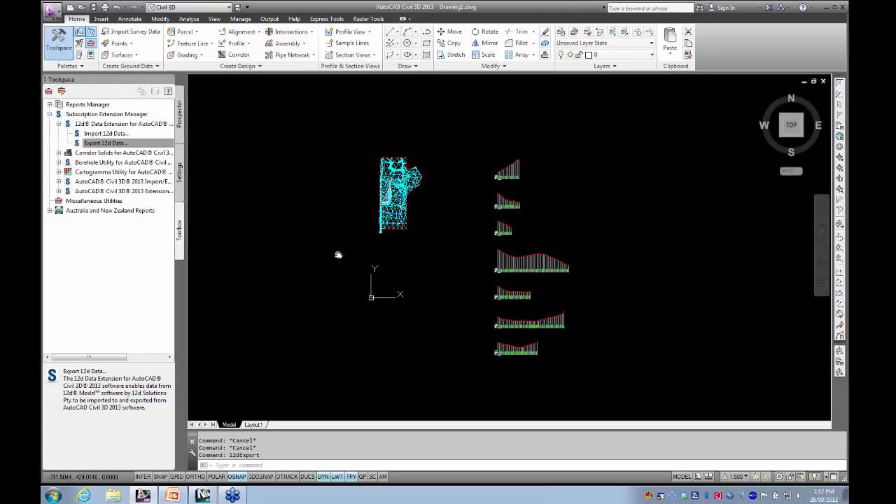
- Close Drawing1.dwg without saving the changes and create a new blank drawing
{"action": "middle_click_drag", "start_coordinate": [338, 255], "coordinate": [352, 256]}
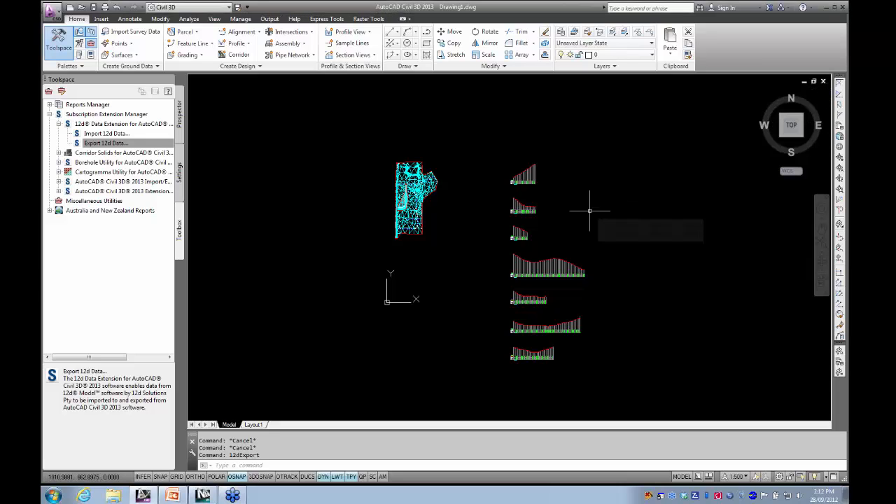
{"action": "left_click", "coordinate": [824, 82]}
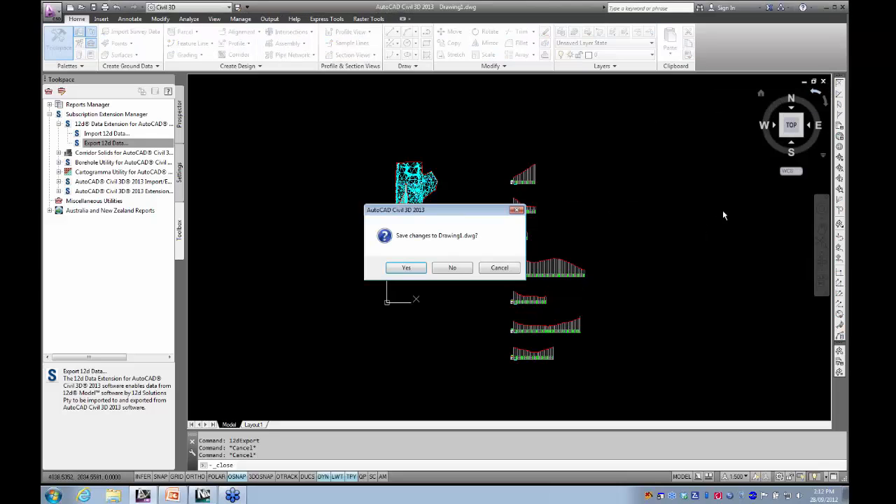
{"action": "left_click", "coordinate": [454, 268]}
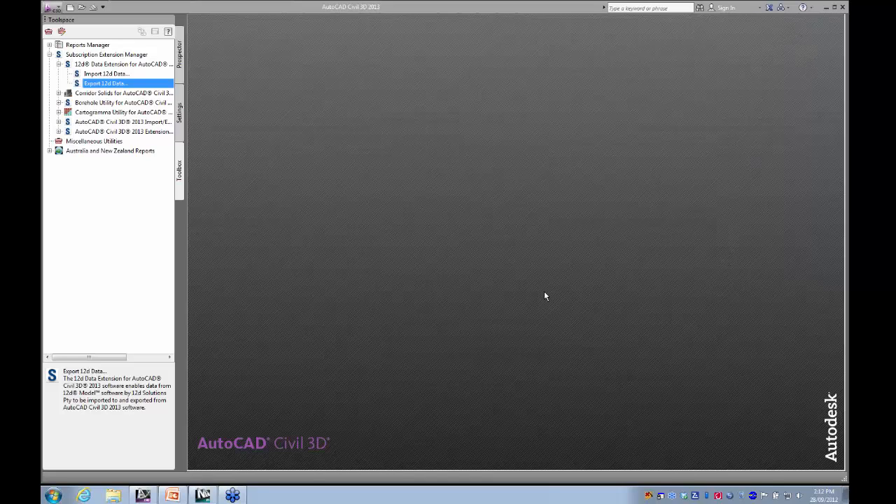
{"action": "left_click", "coordinate": [69, 11]}
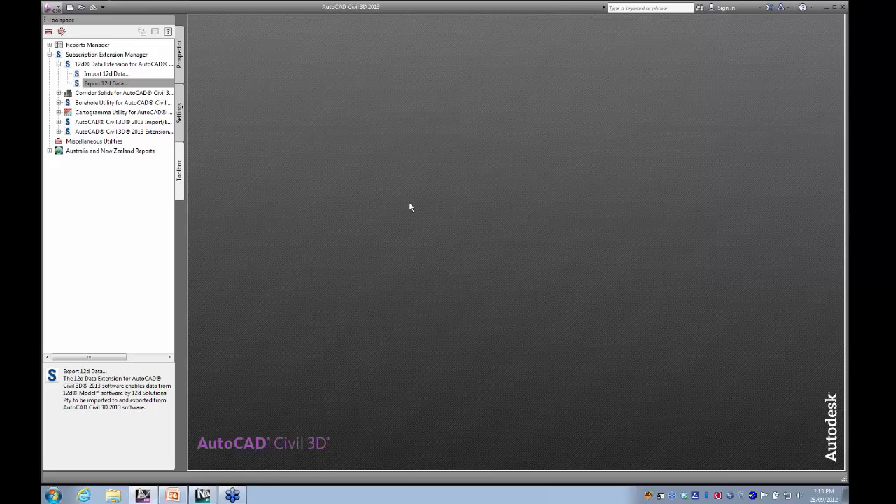
{"action": "left_click", "coordinate": [70, 7]}
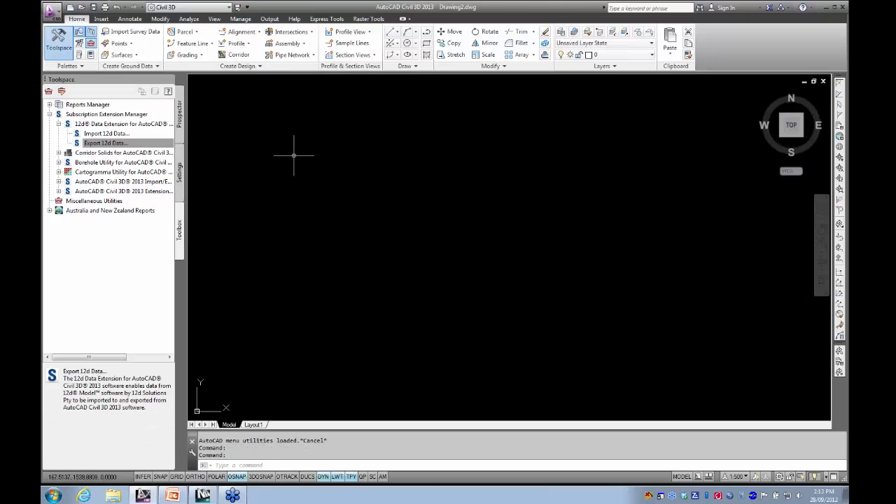
- Collapse the 12d Data Extension entry and widen the Toolspace so the full extension names can be read
{"action": "left_click", "coordinate": [110, 143]}
{"action": "double_click", "coordinate": [66, 124]}
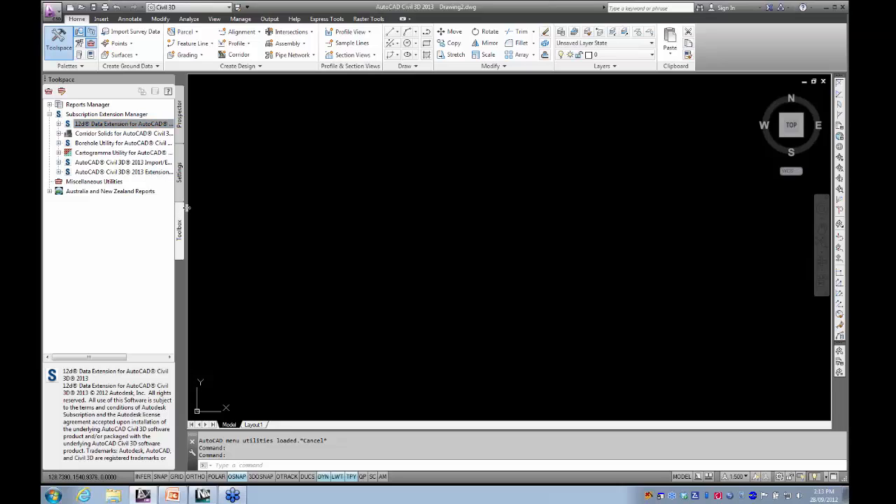
{"action": "left_click_drag", "start_coordinate": [187, 207], "coordinate": [262, 208]}
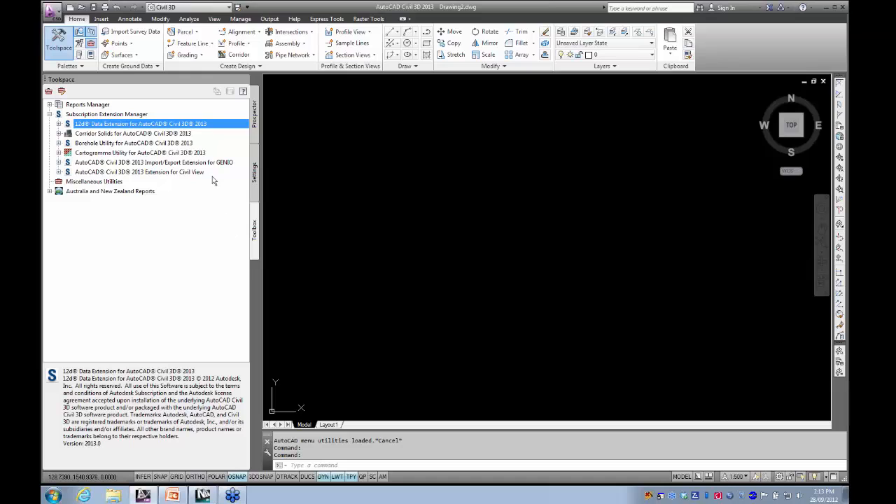
- Start Import from GENIO in the GENIO Import/Export Extension and examine its import options
{"action": "left_click", "coordinate": [60, 162]}
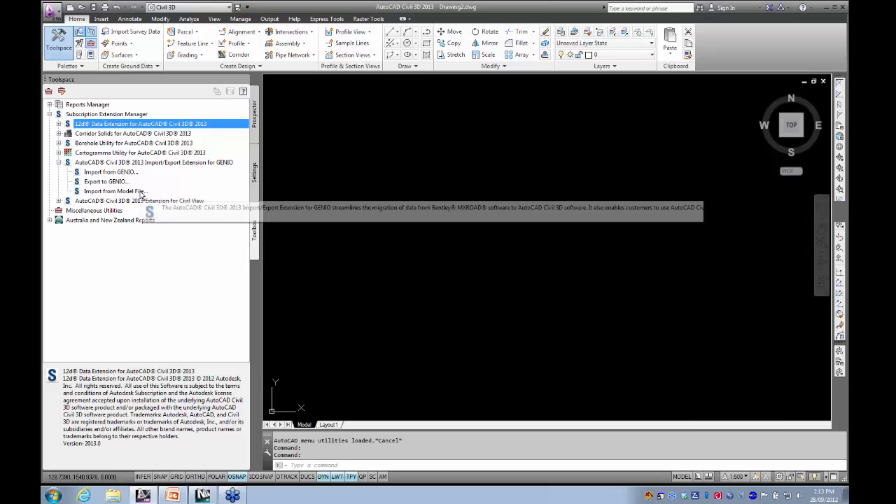
{"action": "left_click", "coordinate": [126, 174]}
{"action": "double_click", "coordinate": [125, 175]}
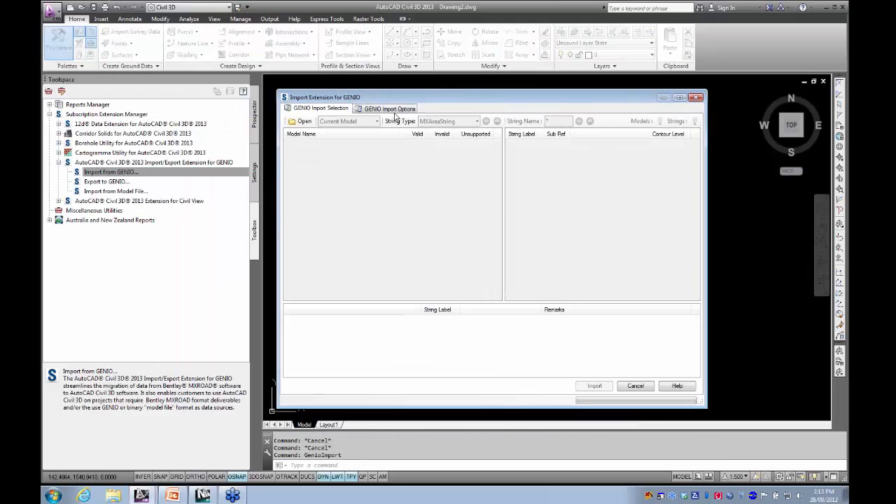
{"action": "left_click", "coordinate": [393, 113]}
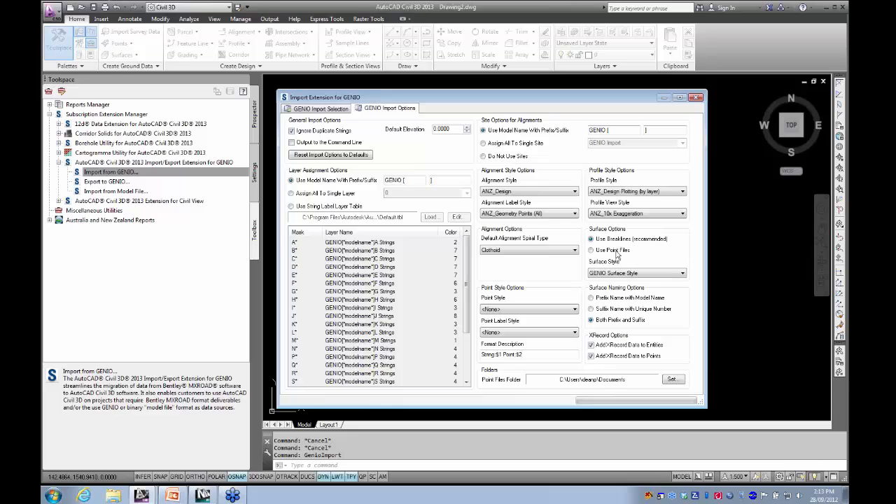
- Set the GENIO import's surface style to ANZ_Triangulation (Cyan) and load Project GENIO.txt from the extensions folder
{"action": "left_click", "coordinate": [641, 275]}
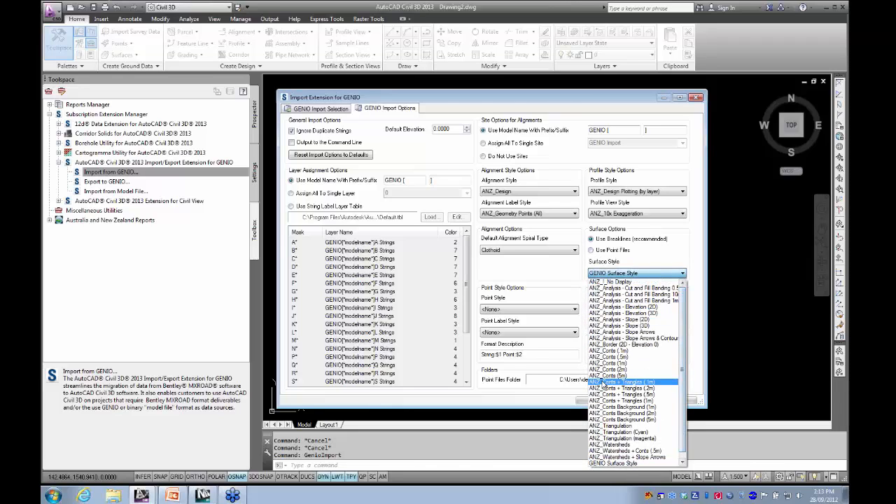
{"action": "left_click", "coordinate": [623, 433]}
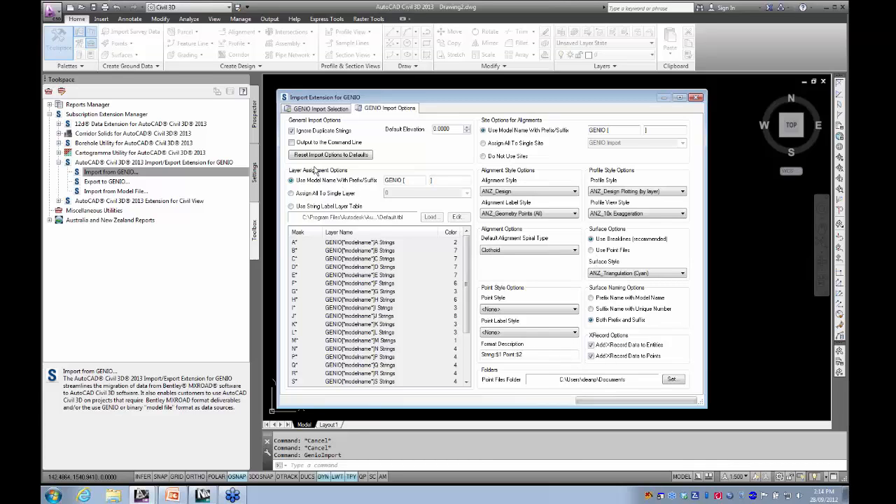
{"action": "left_click", "coordinate": [323, 109]}
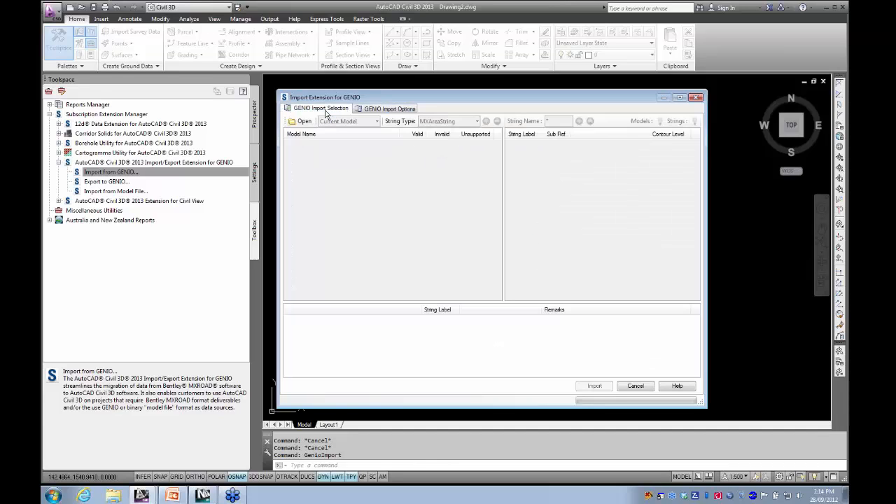
{"action": "left_click", "coordinate": [301, 121]}
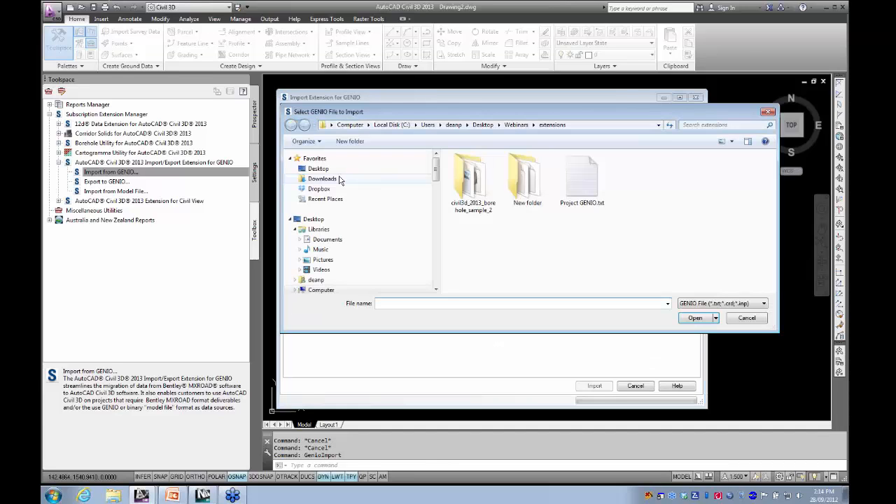
{"action": "left_click", "coordinate": [572, 184]}
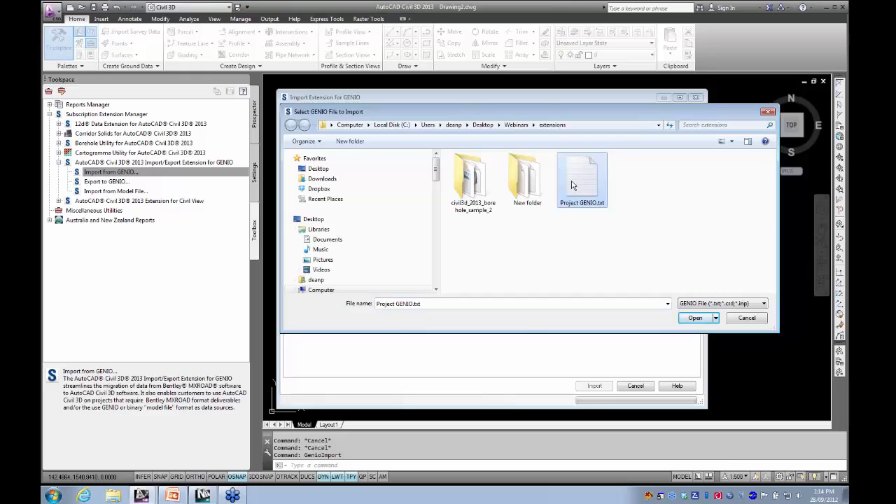
{"action": "double_click", "coordinate": [573, 183]}
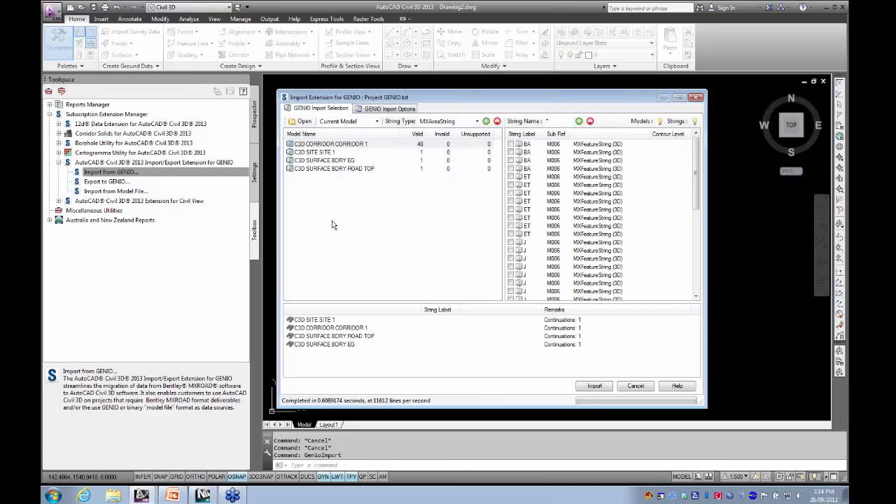
- Select the strings in all listed GENIO models, import them into the drawing and close the import dialog
{"action": "right_click", "coordinate": [333, 225]}
{"action": "left_click", "coordinate": [366, 252]}
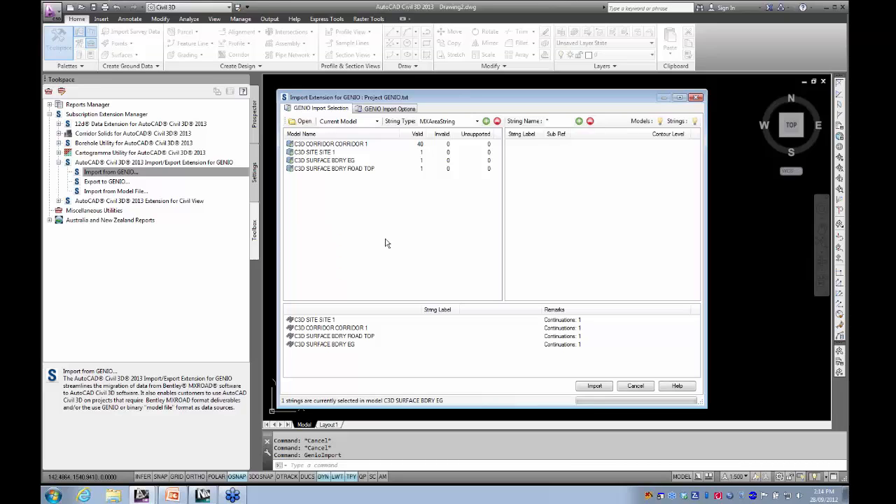
{"action": "left_click", "coordinate": [595, 386]}
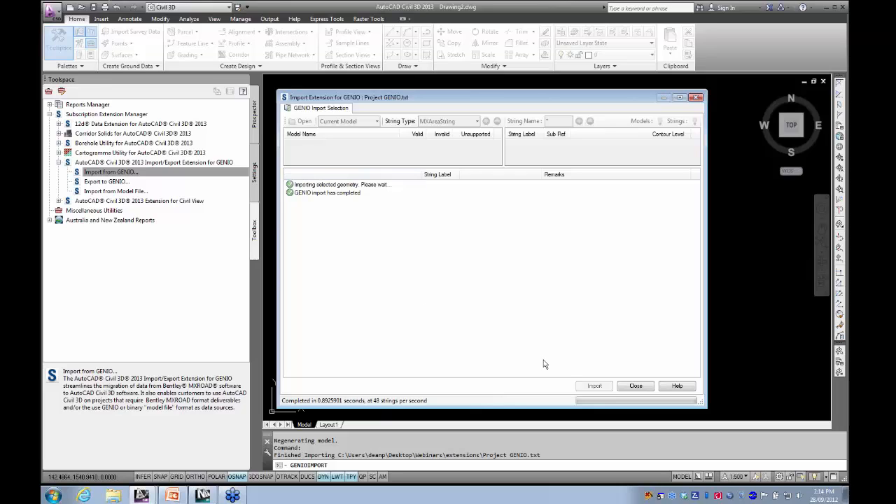
{"action": "left_click", "coordinate": [630, 388]}
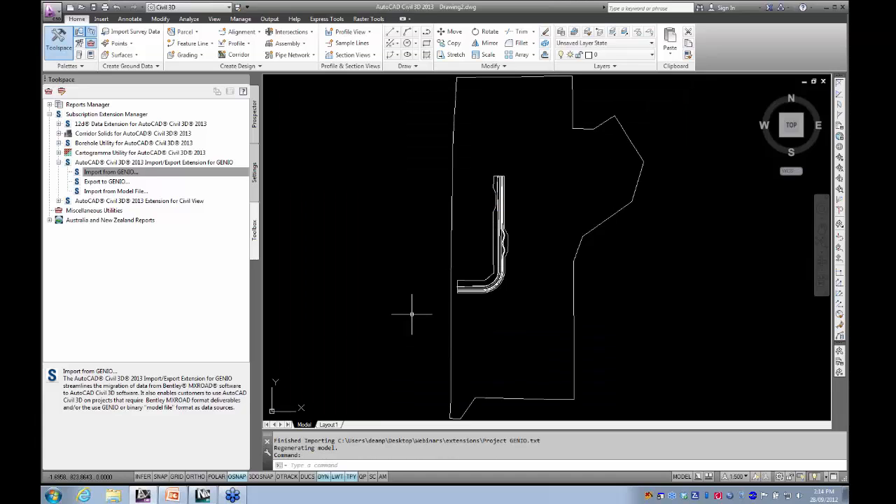
- Select the imported road corridor strings with a crossing window and open them in the Object Viewer
{"action": "scroll", "coordinate": [390, 301], "scroll_direction": "down", "scroll_amount": 5}
{"action": "middle_click_drag", "start_coordinate": [358, 287], "coordinate": [340, 284]}
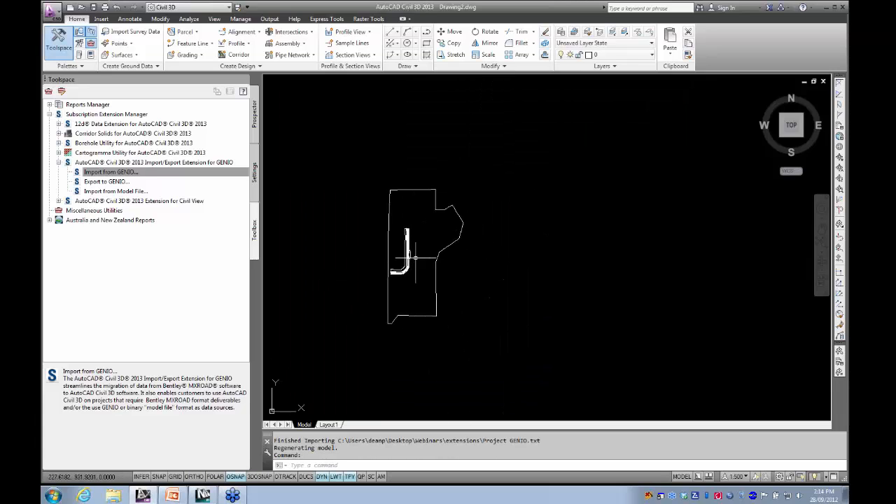
{"action": "middle_click_drag", "start_coordinate": [414, 231], "coordinate": [438, 229]}
{"action": "scroll", "coordinate": [437, 230], "scroll_direction": "up", "scroll_amount": 5}
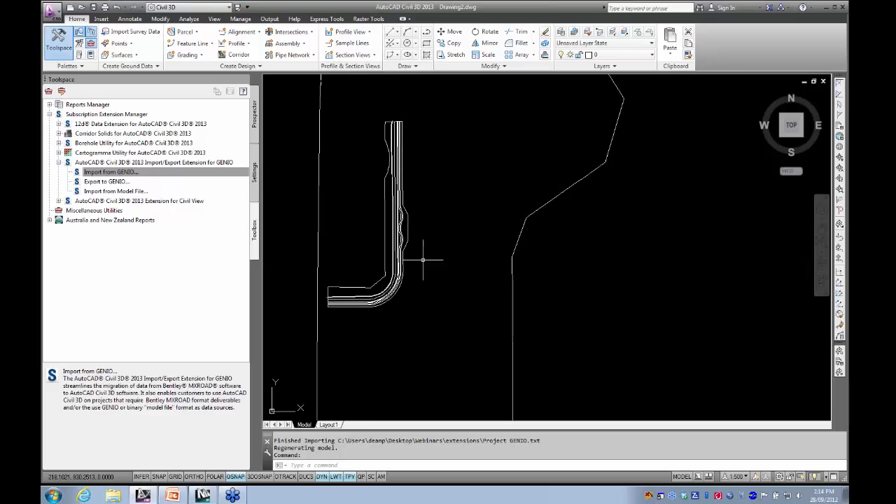
{"action": "left_click", "coordinate": [495, 286]}
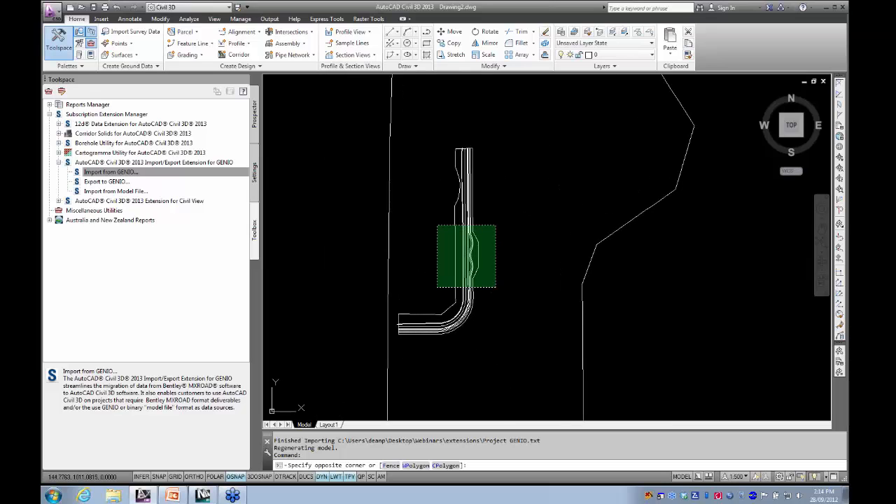
{"action": "left_click", "coordinate": [437, 226]}
{"action": "right_click", "coordinate": [434, 223]}
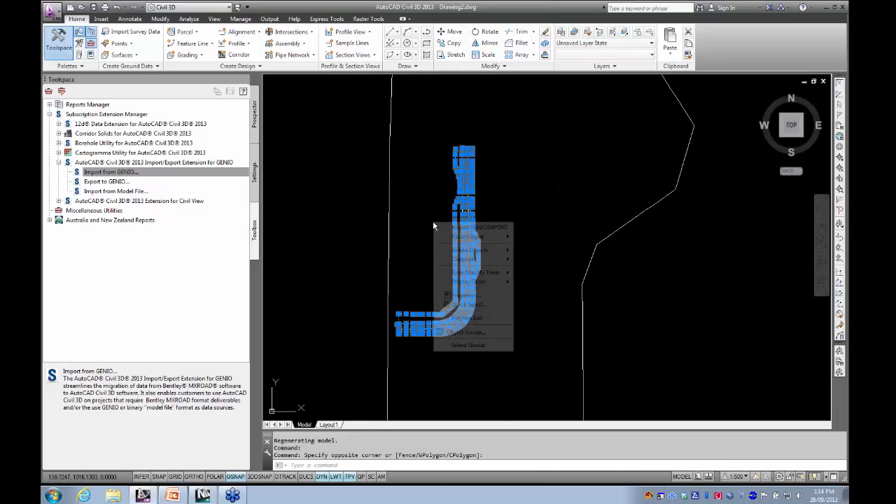
{"action": "left_click", "coordinate": [469, 336]}
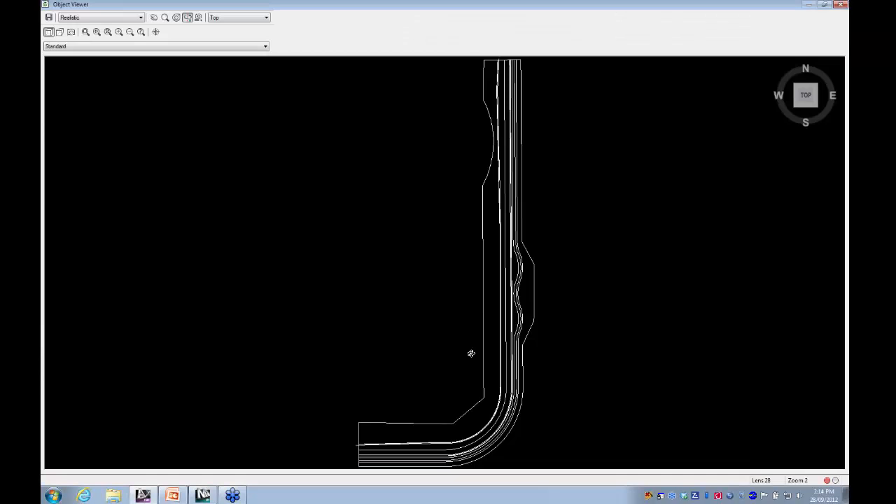
- Examine the corridor strings in 3D around the bend and the widened edge, then close the Object Viewer
{"action": "left_click_drag", "start_coordinate": [469, 354], "coordinate": [470, 173]}
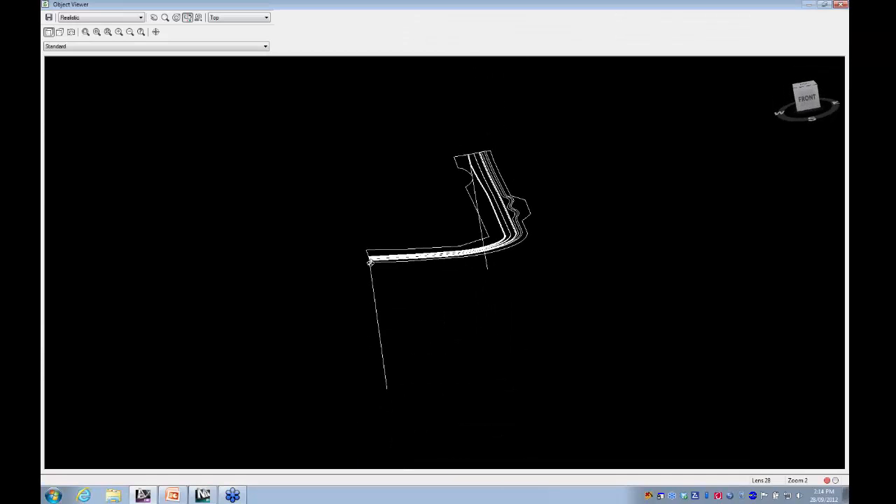
{"action": "scroll", "coordinate": [507, 212], "scroll_direction": "up", "scroll_amount": 5}
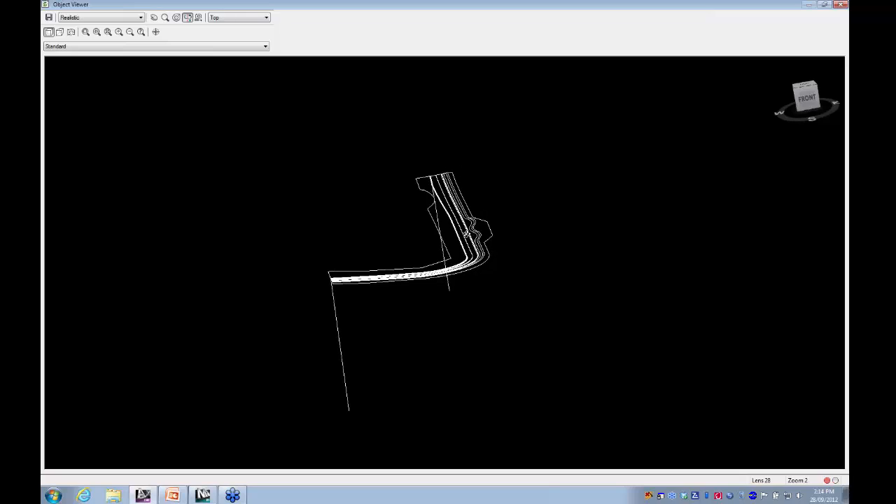
{"action": "scroll", "coordinate": [423, 265], "scroll_direction": "up", "scroll_amount": 5}
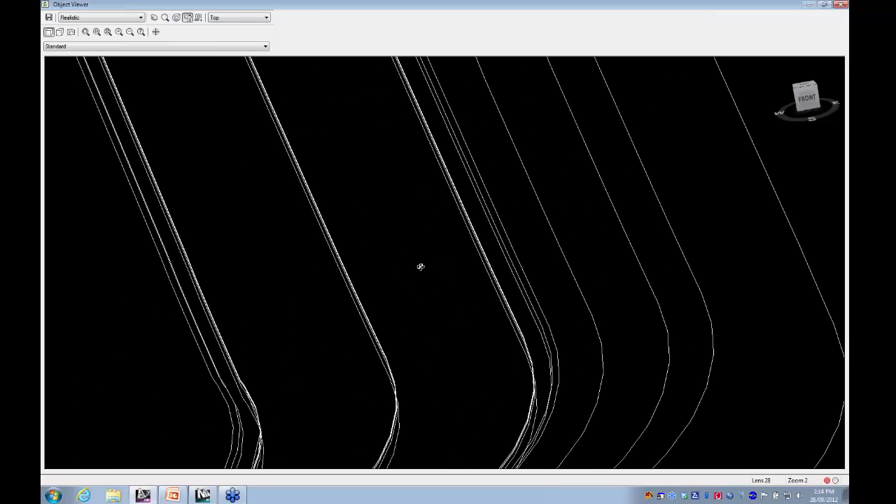
{"action": "scroll", "coordinate": [418, 252], "scroll_direction": "up", "scroll_amount": 5}
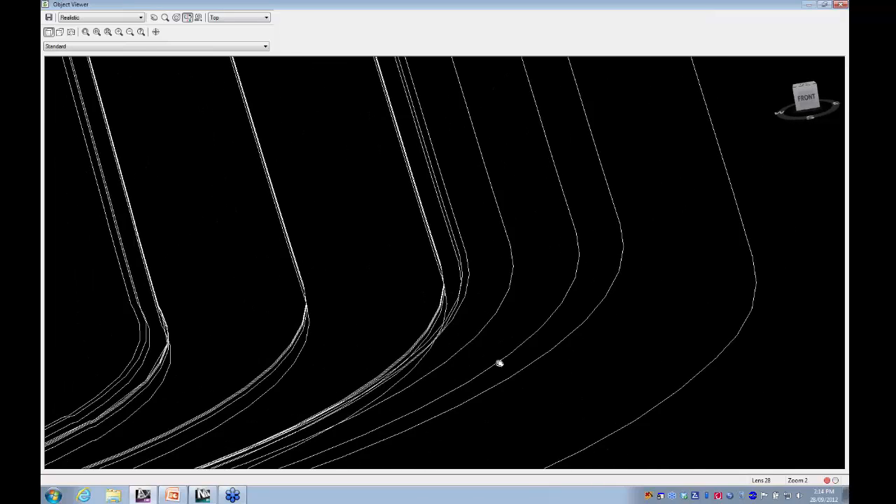
{"action": "left_click_drag", "start_coordinate": [434, 179], "coordinate": [456, 226]}
{"action": "scroll", "coordinate": [492, 285], "scroll_direction": "up", "scroll_amount": 4}
{"action": "scroll", "coordinate": [492, 286], "scroll_direction": "down", "scroll_amount": 2}
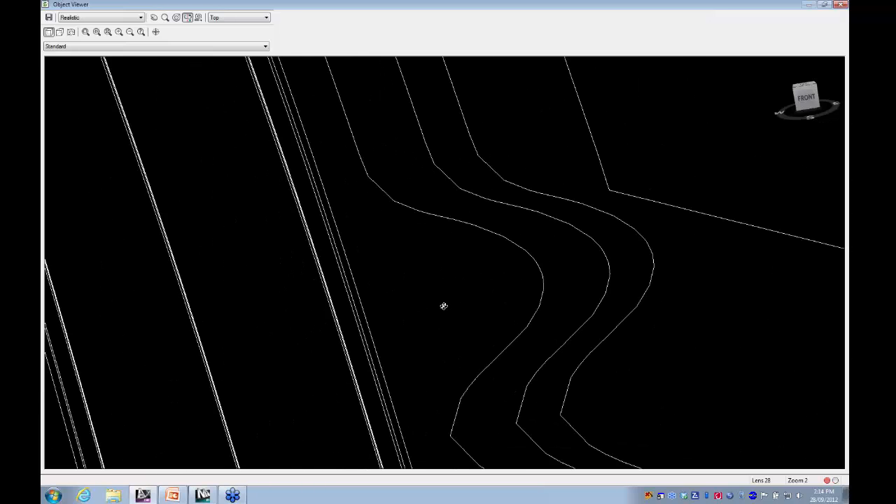
{"action": "middle_click_drag", "start_coordinate": [444, 306], "coordinate": [521, 170]}
{"action": "scroll", "coordinate": [386, 276], "scroll_direction": "down", "scroll_amount": 1}
{"action": "middle_click_drag", "start_coordinate": [386, 276], "coordinate": [378, 196]}
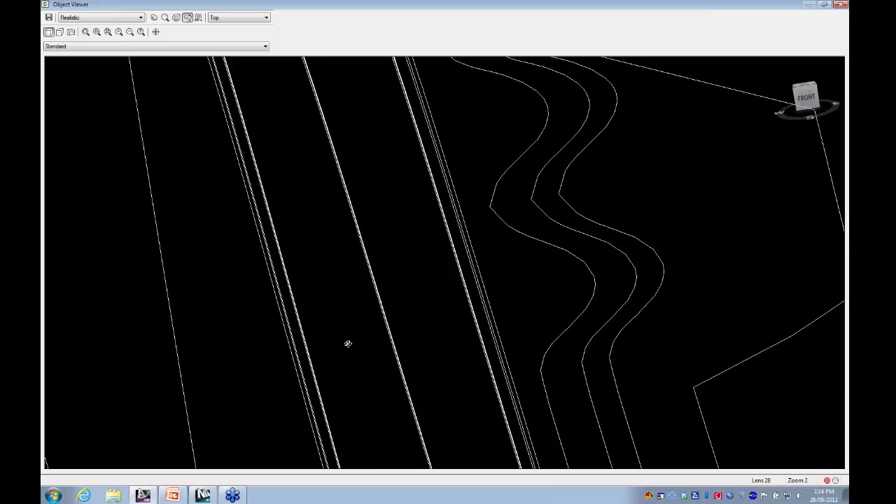
{"action": "left_click_drag", "start_coordinate": [348, 344], "coordinate": [345, 326]}
{"action": "middle_click_drag", "start_coordinate": [349, 317], "coordinate": [301, 200]}
{"action": "scroll", "coordinate": [469, 250], "scroll_direction": "up", "scroll_amount": 6}
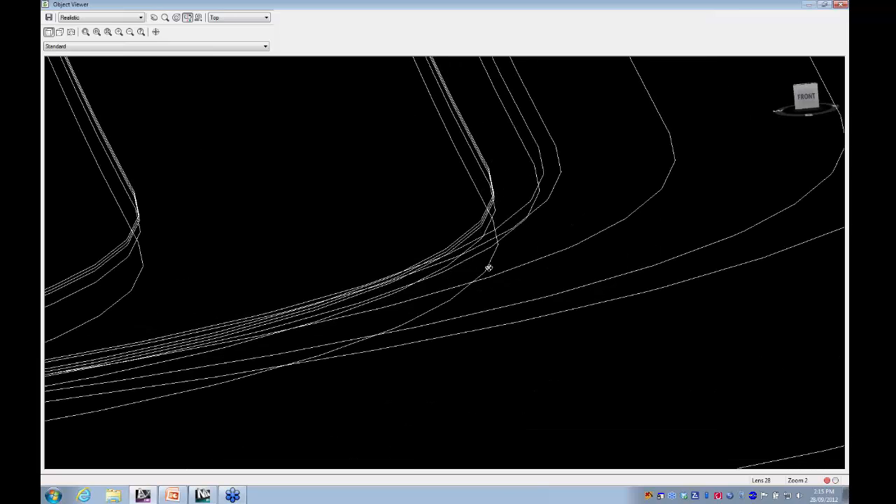
{"action": "scroll", "coordinate": [431, 297], "scroll_direction": "down", "scroll_amount": 2}
{"action": "scroll", "coordinate": [431, 297], "scroll_direction": "down", "scroll_amount": 3}
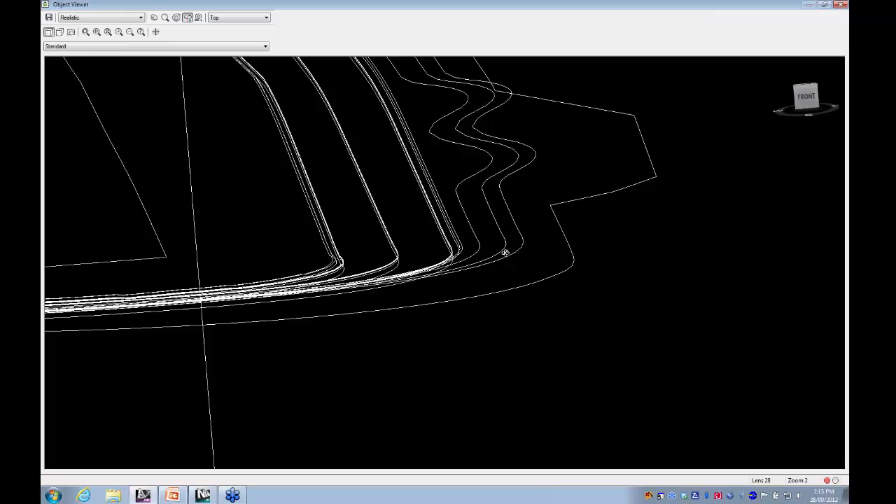
{"action": "scroll", "coordinate": [525, 280], "scroll_direction": "down", "scroll_amount": 2}
{"action": "middle_click_drag", "start_coordinate": [520, 268], "coordinate": [540, 306]}
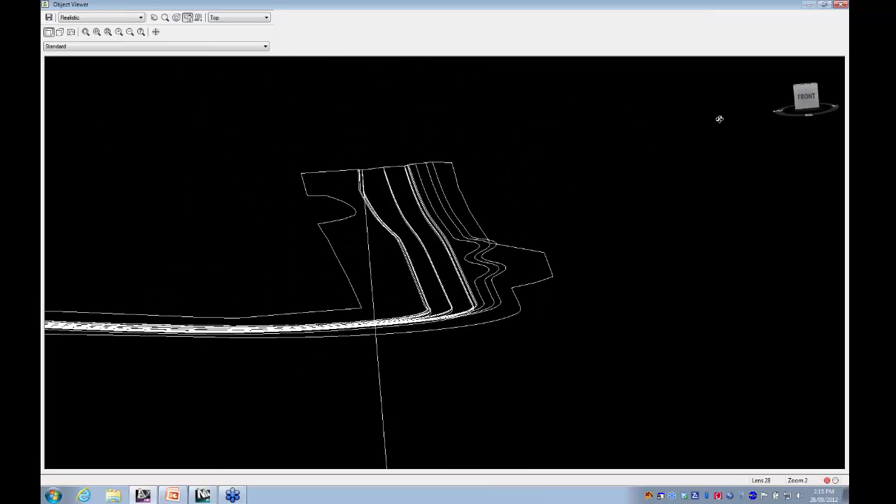
{"action": "left_click", "coordinate": [840, 5]}
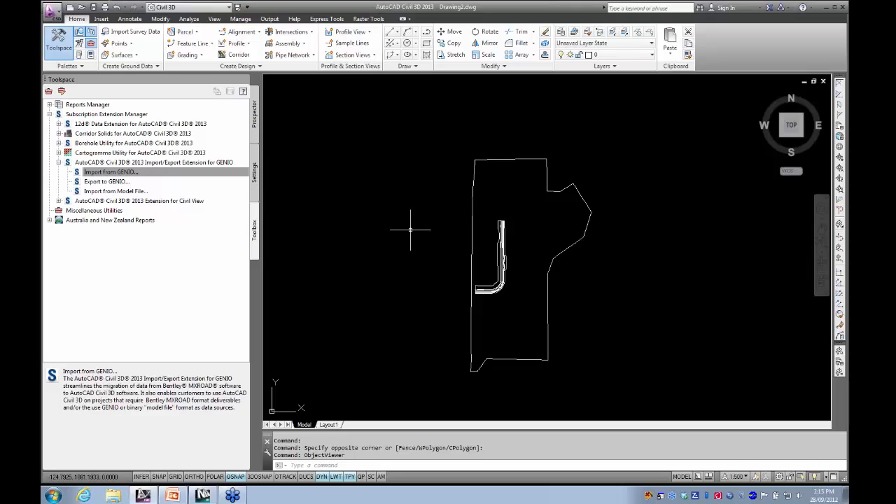
- Insert surface triangles.dwg as an exploded block at 0,0,0 with scale 1 and rotation 0, without specifying the insertion point on-screen
{"action": "type", "text": "i"}
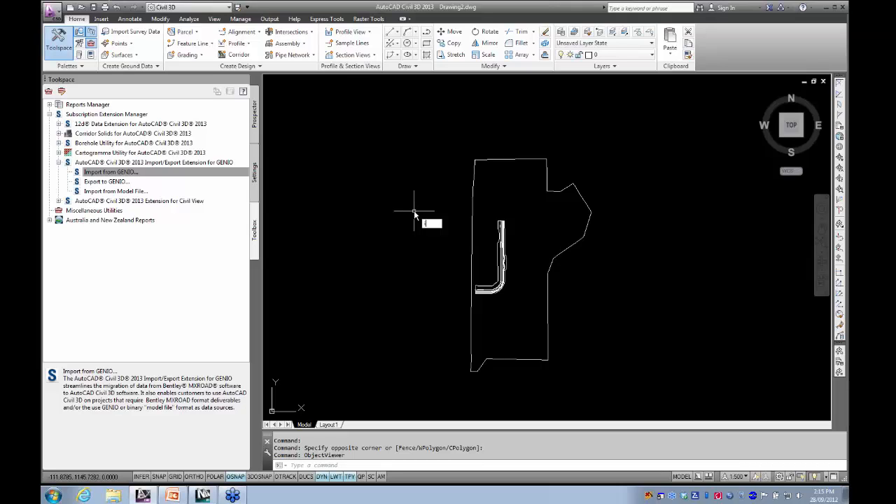
{"action": "key", "text": "Return"}
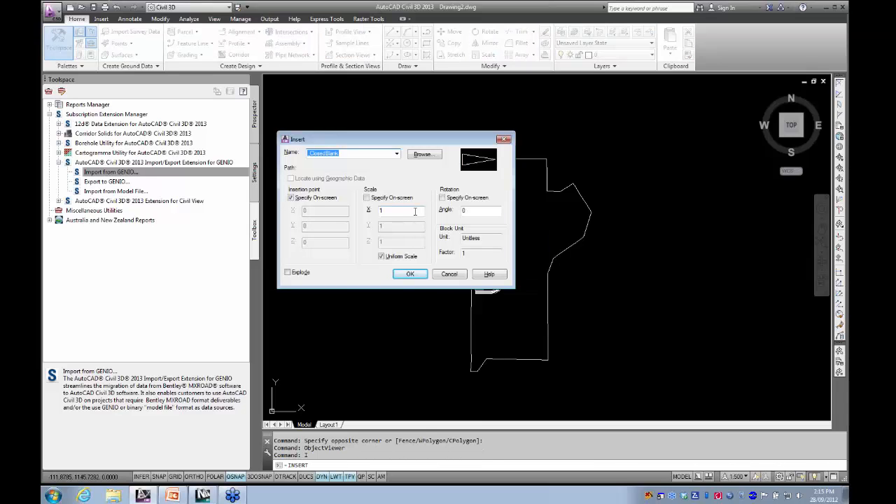
{"action": "left_click", "coordinate": [306, 275]}
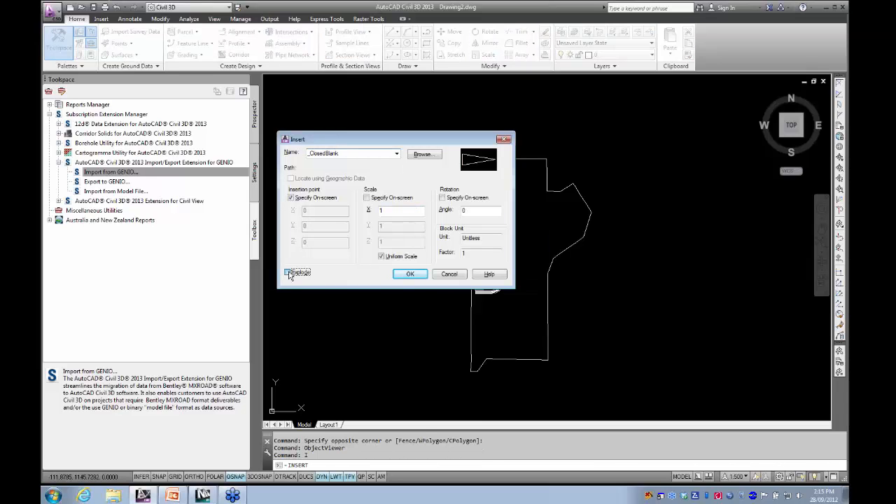
{"action": "left_click", "coordinate": [291, 197]}
{"action": "left_click", "coordinate": [366, 198]}
{"action": "left_click", "coordinate": [441, 197]}
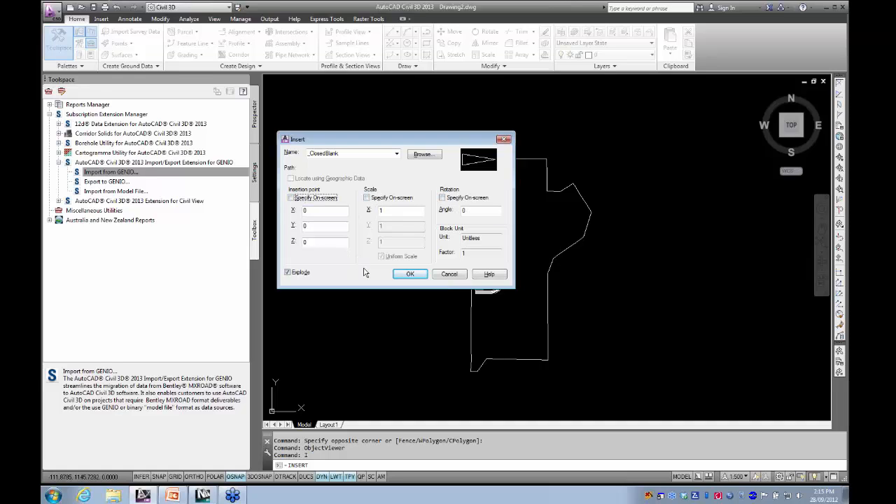
{"action": "left_click", "coordinate": [422, 153]}
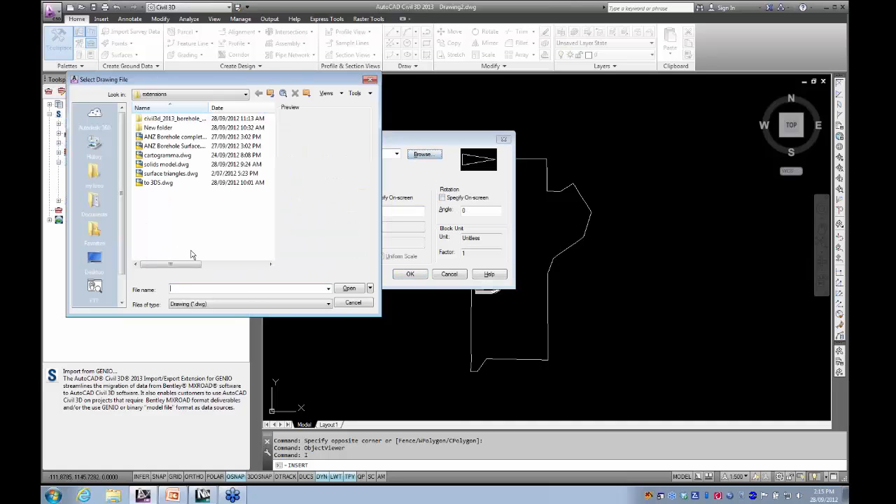
{"action": "left_click", "coordinate": [171, 173]}
{"action": "left_click", "coordinate": [349, 287]}
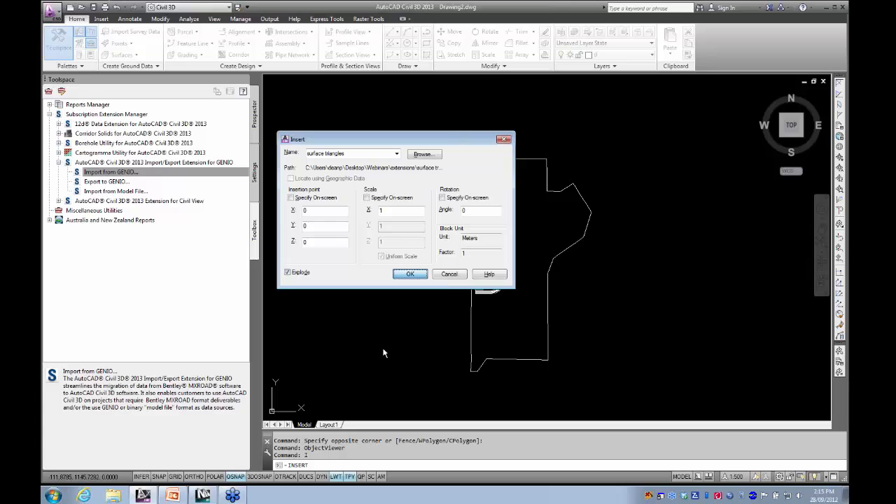
{"action": "key", "text": "Return"}
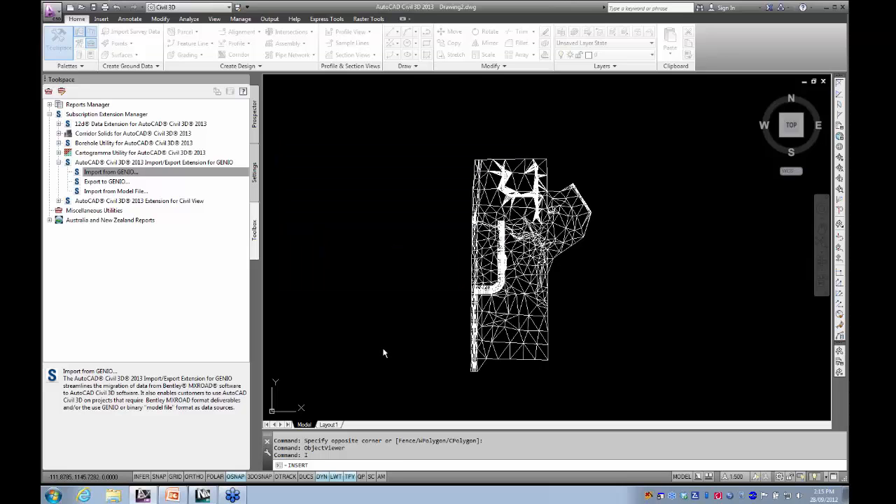
- Select one existing-ground triangle on the EG layer beside the corridor and extend the selection to all similar triangles
{"action": "scroll", "coordinate": [512, 242], "scroll_direction": "up", "scroll_amount": 4}
{"action": "left_click", "coordinate": [512, 237]}
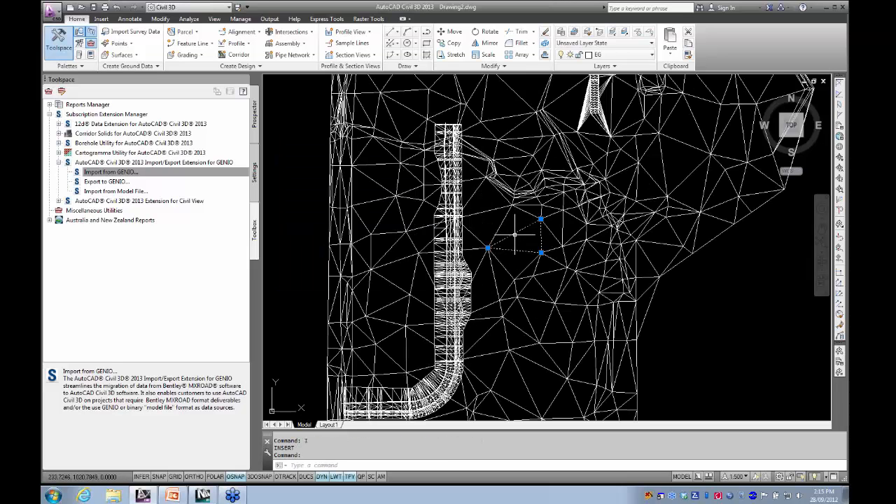
{"action": "middle_click_drag", "start_coordinate": [512, 237], "coordinate": [457, 243]}
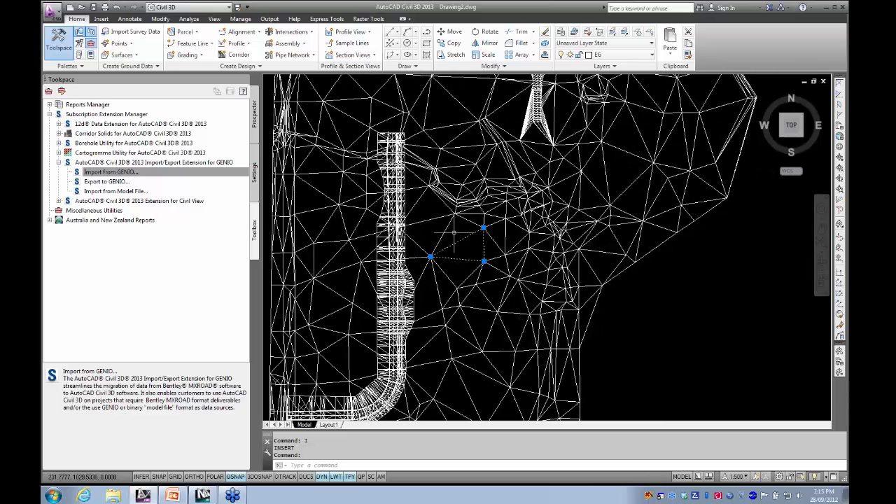
{"action": "right_click", "coordinate": [455, 234]}
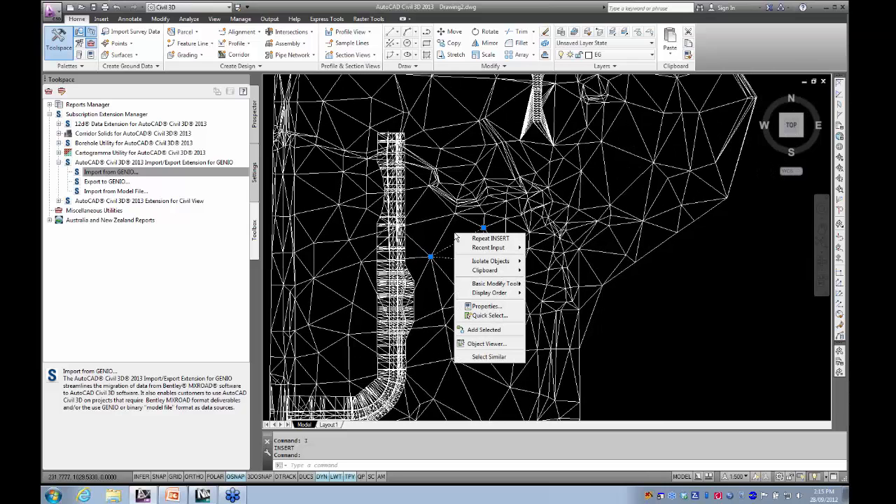
{"action": "left_click", "coordinate": [480, 357]}
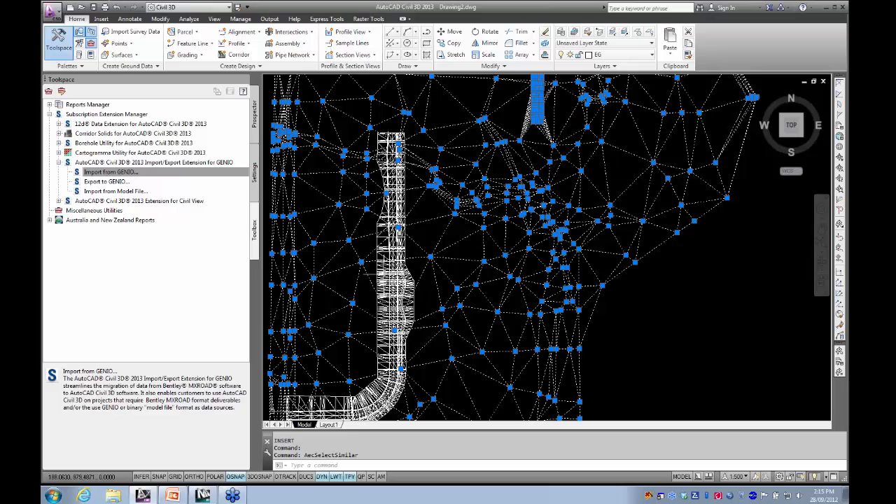
- Clear the triangle selection and examine the triangulation around the road bend and across the whole site
{"action": "middle_click_drag", "start_coordinate": [363, 286], "coordinate": [436, 210]}
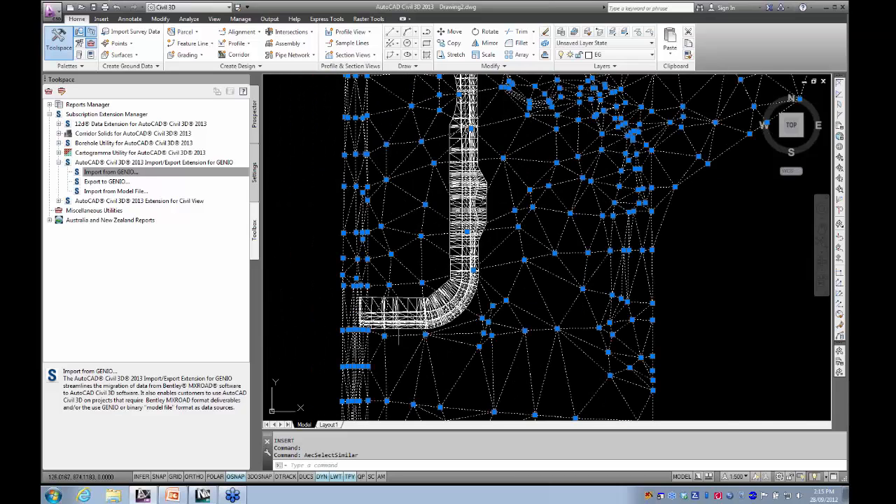
{"action": "scroll", "coordinate": [407, 317], "scroll_direction": "up", "scroll_amount": 7}
{"action": "left_click", "coordinate": [446, 251]}
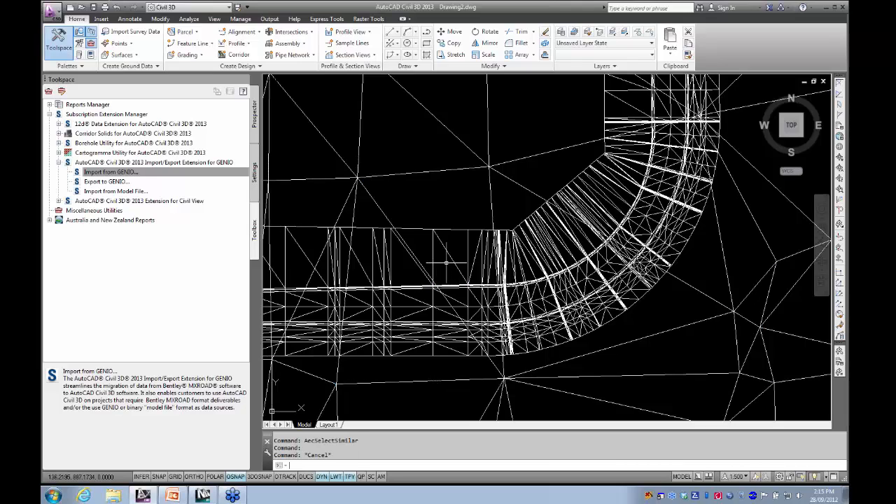
{"action": "key", "text": "Escape"}
{"action": "scroll", "coordinate": [446, 263], "scroll_direction": "down", "scroll_amount": 5}
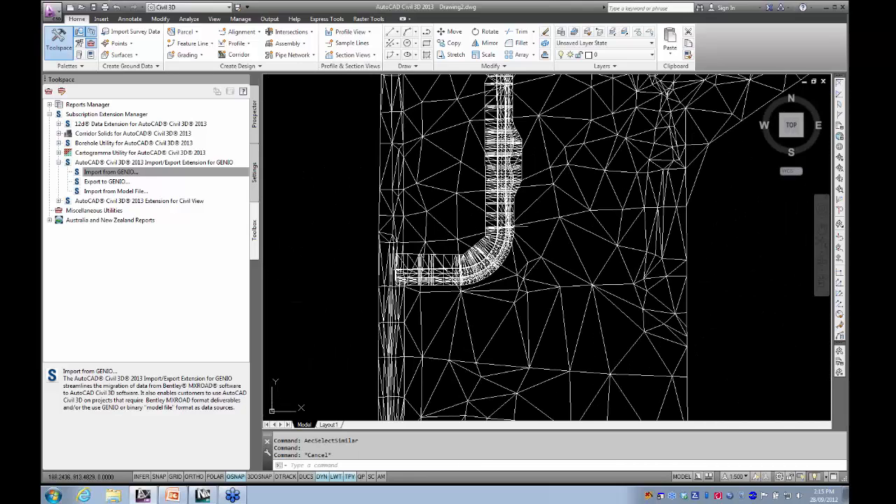
{"action": "scroll", "coordinate": [508, 227], "scroll_direction": "down", "scroll_amount": 3}
{"action": "scroll", "coordinate": [490, 285], "scroll_direction": "down", "scroll_amount": 4}
{"action": "middle_click_drag", "start_coordinate": [500, 281], "coordinate": [491, 258]}
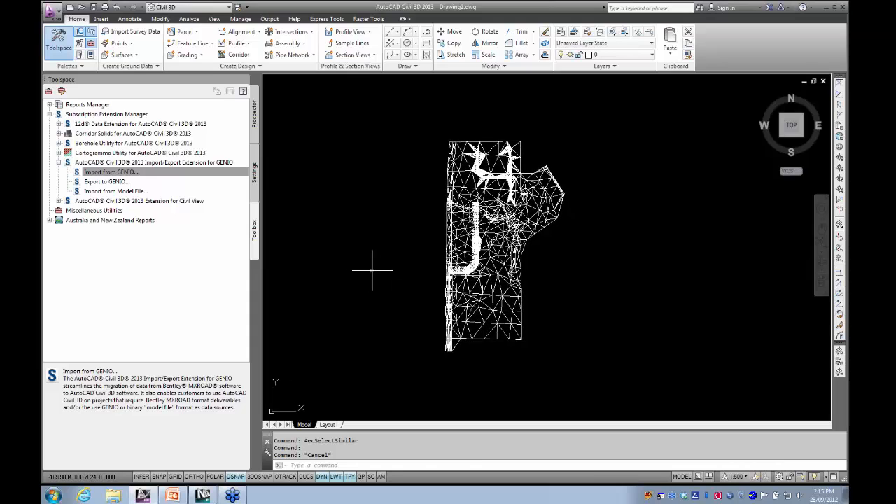
- Open the GENIO export, review its model naming and string naming options, and cancel without exporting
{"action": "left_click", "coordinate": [131, 174]}
{"action": "left_click", "coordinate": [110, 182]}
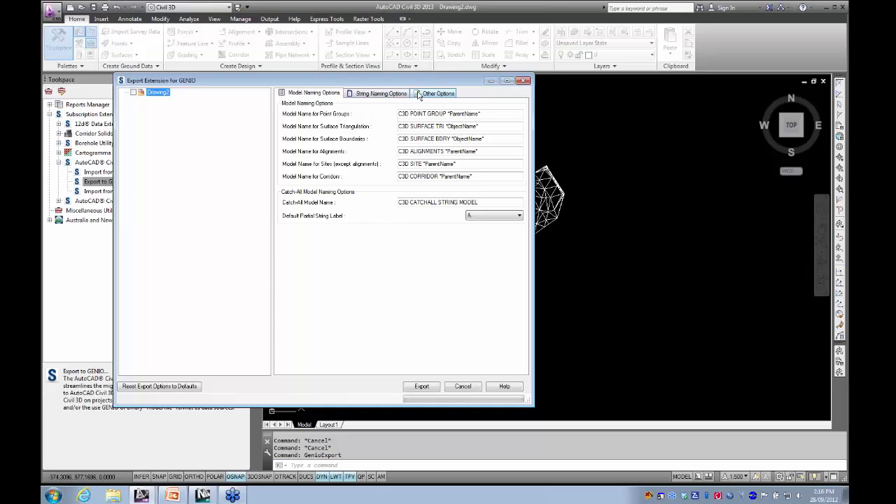
{"action": "left_click", "coordinate": [419, 95]}
{"action": "left_click", "coordinate": [395, 94]}
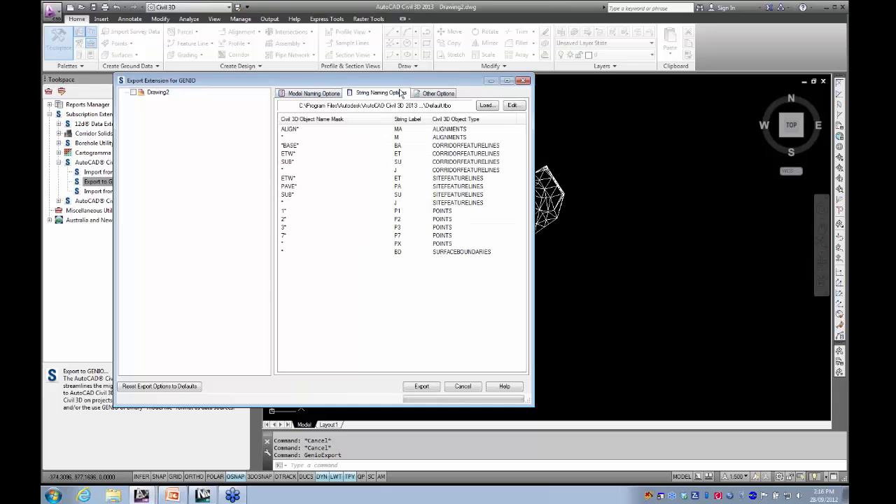
{"action": "left_click", "coordinate": [313, 94]}
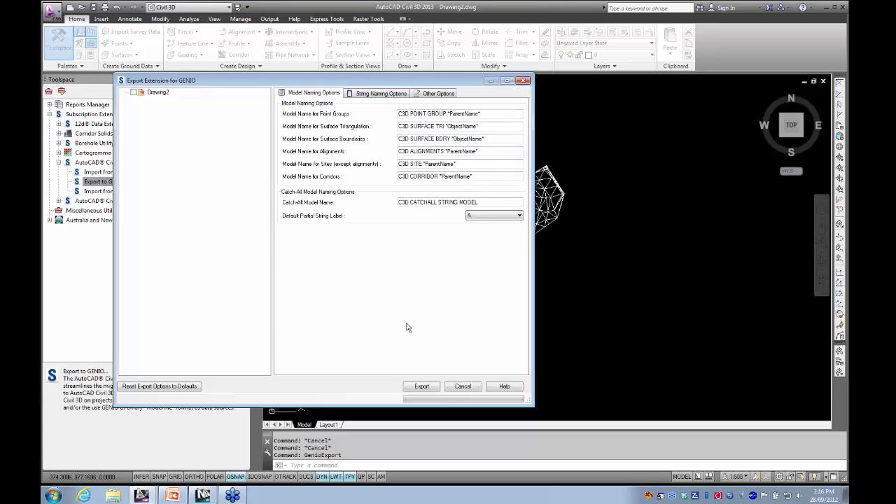
{"action": "left_click", "coordinate": [465, 387]}
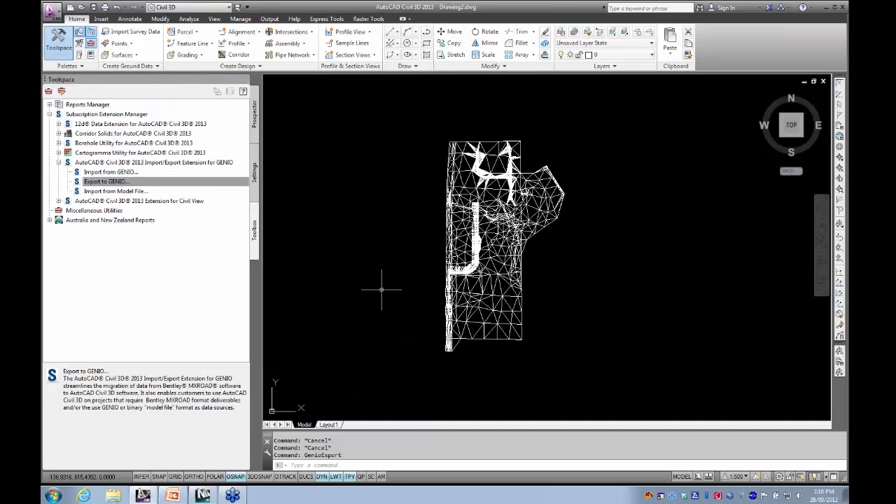
- Collapse the GENIO extension tools and close Drawing2.dwg
{"action": "middle_click_drag", "start_coordinate": [373, 287], "coordinate": [388, 282]}
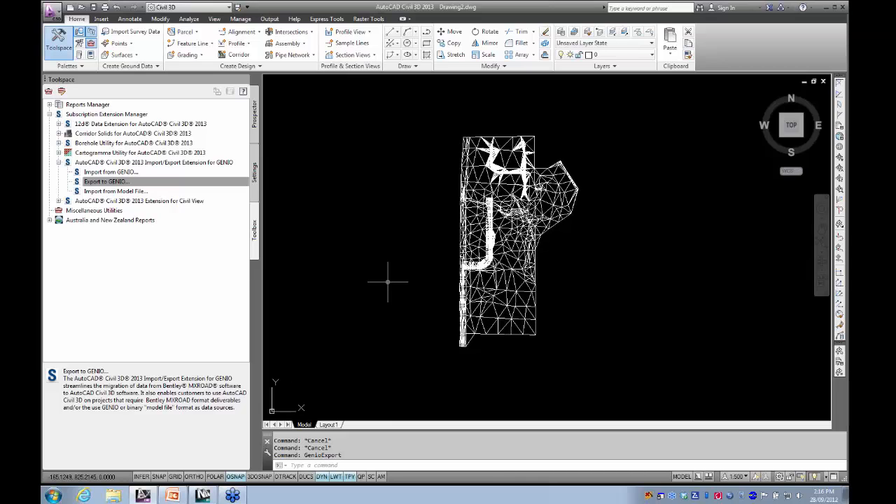
{"action": "left_click", "coordinate": [58, 162]}
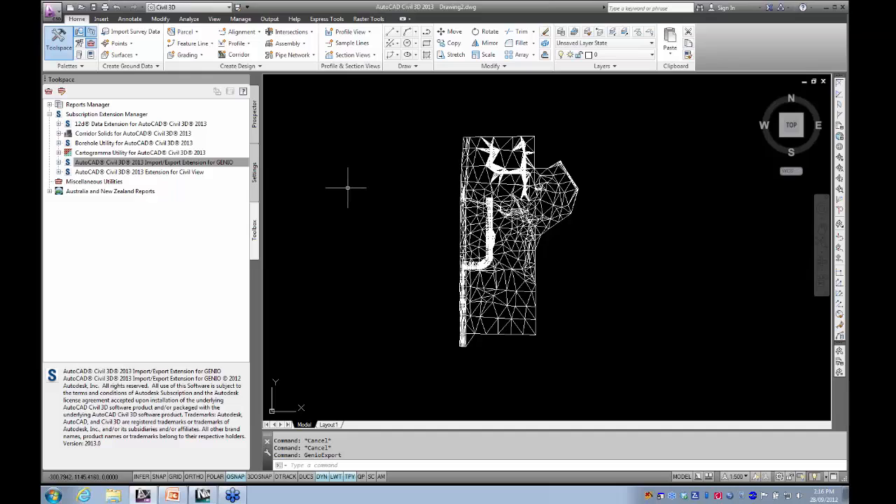
{"action": "left_click", "coordinate": [823, 82]}
{"action": "left_click", "coordinate": [444, 269]}
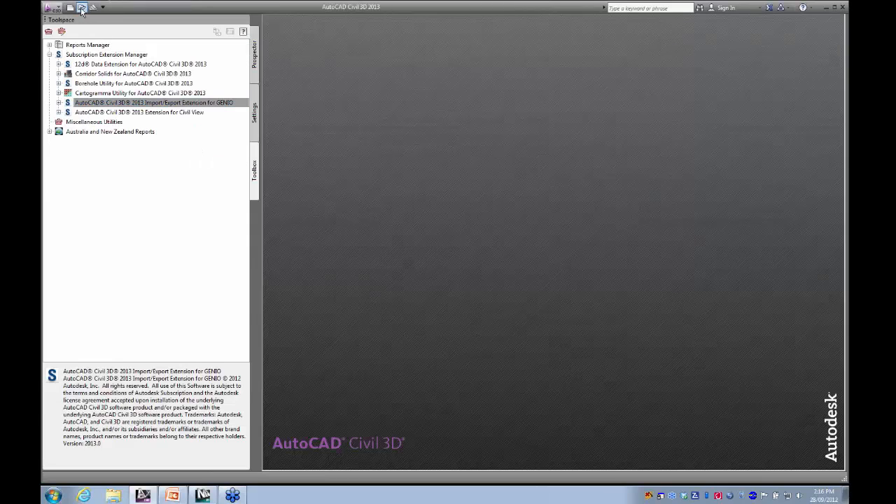
- Open the drawing to 3DS.dwg from the extensions folder
{"action": "left_click", "coordinate": [82, 7]}
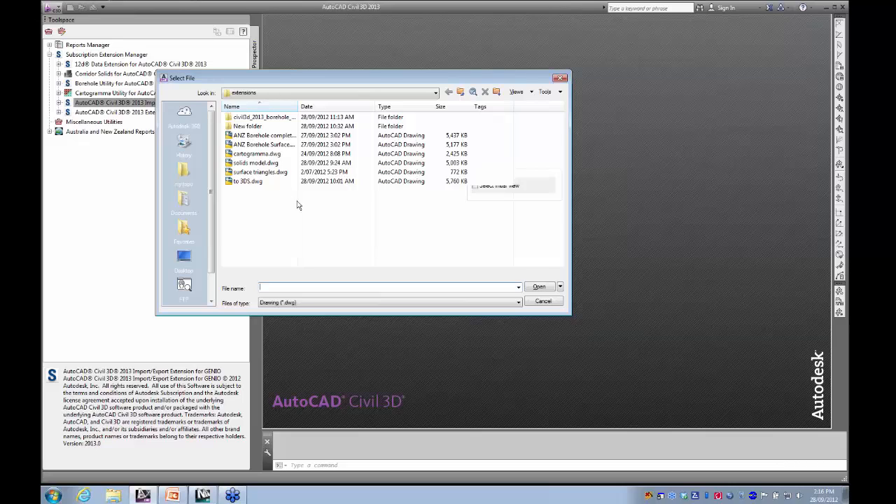
{"action": "left_click", "coordinate": [243, 182]}
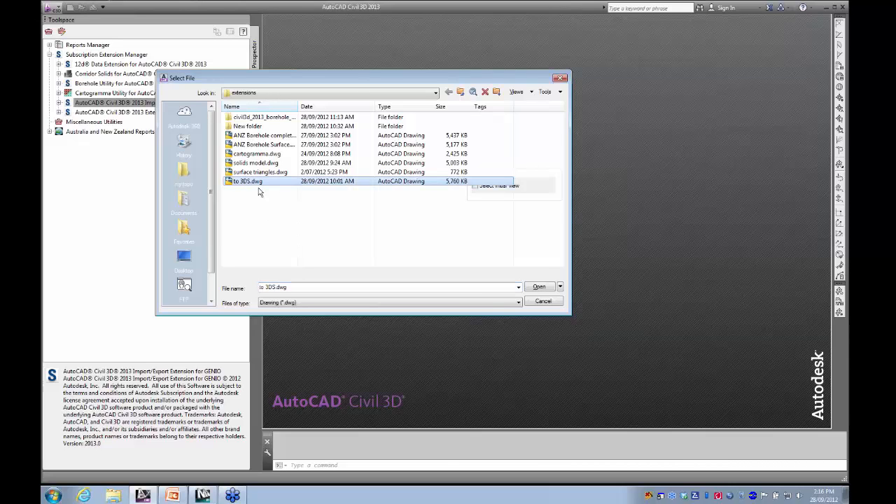
{"action": "left_click", "coordinate": [537, 287]}
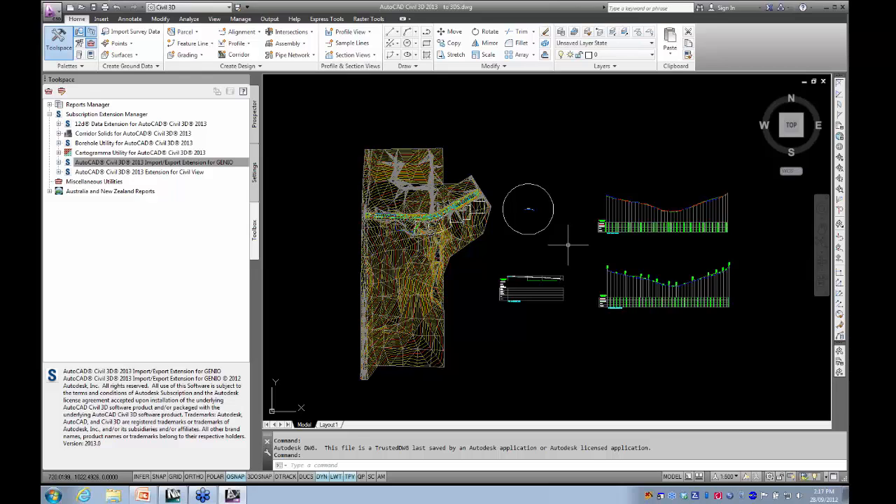
{"action": "middle_click_drag", "start_coordinate": [566, 238], "coordinate": [536, 226]}
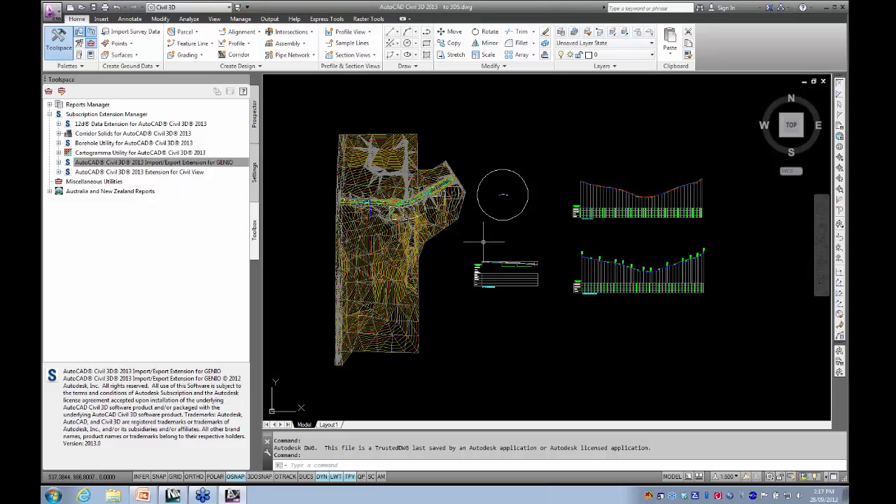
- Inspect the Dean Road corridor and the surrounding to 3ds surface by selecting each one, clearing the selection after each
{"action": "left_click", "coordinate": [270, 19]}
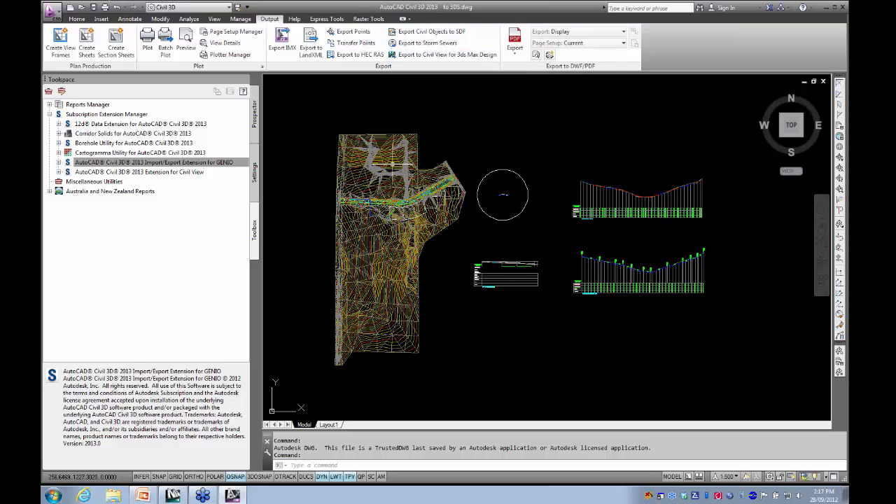
{"action": "scroll", "coordinate": [364, 187], "scroll_direction": "up", "scroll_amount": 5}
{"action": "mouse_move", "coordinate": [364, 186]}
{"action": "middle_mouse_down"}
{"action": "mouse_move", "coordinate": [440, 164]}
{"action": "mouse_move", "coordinate": [412, 193]}
{"action": "middle_mouse_up"}
{"action": "scroll", "coordinate": [435, 270], "scroll_direction": "up", "scroll_amount": 4}
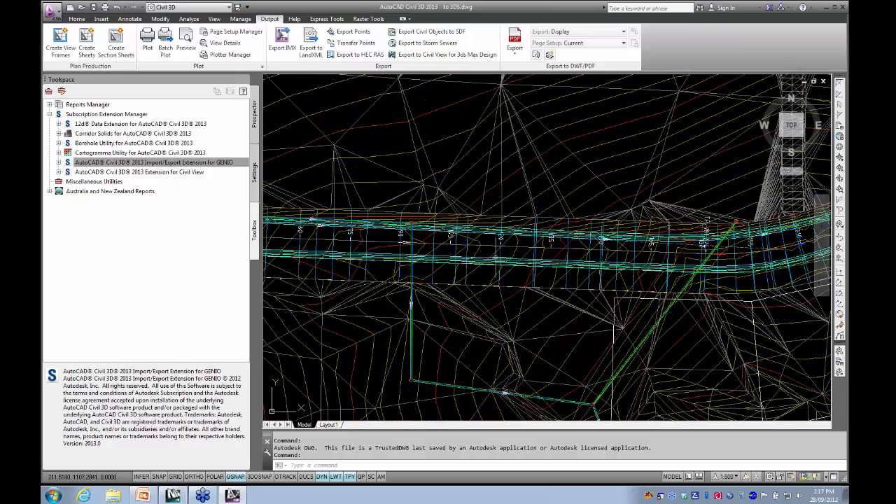
{"action": "left_click", "coordinate": [467, 254]}
{"action": "scroll", "coordinate": [492, 259], "scroll_direction": "down", "scroll_amount": 4}
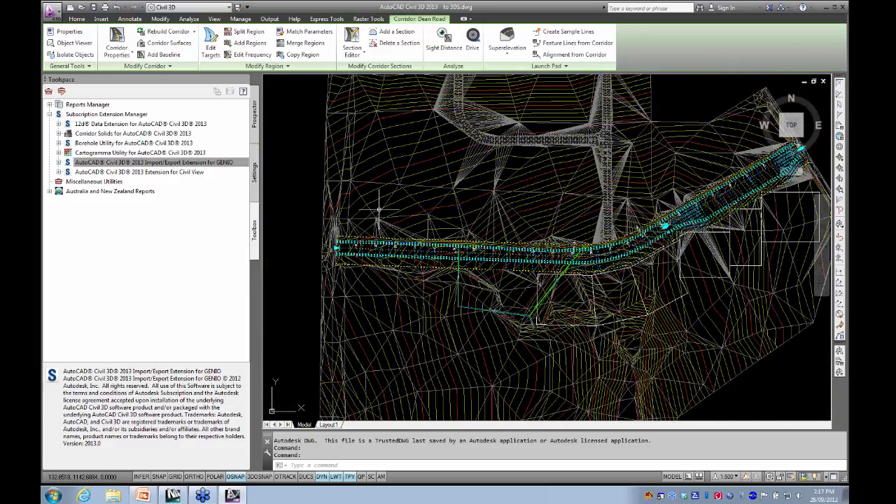
{"action": "key", "text": "Escape"}
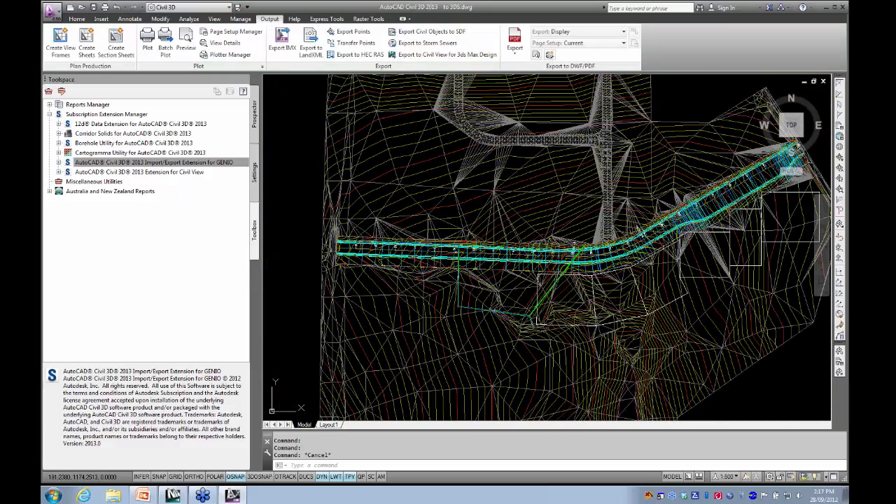
{"action": "left_click", "coordinate": [464, 171]}
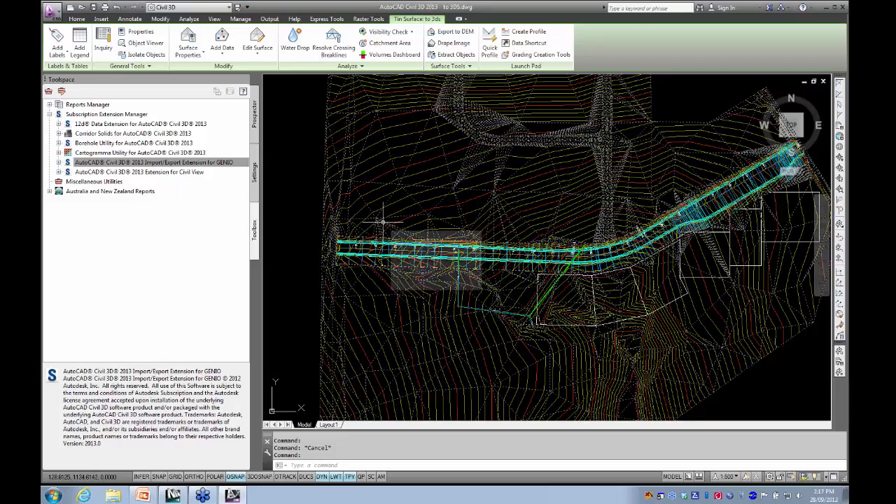
{"action": "key", "text": "Escape"}
- Select the to 3ds surface beside the corridor and open it in the Object Viewer
{"action": "scroll", "coordinate": [435, 248], "scroll_direction": "up", "scroll_amount": 4}
{"action": "middle_click_drag", "start_coordinate": [436, 249], "coordinate": [509, 246]}
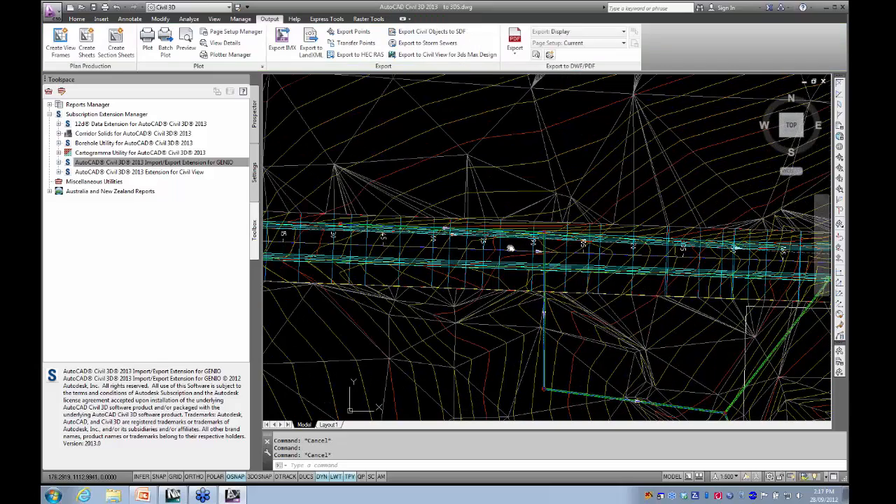
{"action": "left_click", "coordinate": [496, 180]}
{"action": "right_click", "coordinate": [495, 180]}
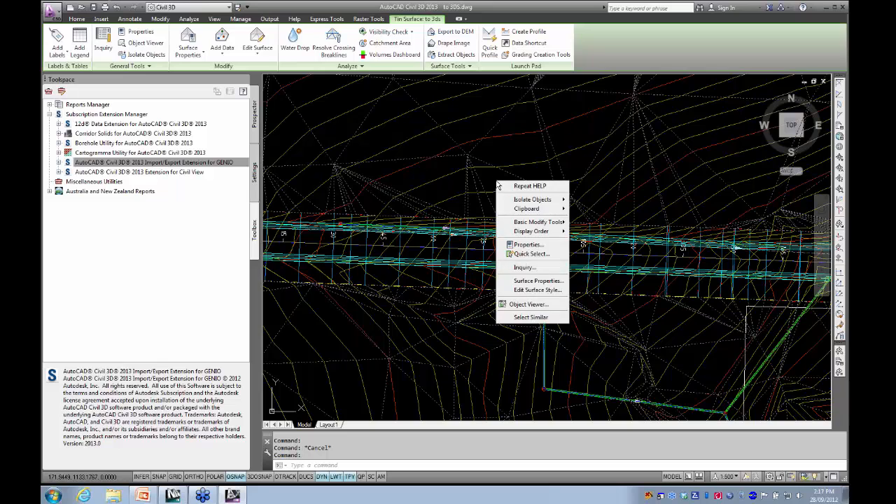
{"action": "left_click", "coordinate": [525, 306]}
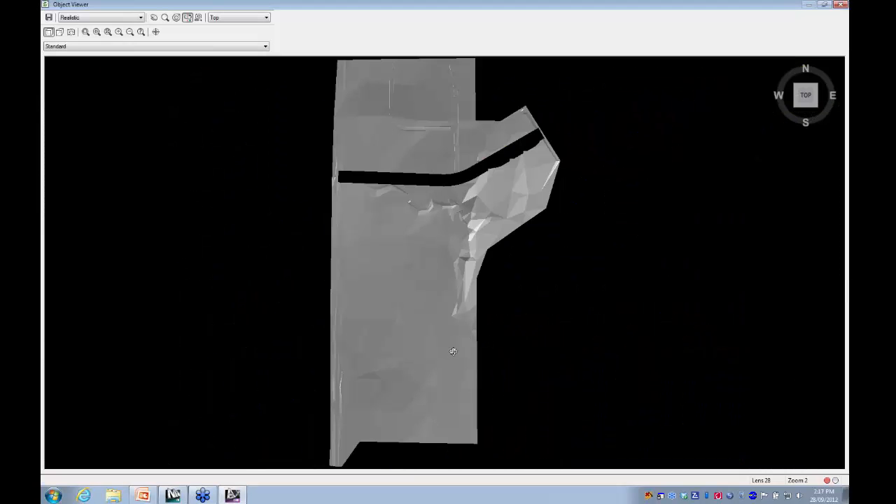
- Examine the surface in 3D around the cut-out for the road corridor, then close the Object Viewer
{"action": "left_click_drag", "start_coordinate": [452, 352], "coordinate": [409, 201]}
{"action": "middle_click_drag", "start_coordinate": [438, 234], "coordinate": [415, 256]}
{"action": "scroll", "coordinate": [415, 256], "scroll_direction": "up", "scroll_amount": 6}
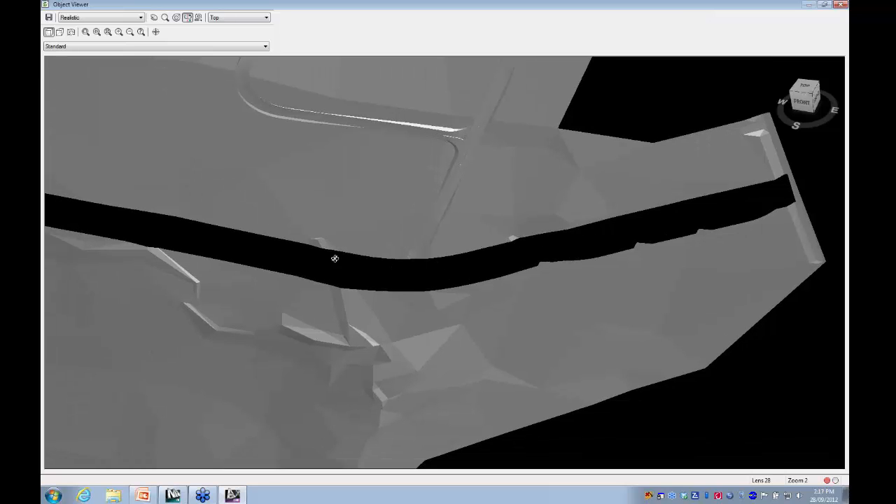
{"action": "middle_click_drag", "start_coordinate": [411, 293], "coordinate": [314, 328]}
{"action": "scroll", "coordinate": [302, 324], "scroll_direction": "down", "scroll_amount": 2}
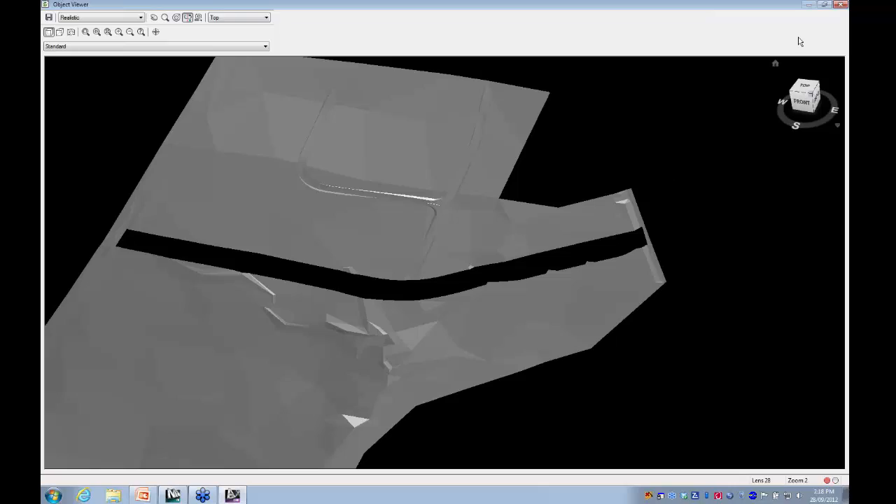
{"action": "left_click", "coordinate": [839, 6]}
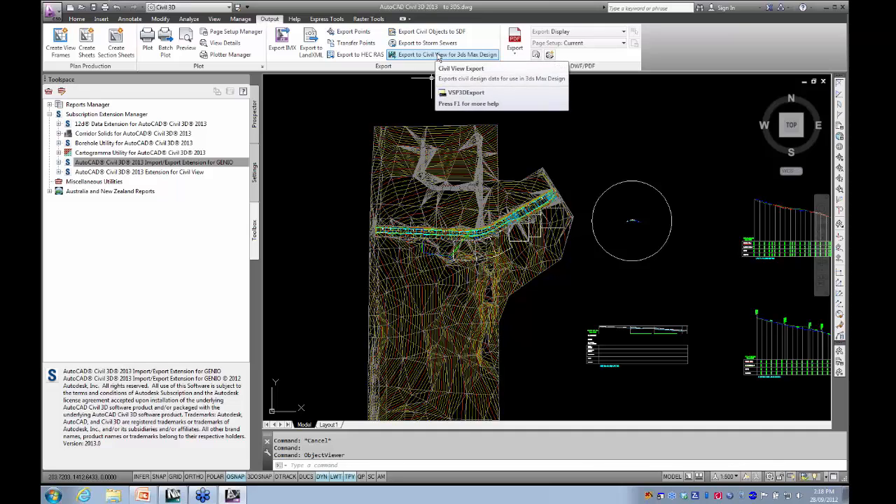
- Set up a Civil View export for 3ds Max Design with the Dean Road corridor and only the to 3ds surface, excluding sites
{"action": "left_click", "coordinate": [439, 55]}
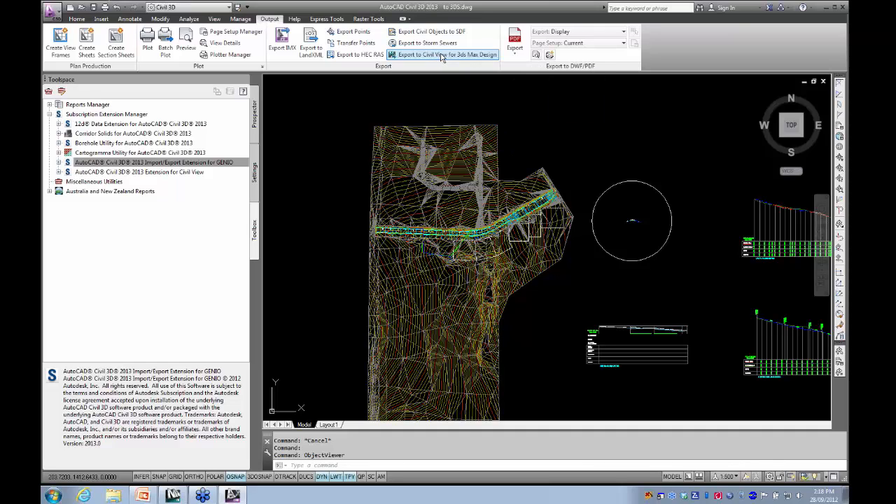
{"action": "left_click_drag", "start_coordinate": [341, 92], "coordinate": [506, 91]}
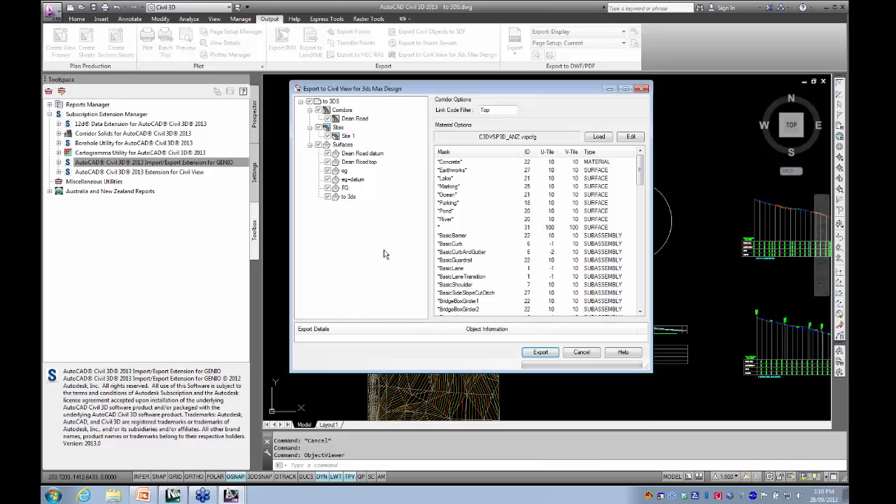
{"action": "left_click", "coordinate": [318, 127]}
{"action": "left_click", "coordinate": [318, 144]}
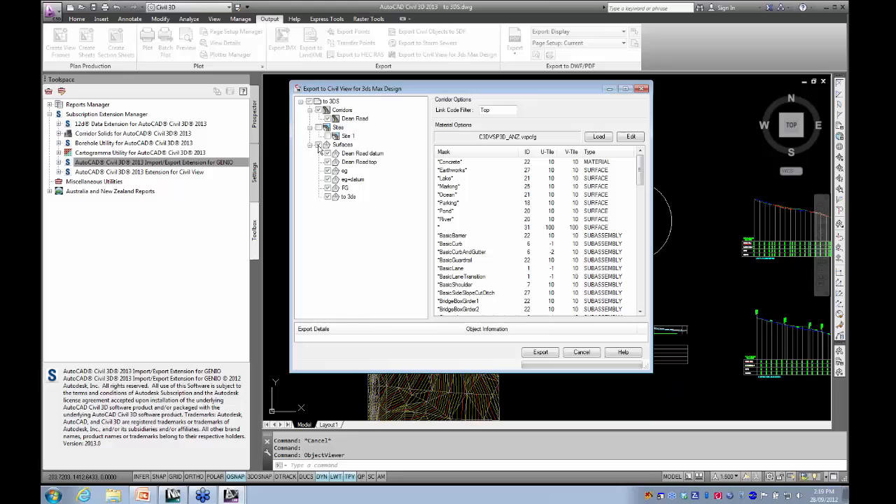
{"action": "left_click", "coordinate": [327, 197]}
- Export the chosen objects to the extensions folder as to 3DS base.vsp3d and close the export report
{"action": "left_click", "coordinate": [543, 353]}
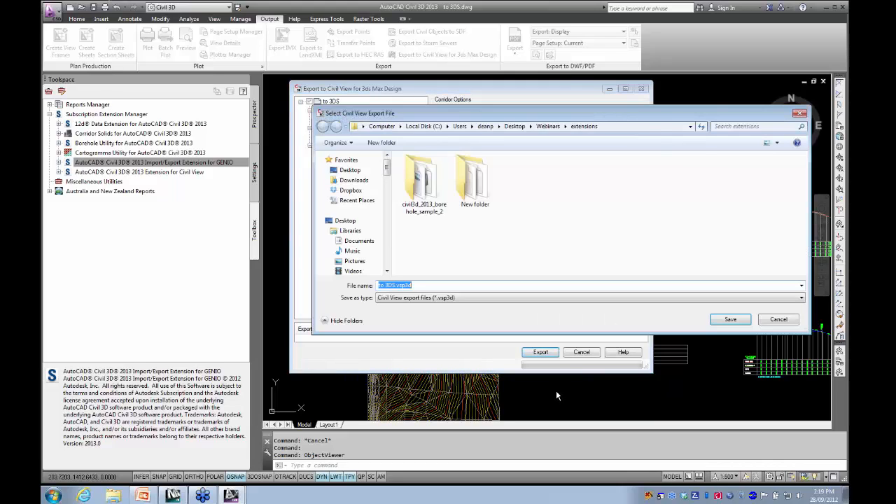
{"action": "left_click", "coordinate": [394, 286]}
{"action": "type", "text": "base"}
{"action": "left_click_drag", "start_coordinate": [574, 118], "coordinate": [428, 113]}
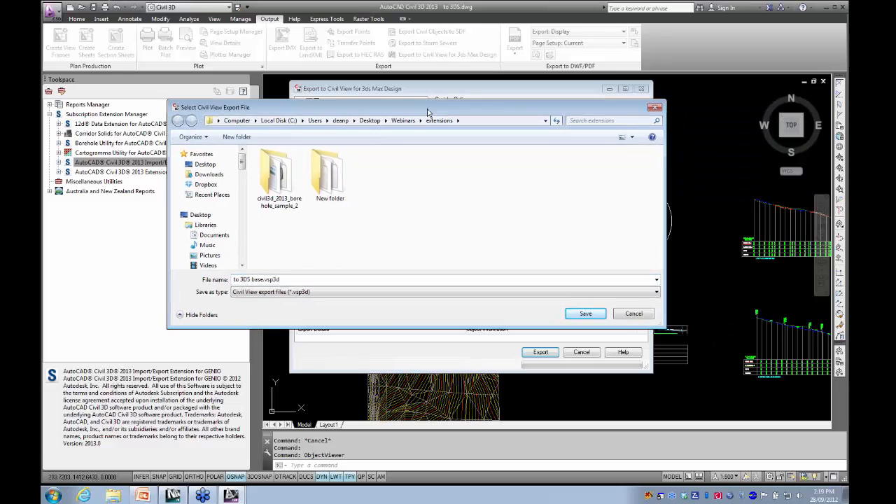
{"action": "left_click", "coordinate": [585, 313]}
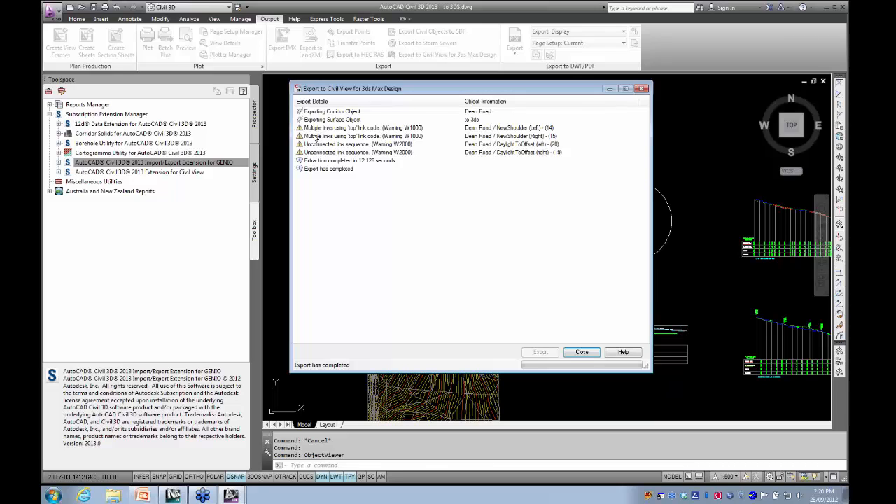
{"action": "left_click", "coordinate": [583, 353]}
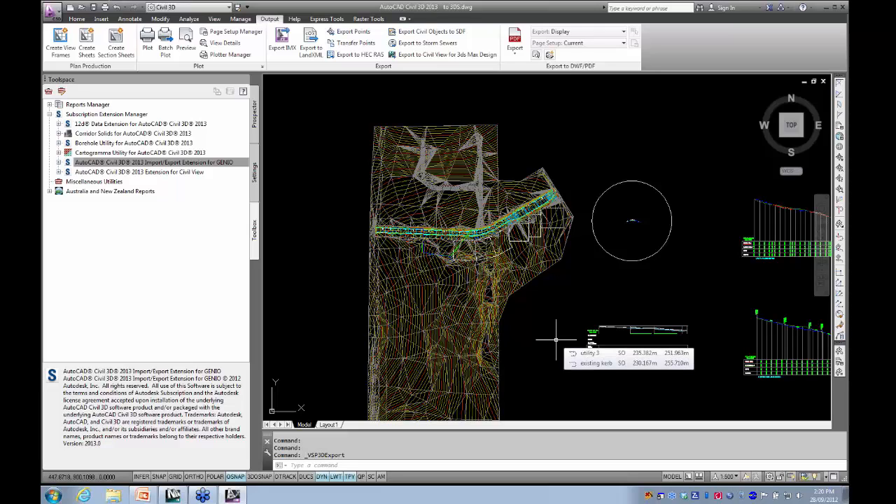
- Open the Civil View extension's tool for exporting pipe networks and alignments to Civil View
{"action": "left_click", "coordinate": [148, 172]}
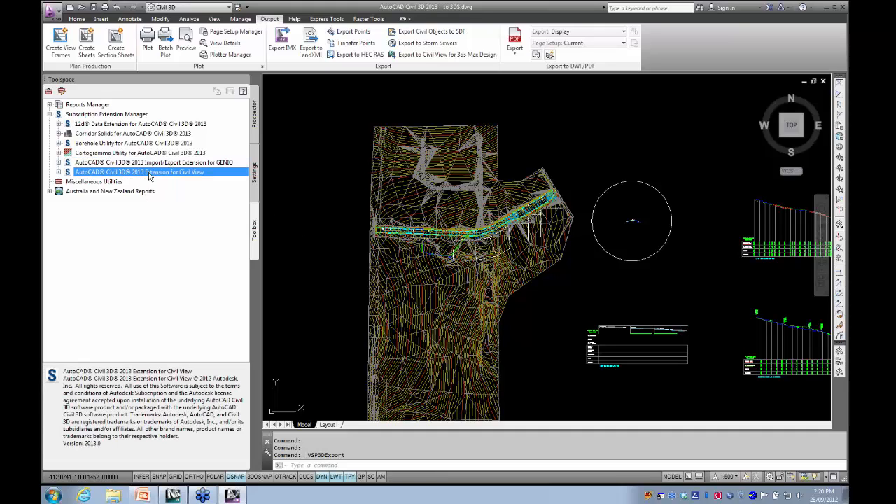
{"action": "left_click", "coordinate": [59, 172]}
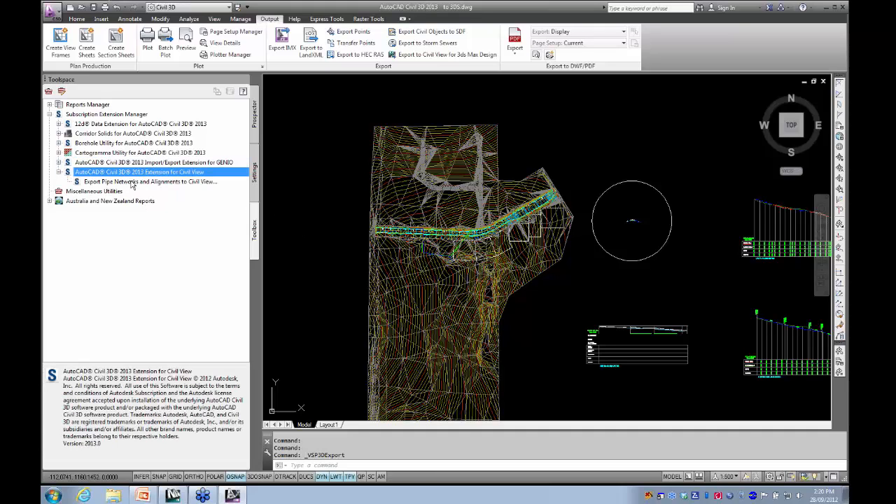
{"action": "left_click", "coordinate": [187, 184]}
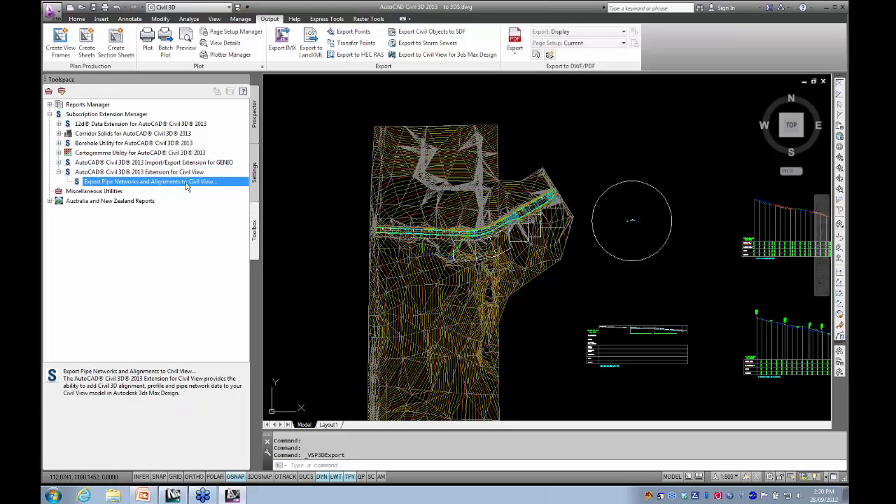
{"action": "double_click", "coordinate": [187, 183]}
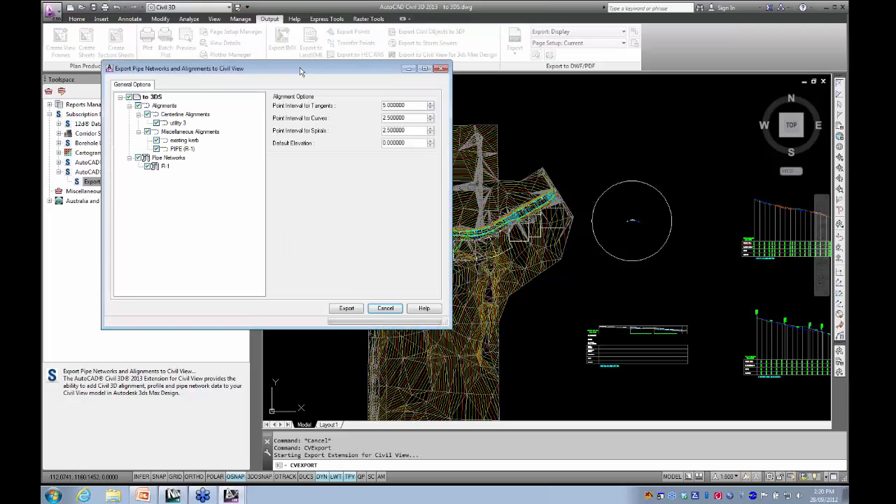
{"action": "mouse_move", "coordinate": [300, 67]}
{"action": "left_mouse_down"}
{"action": "mouse_move", "coordinate": [493, 166]}
{"action": "mouse_move", "coordinate": [506, 128]}
{"action": "left_mouse_up"}
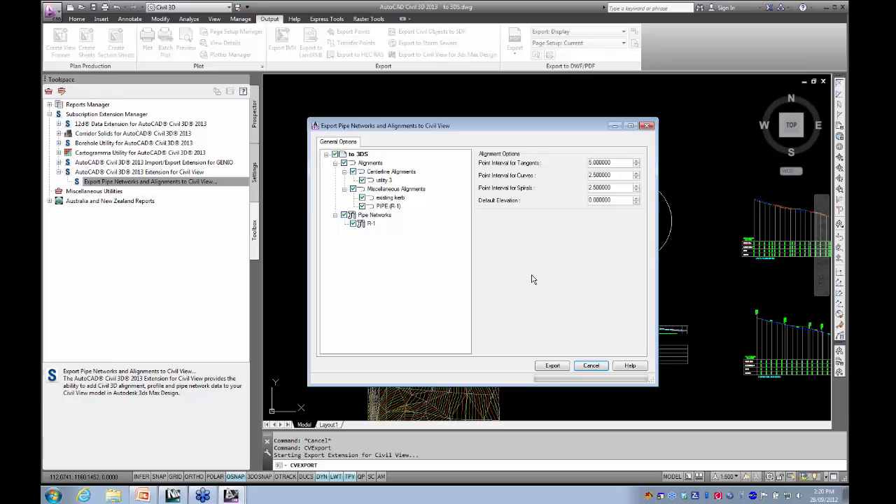
- Export all listed alignments and the R-1 pipe network to the extensions folder as to 3DS new.vsp3d, then close the export tool
{"action": "left_click", "coordinate": [553, 366]}
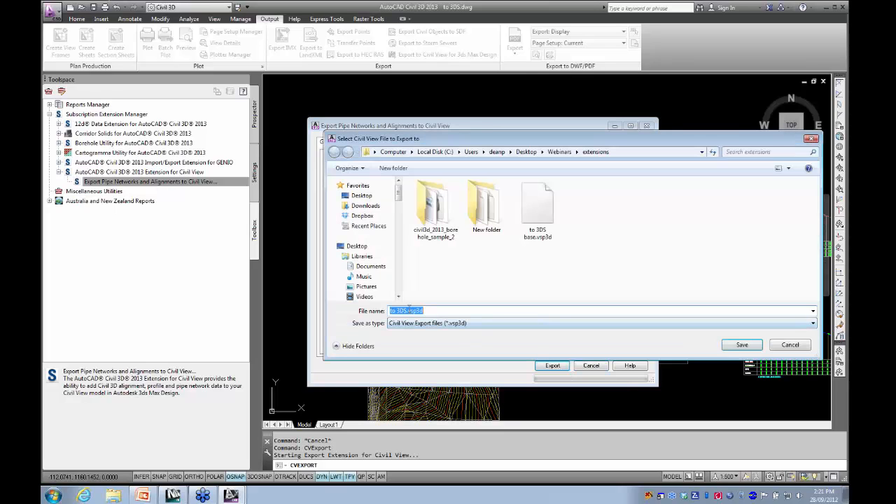
{"action": "left_click", "coordinate": [405, 310]}
{"action": "type", "text": "new"}
{"action": "left_click_drag", "start_coordinate": [524, 138], "coordinate": [355, 146]}
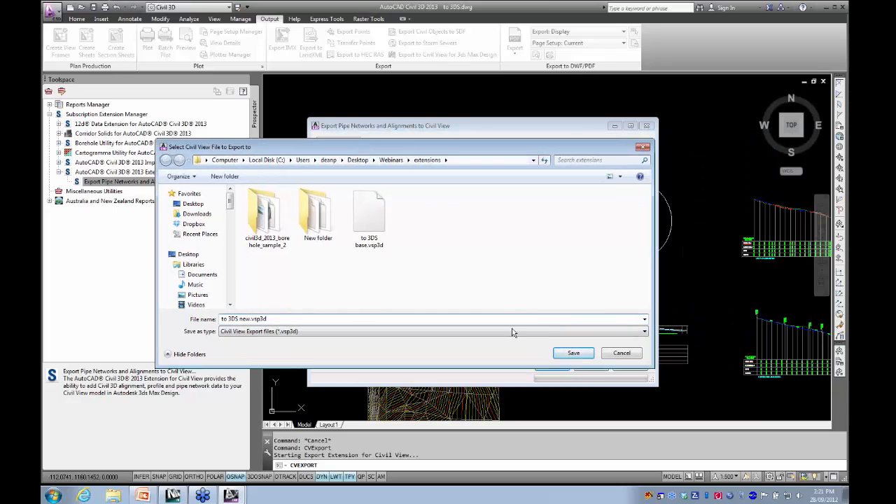
{"action": "left_click", "coordinate": [572, 354]}
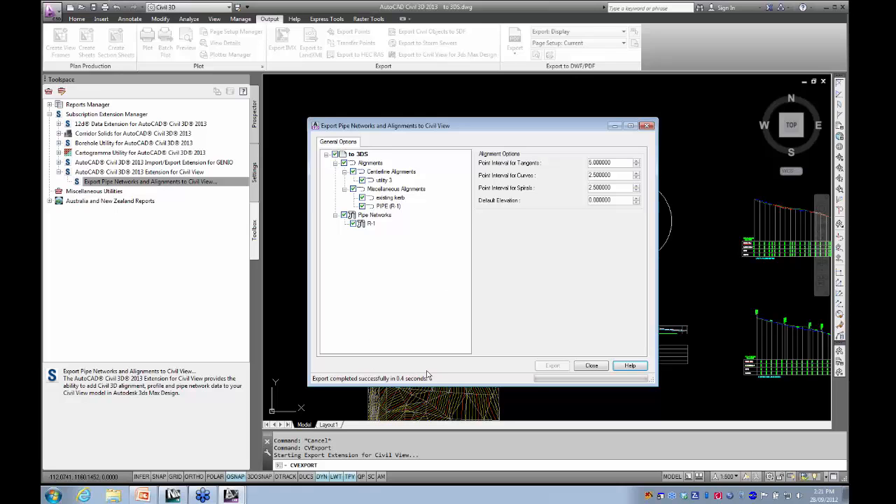
{"action": "left_click", "coordinate": [592, 366]}
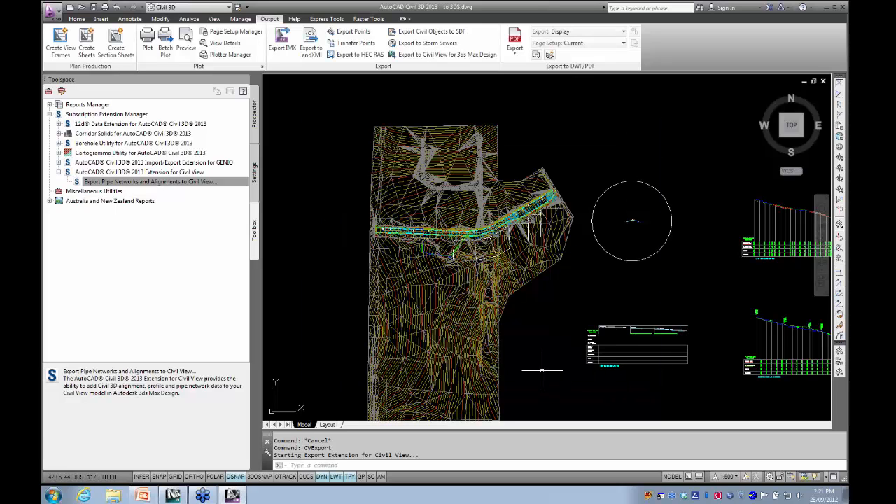
- Examine the pipe network south of the road and its downstream end structure, leaving nothing selected
{"action": "scroll", "coordinate": [446, 275], "scroll_direction": "up", "scroll_amount": 5}
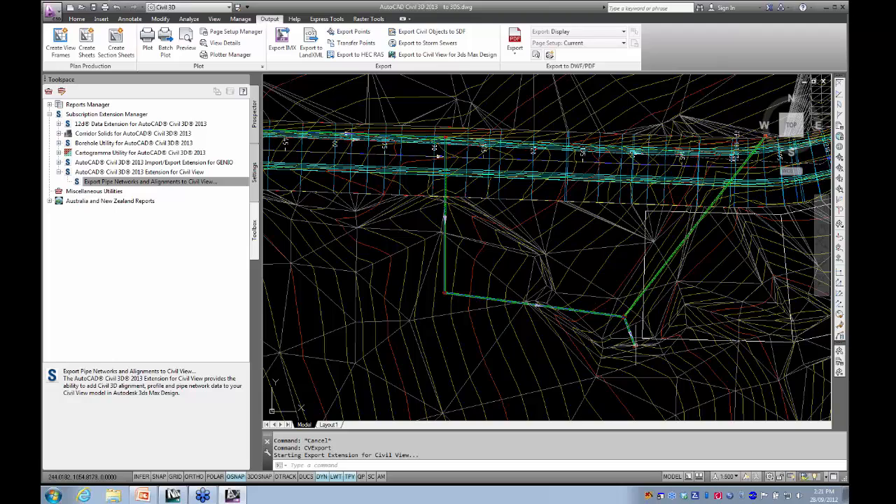
{"action": "middle_click_drag", "start_coordinate": [628, 340], "coordinate": [625, 345], "text": "shift"}
{"action": "scroll", "coordinate": [543, 298], "scroll_direction": "up", "scroll_amount": 5}
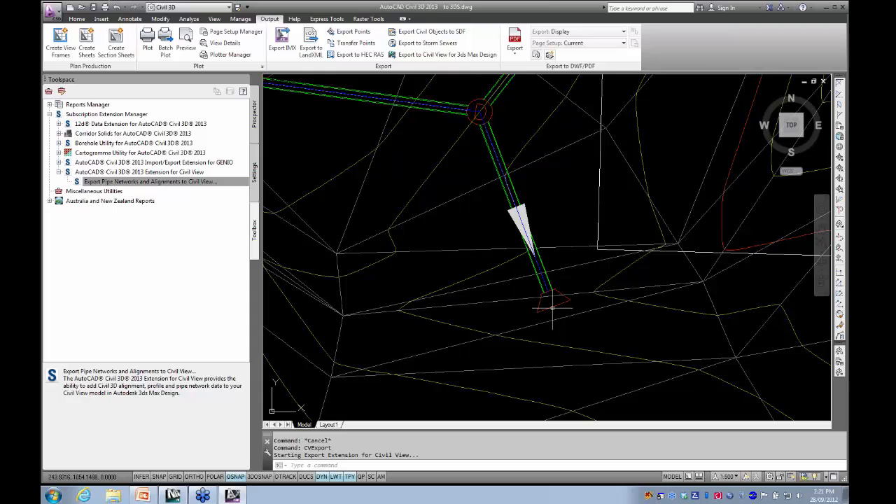
{"action": "left_click", "coordinate": [550, 303]}
{"action": "scroll", "coordinate": [539, 306], "scroll_direction": "down", "scroll_amount": 3}
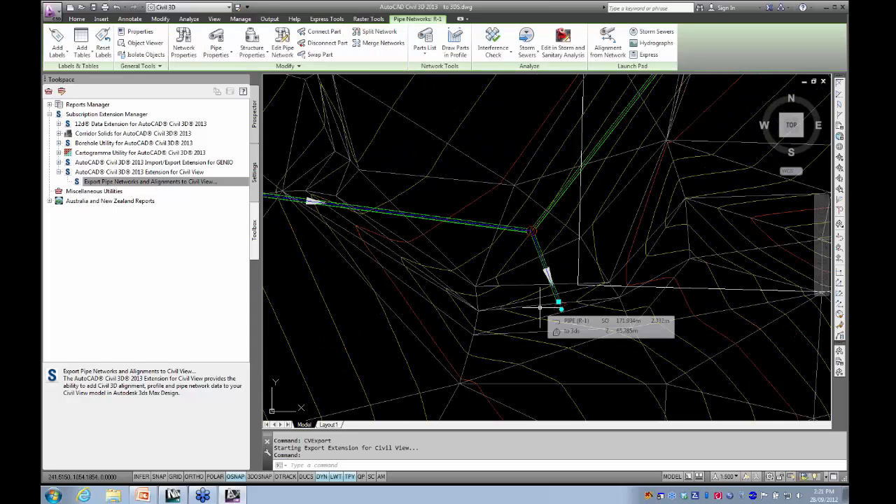
{"action": "key", "text": "Escape"}
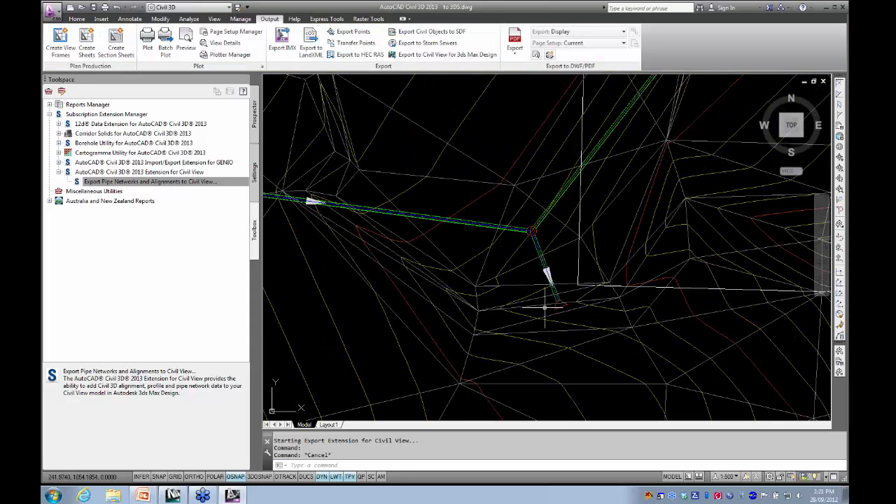
{"action": "scroll", "coordinate": [542, 306], "scroll_direction": "down", "scroll_amount": 2}
{"action": "scroll", "coordinate": [481, 317], "scroll_direction": "down", "scroll_amount": 2}
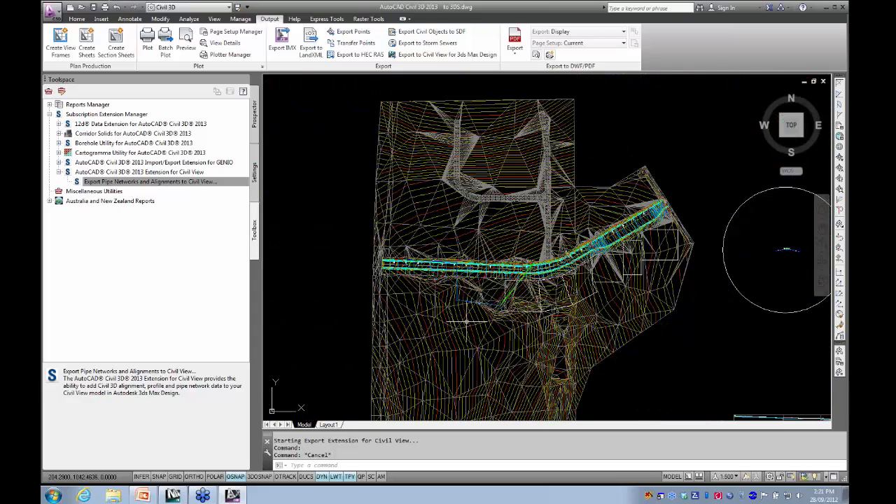
- Switch to 3ds Max Design and start a Civil View geometry import of a Civil 3D VSP3D file
{"action": "left_click", "coordinate": [173, 498]}
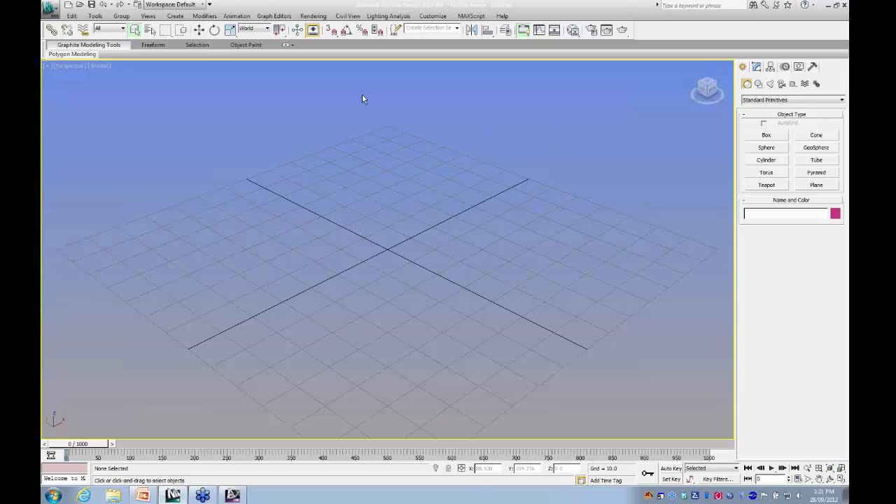
{"action": "left_click", "coordinate": [348, 17]}
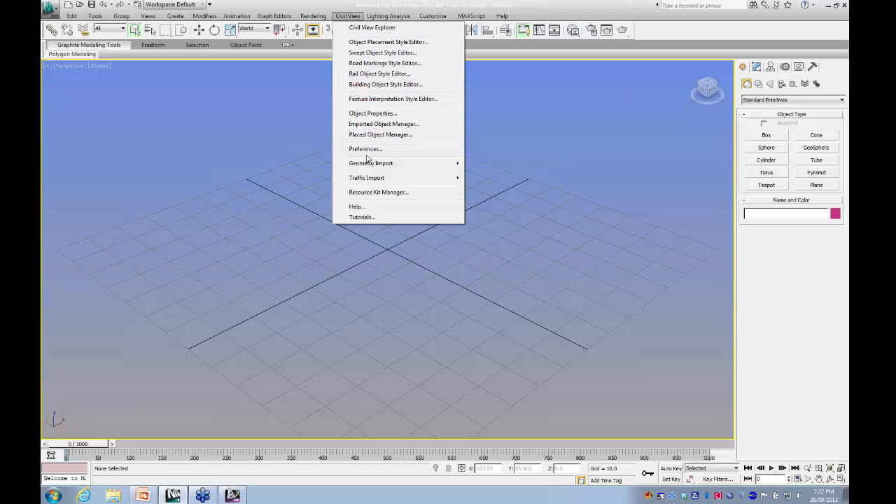
{"action": "mouse_move", "coordinate": [376, 167]}
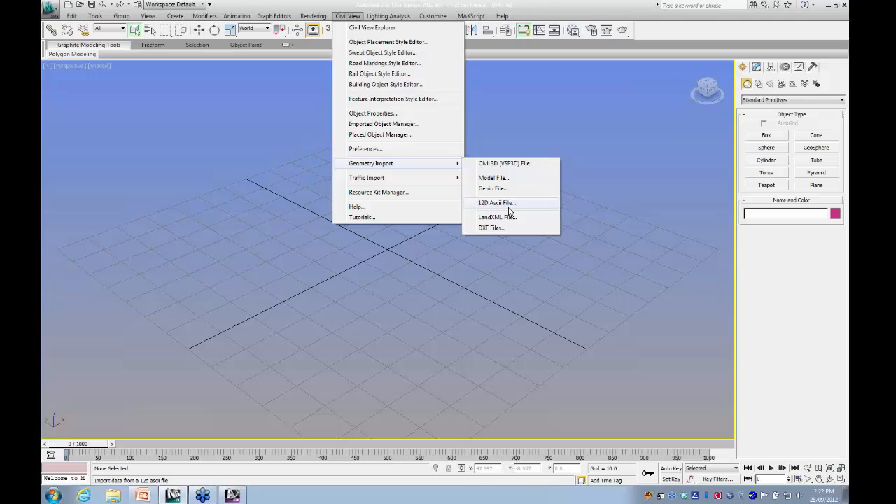
{"action": "left_click", "coordinate": [506, 165]}
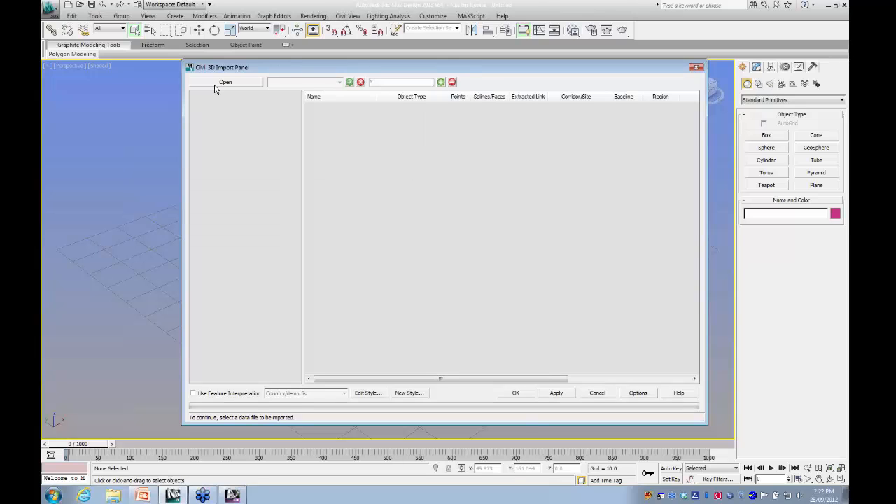
- Load to 3DS base.vsp3d from the Webinars\extensions folder for the import
{"action": "left_click", "coordinate": [217, 83]}
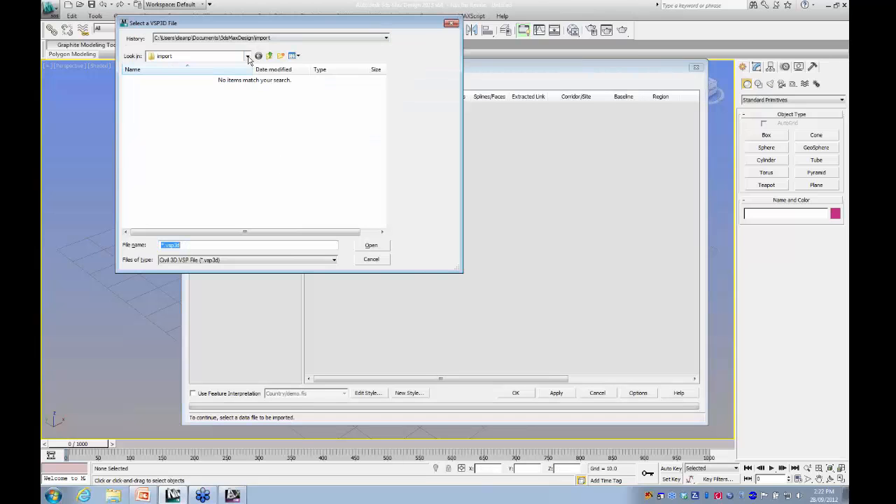
{"action": "left_click", "coordinate": [350, 38]}
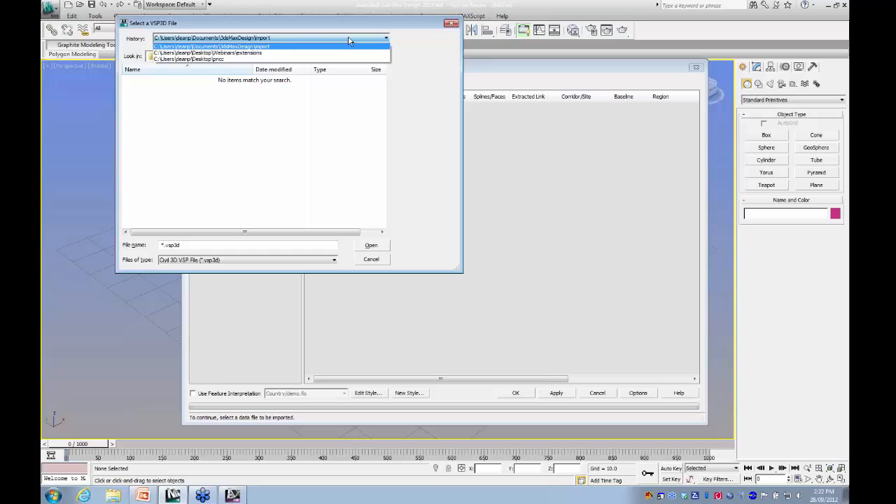
{"action": "left_click", "coordinate": [259, 53]}
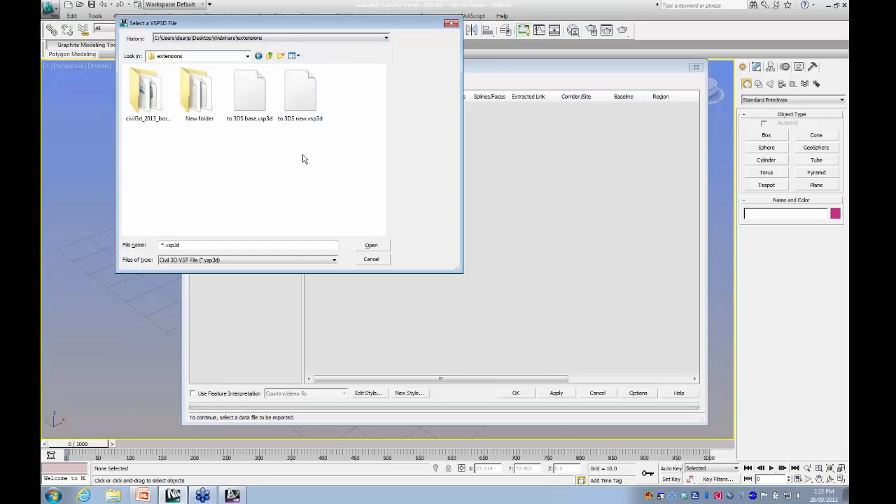
{"action": "left_click", "coordinate": [250, 94]}
{"action": "left_click", "coordinate": [371, 246]}
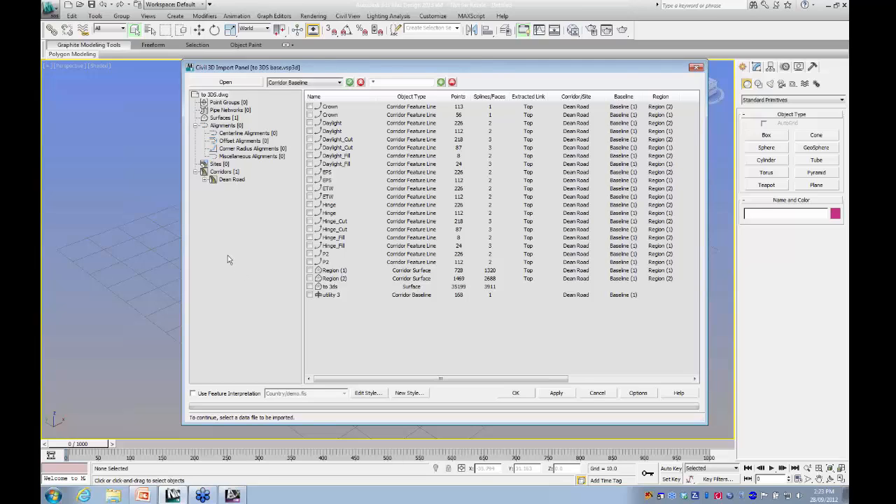
- Import corridor surfaces Region (1) and Region (2) and the to 3ds surface, using the suggested global shift and no feature interpretation
{"action": "left_click", "coordinate": [310, 270]}
{"action": "left_click", "coordinate": [311, 279]}
{"action": "left_click", "coordinate": [310, 286]}
{"action": "left_click", "coordinate": [310, 277]}
{"action": "left_click", "coordinate": [507, 391]}
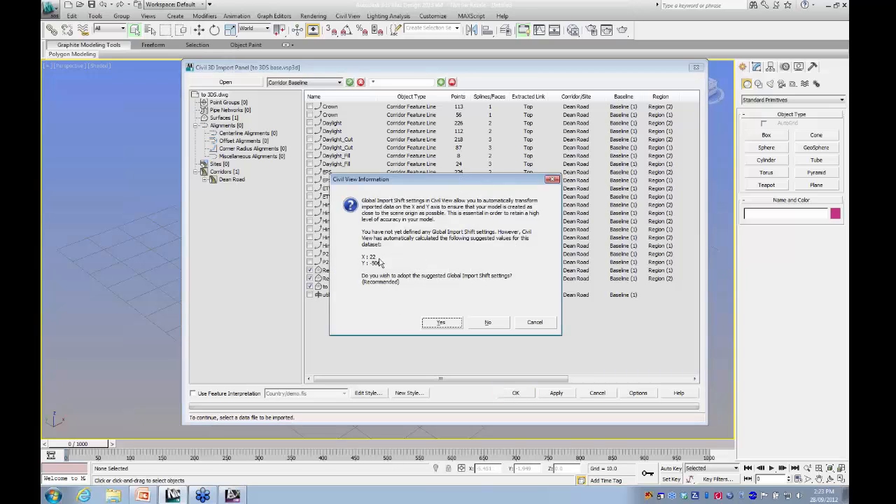
{"action": "left_click", "coordinate": [439, 323]}
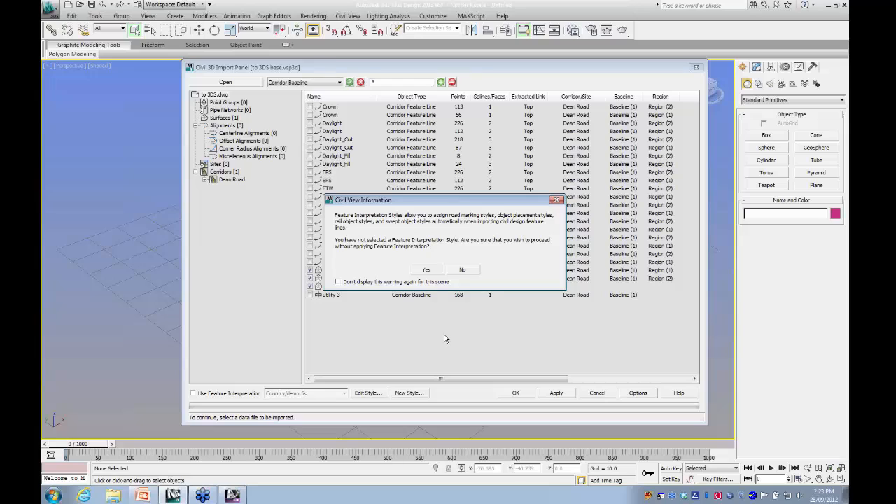
{"action": "left_click", "coordinate": [428, 270]}
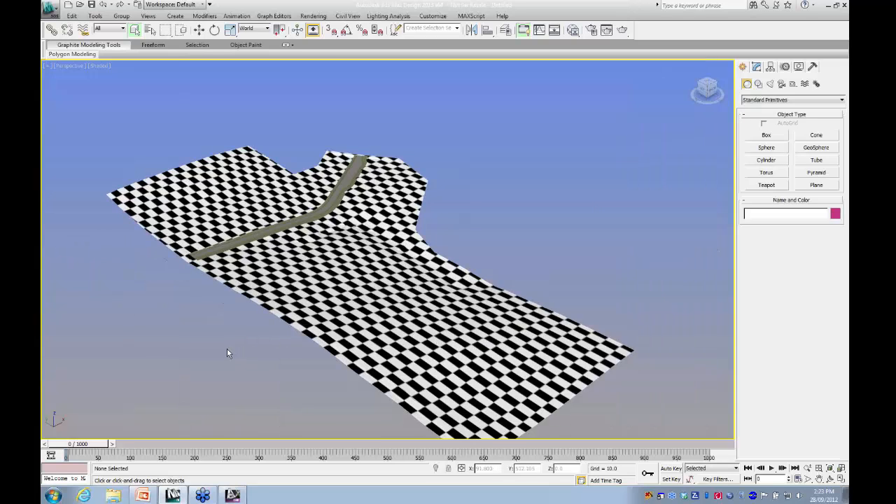
- Examine the imported terrain and road corridor in the perspective view, from overall model to low angle along the road
{"action": "middle_click_drag", "start_coordinate": [222, 354], "coordinate": [287, 354]}
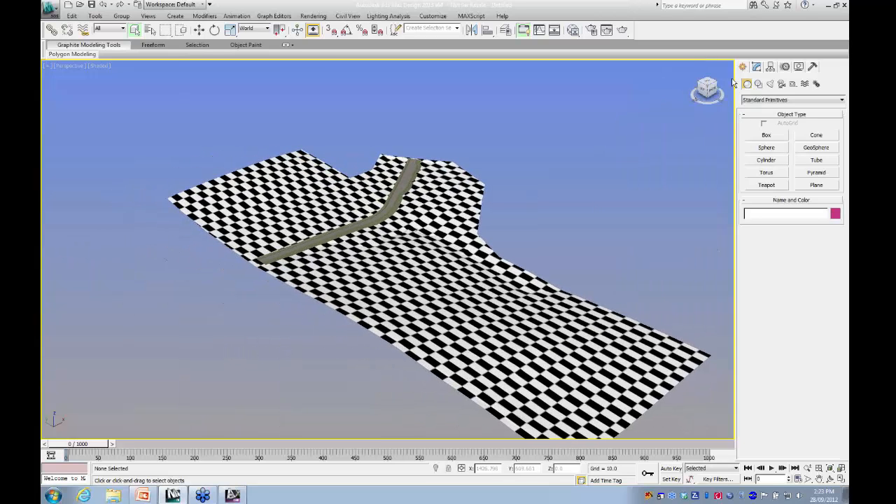
{"action": "left_click", "coordinate": [707, 96]}
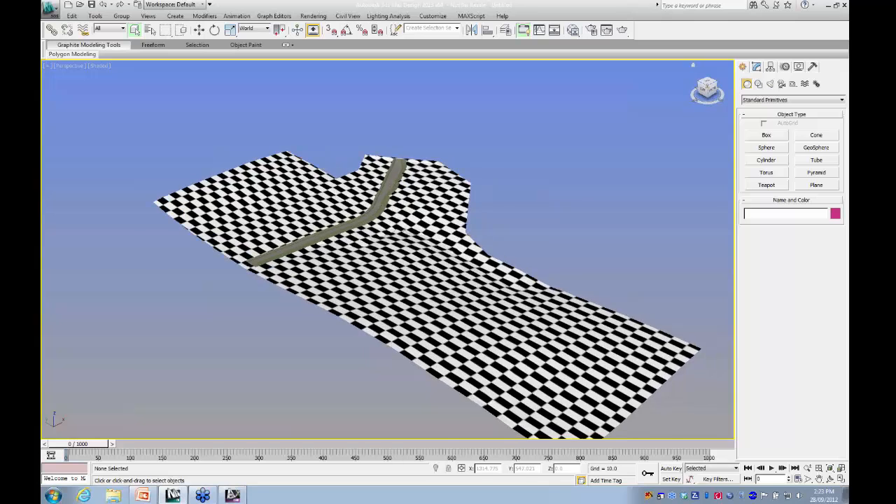
{"action": "middle_click_drag", "start_coordinate": [301, 256], "coordinate": [517, 190]}
{"action": "scroll", "coordinate": [332, 336], "scroll_direction": "up", "scroll_amount": 4}
{"action": "mouse_move", "coordinate": [333, 336]}
{"action": "middle_mouse_down"}
{"action": "mouse_move", "coordinate": [394, 230]}
{"action": "mouse_move", "coordinate": [423, 154]}
{"action": "middle_mouse_up"}
{"action": "mouse_move", "coordinate": [356, 293]}
{"action": "middle_mouse_down"}
{"action": "mouse_move", "coordinate": [350, 217]}
{"action": "mouse_move", "coordinate": [350, 226]}
{"action": "middle_mouse_up"}
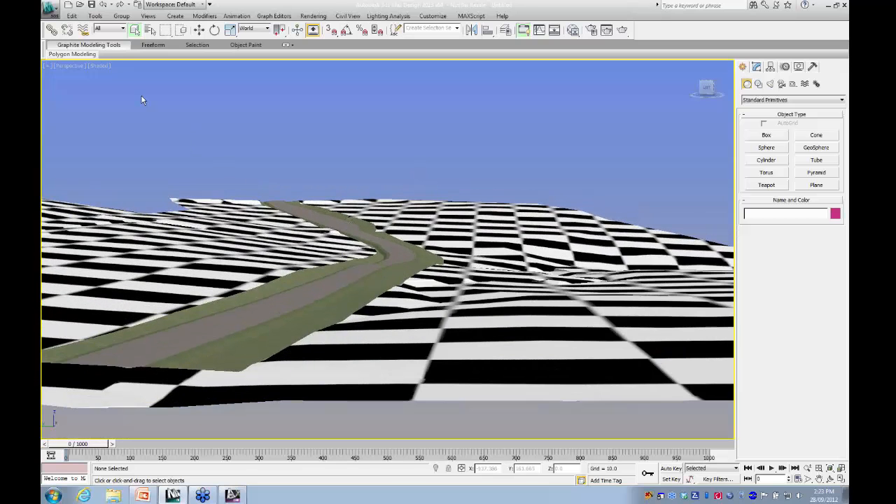
- Switch the viewport to an orthographic view and examine the road bend, pavement and grassed edges up close
{"action": "left_click", "coordinate": [73, 66]}
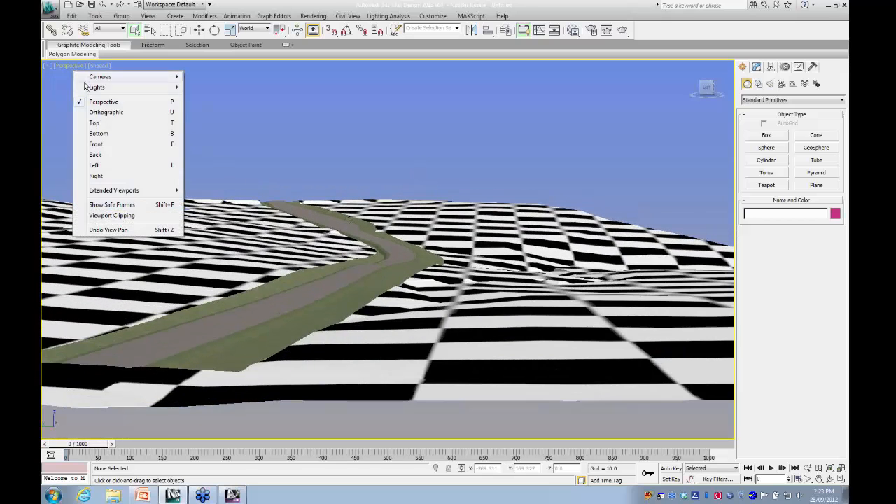
{"action": "left_click", "coordinate": [105, 112]}
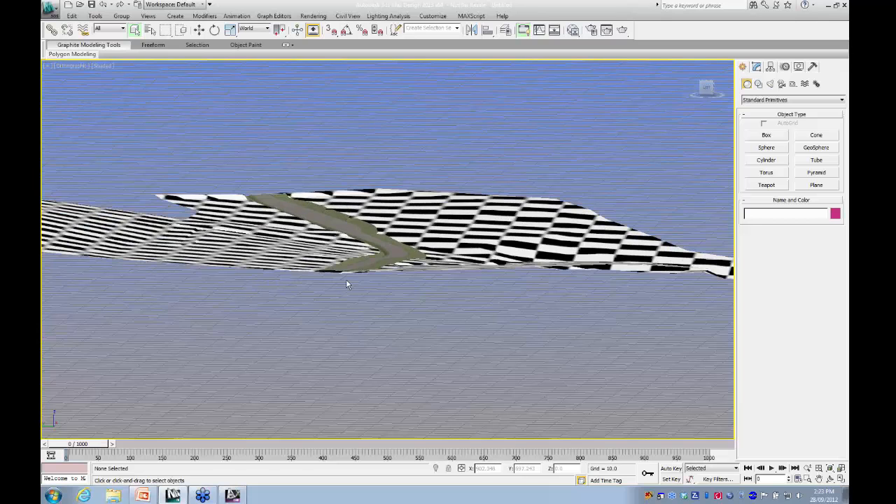
{"action": "middle_click_drag", "start_coordinate": [346, 280], "coordinate": [341, 305]}
{"action": "scroll", "coordinate": [369, 311], "scroll_direction": "up", "scroll_amount": 10}
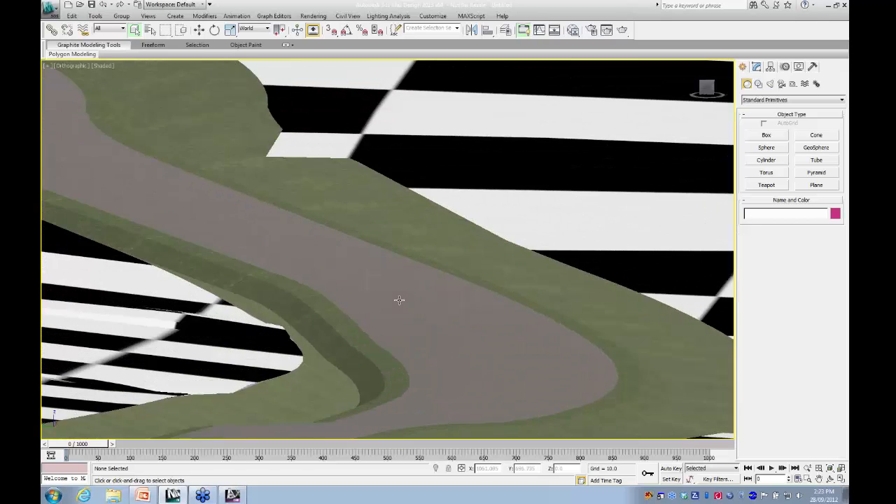
{"action": "scroll", "coordinate": [399, 300], "scroll_direction": "up", "scroll_amount": 3}
{"action": "middle_click_drag", "start_coordinate": [397, 294], "coordinate": [353, 176]}
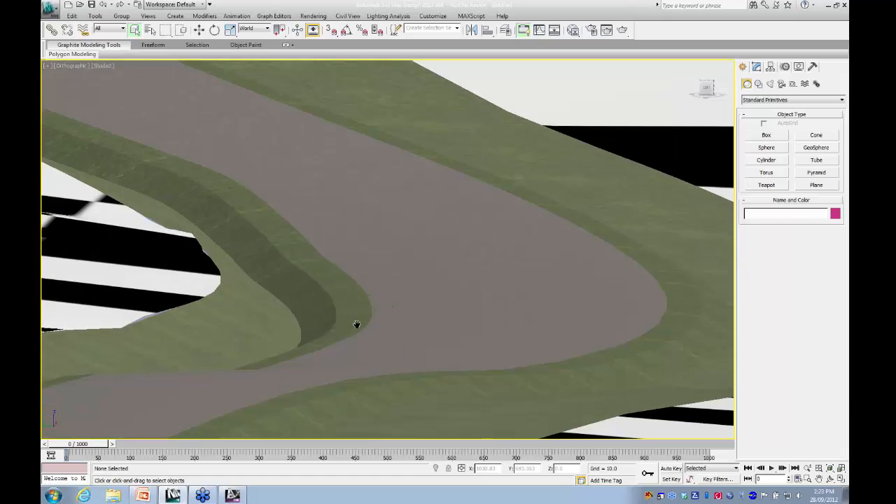
{"action": "middle_click_drag", "start_coordinate": [357, 324], "coordinate": [567, 195]}
{"action": "scroll", "coordinate": [342, 351], "scroll_direction": "up", "scroll_amount": 6}
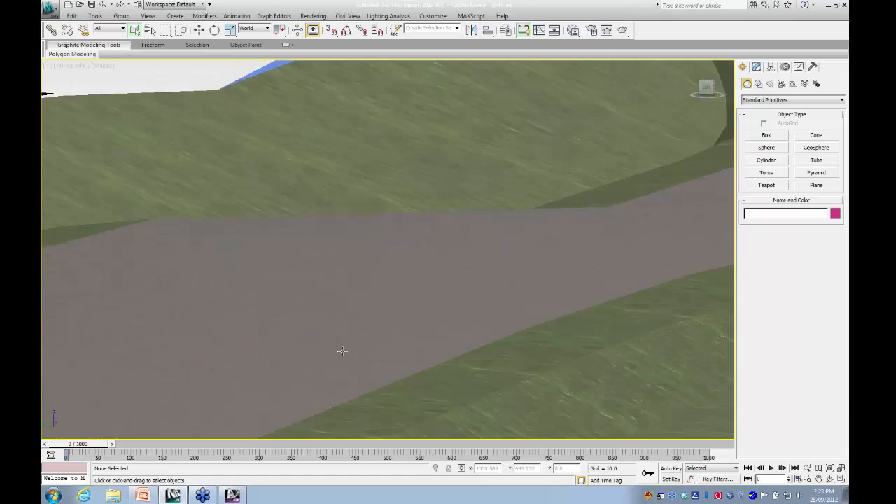
{"action": "middle_click_drag", "start_coordinate": [346, 360], "coordinate": [399, 203]}
{"action": "middle_click_drag", "start_coordinate": [372, 366], "coordinate": [318, 228]}
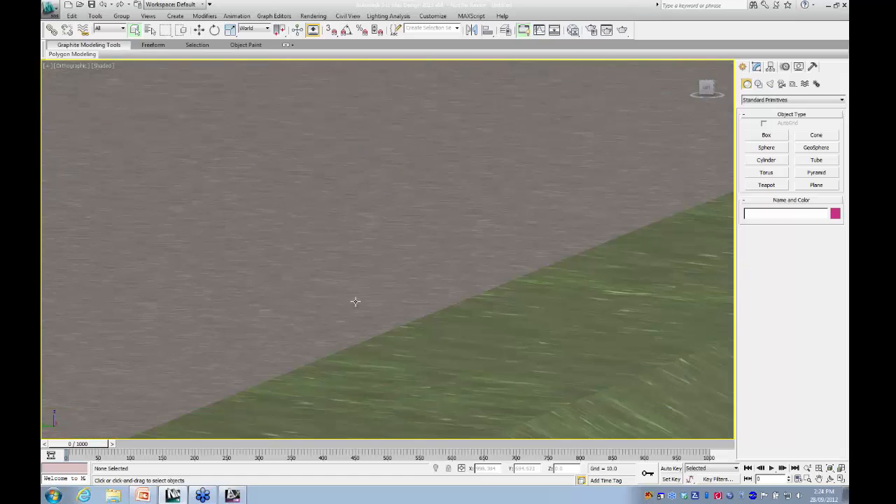
{"action": "middle_click_drag", "start_coordinate": [374, 310], "coordinate": [513, 322]}
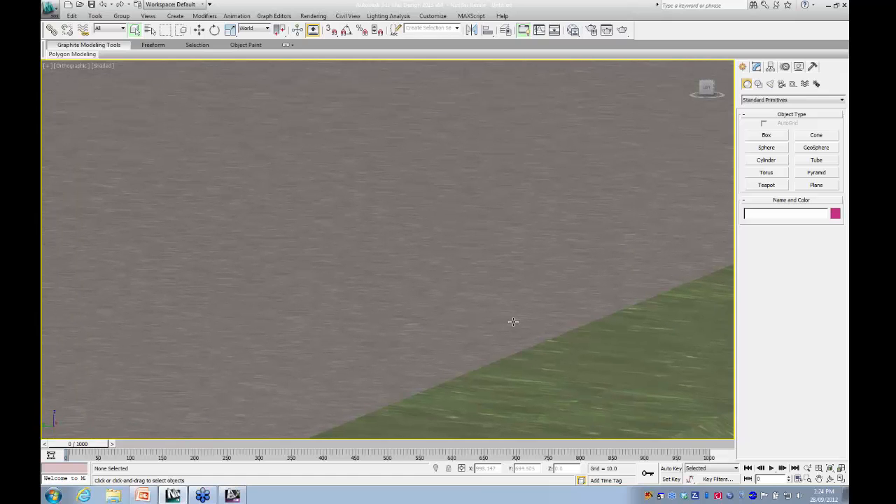
- Examine the whole terrain and road corridor from the bend outwards, viewing the model from a higher, rotated angle
{"action": "scroll", "coordinate": [353, 313], "scroll_direction": "down", "scroll_amount": 2}
{"action": "middle_click_drag", "start_coordinate": [354, 314], "coordinate": [296, 185]}
{"action": "scroll", "coordinate": [483, 342], "scroll_direction": "down", "scroll_amount": 4}
{"action": "scroll", "coordinate": [441, 341], "scroll_direction": "down", "scroll_amount": 2}
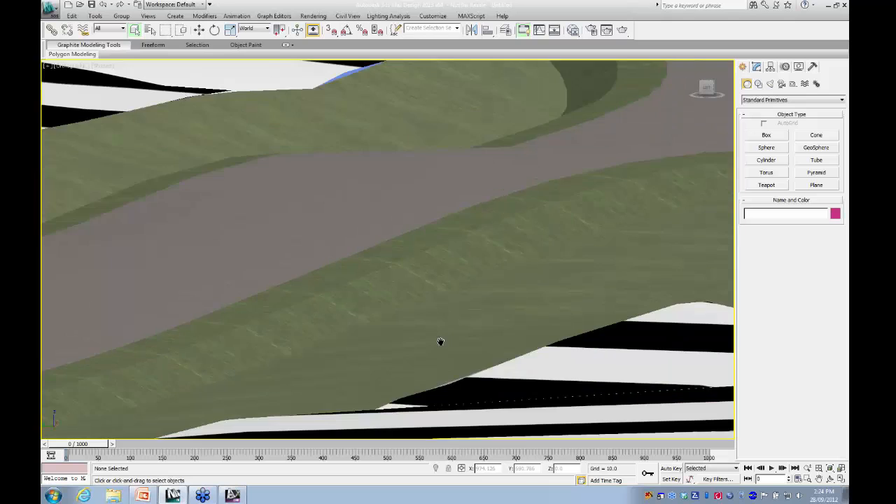
{"action": "scroll", "coordinate": [456, 410], "scroll_direction": "down", "scroll_amount": 2}
{"action": "scroll", "coordinate": [399, 356], "scroll_direction": "down", "scroll_amount": 4}
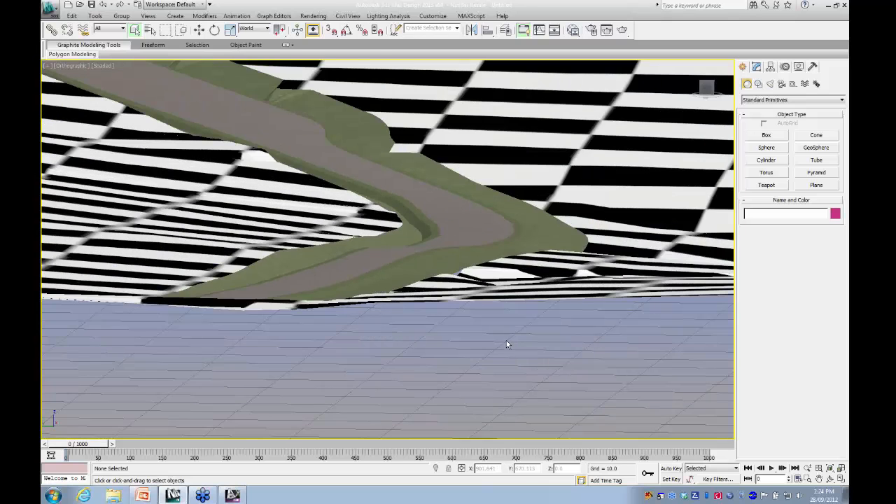
{"action": "scroll", "coordinate": [501, 339], "scroll_direction": "down", "scroll_amount": 2}
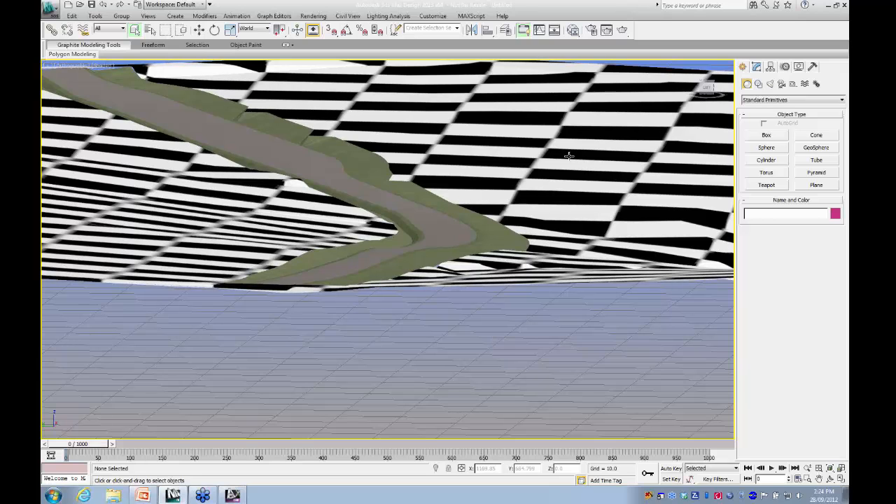
{"action": "scroll", "coordinate": [454, 316], "scroll_direction": "down", "scroll_amount": 2}
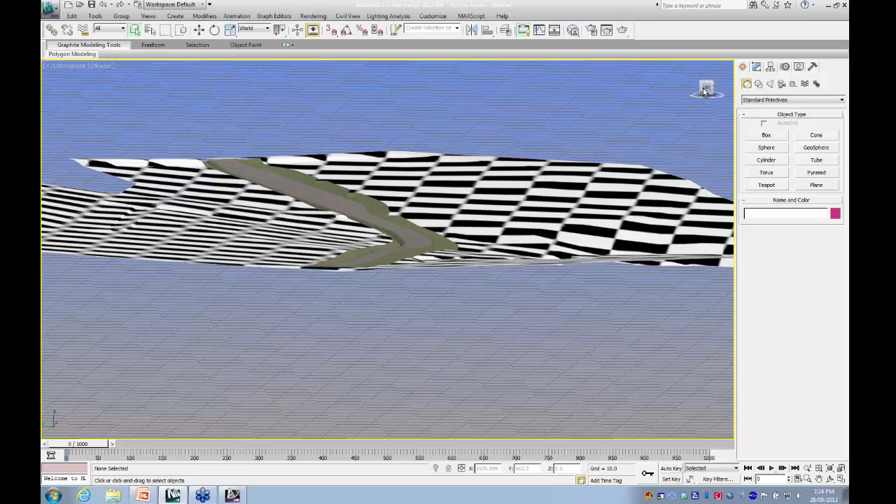
{"action": "left_click_drag", "start_coordinate": [704, 89], "coordinate": [446, 255]}
{"action": "scroll", "coordinate": [426, 259], "scroll_direction": "down", "scroll_amount": 4}
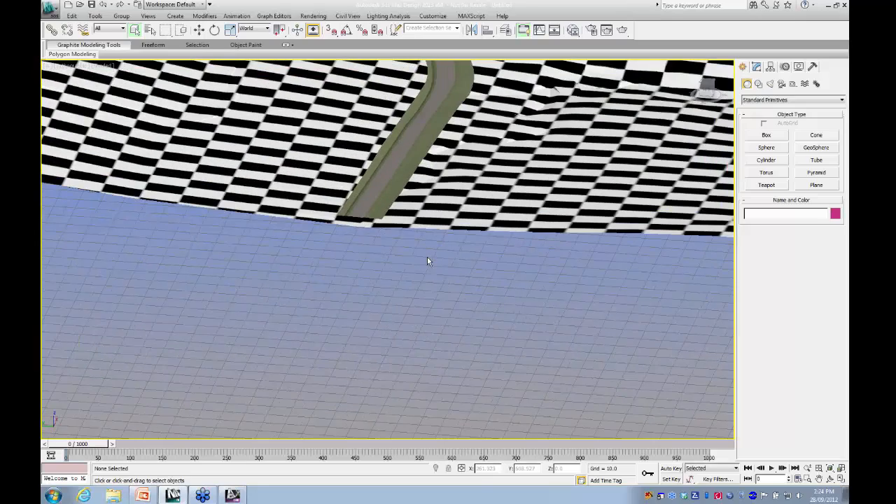
{"action": "middle_click_drag", "start_coordinate": [489, 238], "coordinate": [351, 287]}
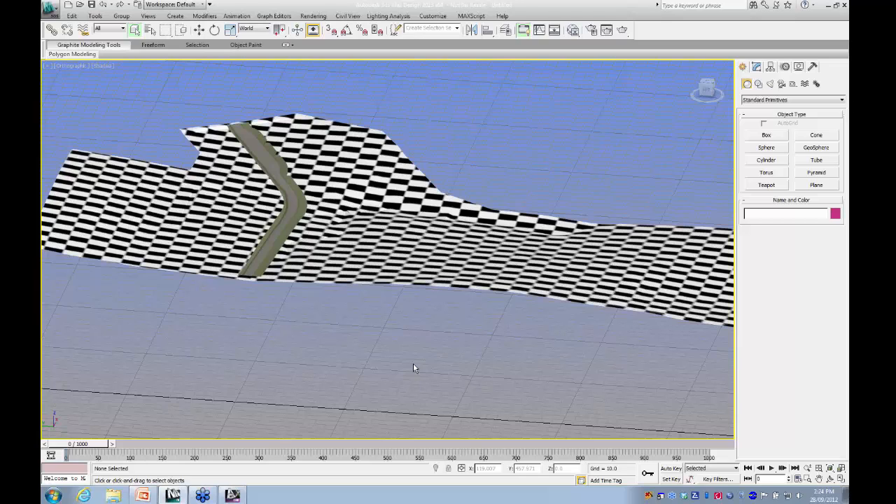
{"action": "middle_click_drag", "start_coordinate": [253, 362], "coordinate": [325, 371]}
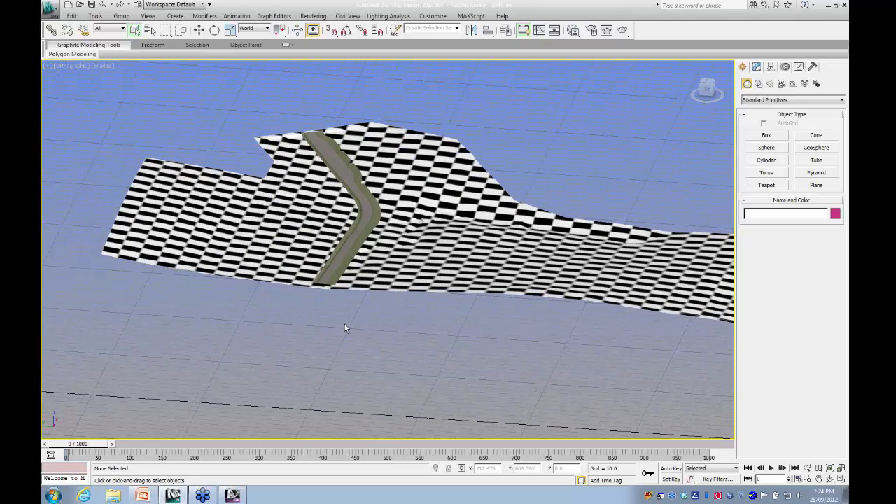
- Open the Civil View Explorer and dock it to the left of the viewport
{"action": "left_click", "coordinate": [345, 16]}
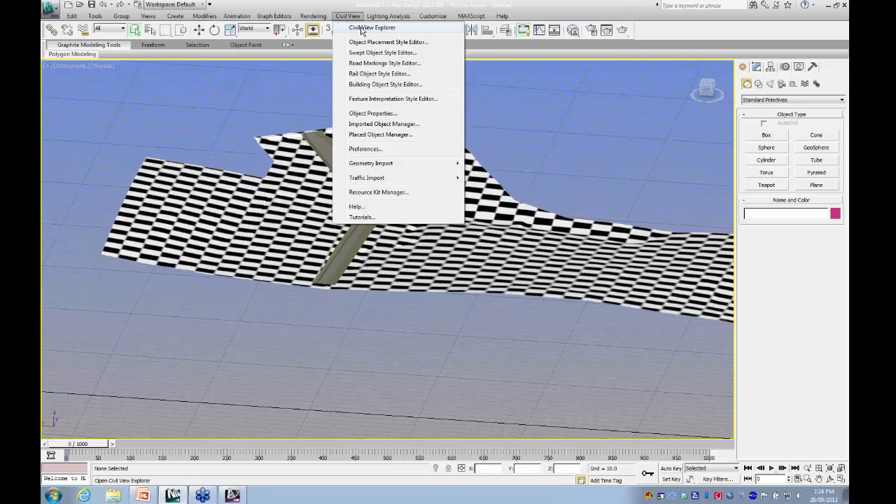
{"action": "left_click", "coordinate": [362, 28]}
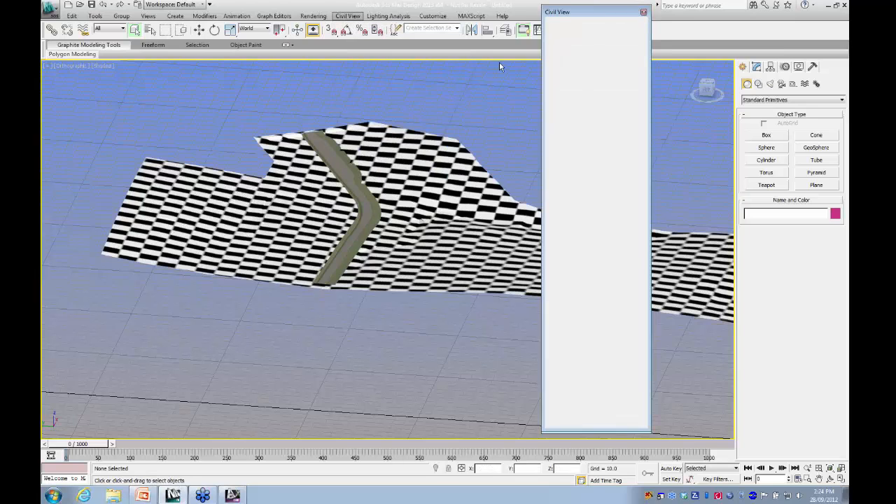
{"action": "left_click_drag", "start_coordinate": [593, 14], "coordinate": [214, 70]}
{"action": "right_click", "coordinate": [215, 69]}
{"action": "mouse_move", "coordinate": [241, 73]}
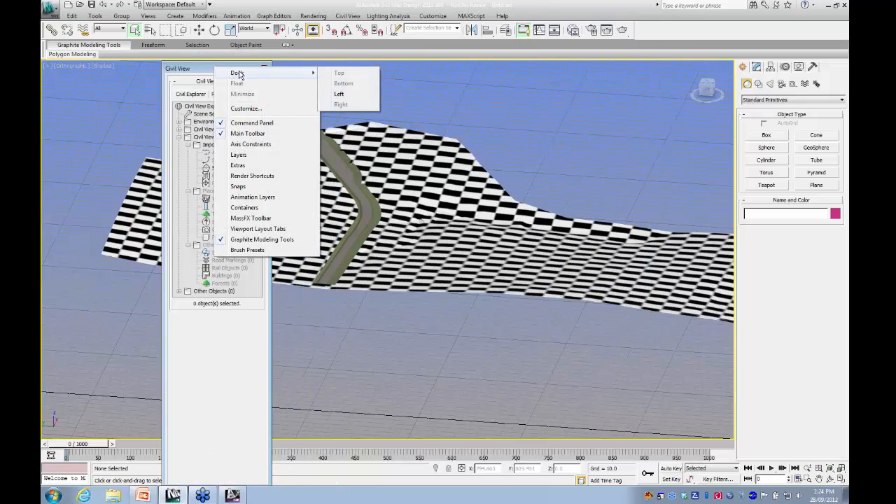
{"action": "left_click", "coordinate": [340, 95]}
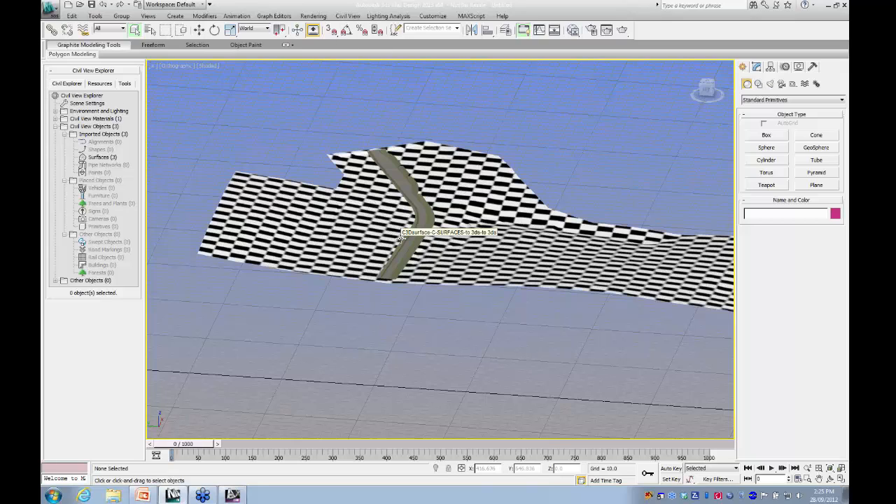
- Start another Civil 3D (VSP3D) geometry import and load to 3DS new.vsp3d from the extensions folder
{"action": "middle_click_drag", "start_coordinate": [335, 235], "coordinate": [299, 263]}
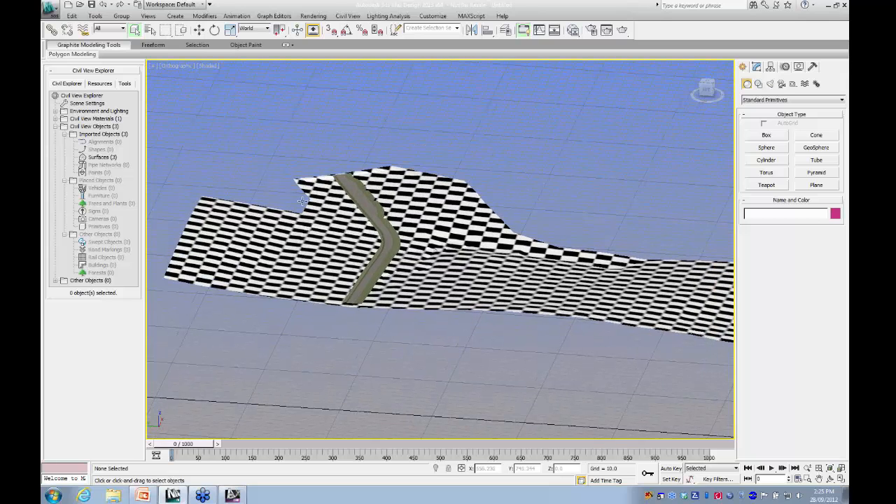
{"action": "left_click", "coordinate": [348, 15]}
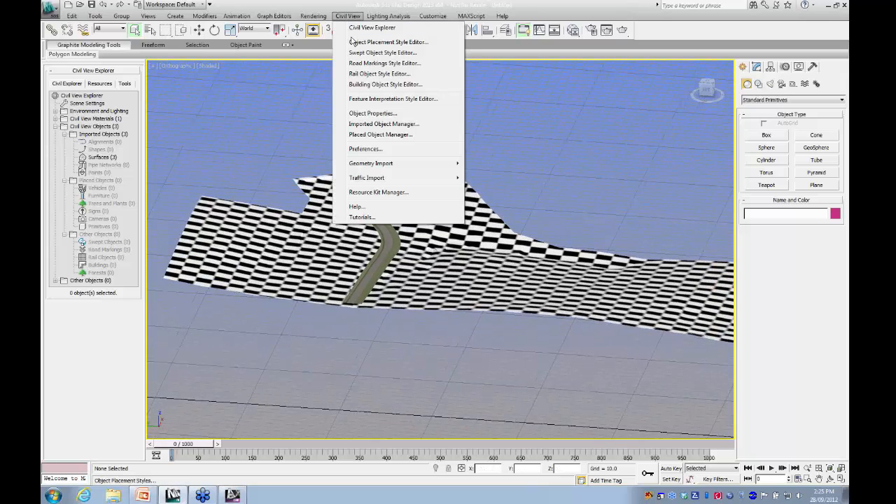
{"action": "mouse_move", "coordinate": [367, 164]}
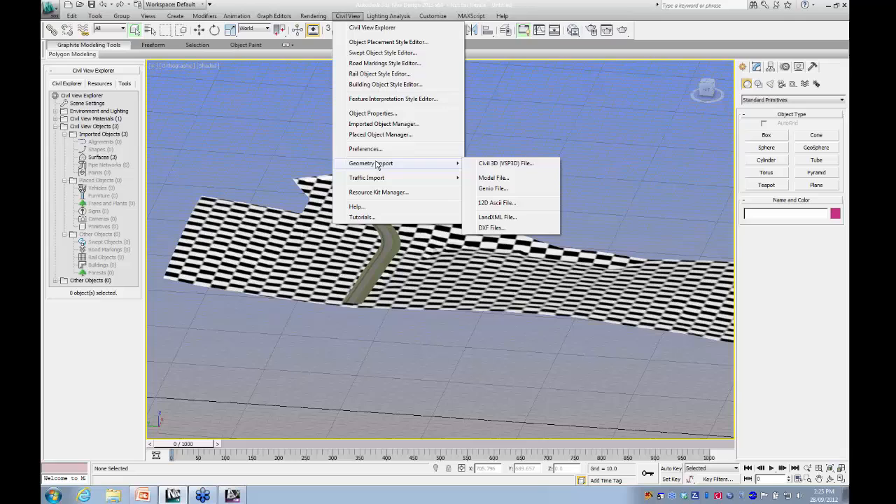
{"action": "left_click", "coordinate": [500, 166]}
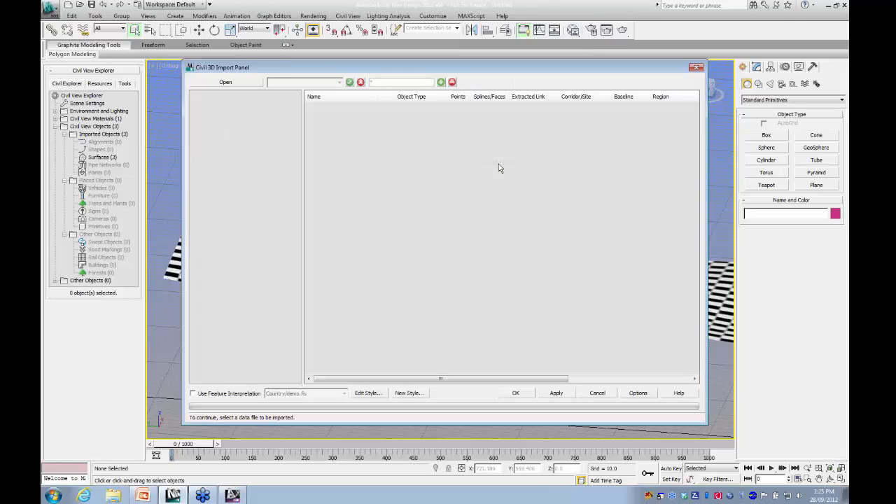
{"action": "left_click", "coordinate": [224, 85]}
{"action": "left_click", "coordinate": [297, 94]}
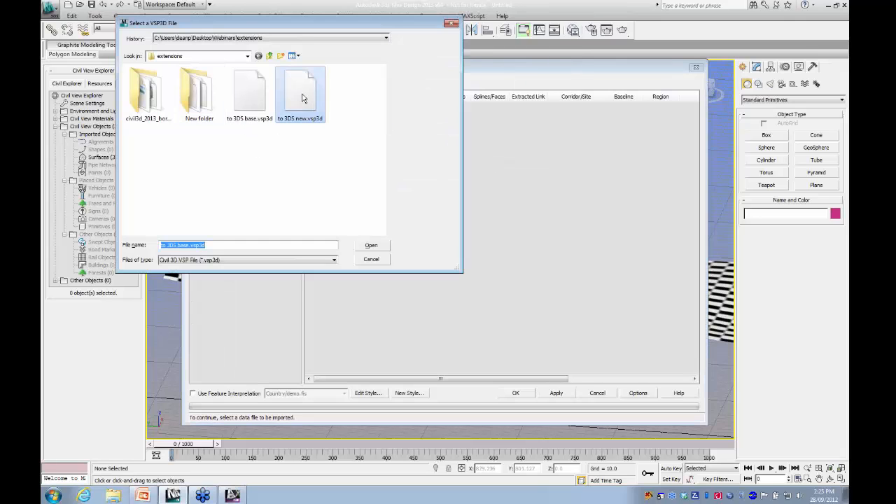
{"action": "left_click", "coordinate": [371, 245]}
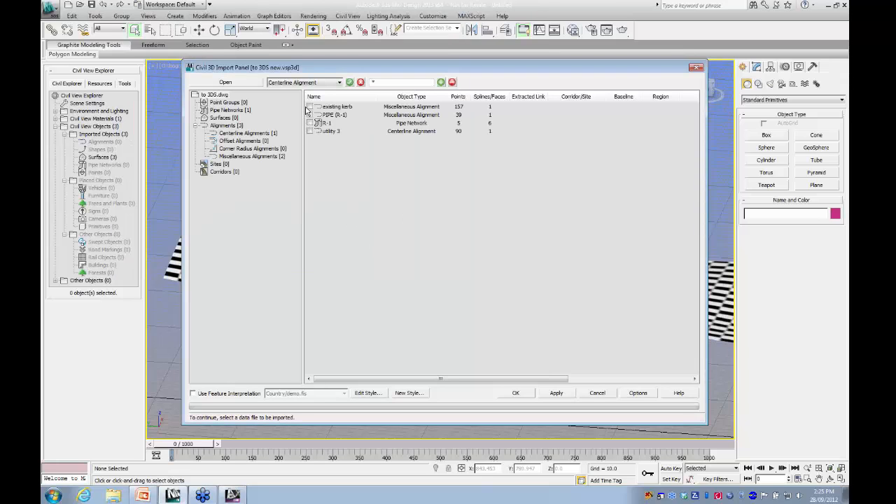
- Import the existing kerb, PIPE (R-1) and utility 3 alignments and the R-1 pipe network without feature interpretation
{"action": "left_click", "coordinate": [310, 106]}
{"action": "left_click", "coordinate": [310, 115]}
{"action": "left_click", "coordinate": [310, 122]}
{"action": "left_click", "coordinate": [310, 131]}
{"action": "left_click", "coordinate": [515, 395]}
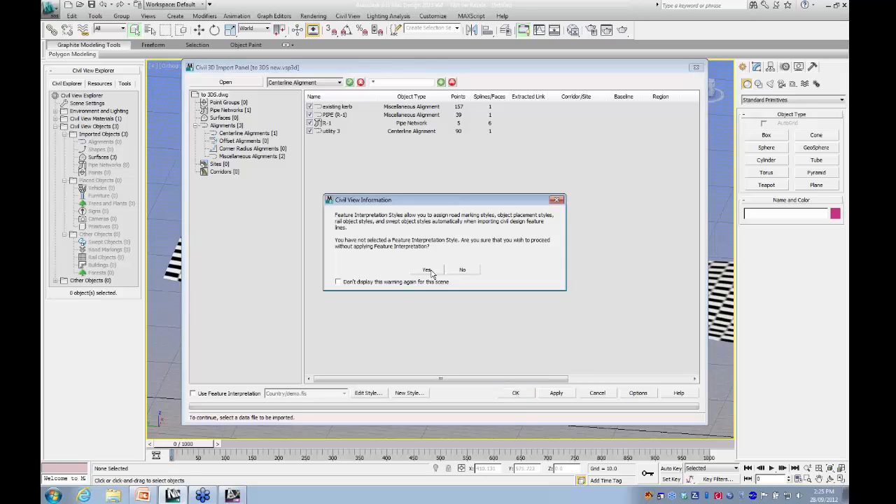
{"action": "left_click", "coordinate": [428, 270]}
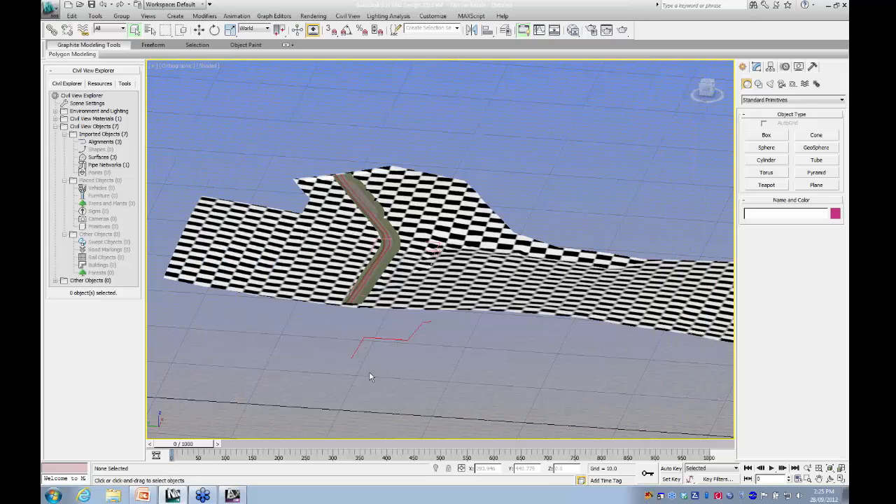
- Examine the imported alignment lines along the road, both close up around the bend and across the whole model
{"action": "middle_click_drag", "start_coordinate": [336, 348], "coordinate": [431, 357]}
{"action": "scroll", "coordinate": [461, 301], "scroll_direction": "up", "scroll_amount": 8}
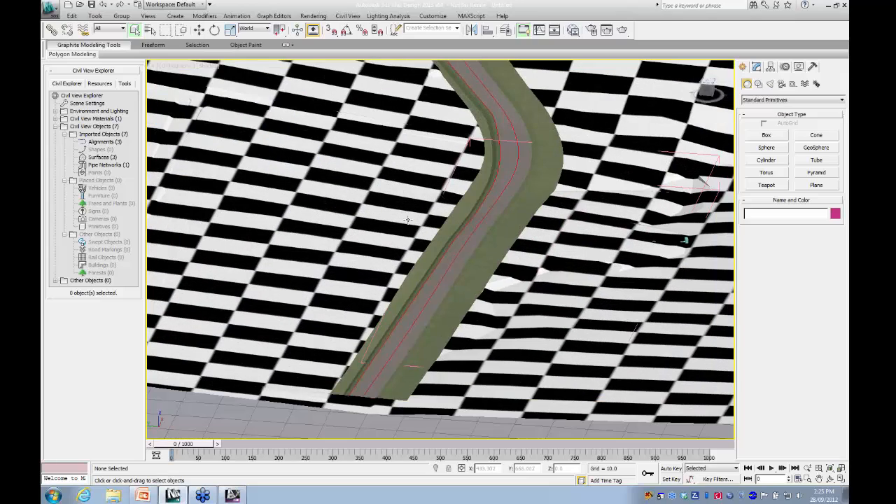
{"action": "scroll", "coordinate": [459, 294], "scroll_direction": "up", "scroll_amount": 3}
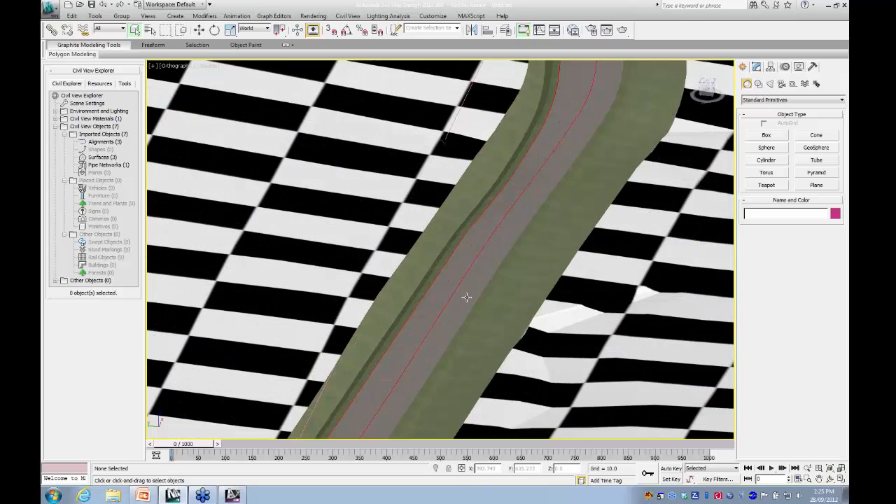
{"action": "middle_click_drag", "start_coordinate": [466, 296], "coordinate": [440, 370]}
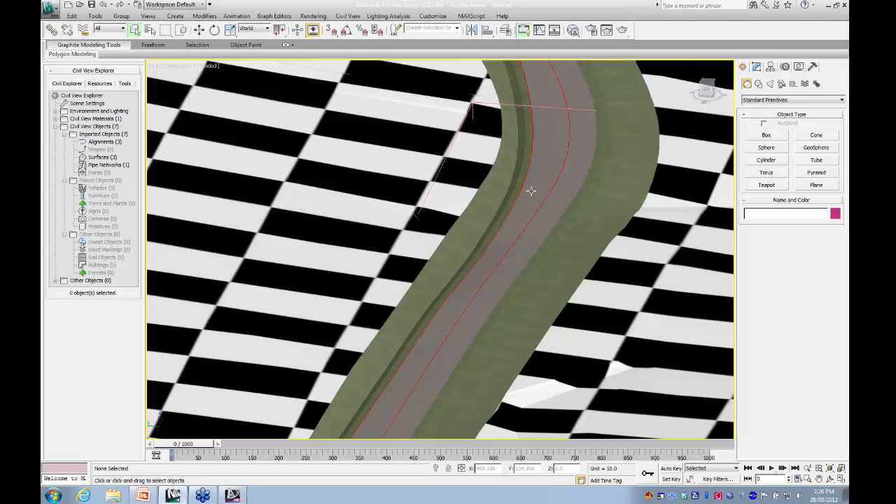
{"action": "scroll", "coordinate": [442, 334], "scroll_direction": "down", "scroll_amount": 3}
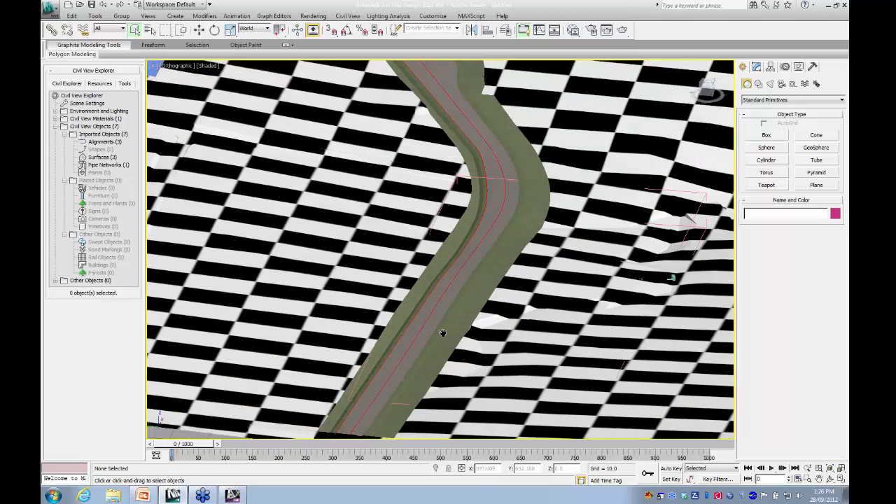
{"action": "middle_click_drag", "start_coordinate": [442, 334], "coordinate": [497, 245]}
{"action": "scroll", "coordinate": [475, 278], "scroll_direction": "down", "scroll_amount": 6}
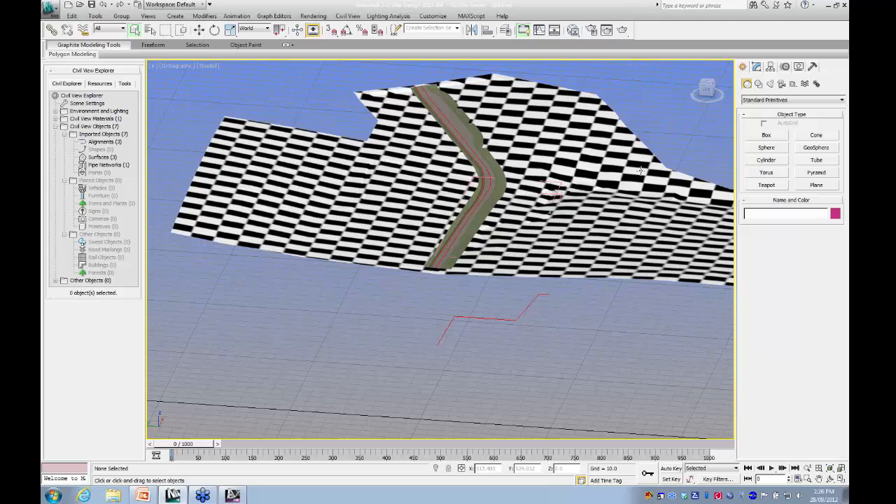
- Orbit beneath the terrain surface and examine the imported pipe network's pipes and structures from end to end
{"action": "left_click_drag", "start_coordinate": [706, 93], "coordinate": [704, 63]}
{"action": "middle_click_drag", "start_coordinate": [455, 314], "coordinate": [534, 190]}
{"action": "scroll", "coordinate": [520, 270], "scroll_direction": "up", "scroll_amount": 5}
{"action": "middle_click_drag", "start_coordinate": [548, 288], "coordinate": [289, 284]}
{"action": "scroll", "coordinate": [294, 283], "scroll_direction": "up", "scroll_amount": 8}
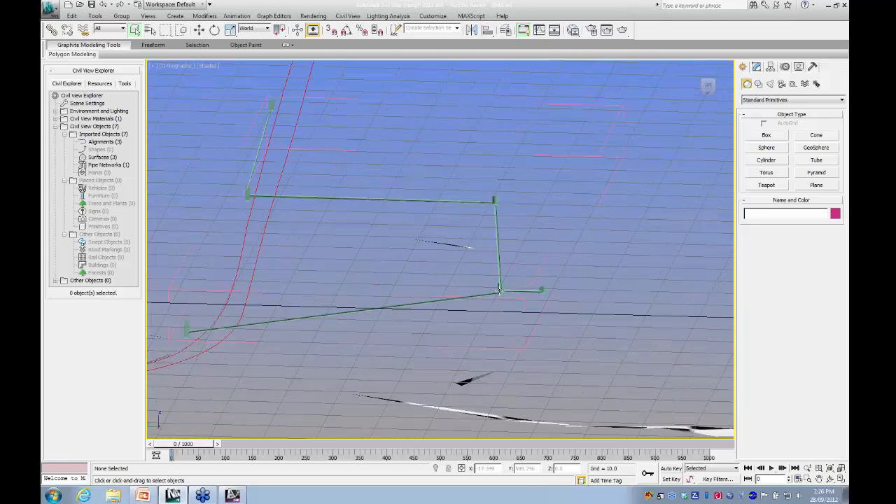
{"action": "middle_click_drag", "start_coordinate": [496, 291], "coordinate": [388, 231]}
{"action": "middle_click_drag", "start_coordinate": [456, 308], "coordinate": [541, 285]}
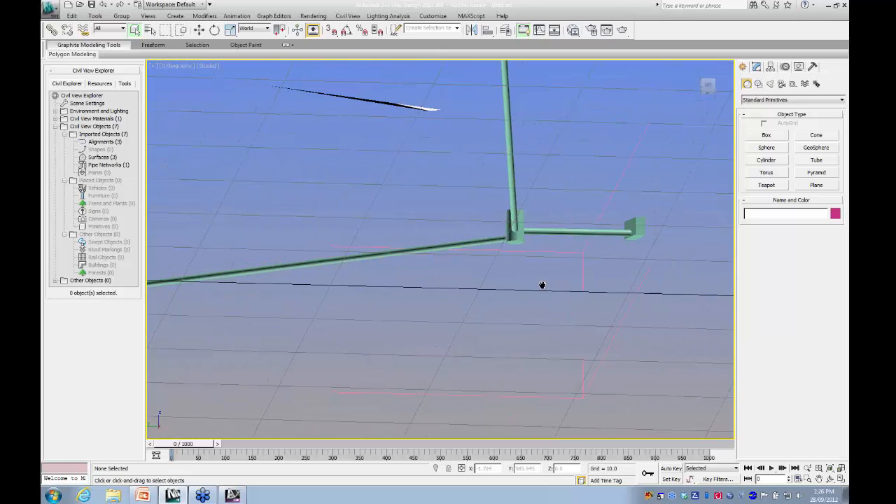
{"action": "middle_click_drag", "start_coordinate": [472, 287], "coordinate": [708, 269]}
{"action": "scroll", "coordinate": [530, 289], "scroll_direction": "down", "scroll_amount": 5}
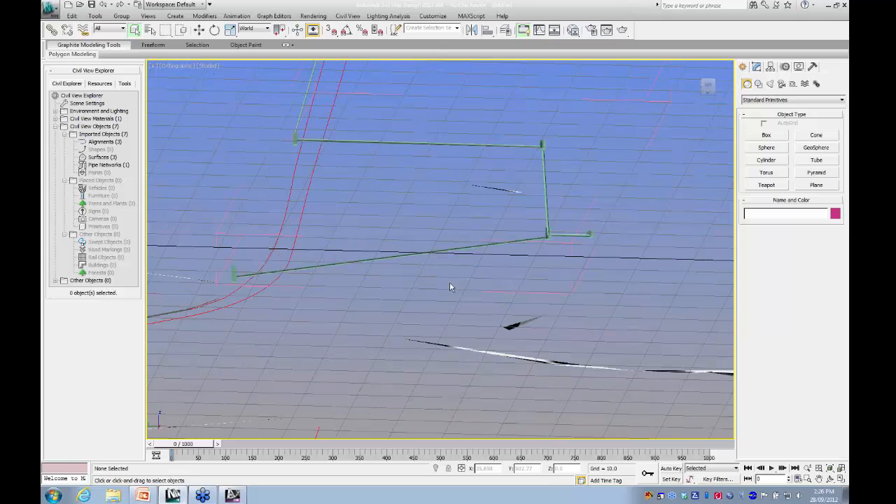
{"action": "middle_click_drag", "start_coordinate": [453, 283], "coordinate": [623, 337]}
{"action": "middle_click_drag", "start_coordinate": [465, 217], "coordinate": [466, 361]}
{"action": "scroll", "coordinate": [486, 305], "scroll_direction": "up", "scroll_amount": 7}
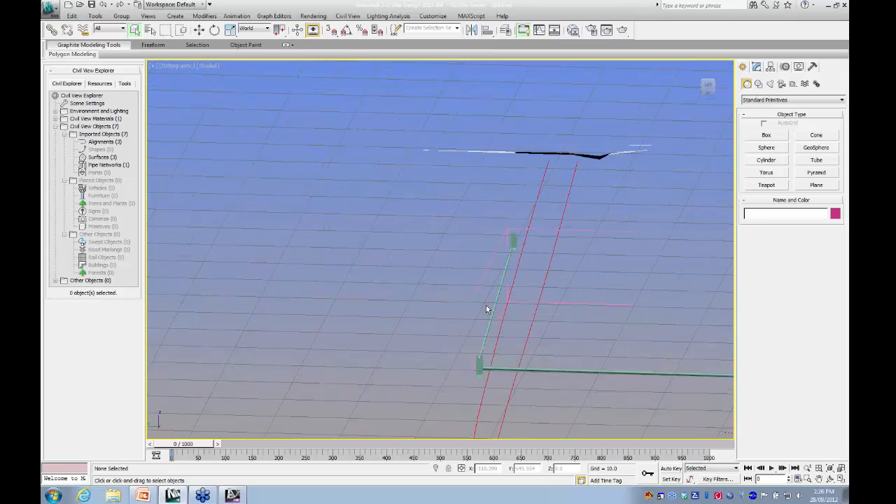
{"action": "middle_click_drag", "start_coordinate": [496, 319], "coordinate": [382, 252]}
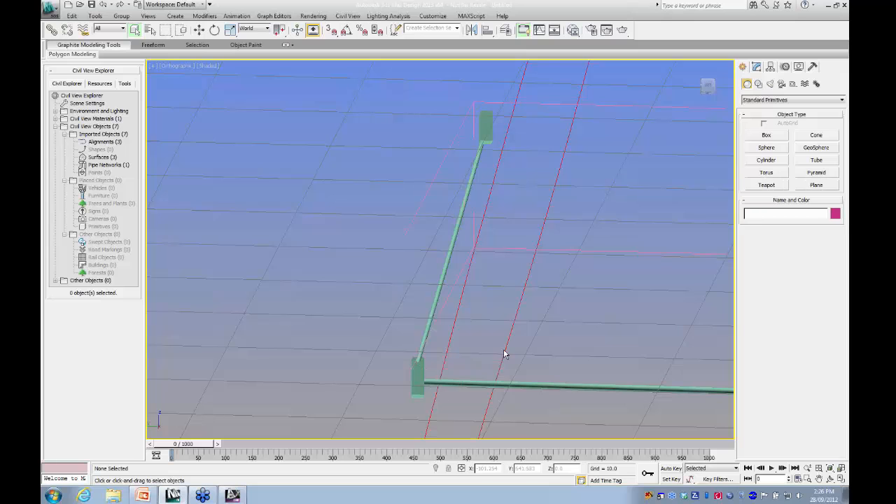
{"action": "scroll", "coordinate": [520, 337], "scroll_direction": "down", "scroll_amount": 2}
{"action": "middle_click_drag", "start_coordinate": [520, 338], "coordinate": [457, 298]}
{"action": "scroll", "coordinate": [458, 298], "scroll_direction": "down", "scroll_amount": 4}
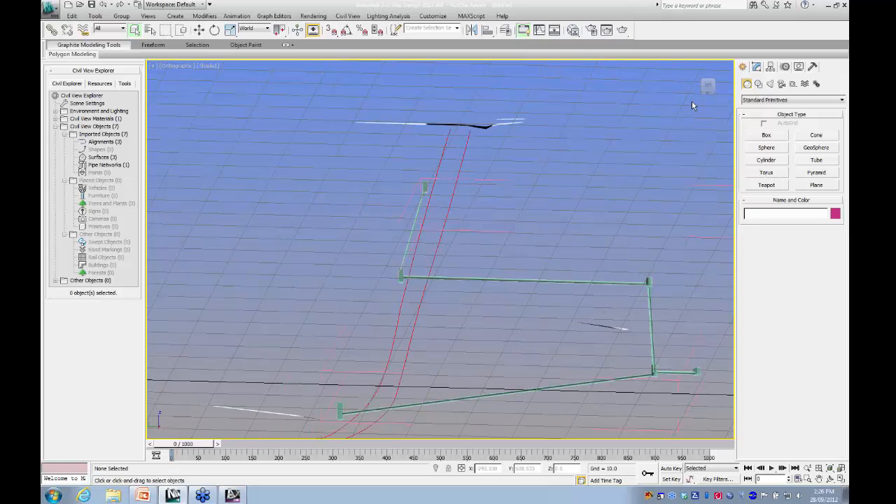
- Orbit back above the terrain and examine up close where the pipe network's structures break through the surface
{"action": "mouse_move", "coordinate": [709, 89]}
{"action": "left_mouse_down"}
{"action": "mouse_move", "coordinate": [709, 80]}
{"action": "mouse_move", "coordinate": [706, 94]}
{"action": "left_mouse_up"}
{"action": "scroll", "coordinate": [551, 196], "scroll_direction": "down", "scroll_amount": 2}
{"action": "middle_click_drag", "start_coordinate": [551, 196], "coordinate": [334, 376]}
{"action": "middle_click_drag", "start_coordinate": [444, 168], "coordinate": [409, 246]}
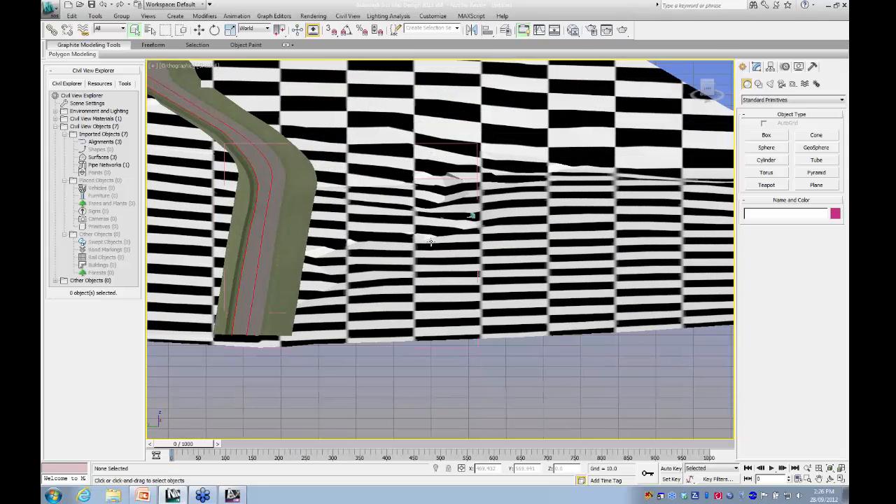
{"action": "scroll", "coordinate": [479, 206], "scroll_direction": "up", "scroll_amount": 4}
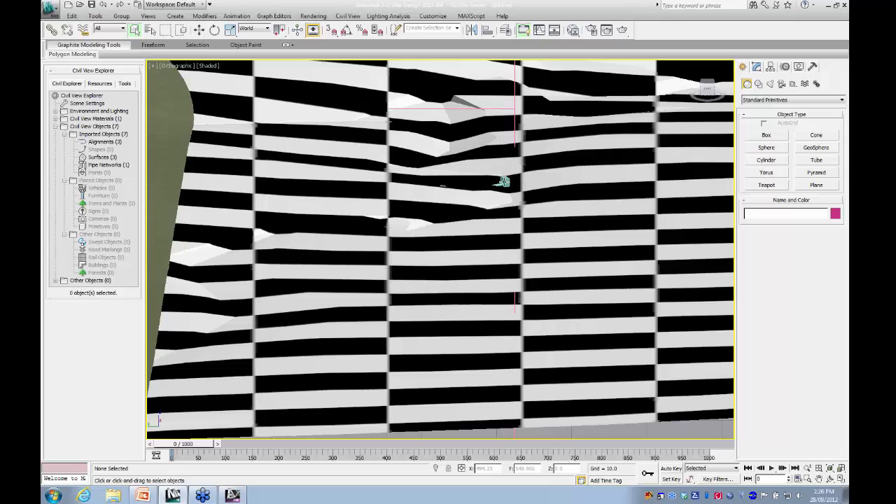
{"action": "scroll", "coordinate": [502, 181], "scroll_direction": "up", "scroll_amount": 2}
{"action": "scroll", "coordinate": [445, 161], "scroll_direction": "up", "scroll_amount": 2}
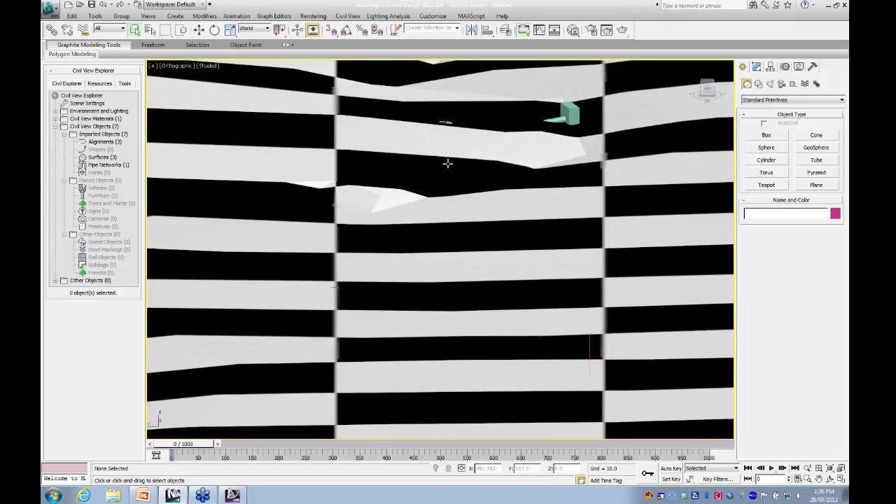
{"action": "scroll", "coordinate": [453, 324], "scroll_direction": "up", "scroll_amount": 2}
{"action": "scroll", "coordinate": [440, 302], "scroll_direction": "up", "scroll_amount": 3}
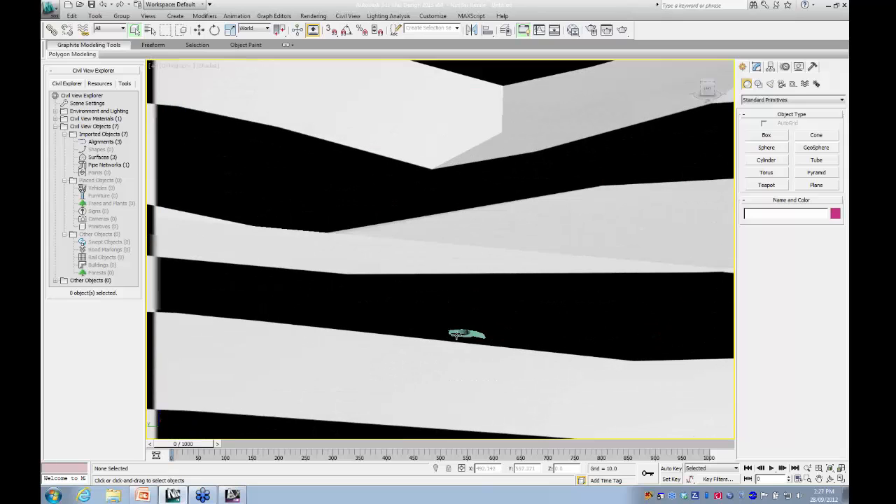
{"action": "scroll", "coordinate": [455, 329], "scroll_direction": "up", "scroll_amount": 4}
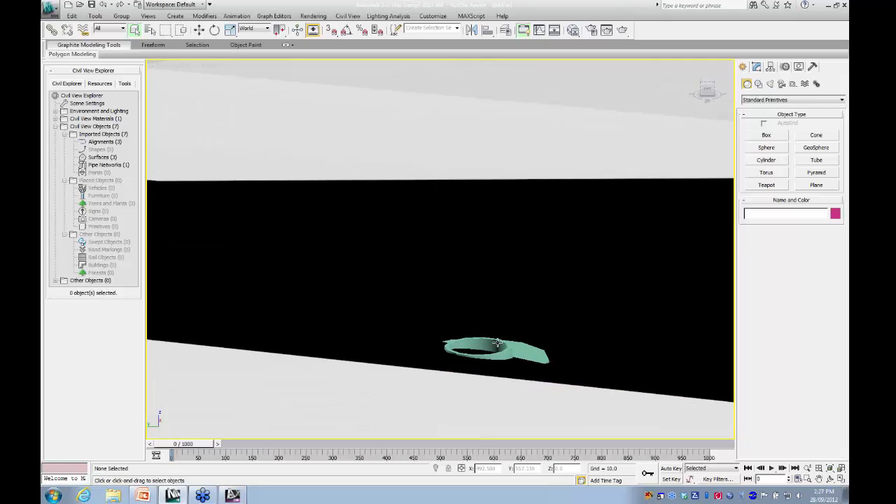
- Examine the whole terrain model from a distance, with the road corridor and the alignment line lying below the surface
{"action": "scroll", "coordinate": [483, 343], "scroll_direction": "down", "scroll_amount": 6}
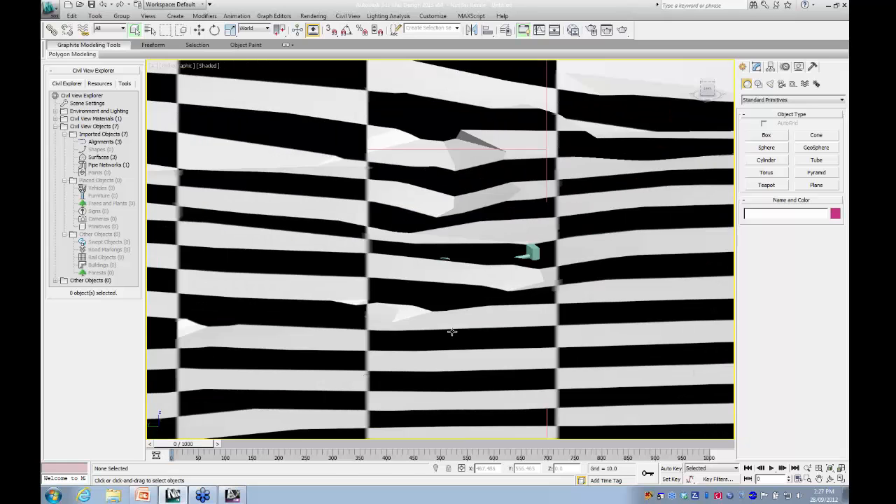
{"action": "scroll", "coordinate": [434, 328], "scroll_direction": "down", "scroll_amount": 5}
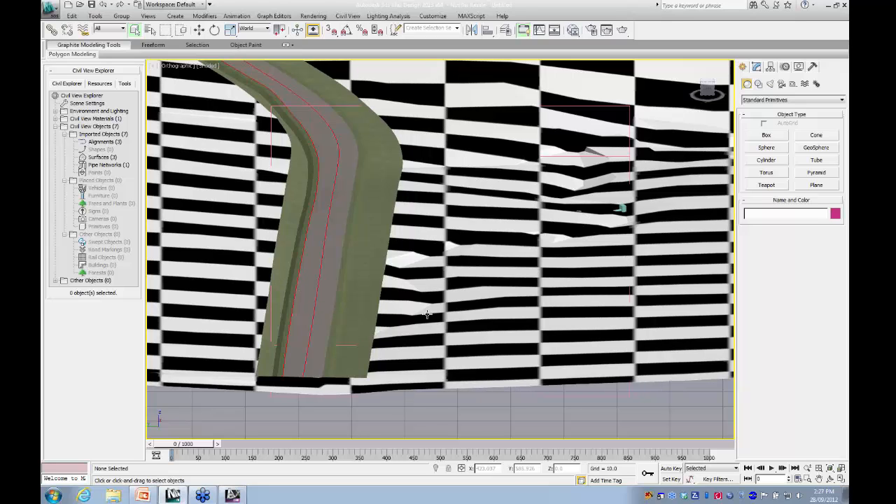
{"action": "scroll", "coordinate": [427, 314], "scroll_direction": "down", "scroll_amount": 3}
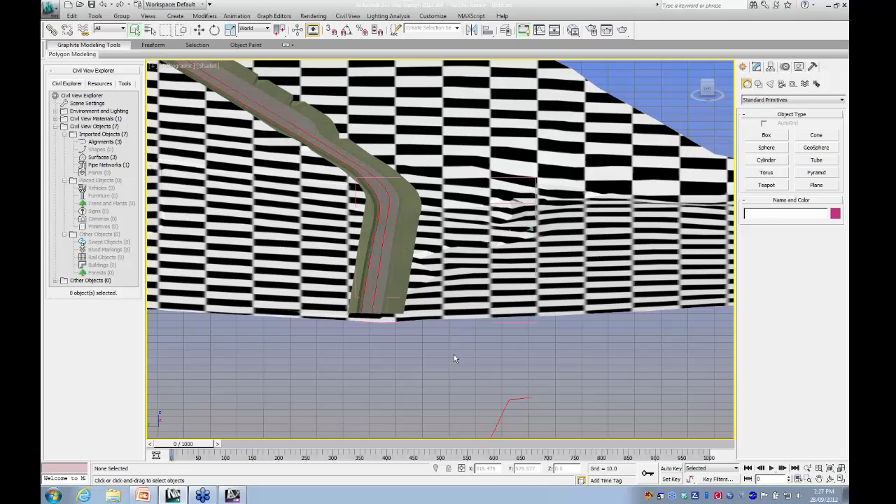
{"action": "scroll", "coordinate": [454, 354], "scroll_direction": "down", "scroll_amount": 4}
{"action": "middle_click_drag", "start_coordinate": [477, 331], "coordinate": [456, 340]}
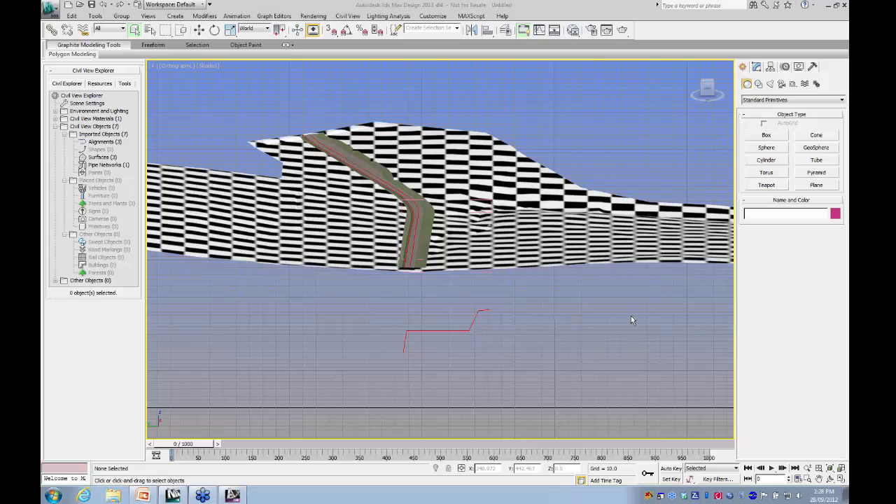
- Switch from 3ds Max Design back to AutoCAD Civil 3D and close the to 3DS.dwg drawing without saving its changes
{"action": "left_click", "coordinate": [828, 6]}
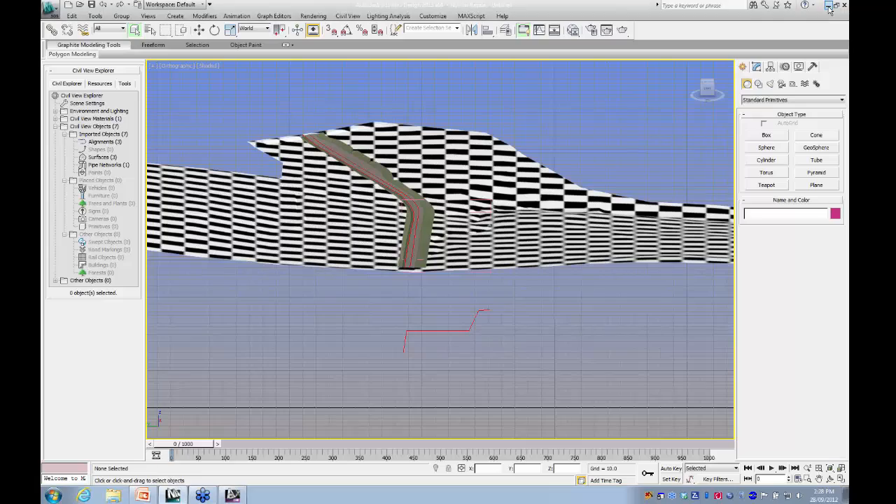
{"action": "middle_click_drag", "start_coordinate": [336, 345], "coordinate": [293, 339]}
{"action": "scroll", "coordinate": [441, 364], "scroll_direction": "down", "scroll_amount": 4}
{"action": "middle_click_drag", "start_coordinate": [441, 363], "coordinate": [384, 278]}
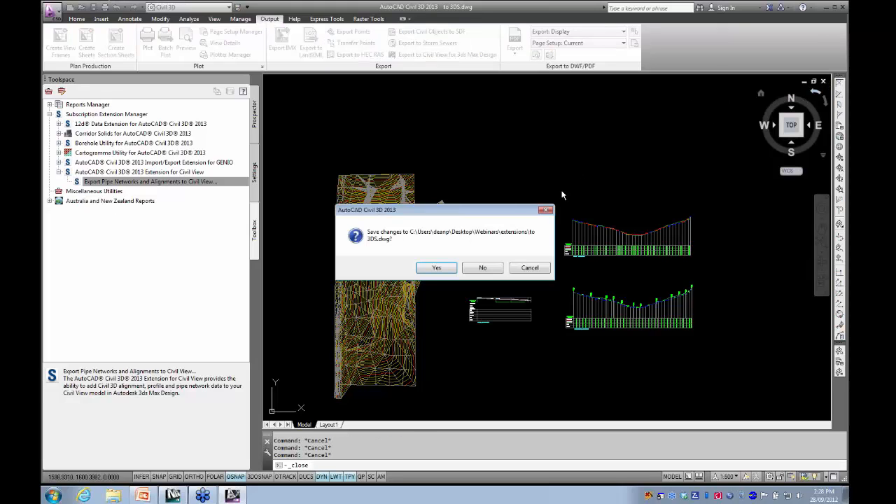
{"action": "left_click", "coordinate": [480, 269]}
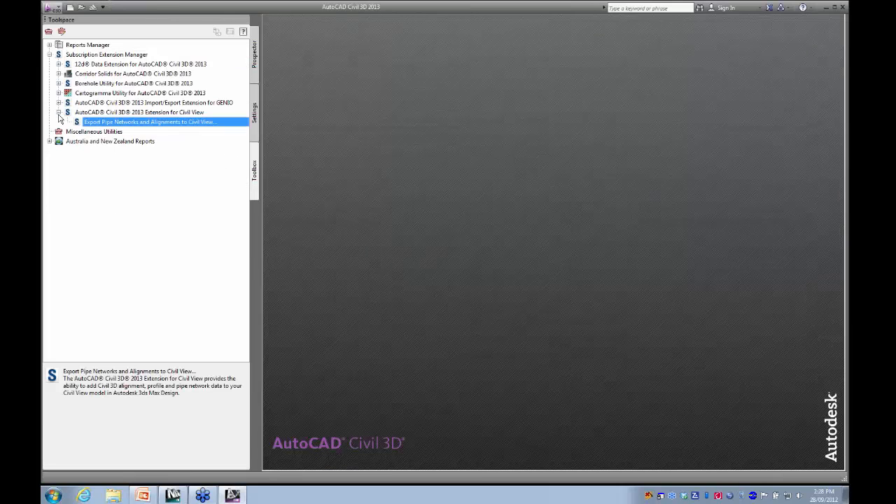
- Collapse the Civil View extension, expand the Cartogramma Utility's tools and create a blank drawing
{"action": "left_click", "coordinate": [59, 112]}
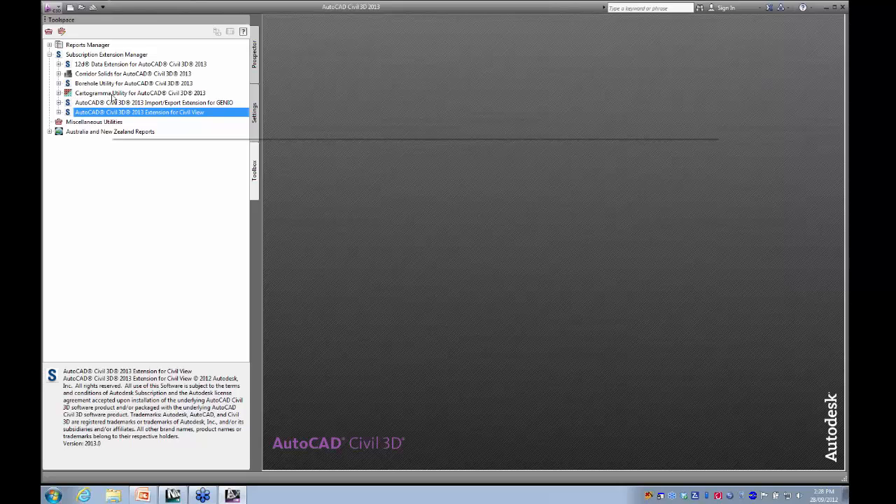
{"action": "left_click", "coordinate": [59, 93]}
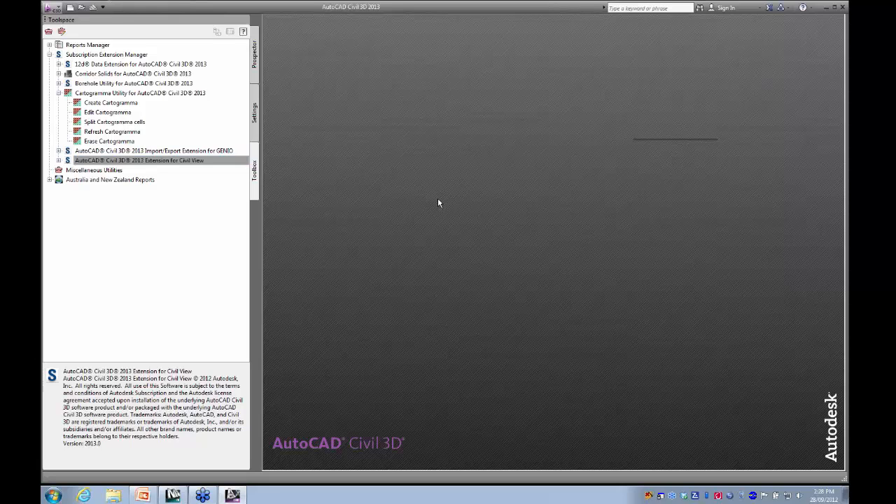
{"action": "left_click", "coordinate": [70, 9]}
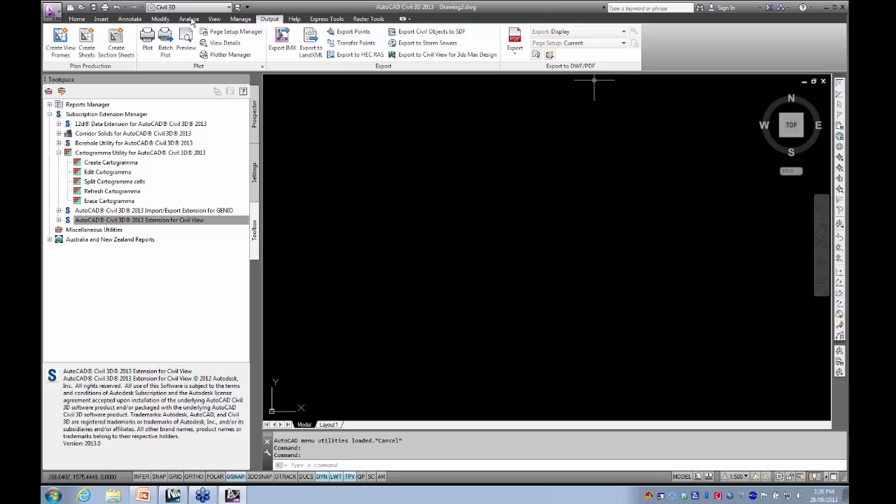
- Open the cartogramma.dwg drawing from the extensions folder
{"action": "left_click", "coordinate": [81, 8]}
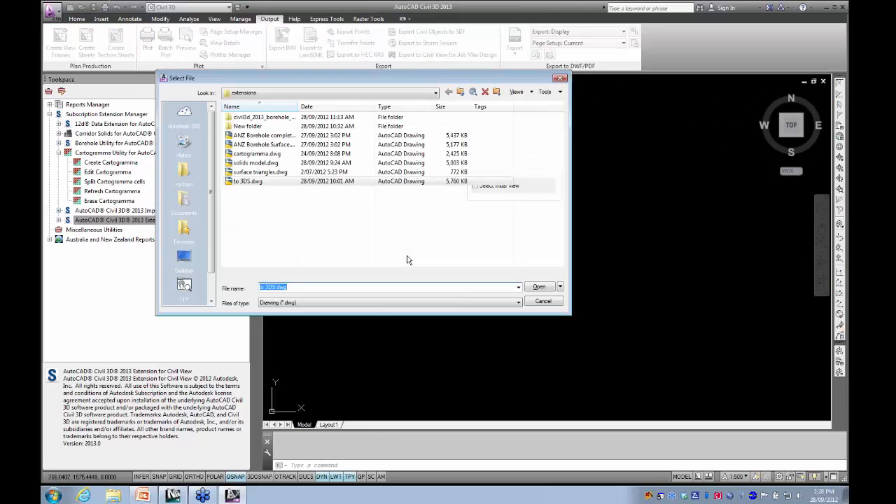
{"action": "left_click", "coordinate": [255, 154]}
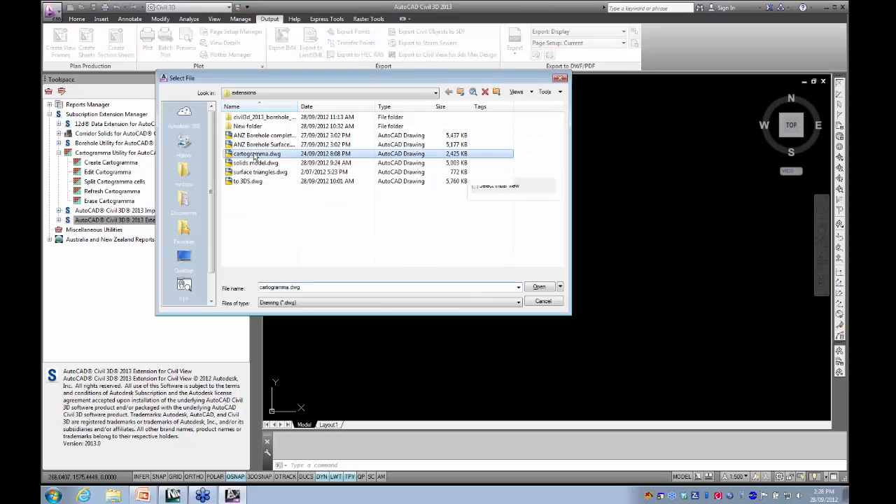
{"action": "left_click", "coordinate": [546, 290]}
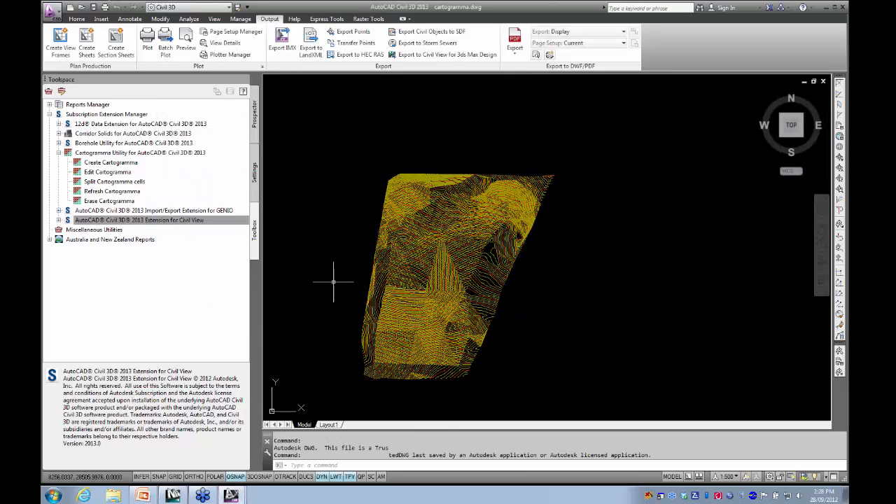
- Select the contoured surfaces and examine them in 3D from the side in the Object Viewer
{"action": "left_click", "coordinate": [536, 341]}
{"action": "left_click", "coordinate": [436, 176]}
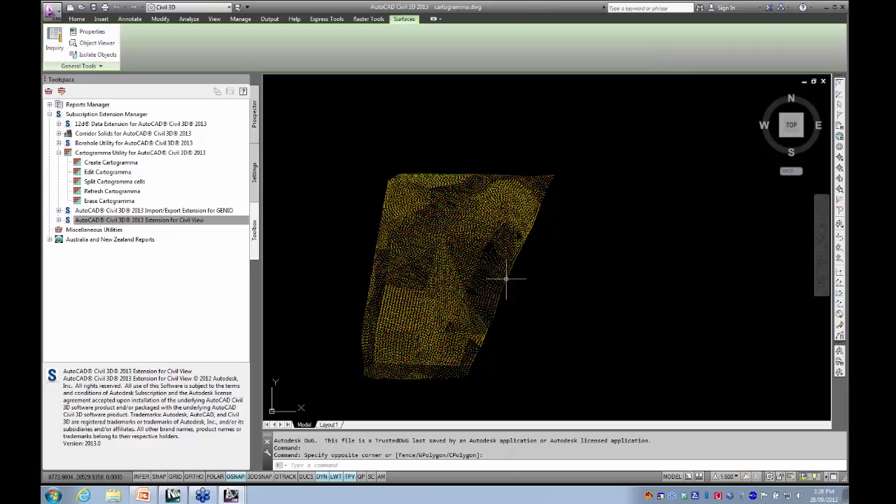
{"action": "right_click", "coordinate": [568, 256]}
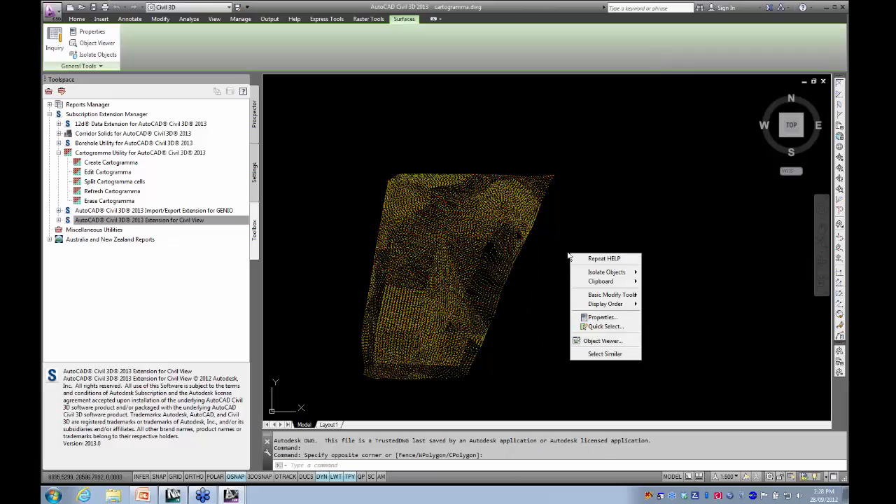
{"action": "left_click", "coordinate": [600, 342]}
{"action": "left_click_drag", "start_coordinate": [469, 360], "coordinate": [409, 306]}
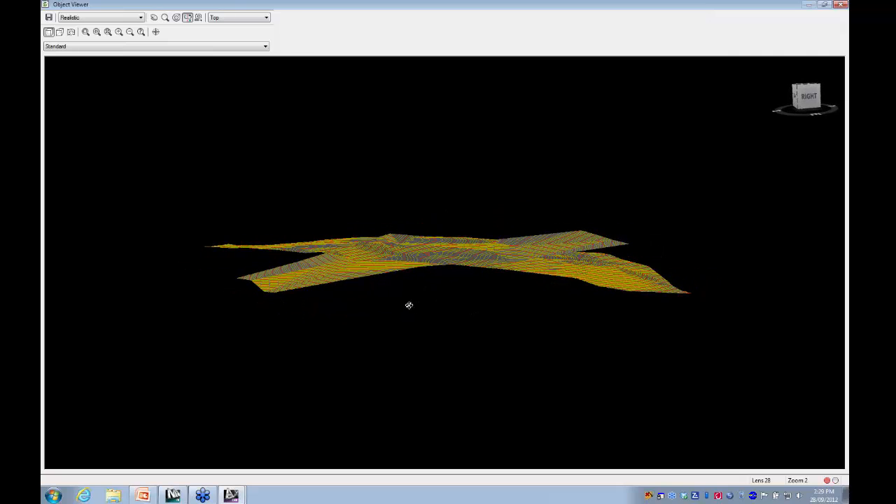
{"action": "scroll", "coordinate": [440, 294], "scroll_direction": "up", "scroll_amount": 3}
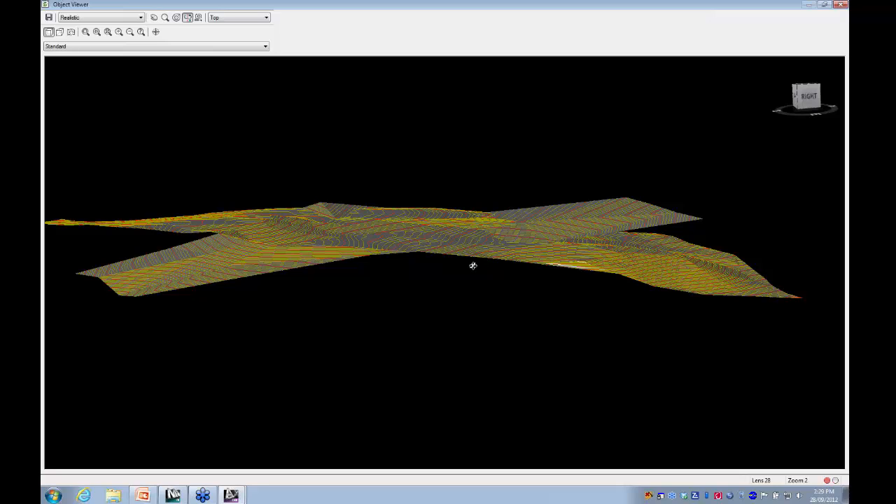
{"action": "scroll", "coordinate": [440, 280], "scroll_direction": "down", "scroll_amount": 5}
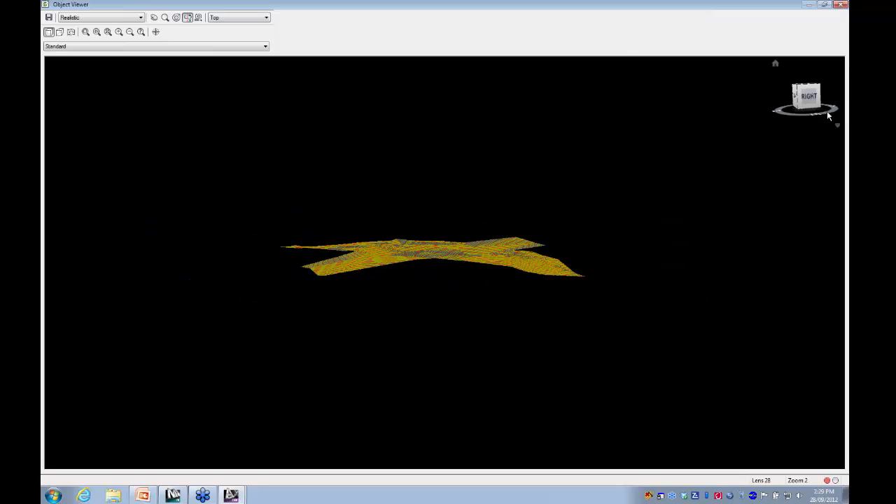
{"action": "left_click", "coordinate": [840, 5]}
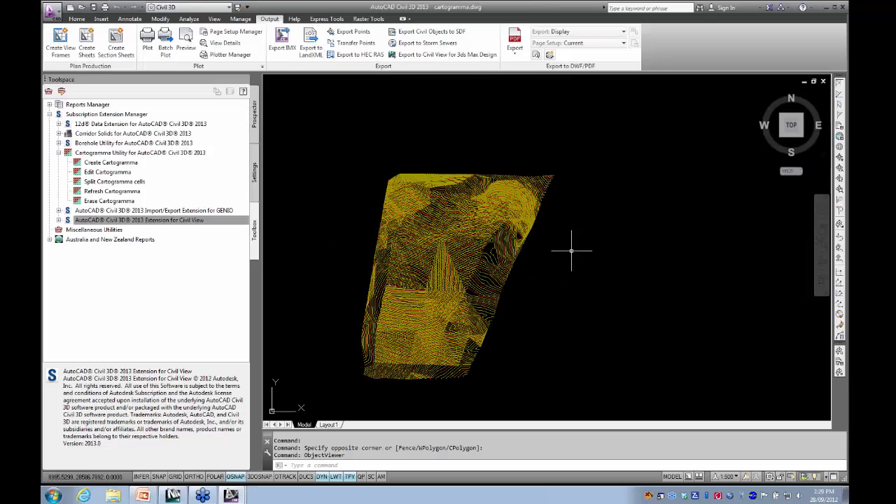
- Draw a closed five-vertex polyline inside the surface outline as the cartogramma boundary
{"action": "scroll", "coordinate": [420, 279], "scroll_direction": "up", "scroll_amount": 4}
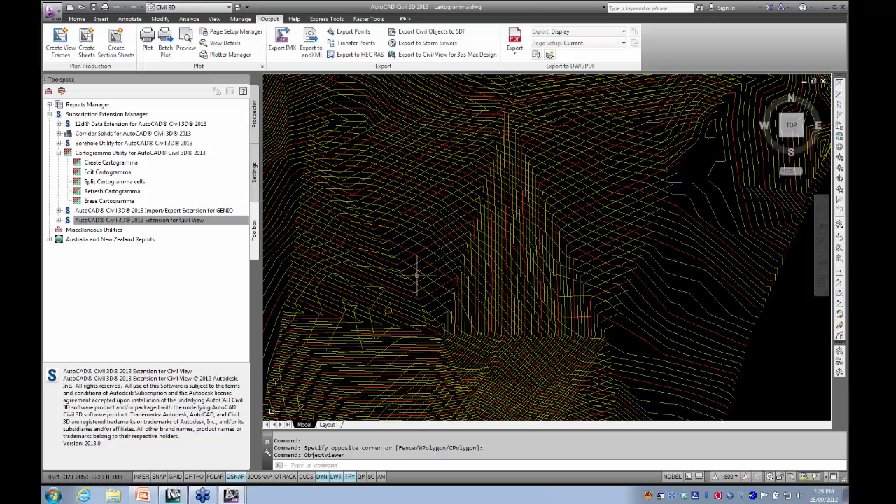
{"action": "scroll", "coordinate": [417, 277], "scroll_direction": "down", "scroll_amount": 3}
{"action": "scroll", "coordinate": [428, 287], "scroll_direction": "up", "scroll_amount": 1}
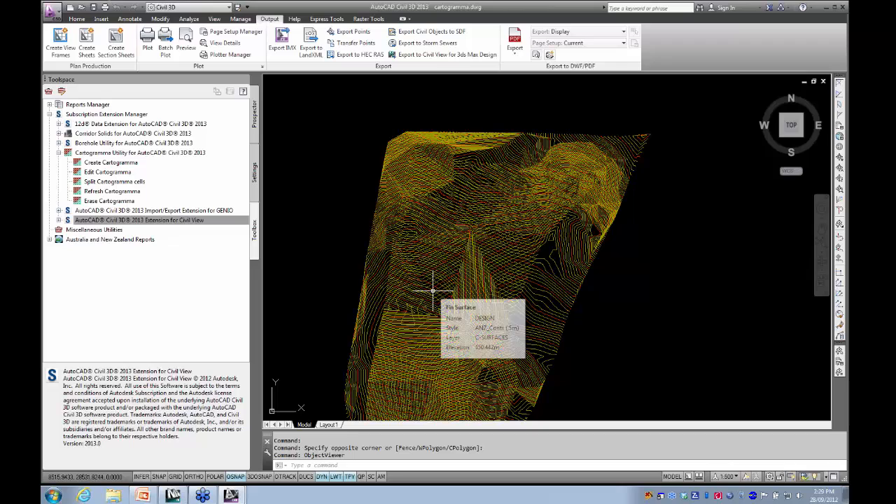
{"action": "type", "text": "pl"}
{"action": "key", "text": "Return"}
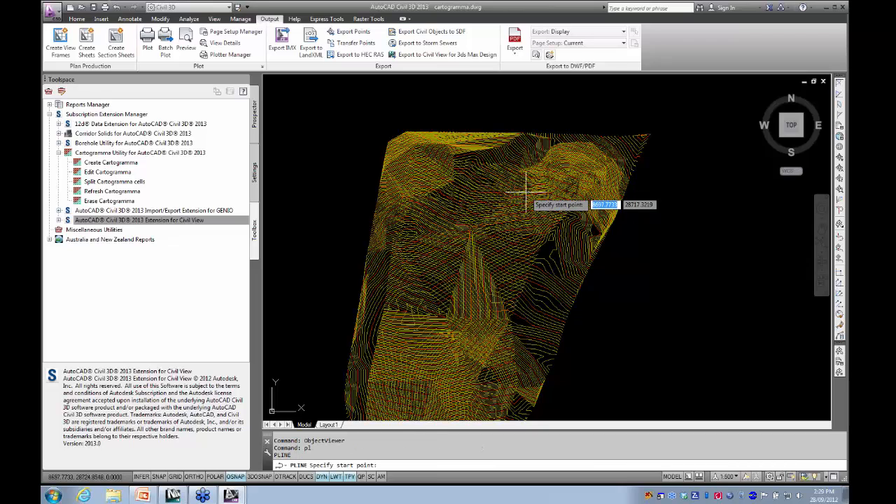
{"action": "left_click", "coordinate": [566, 180]}
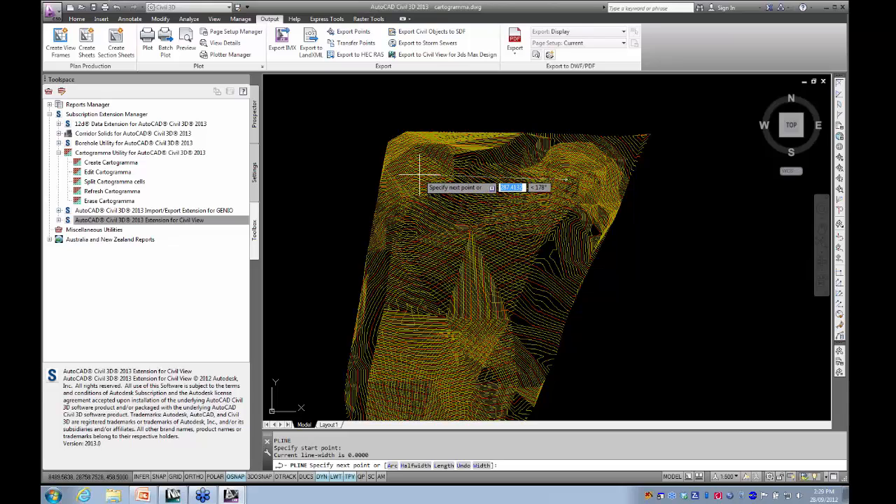
{"action": "left_click", "coordinate": [420, 175]}
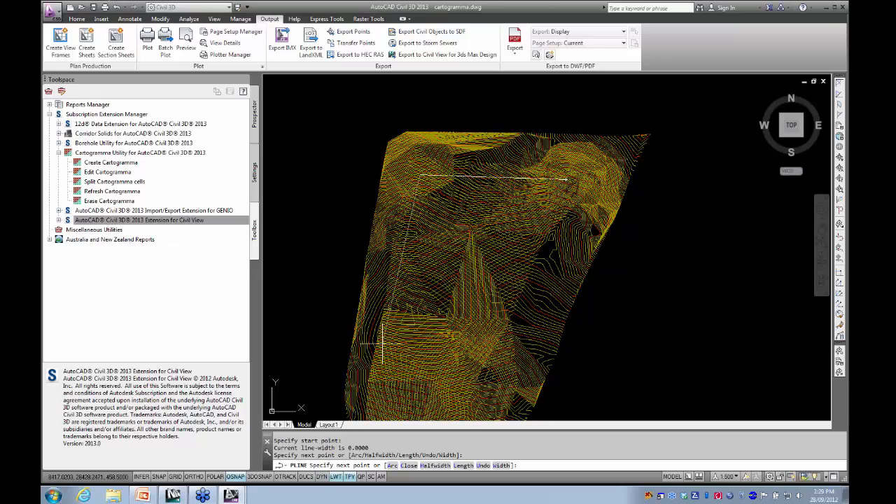
{"action": "middle_click_drag", "start_coordinate": [388, 392], "coordinate": [394, 249]}
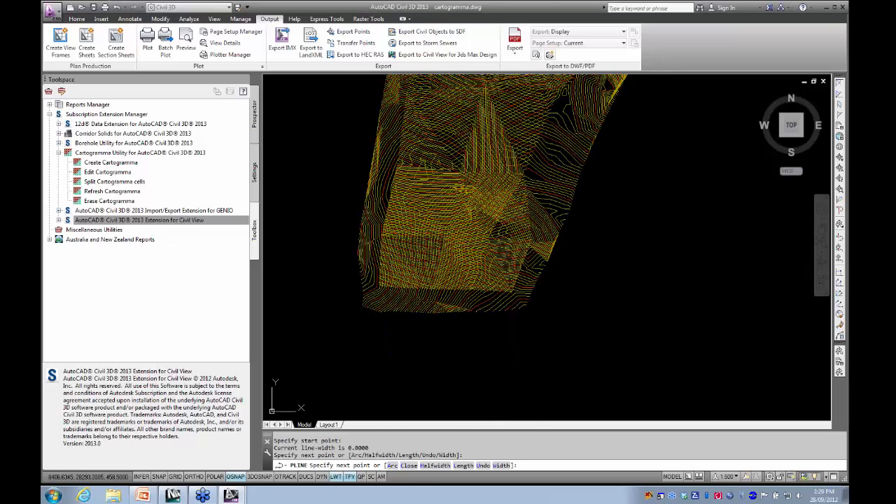
{"action": "left_click", "coordinate": [392, 267]}
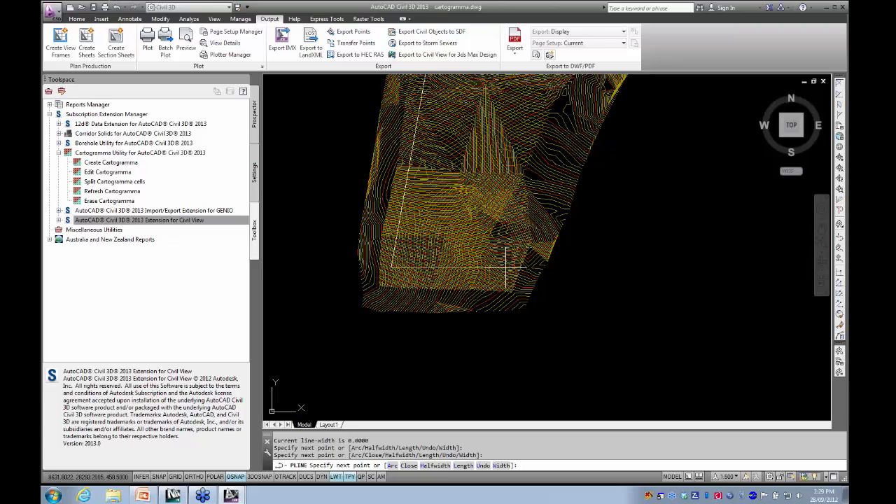
{"action": "left_click", "coordinate": [510, 268]}
{"action": "mouse_move", "coordinate": [501, 238]}
{"action": "middle_mouse_down"}
{"action": "mouse_move", "coordinate": [480, 350]}
{"action": "mouse_move", "coordinate": [485, 378]}
{"action": "middle_mouse_up"}
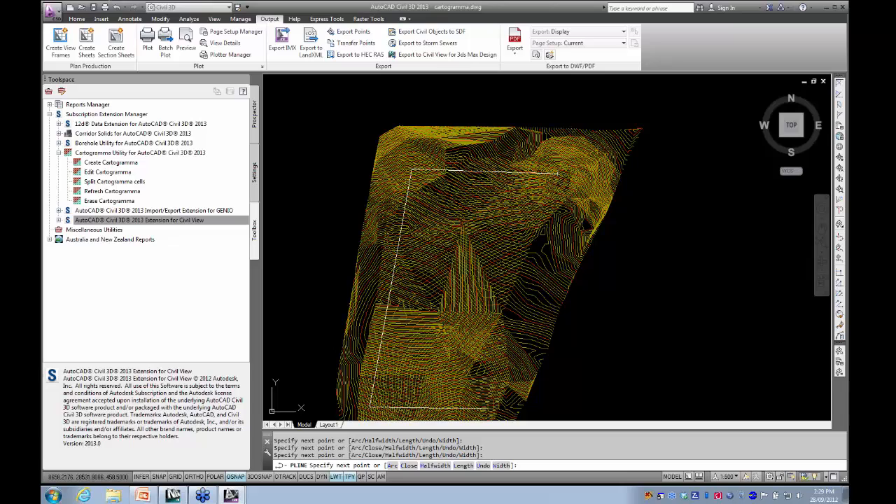
{"action": "left_click", "coordinate": [497, 286]}
{"action": "type", "text": "c"}
{"action": "key", "text": "Return"}
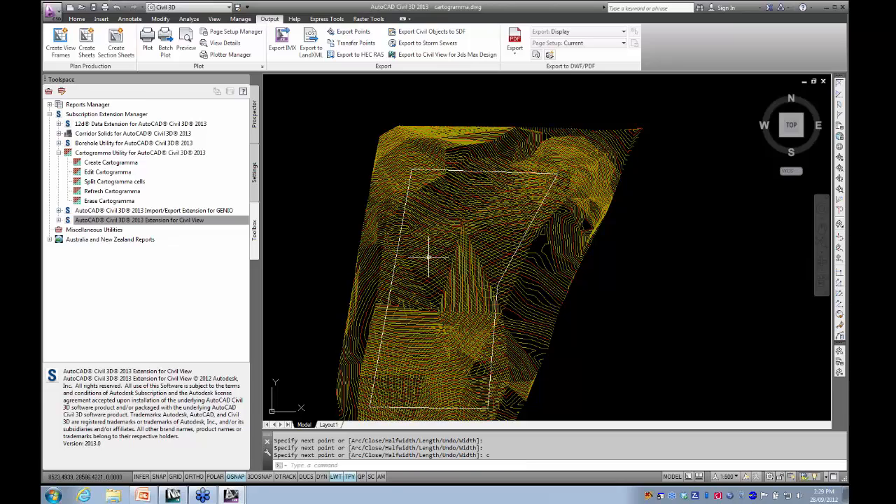
- Execute Create Cartogramma and set its ground surface to ogl
{"action": "right_click", "coordinate": [110, 165]}
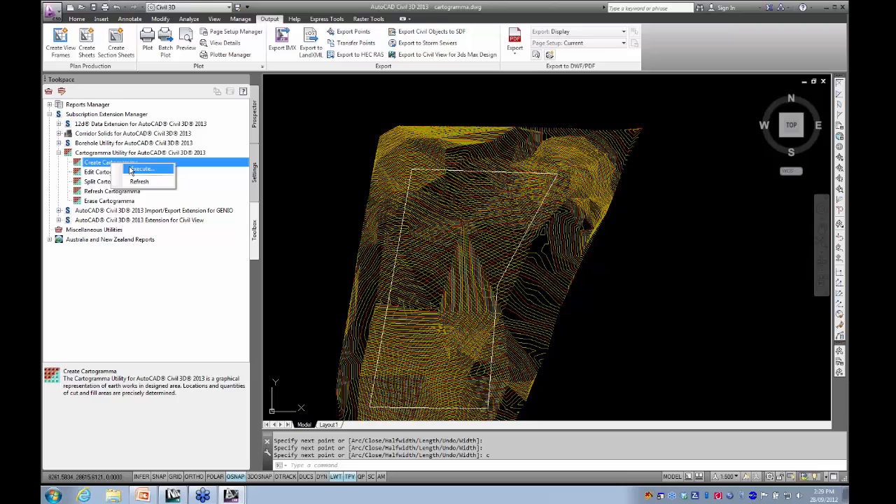
{"action": "left_click", "coordinate": [141, 169]}
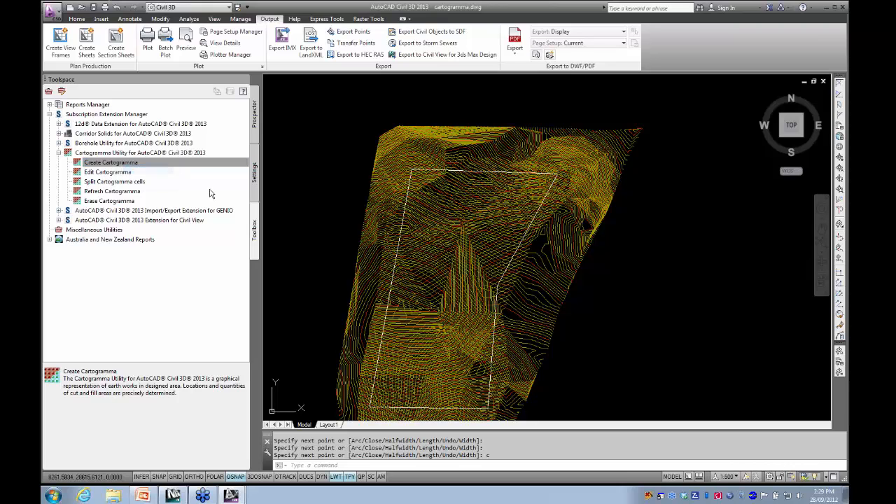
{"action": "mouse_move", "coordinate": [430, 157]}
{"action": "left_mouse_down"}
{"action": "mouse_move", "coordinate": [275, 112]}
{"action": "mouse_move", "coordinate": [363, 86]}
{"action": "mouse_move", "coordinate": [266, 90]}
{"action": "left_mouse_up"}
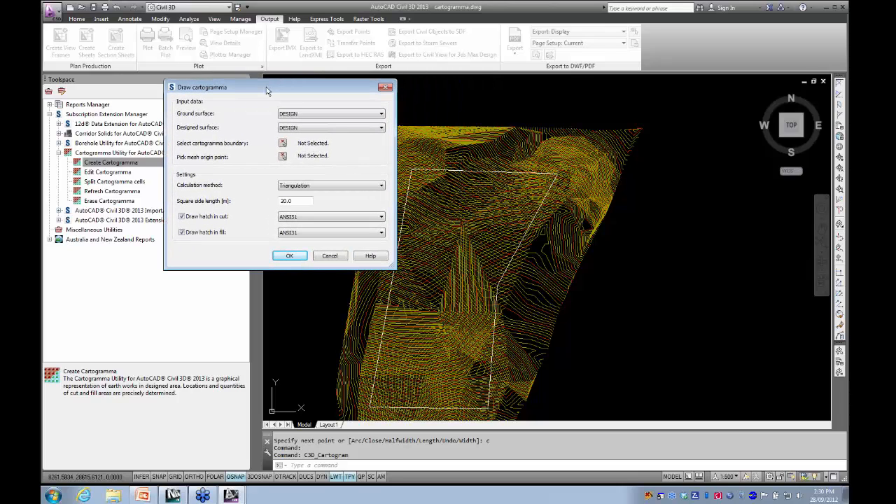
{"action": "left_click", "coordinate": [307, 115]}
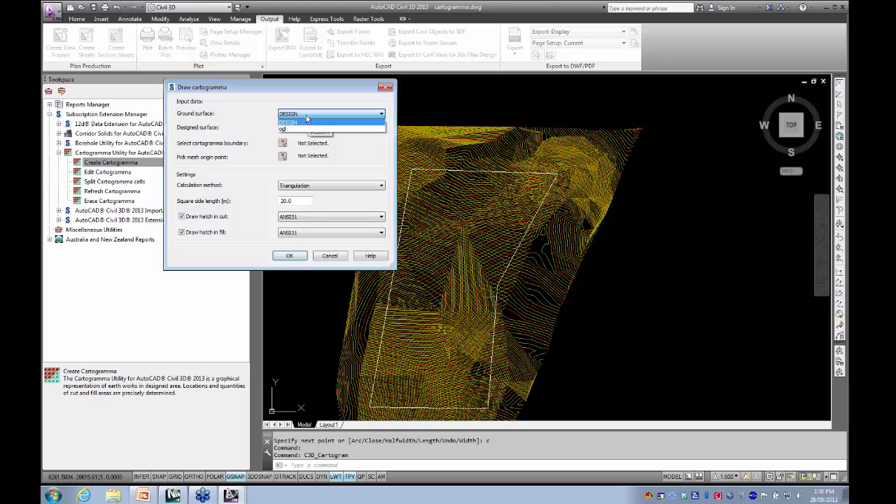
{"action": "left_click", "coordinate": [293, 130]}
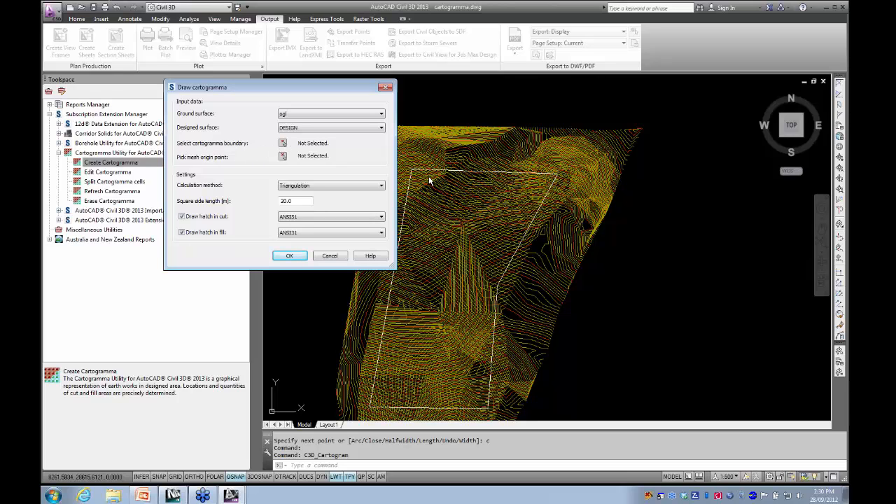
- Select the closed white polyline inside the surfaces as the cartogramma boundary
{"action": "left_click", "coordinate": [282, 144]}
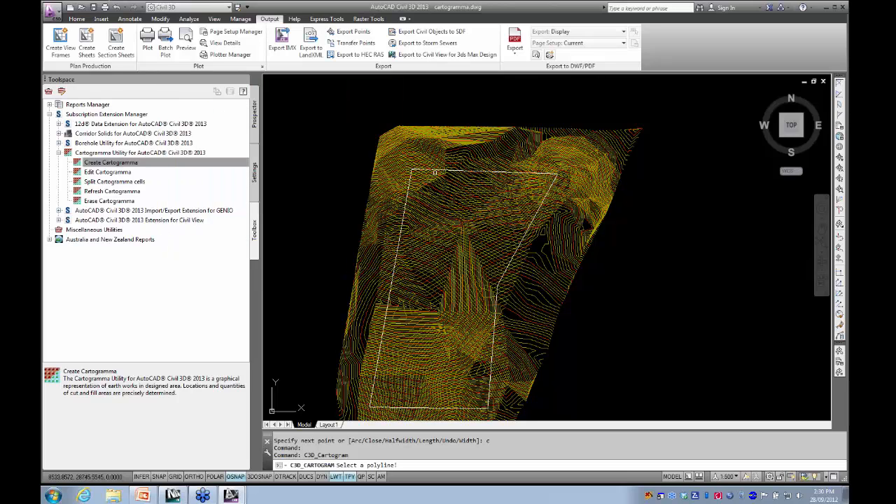
{"action": "scroll", "coordinate": [434, 172], "scroll_direction": "up", "scroll_amount": 5}
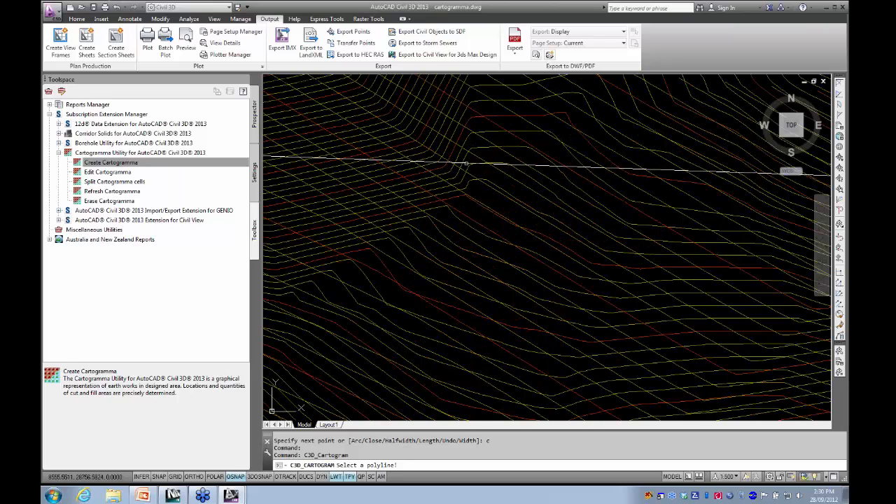
{"action": "left_click", "coordinate": [470, 168]}
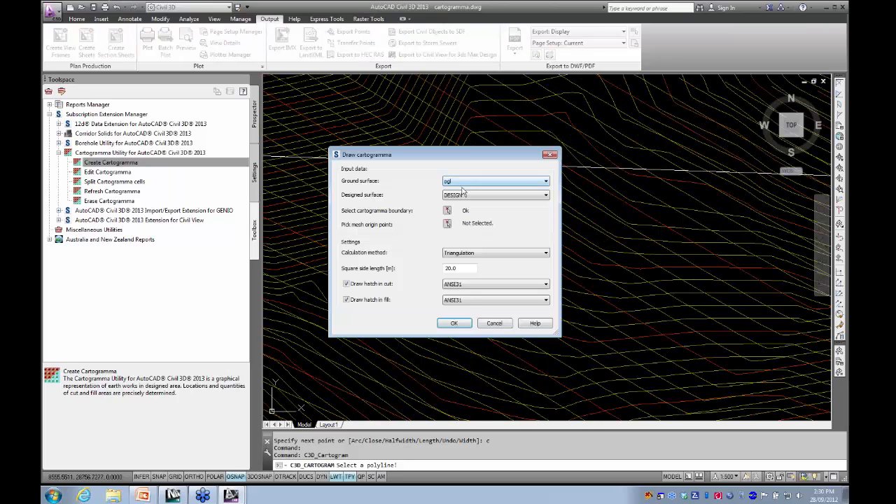
- Set the mesh origin point at the lower-left vertex of the boundary polyline
{"action": "left_click", "coordinate": [447, 224]}
{"action": "scroll", "coordinate": [441, 230], "scroll_direction": "down", "scroll_amount": 8}
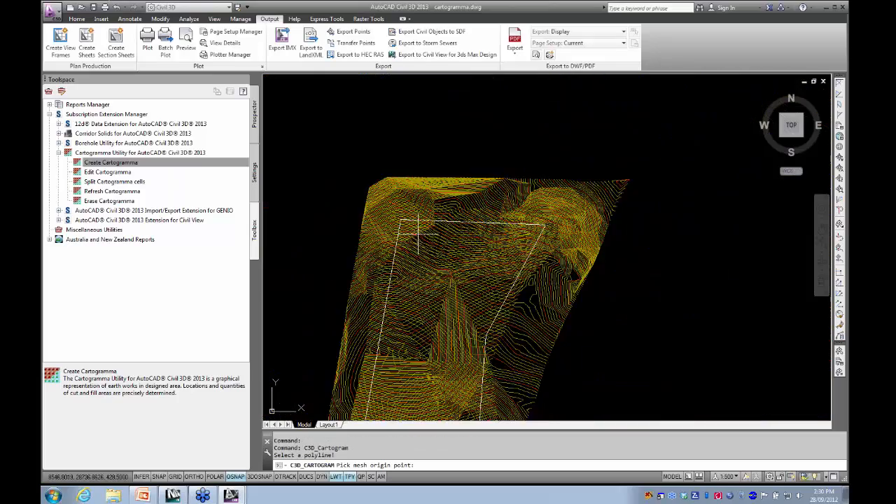
{"action": "scroll", "coordinate": [424, 230], "scroll_direction": "up", "scroll_amount": 8}
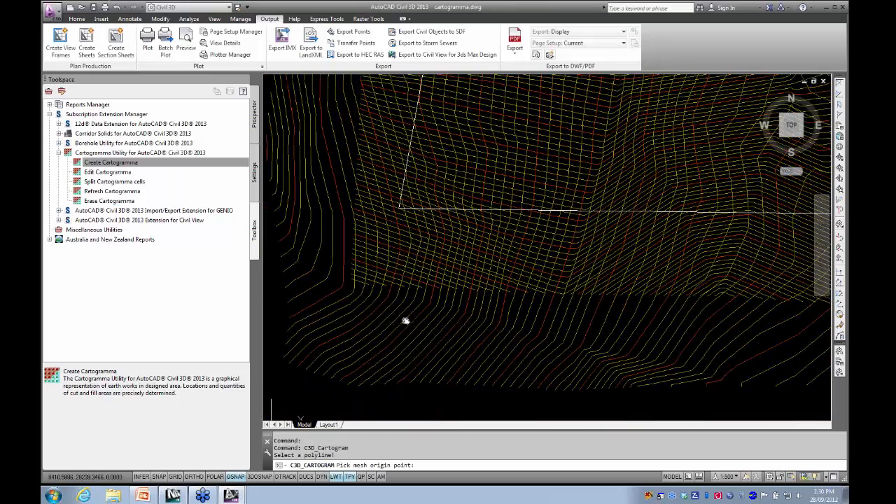
{"action": "scroll", "coordinate": [397, 208], "scroll_direction": "up", "scroll_amount": 3}
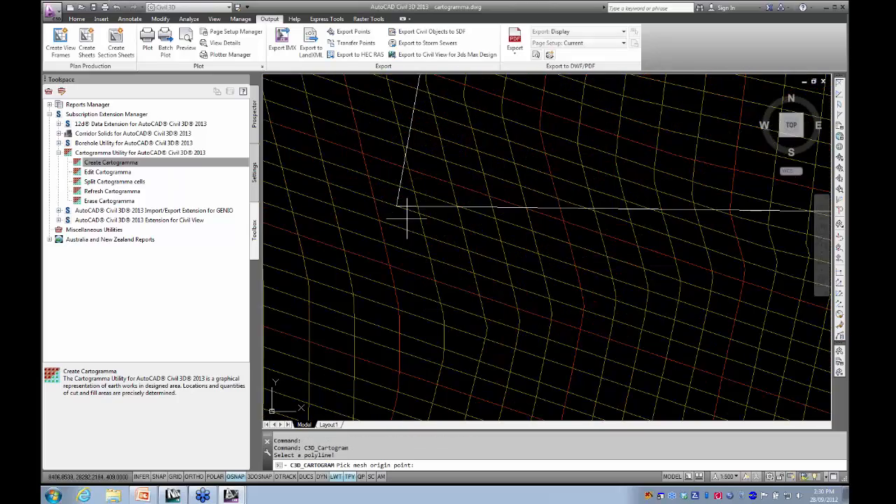
{"action": "left_click", "coordinate": [396, 207]}
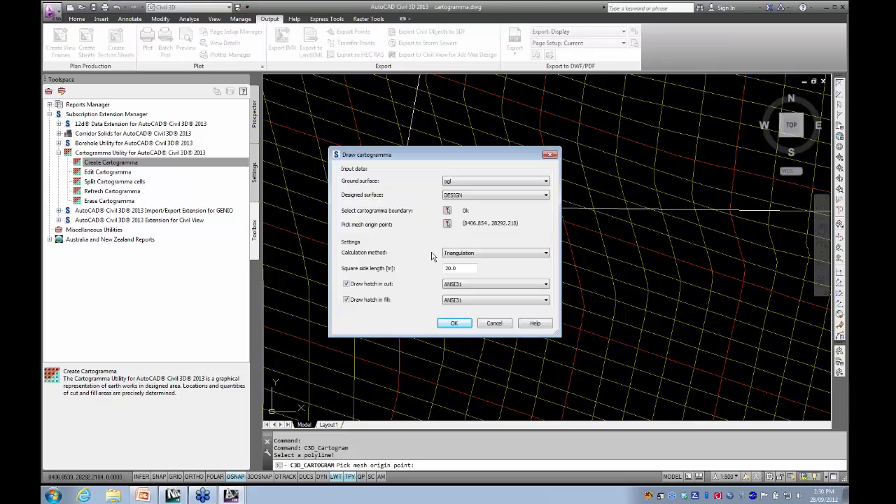
- Keep the Triangulation calculation method, set the fill hatch pattern to ANSI32, and generate the cartogramma
{"action": "left_click", "coordinate": [481, 254]}
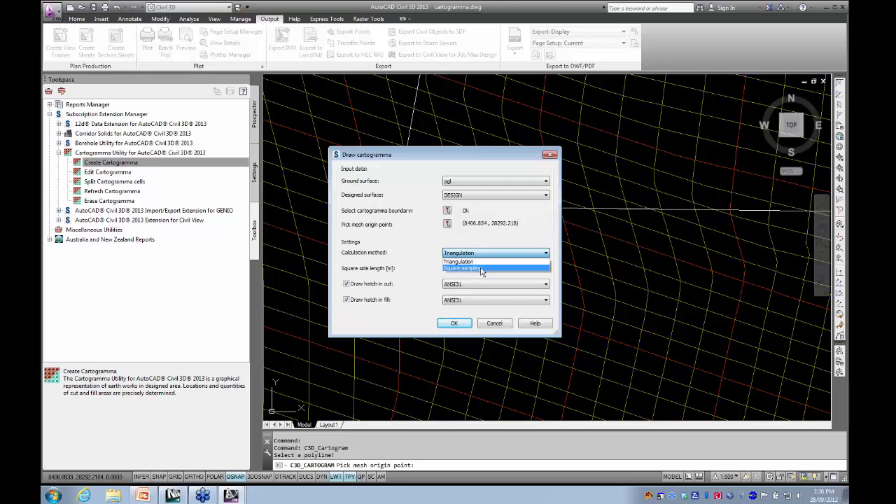
{"action": "left_click", "coordinate": [473, 262]}
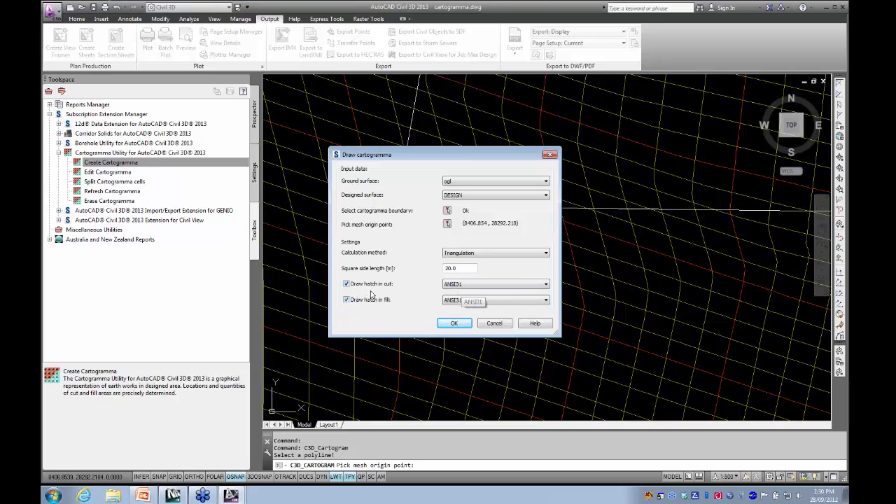
{"action": "left_click", "coordinate": [473, 305]}
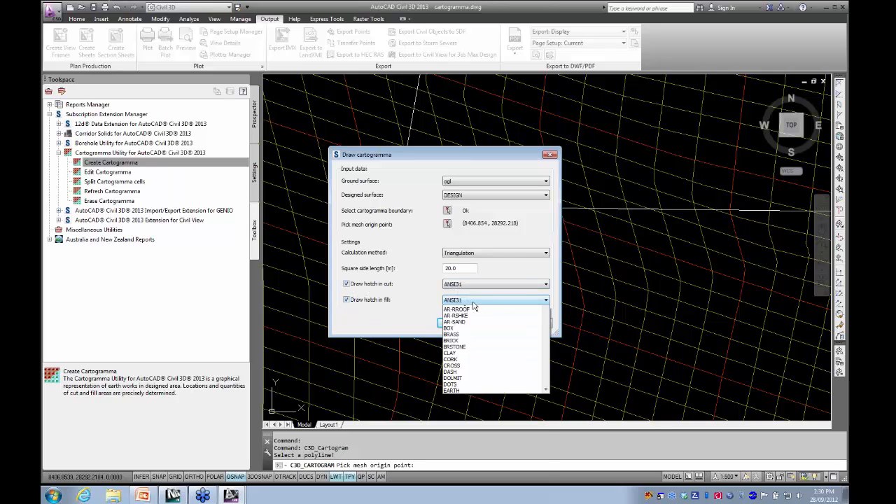
{"action": "left_click", "coordinate": [483, 314]}
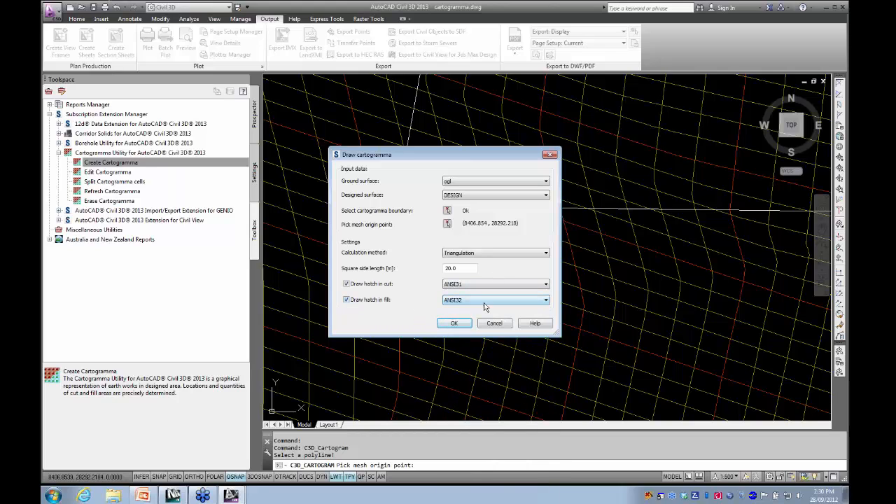
{"action": "left_click", "coordinate": [484, 305]}
{"action": "left_click", "coordinate": [484, 306]}
{"action": "scroll", "coordinate": [476, 305], "scroll_direction": "down", "scroll_amount": 10}
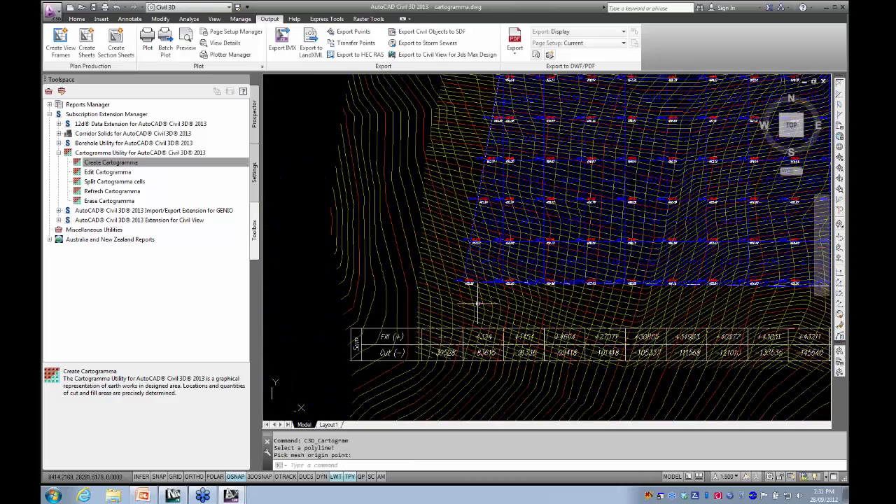
{"action": "middle_click_drag", "start_coordinate": [474, 303], "coordinate": [449, 335]}
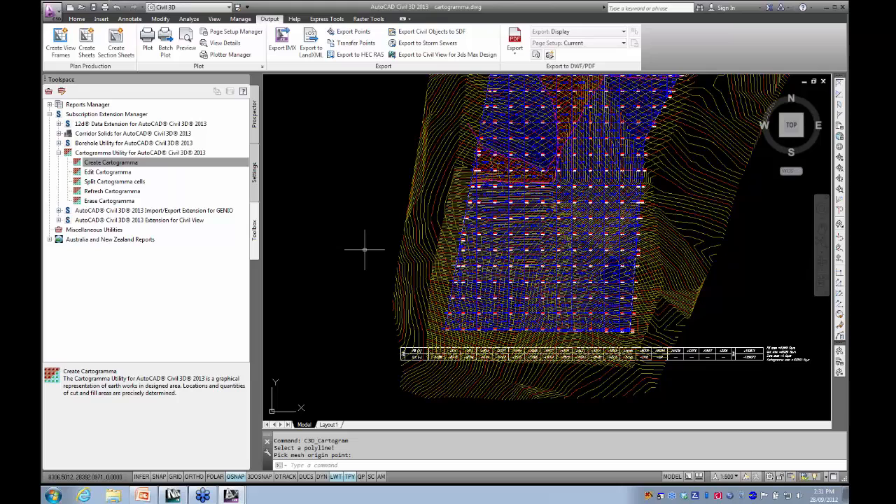
- Set the uniform background colour of 2D model space to White in the drawing window colour options
{"action": "key", "text": "Return"}
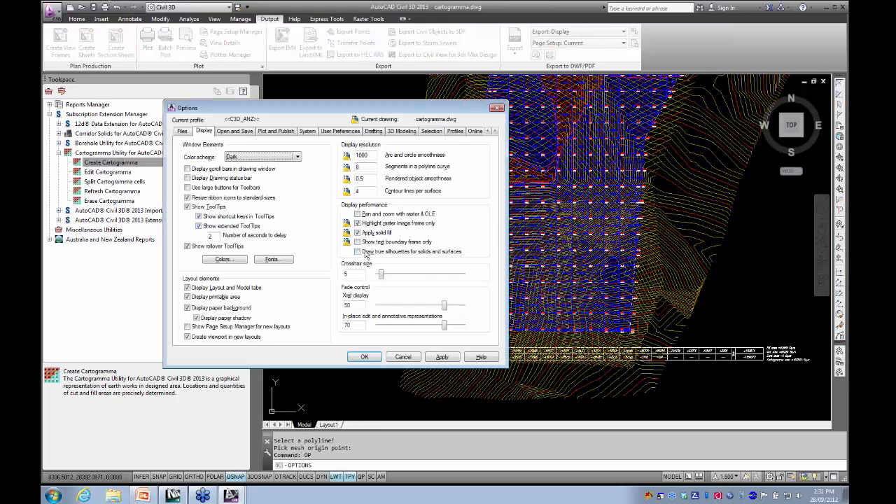
{"action": "left_click", "coordinate": [224, 260]}
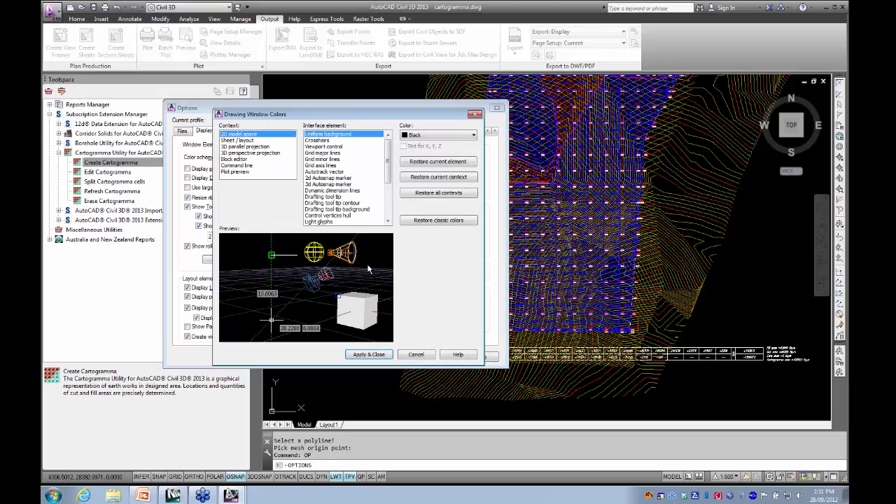
{"action": "left_click", "coordinate": [433, 136]}
{"action": "left_click", "coordinate": [427, 196]}
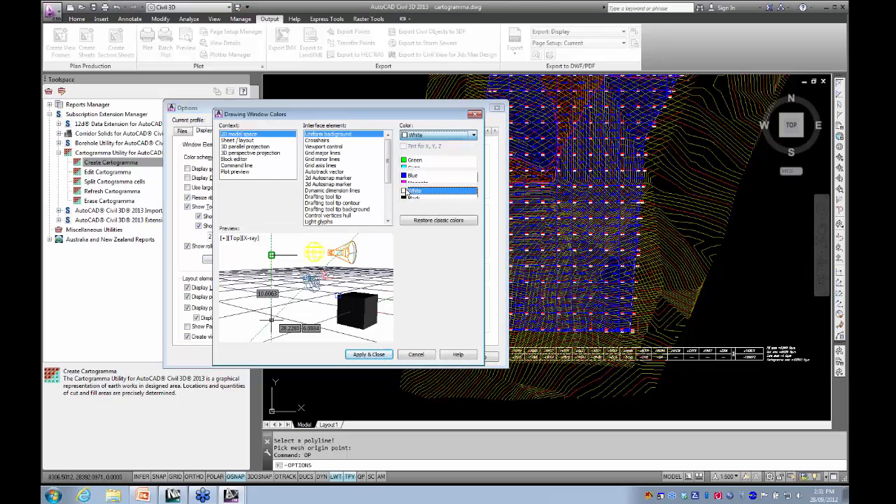
{"action": "left_click", "coordinate": [369, 354]}
{"action": "left_click", "coordinate": [356, 356]}
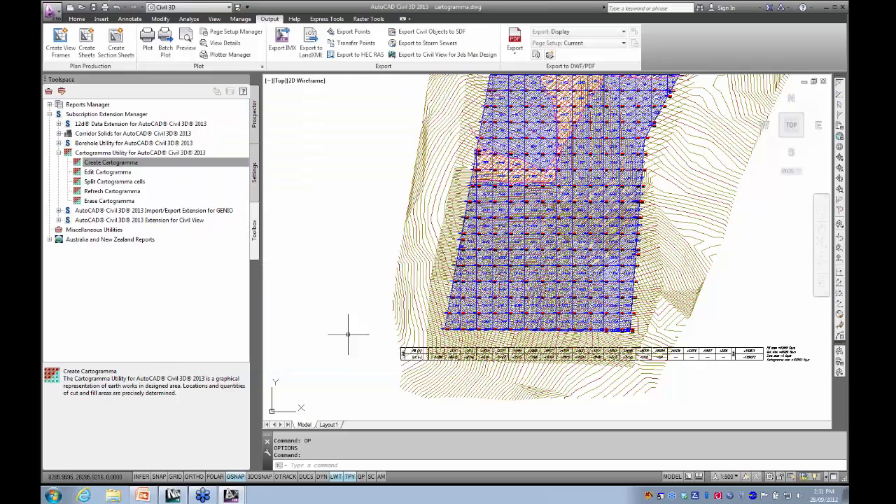
- Examine the cell volumes and corner elevations in the cartogramma grid up close
{"action": "scroll", "coordinate": [479, 257], "scroll_direction": "up", "scroll_amount": 8}
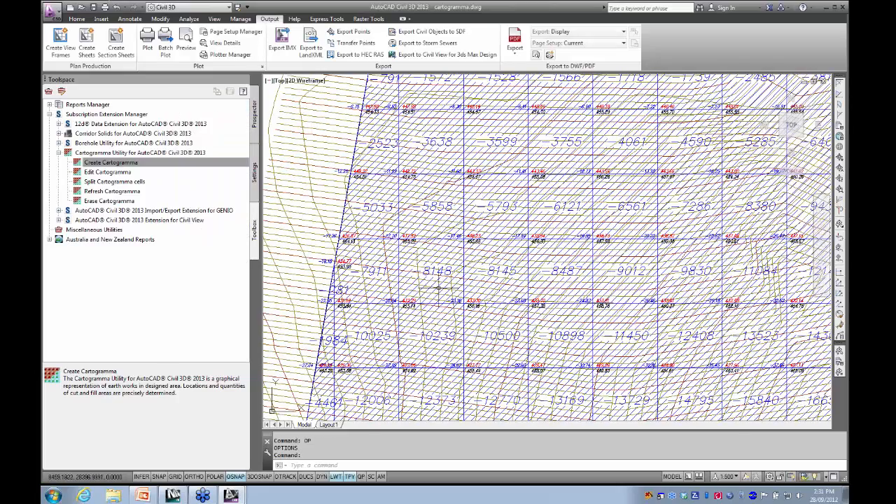
{"action": "scroll", "coordinate": [499, 288], "scroll_direction": "up", "scroll_amount": 3}
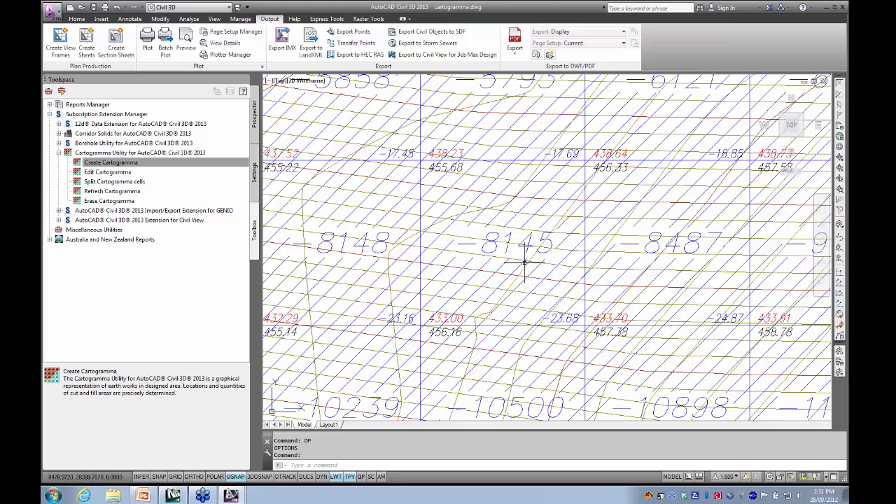
{"action": "mouse_move", "coordinate": [549, 257]}
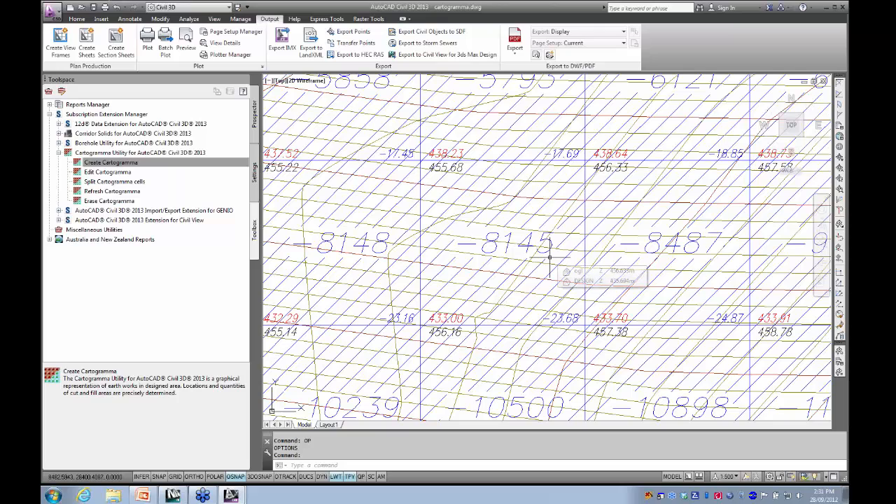
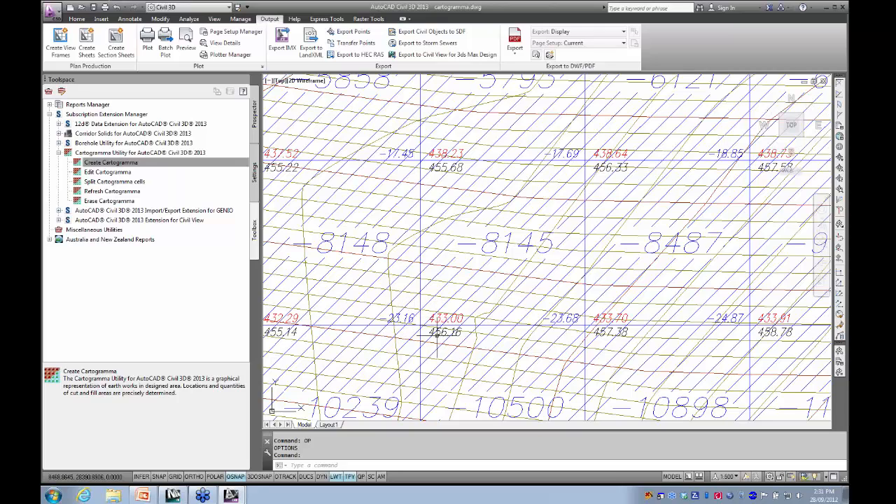
- Examine the +1292 fill cell up close, selecting its hatch and volume label in turn and clearing the selection
{"action": "mouse_move", "coordinate": [496, 379]}
{"action": "scroll", "coordinate": [491, 313], "scroll_direction": "down", "scroll_amount": 10}
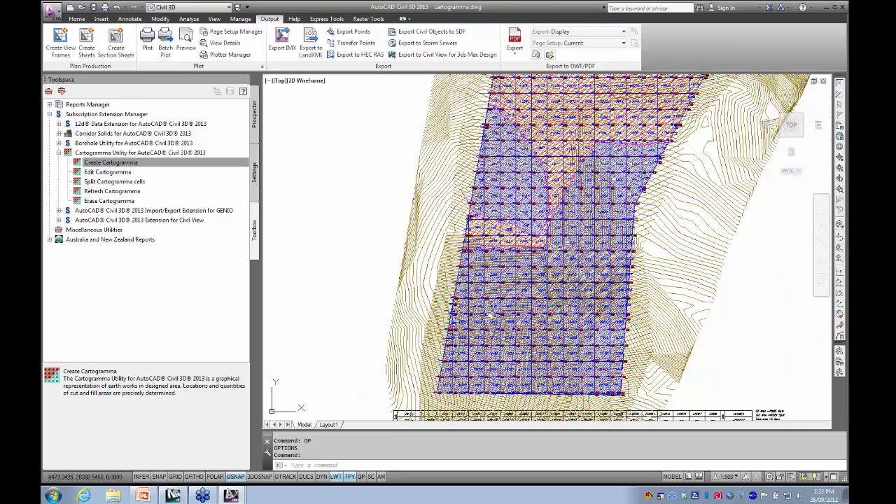
{"action": "middle_click_drag", "start_coordinate": [491, 313], "coordinate": [455, 344]}
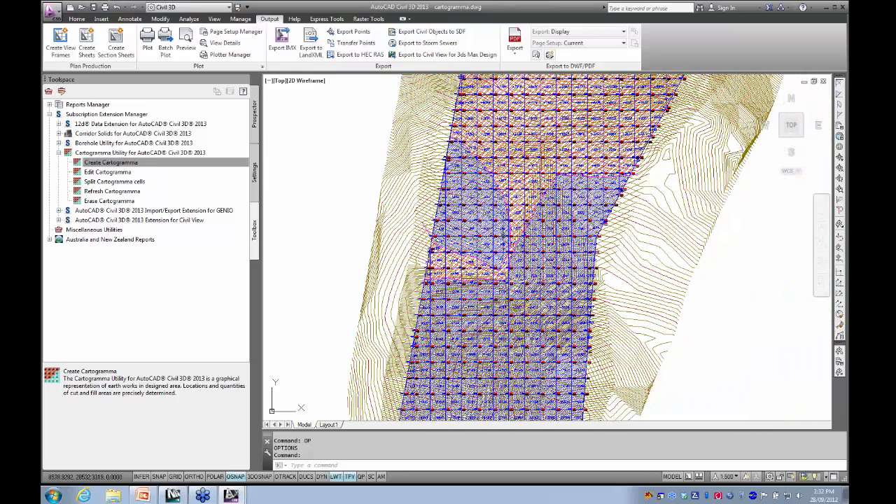
{"action": "scroll", "coordinate": [469, 213], "scroll_direction": "up", "scroll_amount": 10}
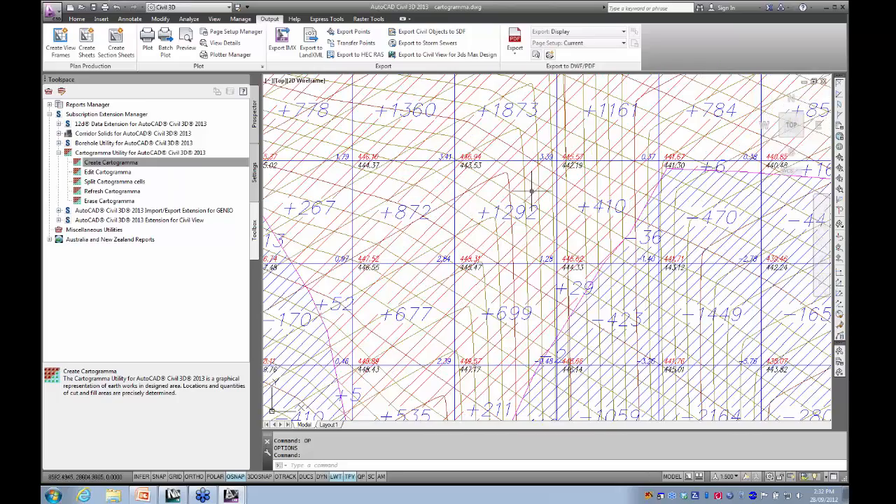
{"action": "left_click", "coordinate": [492, 244]}
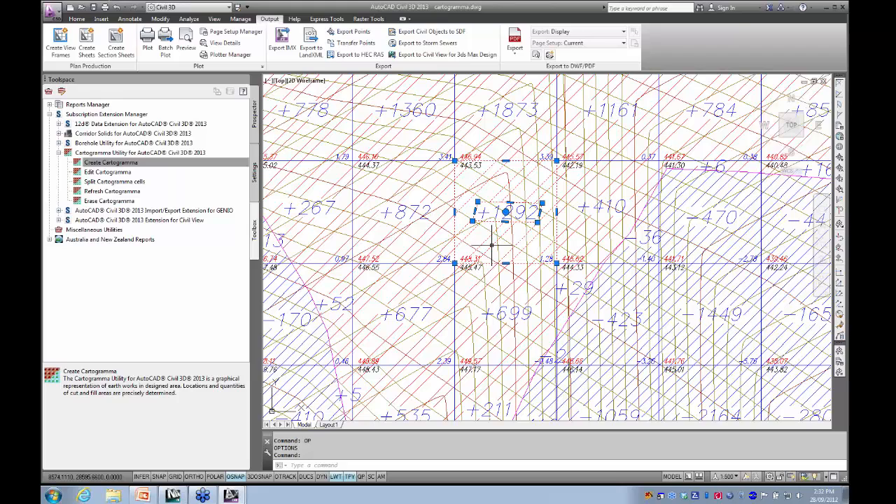
{"action": "key", "text": "Escape"}
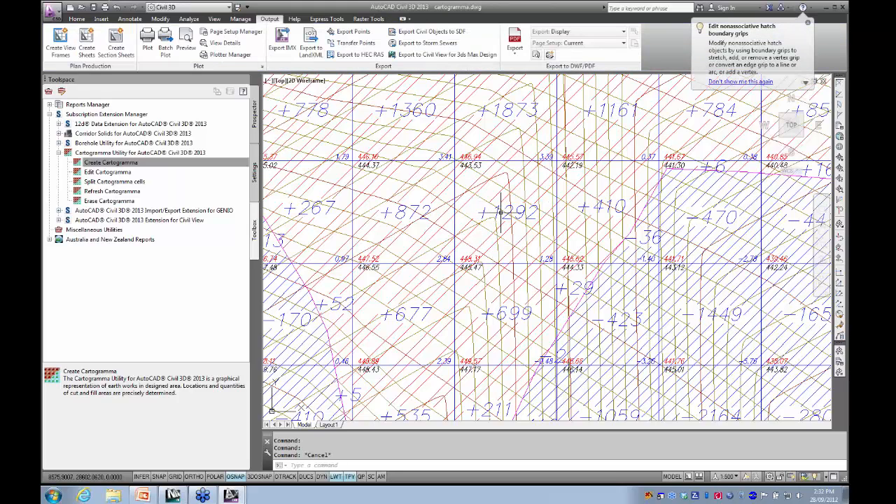
{"action": "left_click", "coordinate": [490, 210]}
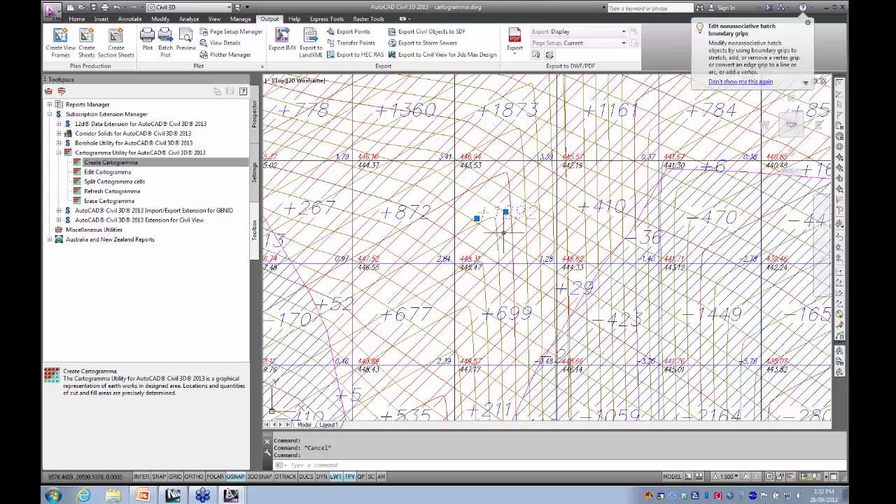
{"action": "left_click", "coordinate": [511, 234]}
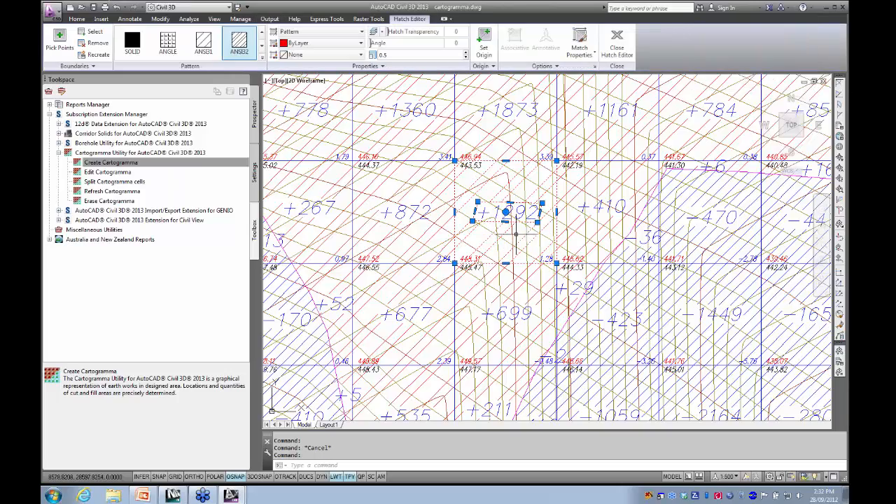
{"action": "scroll", "coordinate": [516, 235], "scroll_direction": "down", "scroll_amount": 5}
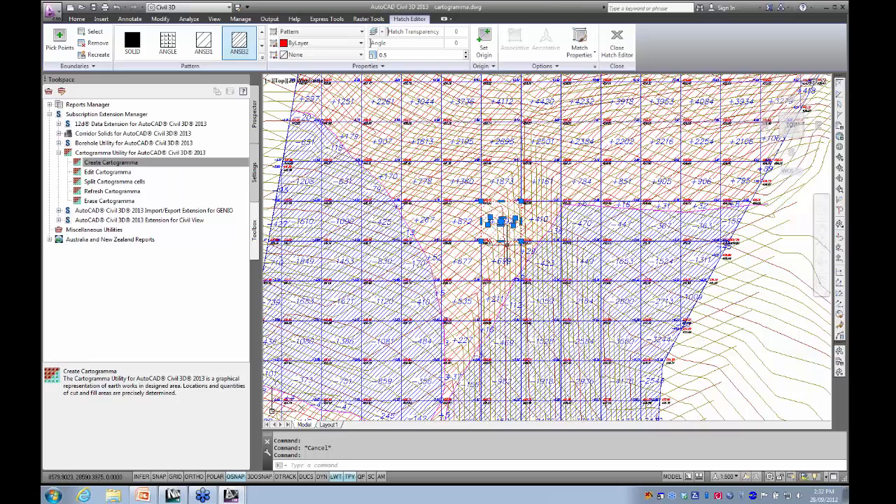
{"action": "scroll", "coordinate": [498, 228], "scroll_direction": "up", "scroll_amount": 6}
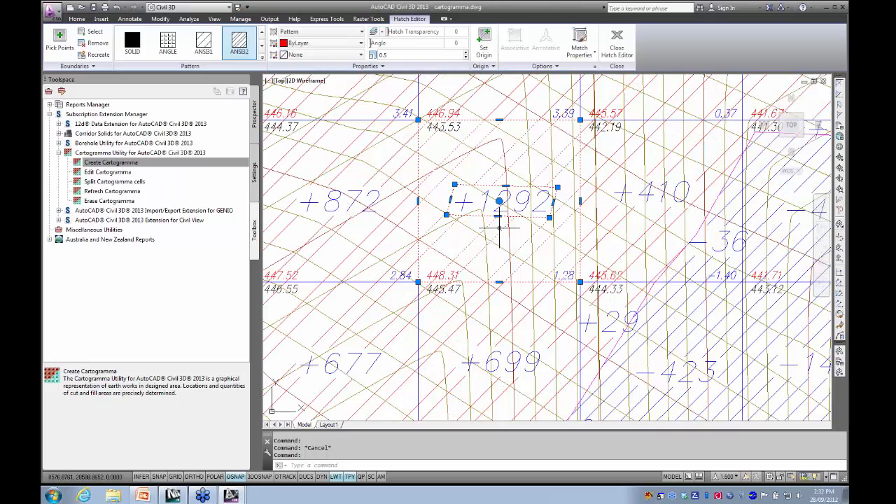
{"action": "key", "text": "Escape"}
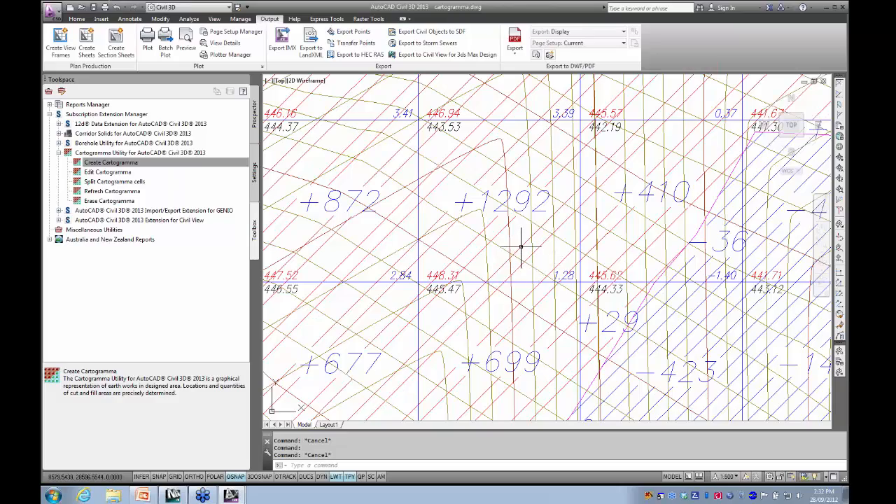
- Inspect the magenta zero line between cut and fill areas by selecting two adjoining segments, and clear the selection
{"action": "scroll", "coordinate": [520, 274], "scroll_direction": "down", "scroll_amount": 4}
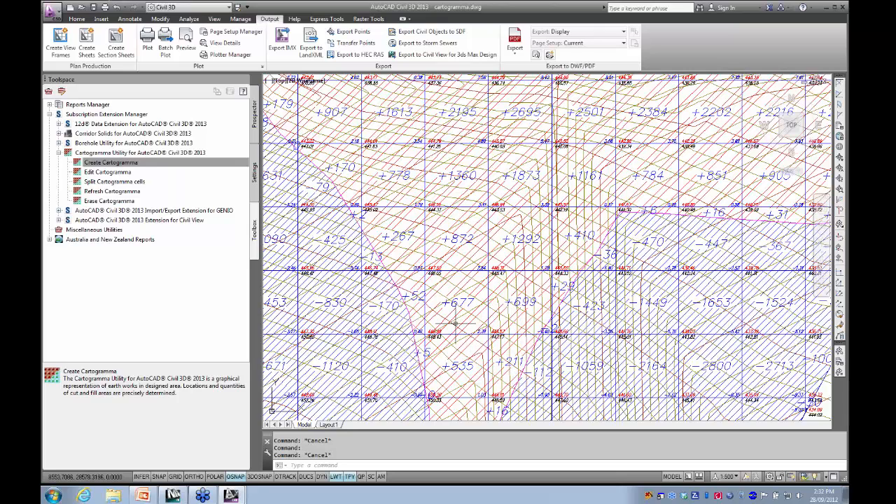
{"action": "left_click", "coordinate": [391, 279]}
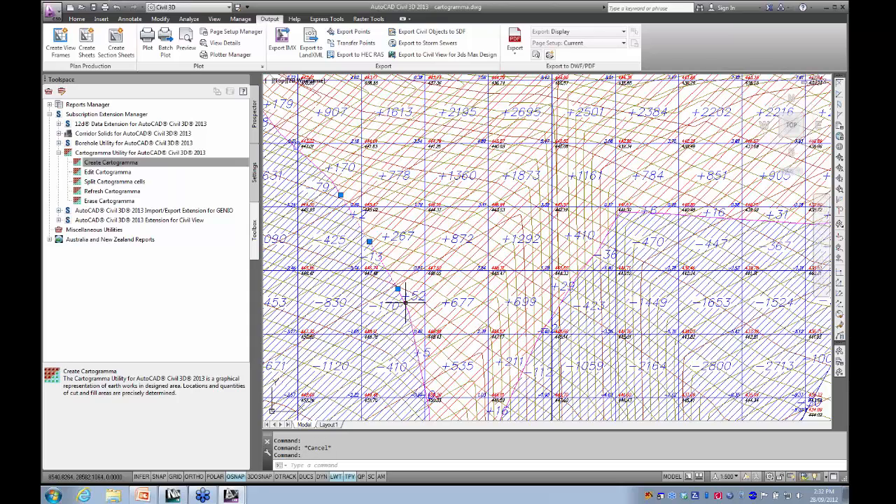
{"action": "left_click", "coordinate": [412, 330]}
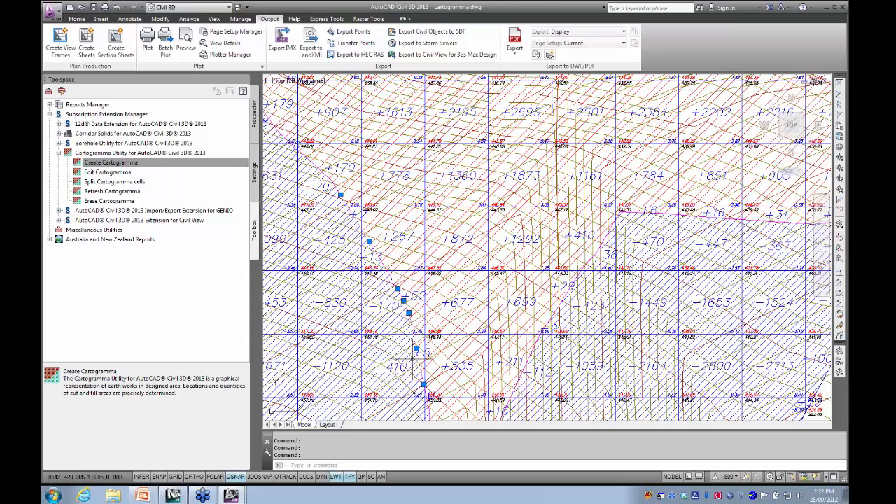
{"action": "key", "text": "Escape"}
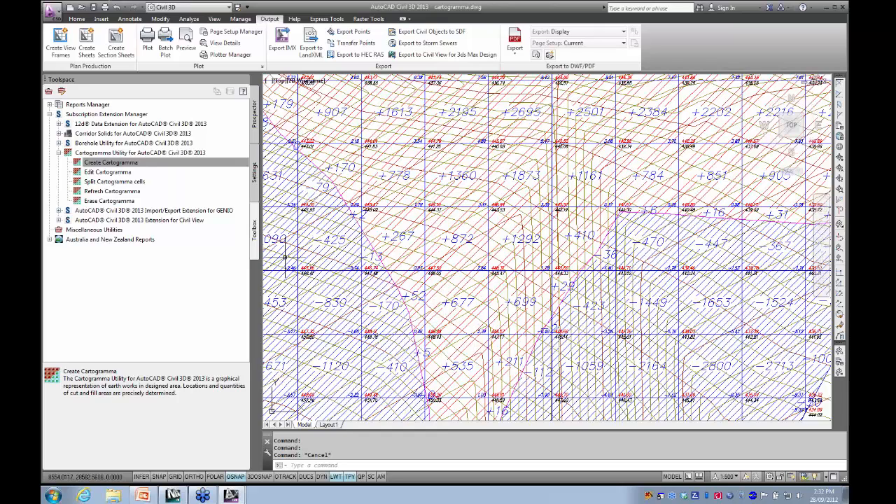
- Review the existing cartogramma's surface, mesh and hatch settings with Edit Cartogramma, and cancel without changes
{"action": "left_click", "coordinate": [108, 174]}
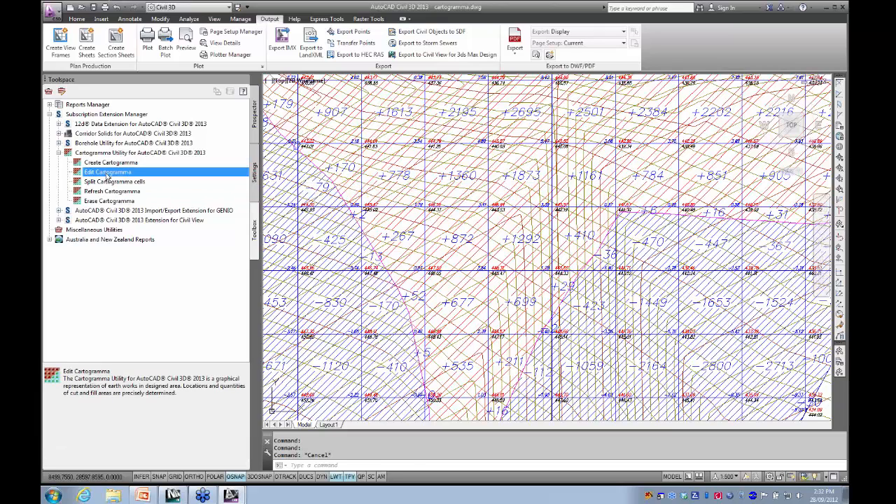
{"action": "double_click", "coordinate": [108, 173]}
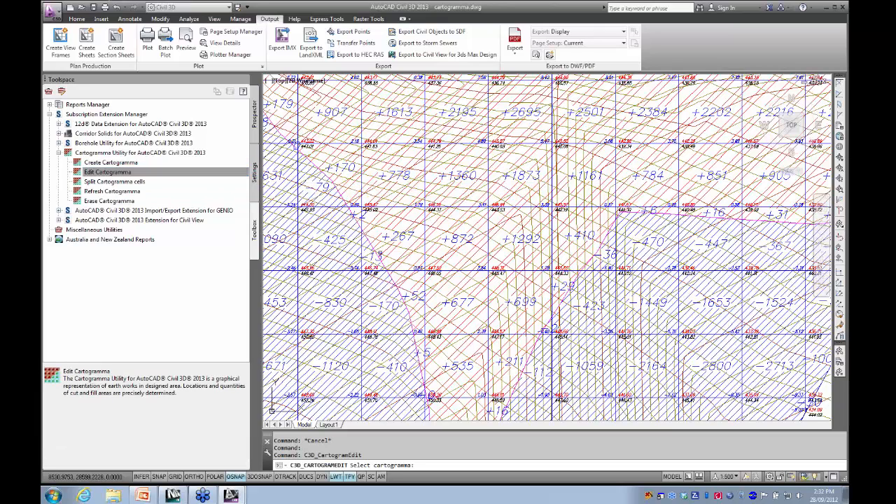
{"action": "left_click", "coordinate": [393, 237]}
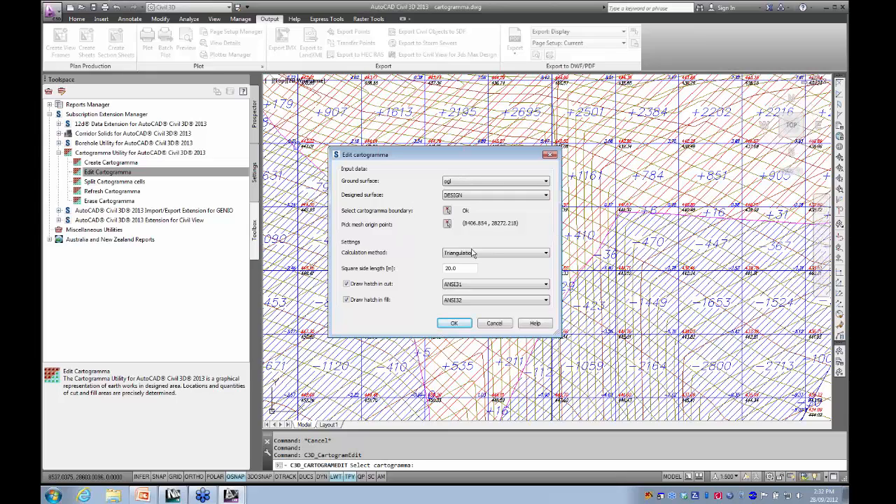
{"action": "left_click", "coordinate": [494, 323]}
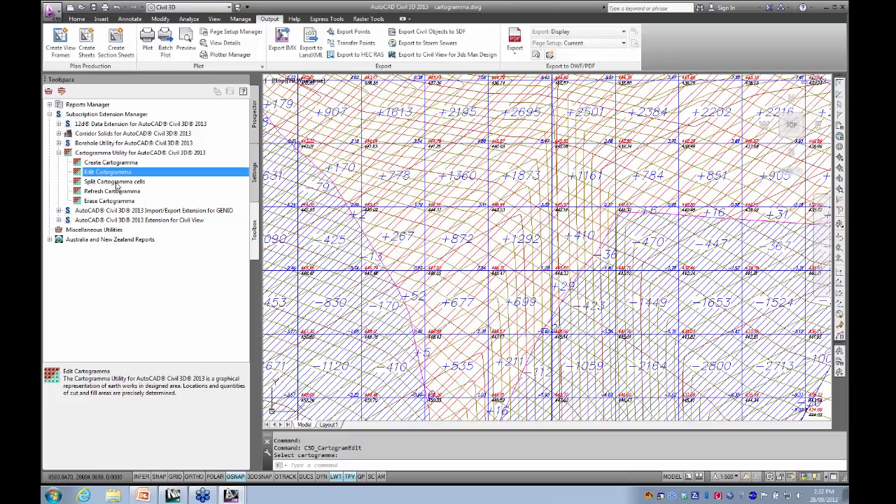
- Draw a four-segment polyline across the -830 cell from its upper-left to its lower-right corner, passing above and right of the volume label
{"action": "middle_click_drag", "start_coordinate": [455, 167], "coordinate": [504, 179]}
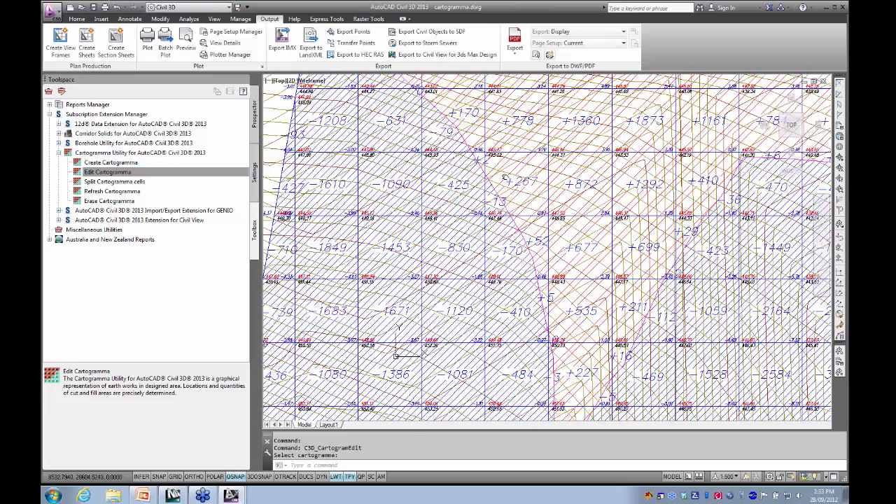
{"action": "scroll", "coordinate": [476, 206], "scroll_direction": "up", "scroll_amount": 6}
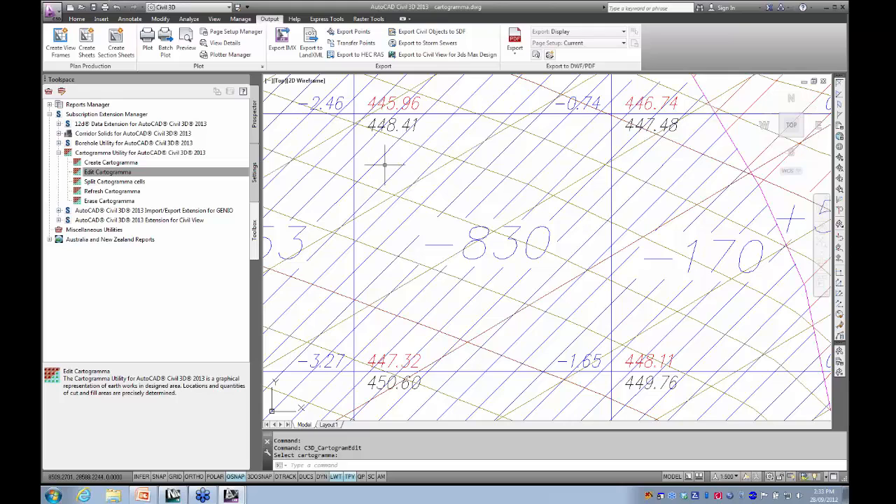
{"action": "type", "text": "pl"}
{"action": "key", "text": "Return"}
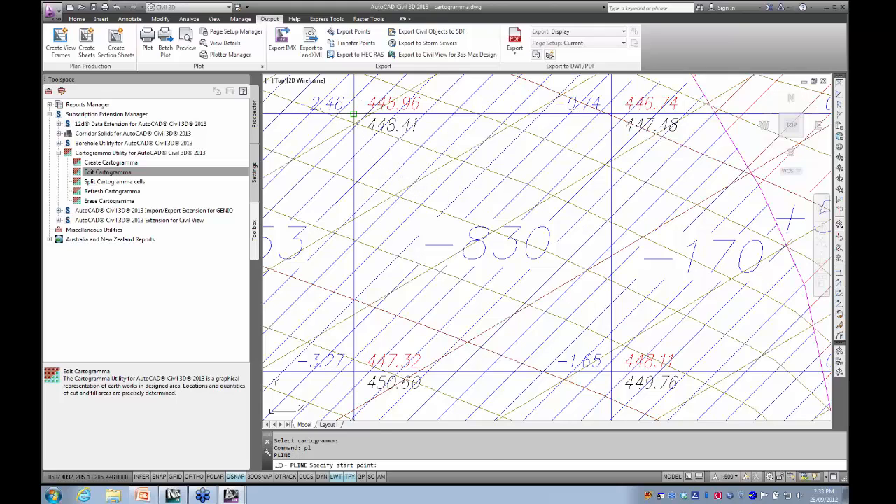
{"action": "left_click", "coordinate": [353, 113]}
{"action": "left_click", "coordinate": [451, 187]}
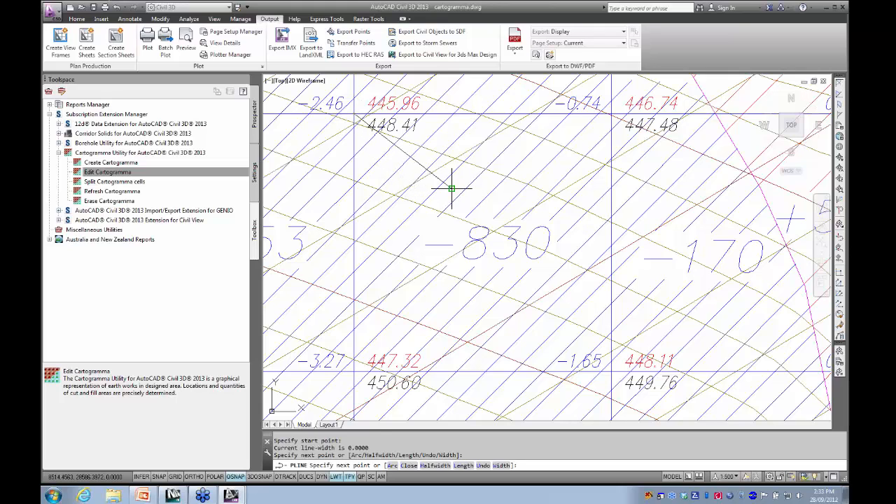
{"action": "left_click", "coordinate": [537, 188]}
{"action": "left_click", "coordinate": [536, 307]}
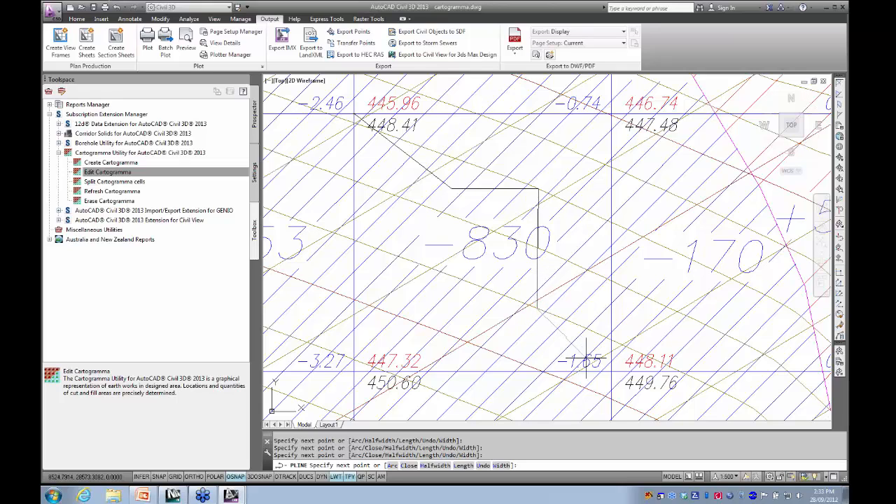
{"action": "left_click", "coordinate": [611, 372]}
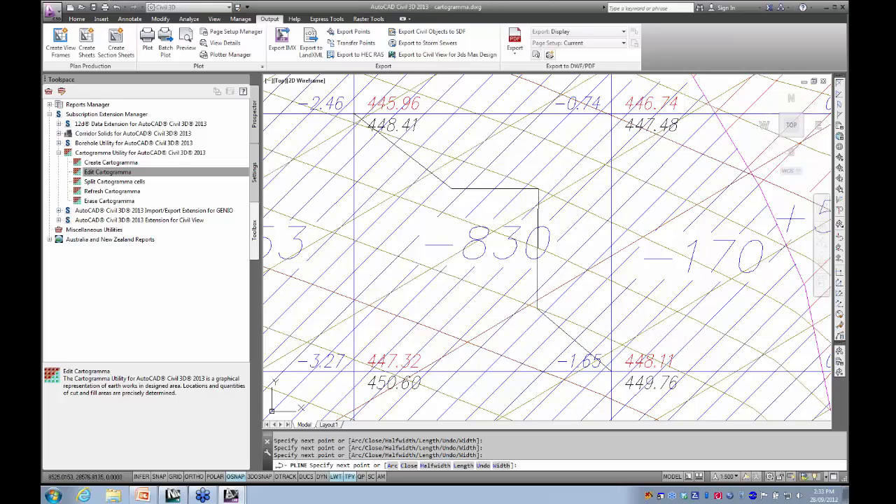
{"action": "key", "text": "Return"}
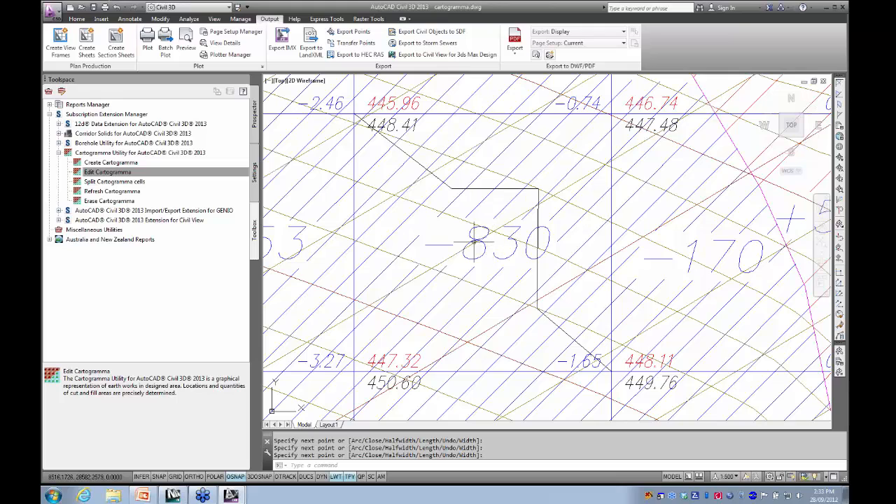
- Split the -830 cartogramma cell with Split Cartogramma cells, using the polyline drawn across it as the breakline
{"action": "left_click", "coordinate": [106, 172]}
{"action": "double_click", "coordinate": [97, 182]}
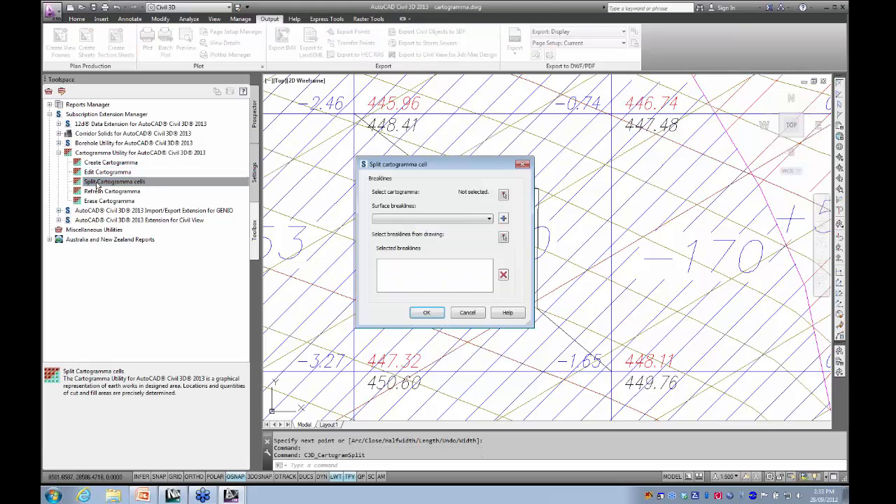
{"action": "left_click", "coordinate": [504, 195]}
{"action": "left_click", "coordinate": [471, 231]}
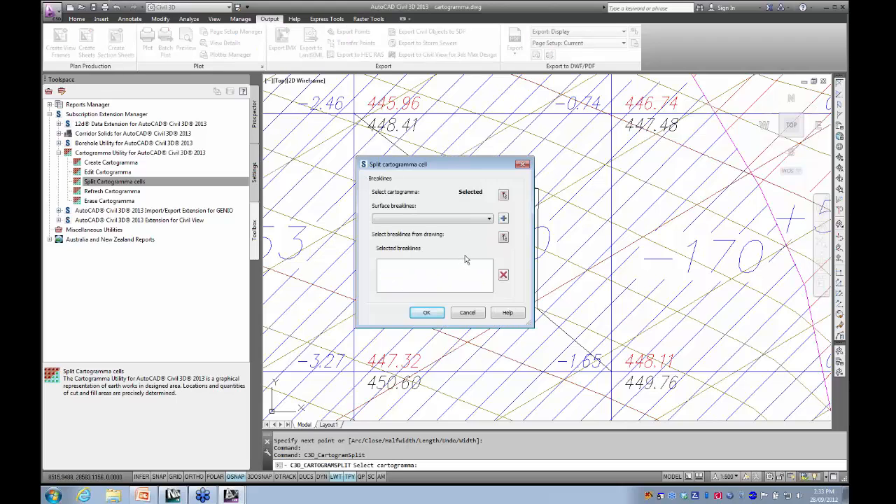
{"action": "left_click", "coordinate": [503, 239]}
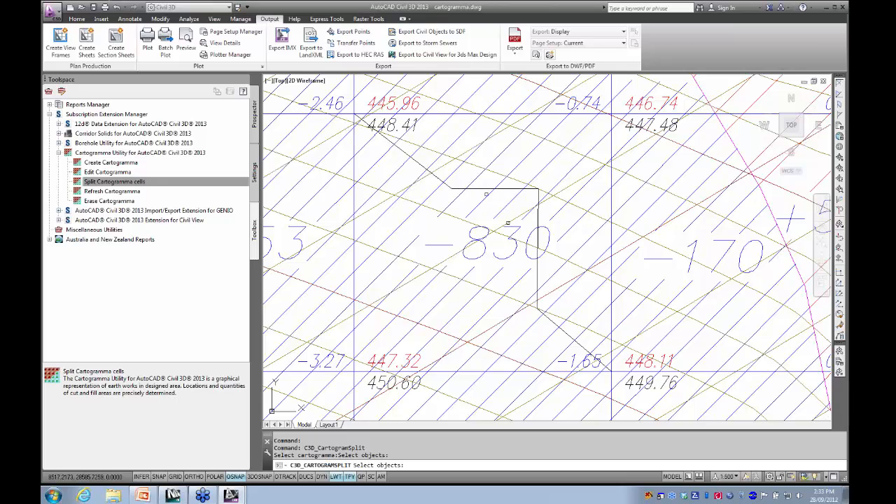
{"action": "left_click", "coordinate": [486, 187]}
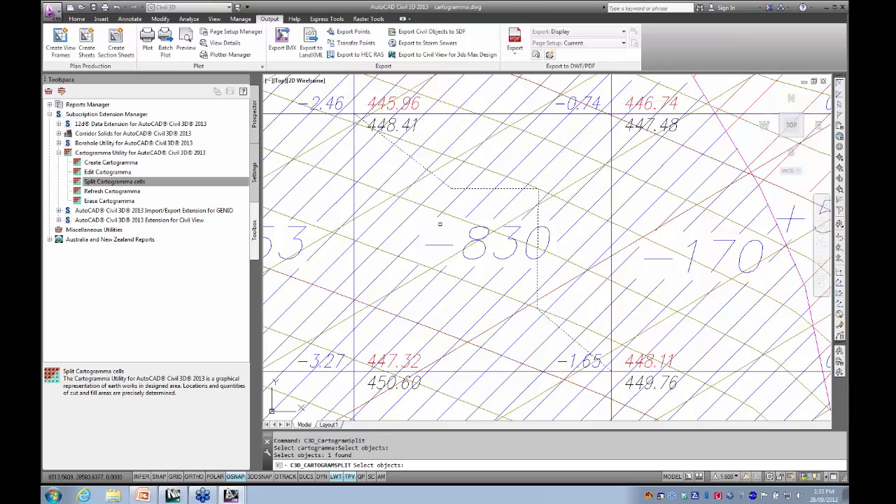
{"action": "key", "text": "Return"}
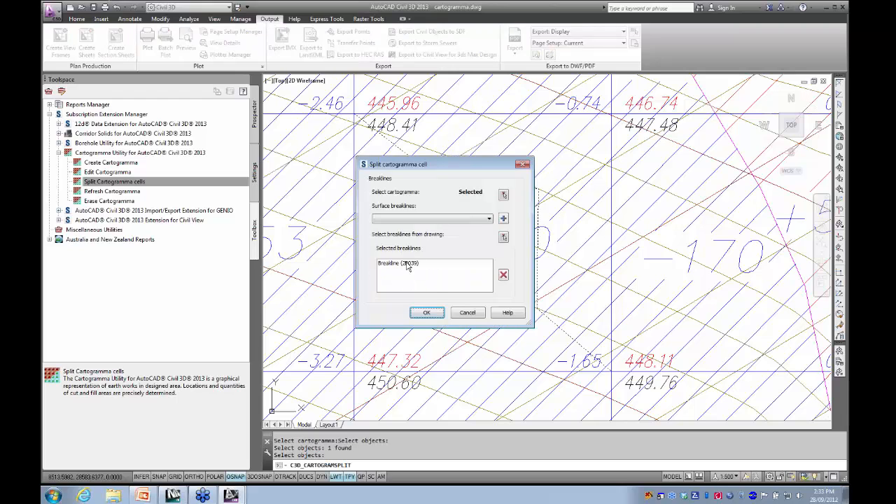
{"action": "left_click", "coordinate": [427, 313]}
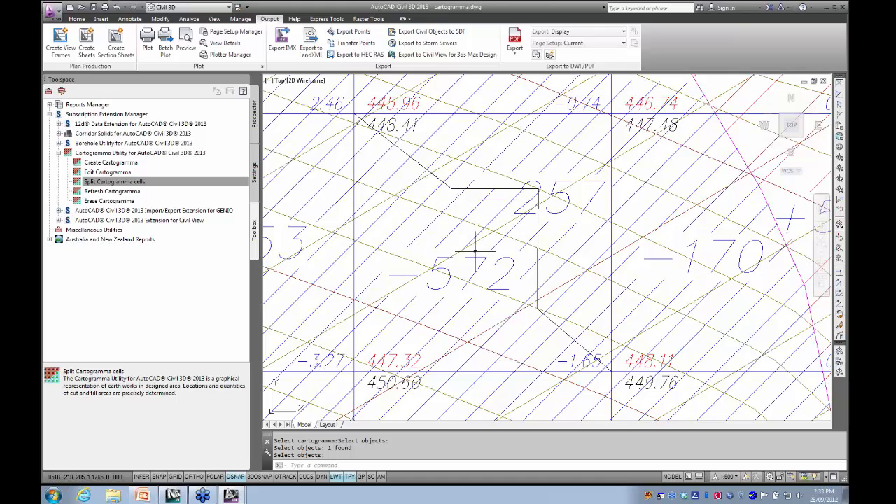
- Move the -257 volume label upward so it sits clear of the splitting polyline, above its horizontal segment
{"action": "scroll", "coordinate": [448, 203], "scroll_direction": "down", "scroll_amount": 4}
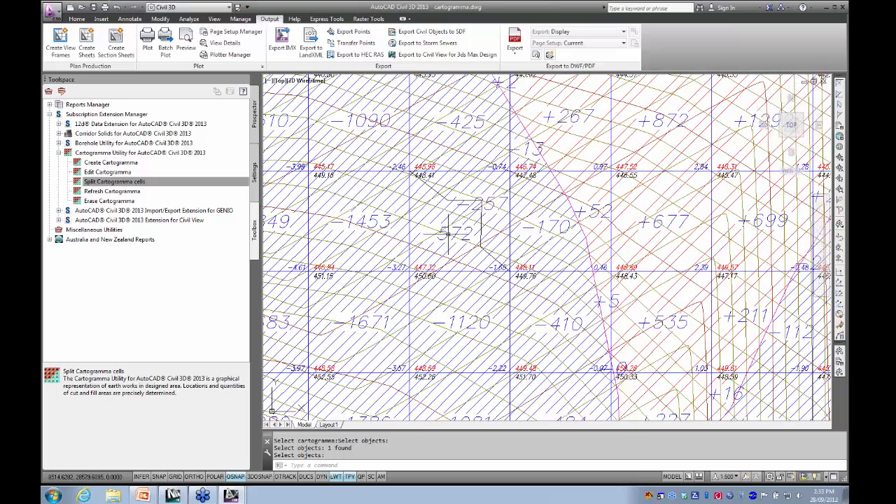
{"action": "middle_click_drag", "start_coordinate": [469, 240], "coordinate": [457, 244]}
{"action": "scroll", "coordinate": [452, 252], "scroll_direction": "up", "scroll_amount": 4}
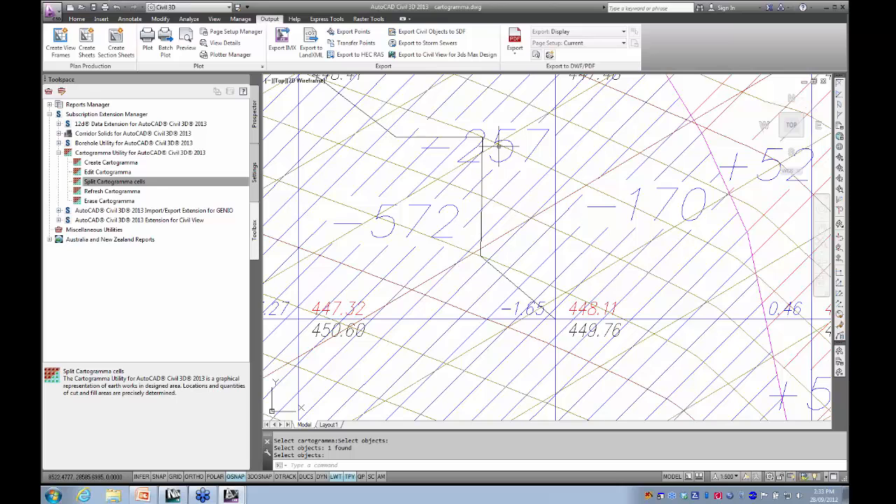
{"action": "key", "text": "Return"}
{"action": "middle_click_drag", "start_coordinate": [483, 143], "coordinate": [448, 268]}
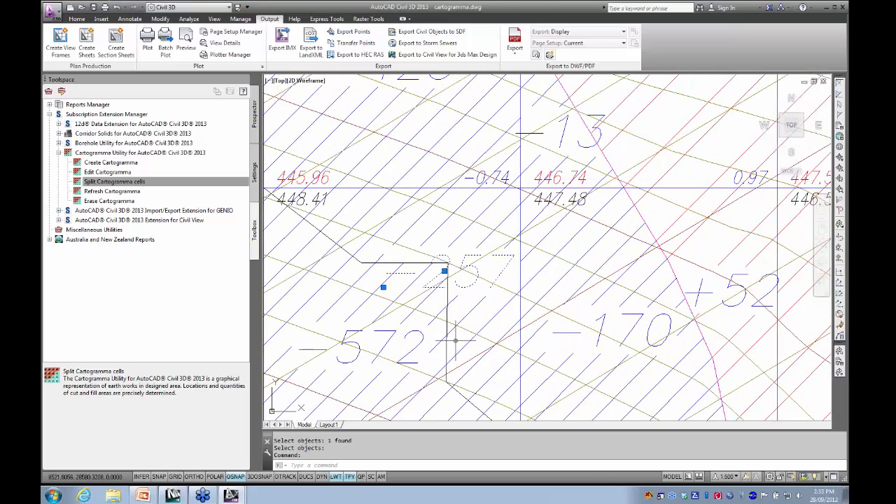
{"action": "left_click", "coordinate": [444, 269]}
{"action": "left_click", "coordinate": [440, 231]}
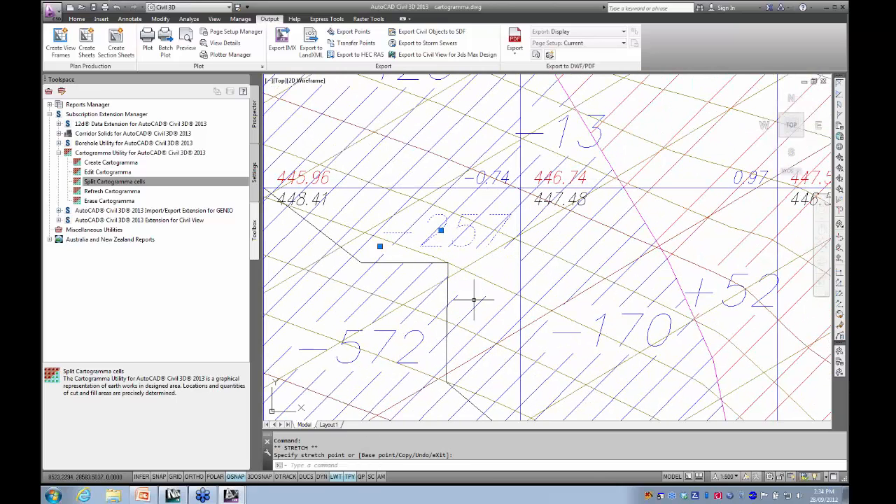
- Move the -257 volume label back down so it sits over the corner of the splitting polyline
{"action": "left_click", "coordinate": [380, 246]}
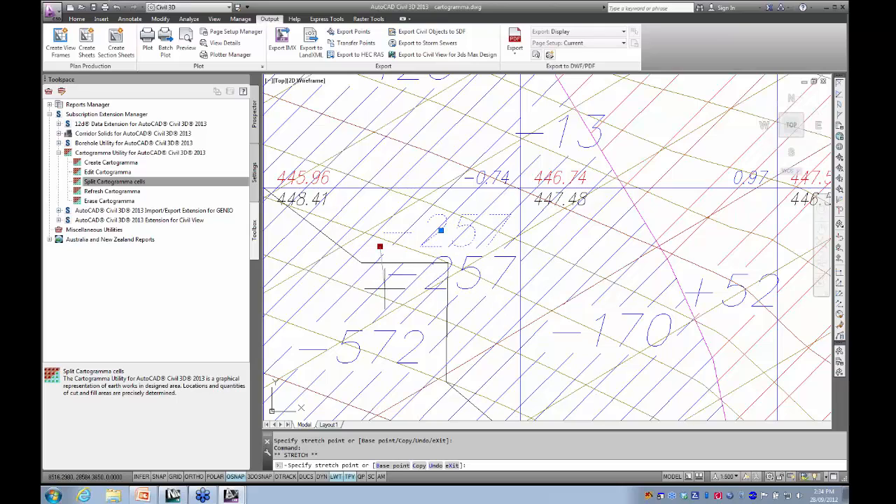
{"action": "left_click", "coordinate": [385, 285]}
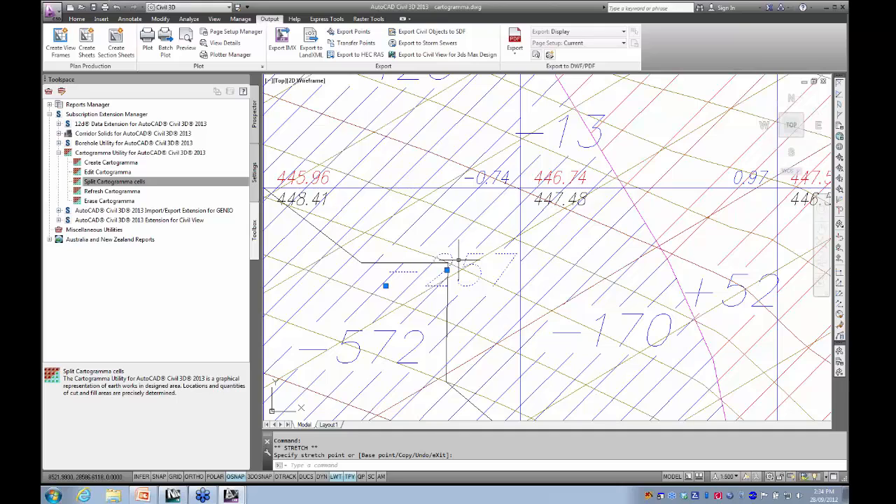
{"action": "key", "text": "Escape"}
- Stretch the lower-right corner of the hatch opening around the -257 label slightly upward to fit the text
{"action": "left_click", "coordinate": [420, 283]}
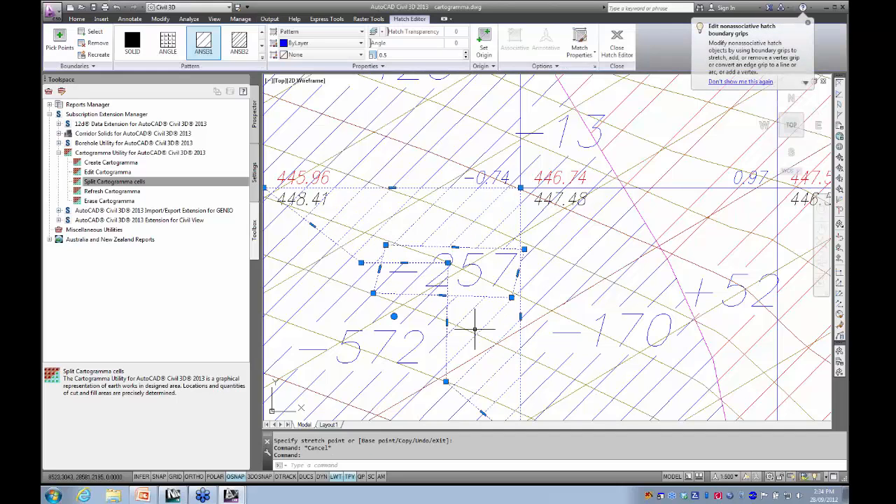
{"action": "left_click", "coordinate": [510, 298]}
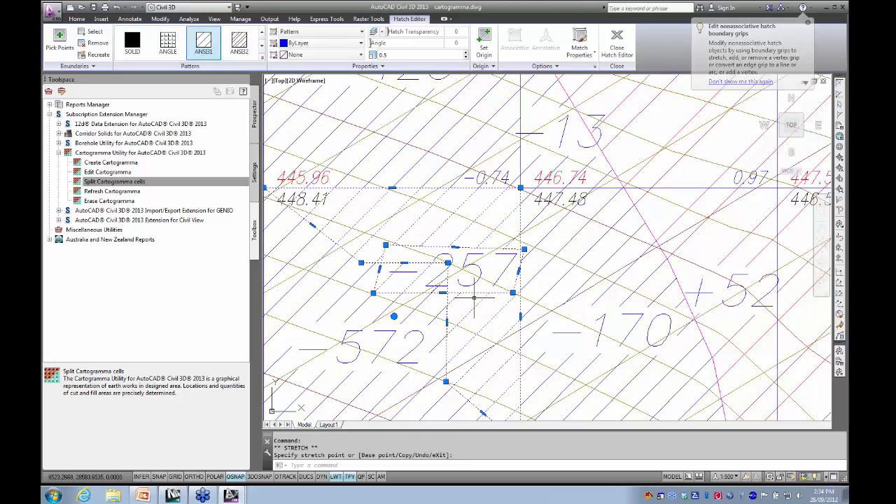
{"action": "key", "text": "Escape"}
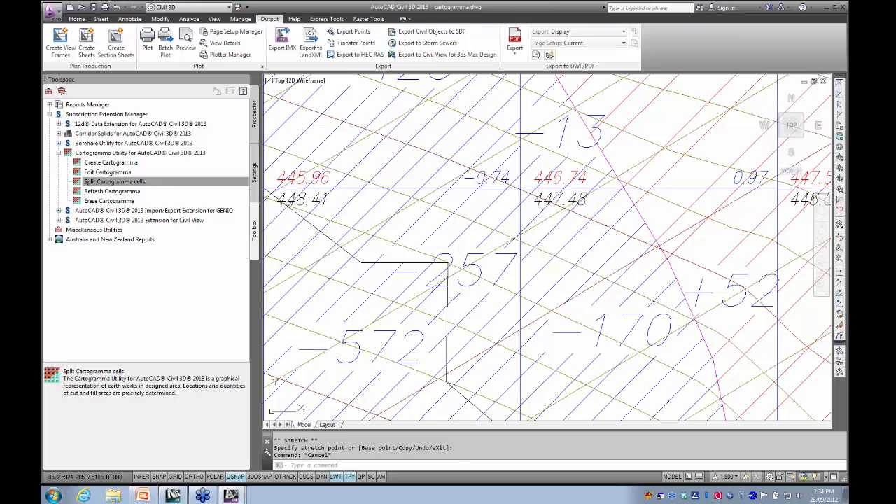
{"action": "left_click", "coordinate": [460, 244]}
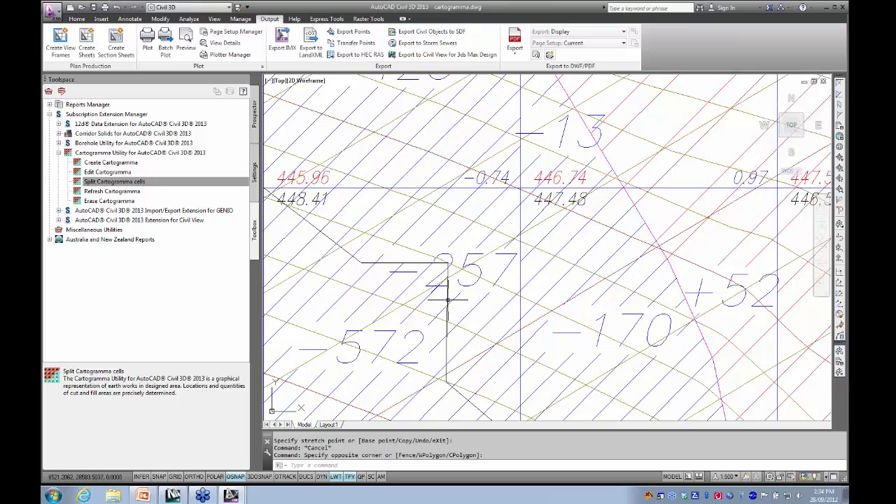
- Remove the whole cartogramma from the drawing with Erase Cartogramma, picking one of its grid lines
{"action": "scroll", "coordinate": [437, 311], "scroll_direction": "down", "scroll_amount": 5}
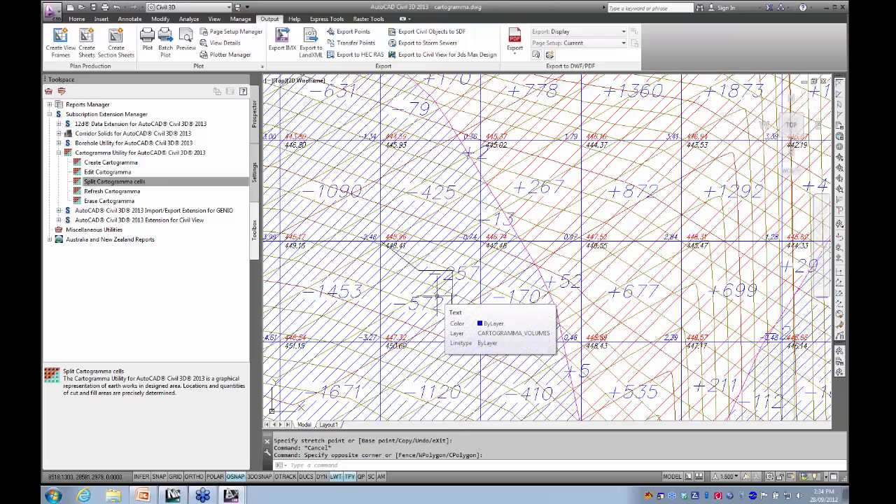
{"action": "scroll", "coordinate": [449, 270], "scroll_direction": "up", "scroll_amount": 4}
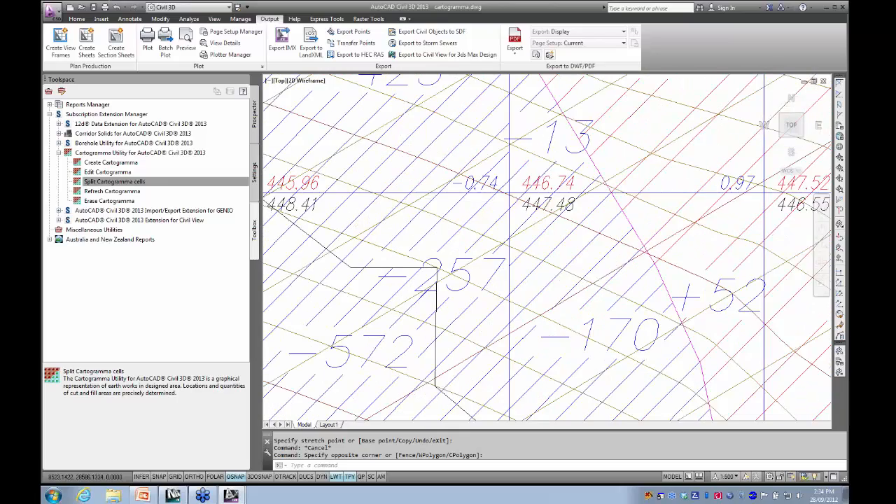
{"action": "scroll", "coordinate": [455, 269], "scroll_direction": "down", "scroll_amount": 4}
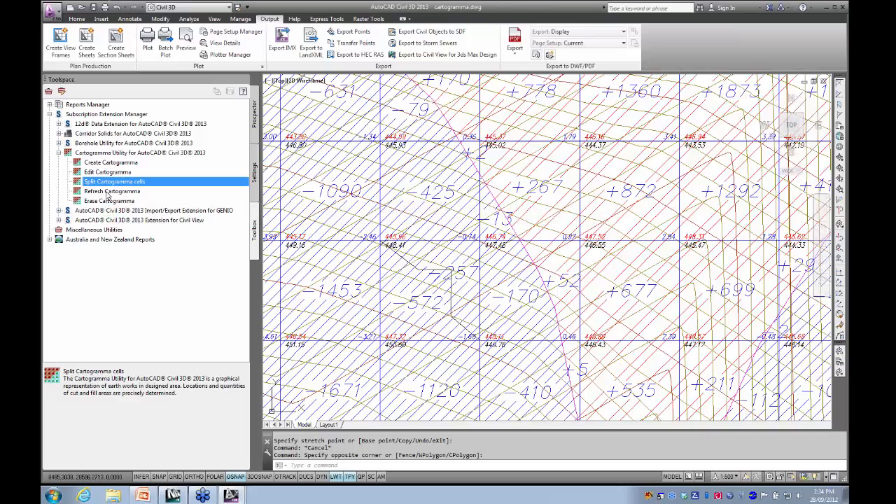
{"action": "scroll", "coordinate": [383, 212], "scroll_direction": "down", "scroll_amount": 8}
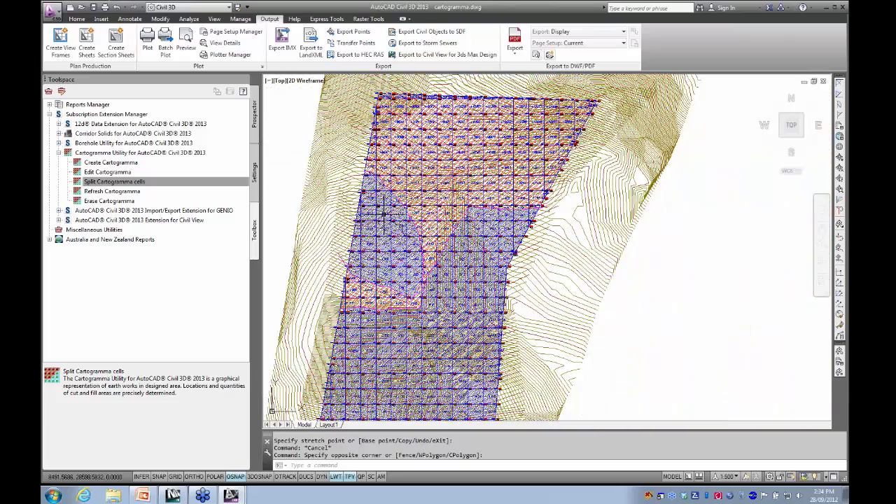
{"action": "middle_click_drag", "start_coordinate": [399, 199], "coordinate": [395, 182]}
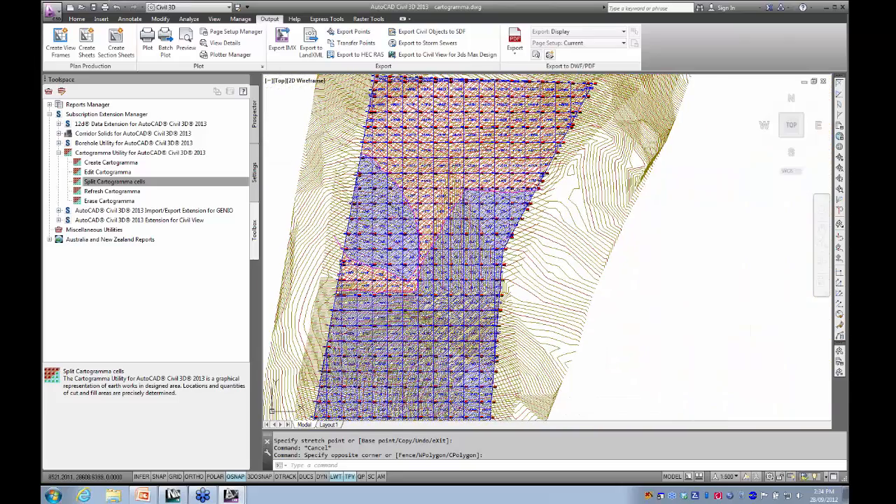
{"action": "left_click", "coordinate": [116, 201]}
{"action": "double_click", "coordinate": [117, 203]}
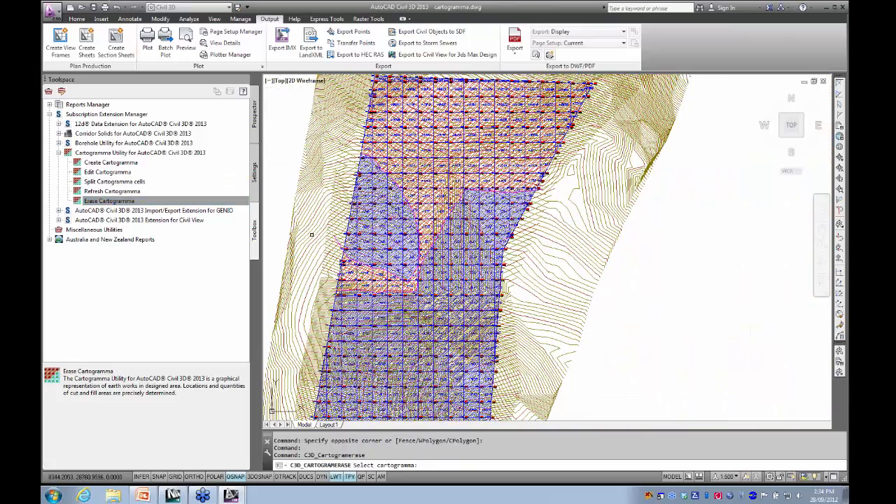
{"action": "scroll", "coordinate": [326, 229], "scroll_direction": "up", "scroll_amount": 6}
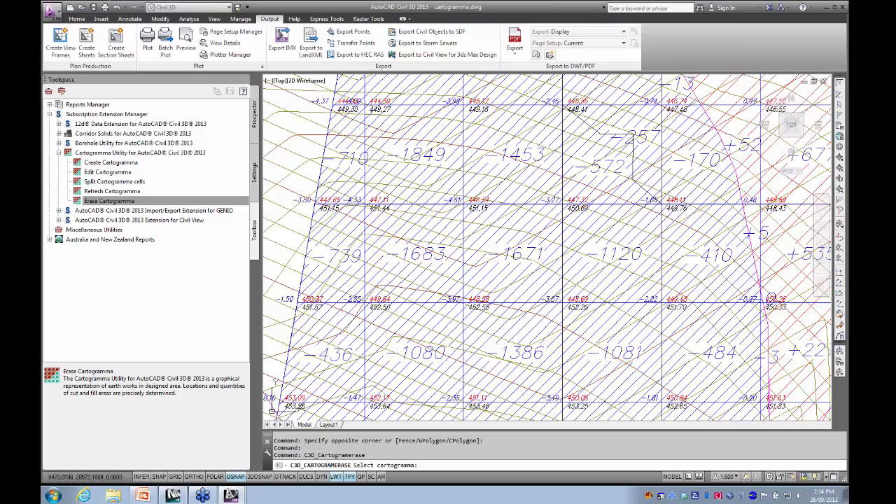
{"action": "left_click", "coordinate": [374, 205]}
{"action": "scroll", "coordinate": [369, 213], "scroll_direction": "down", "scroll_amount": 6}
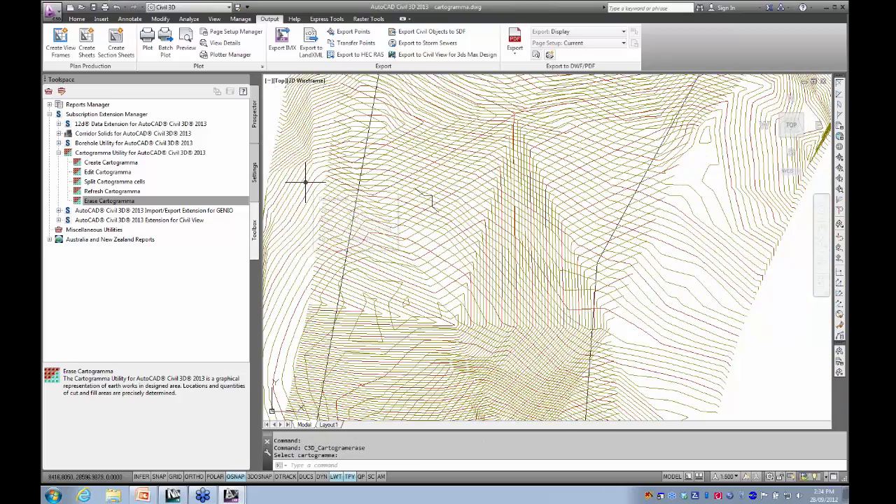
- Examine the splitting polyline and the bare contours after the erasure, and leave the polyline unselected
{"action": "key", "text": "Escape"}
{"action": "scroll", "coordinate": [305, 182], "scroll_direction": "down", "scroll_amount": 5}
{"action": "scroll", "coordinate": [372, 210], "scroll_direction": "up", "scroll_amount": 7}
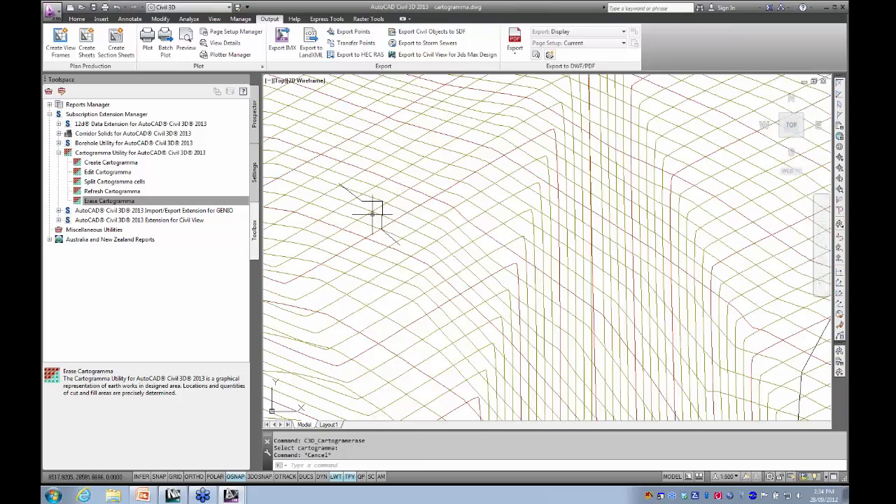
{"action": "left_click", "coordinate": [375, 202]}
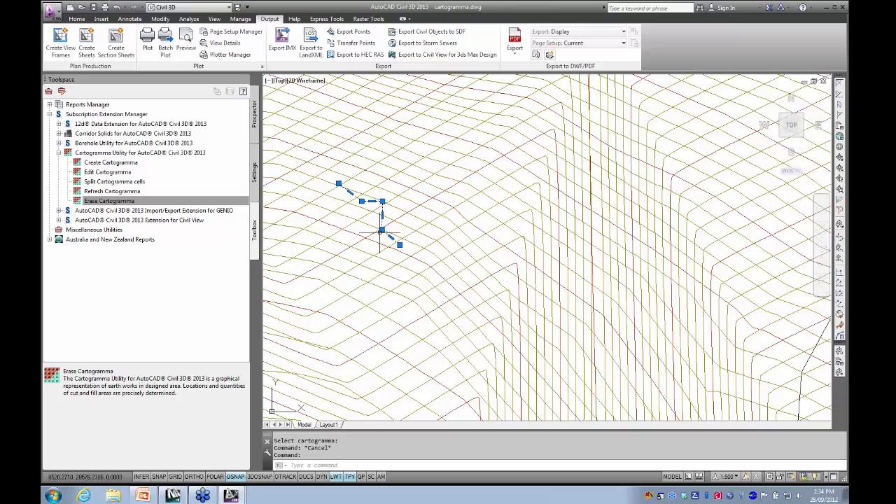
{"action": "scroll", "coordinate": [381, 231], "scroll_direction": "down", "scroll_amount": 8}
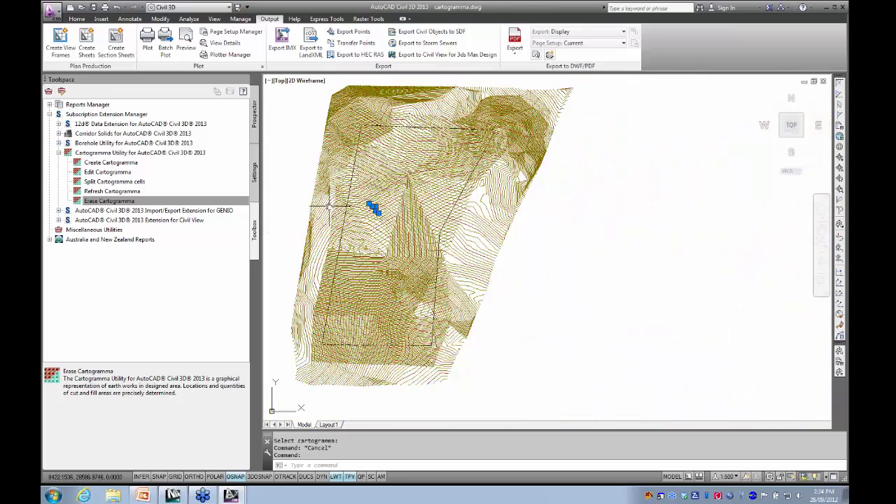
{"action": "middle_click_drag", "start_coordinate": [329, 206], "coordinate": [403, 198]}
{"action": "key", "text": "Escape"}
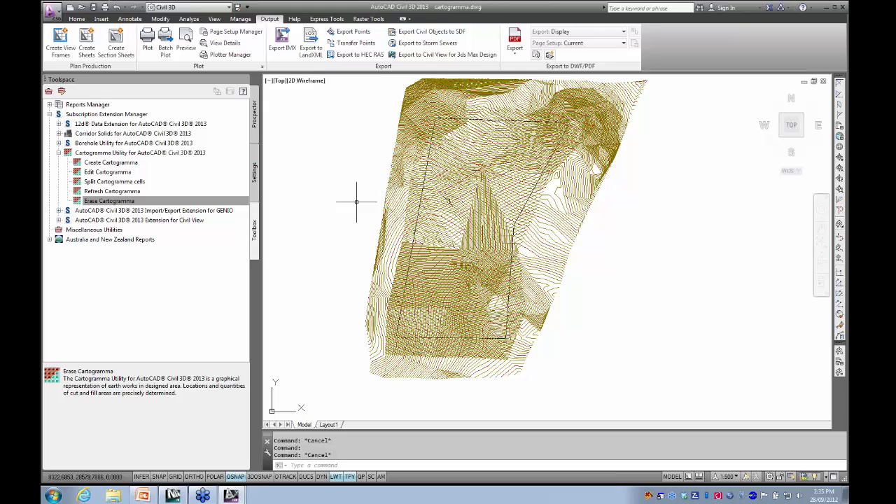
- Set the uniform background colour of 2D model space to Black in the display options
{"action": "type", "text": "op"}
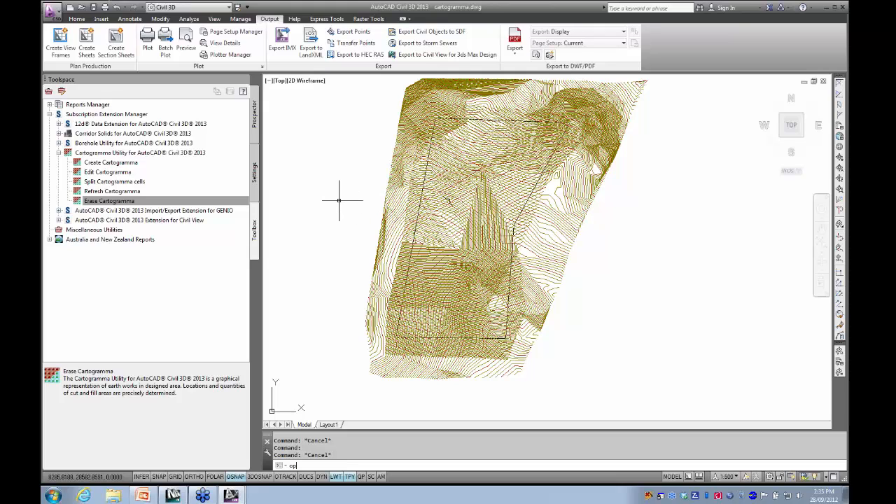
{"action": "key", "text": "Return"}
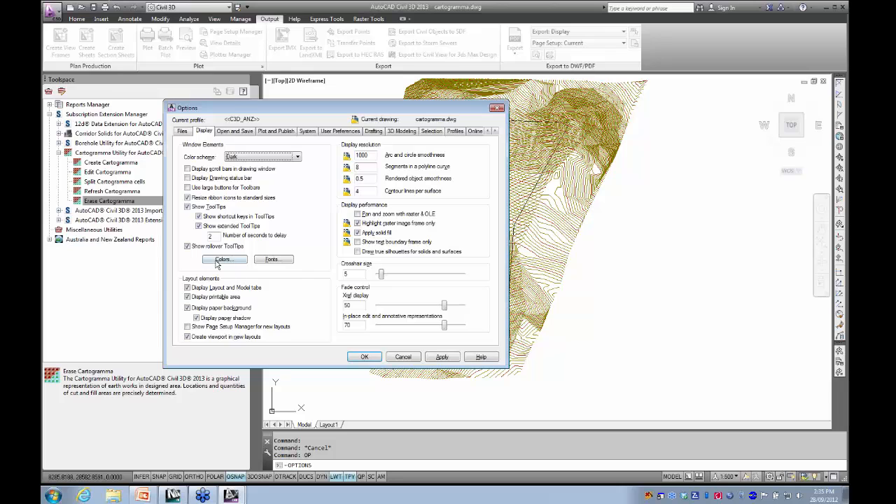
{"action": "left_click", "coordinate": [222, 259]}
{"action": "left_click", "coordinate": [428, 136]}
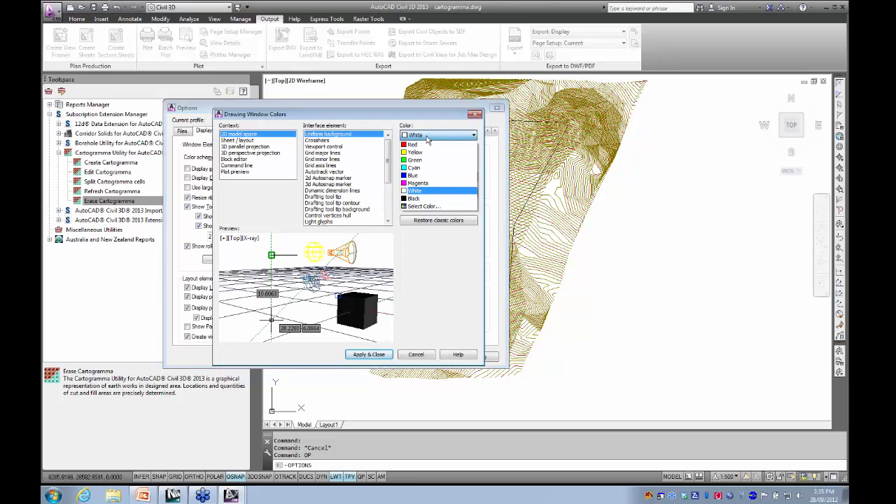
{"action": "left_click", "coordinate": [418, 203]}
{"action": "left_click", "coordinate": [369, 354]}
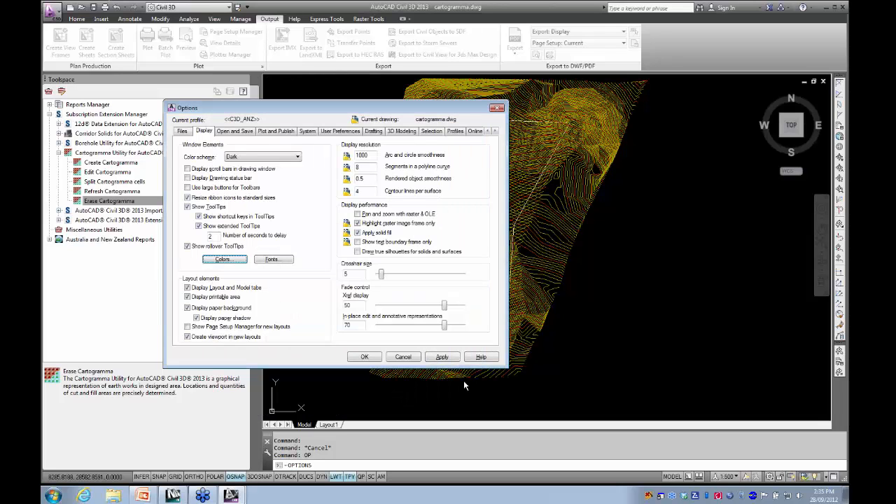
{"action": "left_click", "coordinate": [364, 358]}
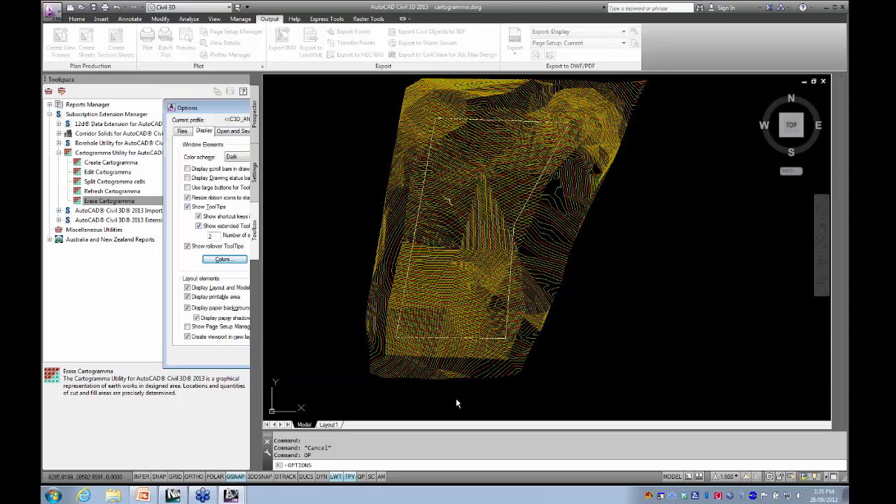
- Close cartogramma.dwg without saving and open solids model.dwg from the extensions folder
{"action": "left_click", "coordinate": [823, 81]}
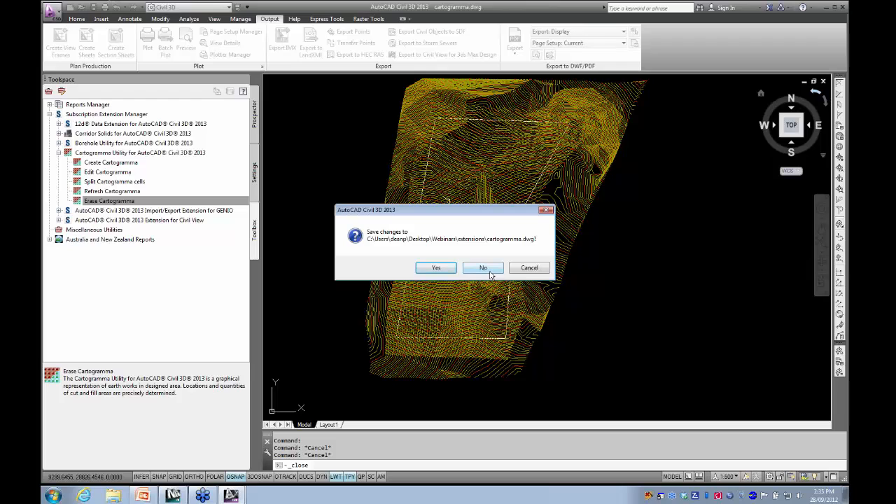
{"action": "left_click", "coordinate": [469, 269]}
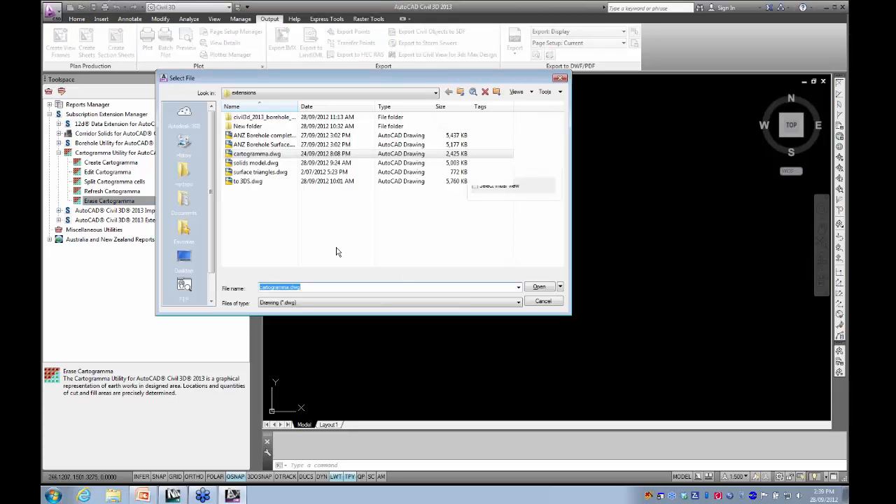
{"action": "left_click", "coordinate": [256, 163]}
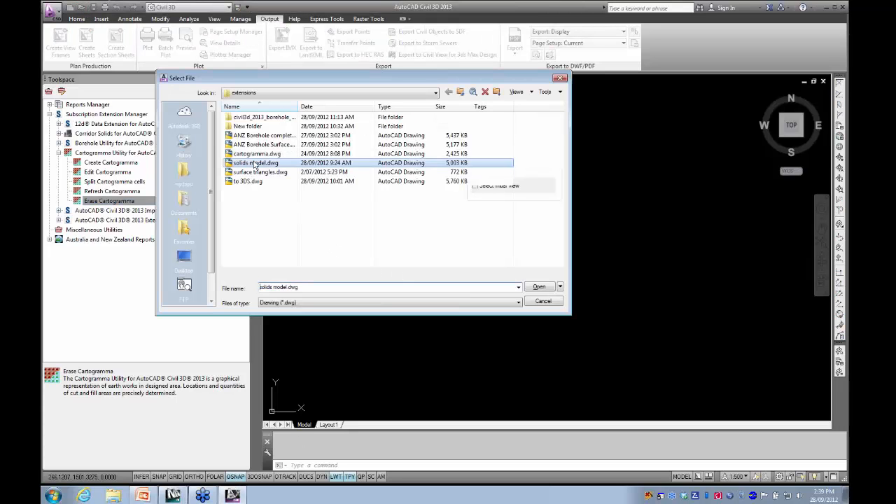
{"action": "left_click", "coordinate": [539, 287]}
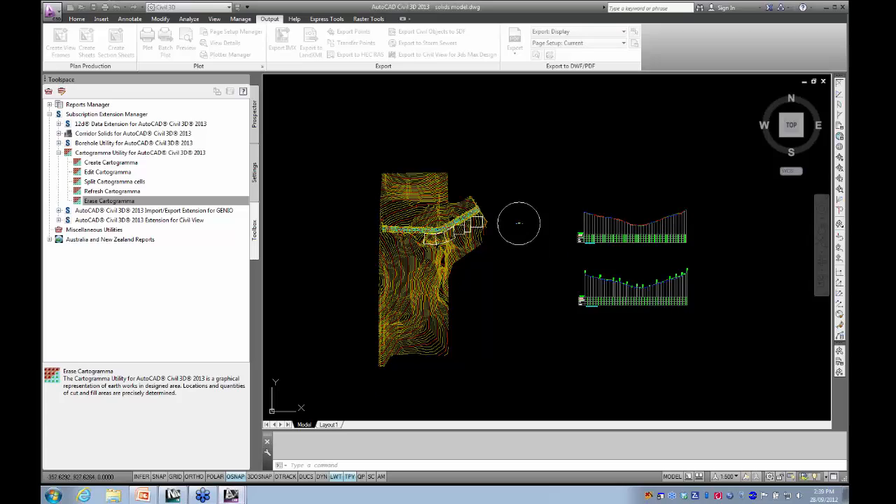
- Split the corridor region RG - Assembly - (1) - (2) at about station 153.7 m, in line with the first lot's western boundary
{"action": "scroll", "coordinate": [420, 236], "scroll_direction": "up", "scroll_amount": 6}
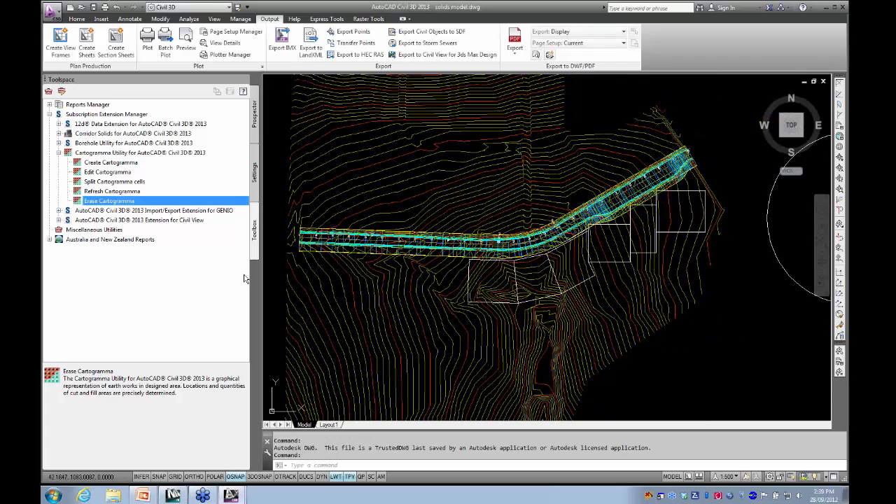
{"action": "scroll", "coordinate": [465, 242], "scroll_direction": "up", "scroll_amount": 3}
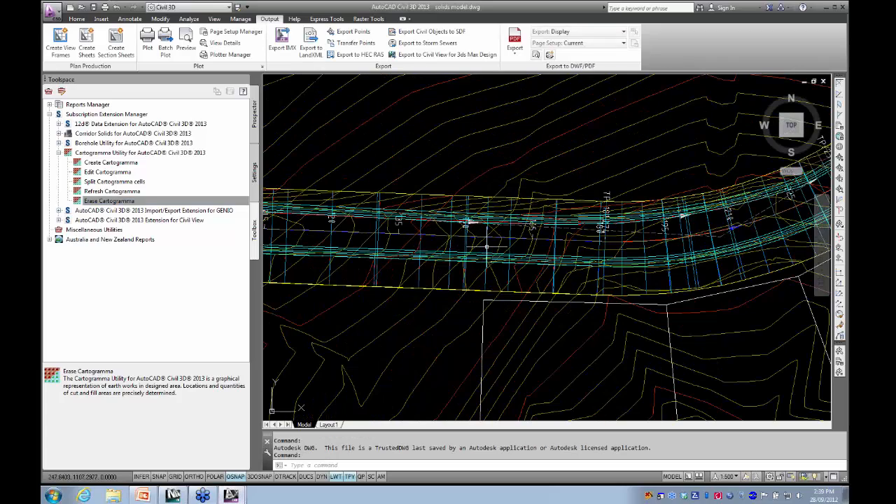
{"action": "left_click", "coordinate": [487, 244]}
{"action": "scroll", "coordinate": [486, 244], "scroll_direction": "down", "scroll_amount": 5}
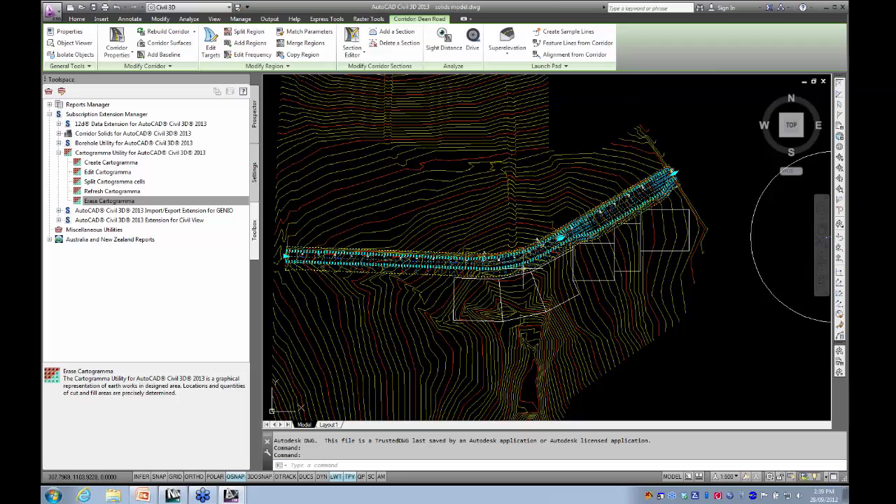
{"action": "left_click", "coordinate": [250, 35]}
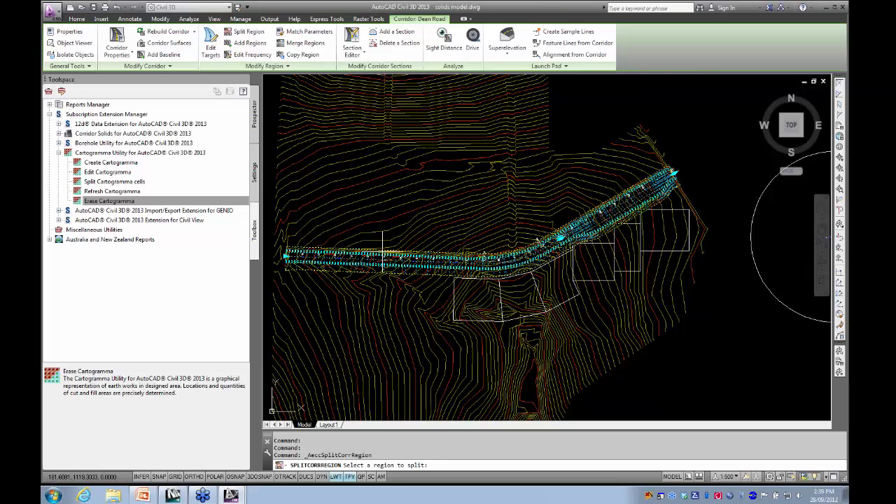
{"action": "left_click", "coordinate": [429, 261]}
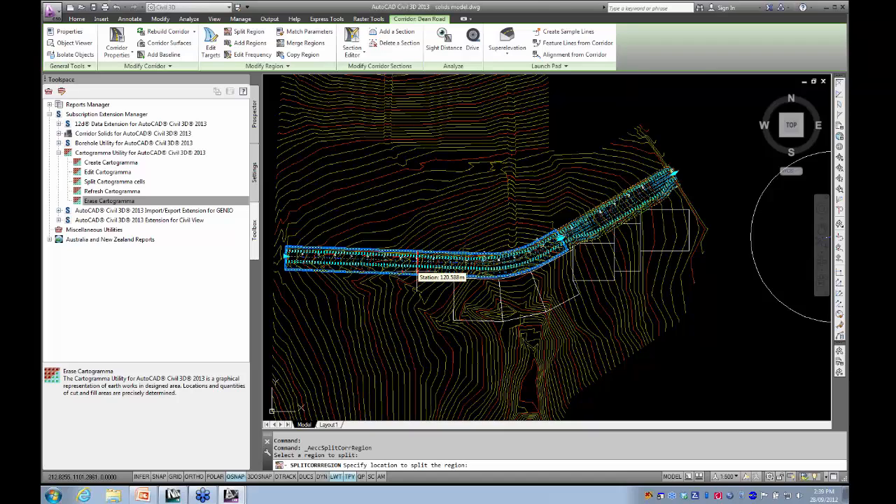
{"action": "scroll", "coordinate": [418, 260], "scroll_direction": "up", "scroll_amount": 5}
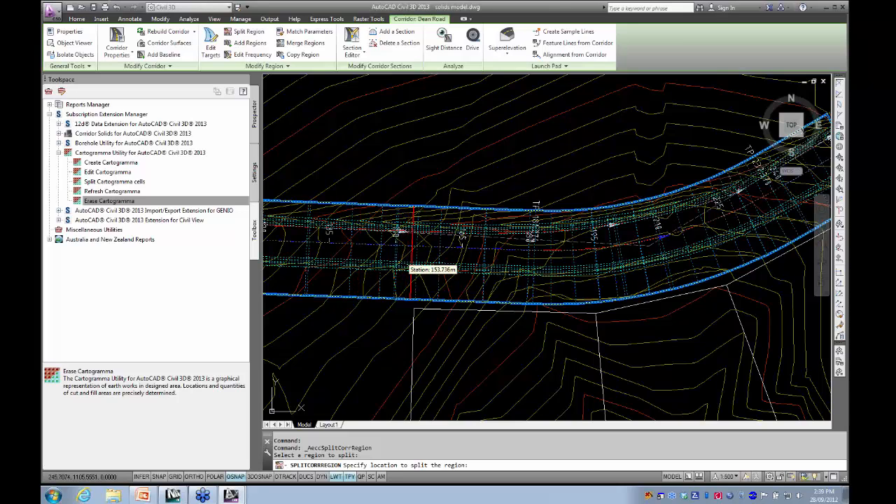
{"action": "left_click", "coordinate": [412, 262]}
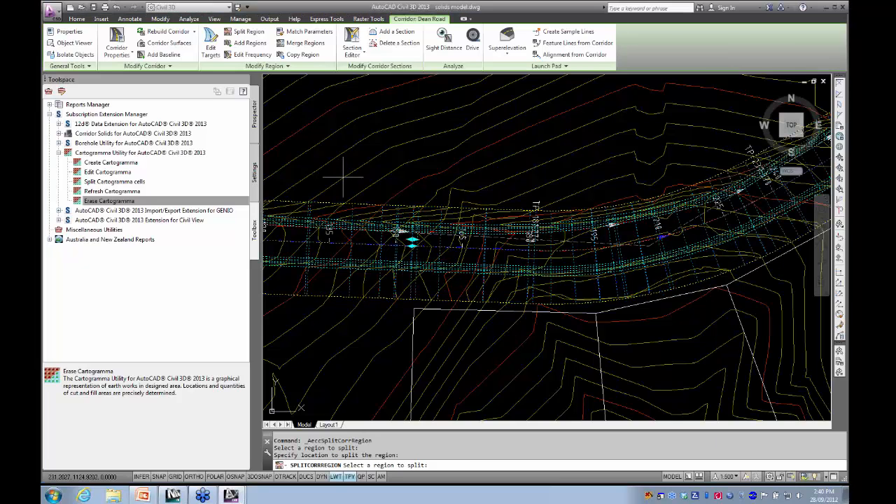
{"action": "key", "text": "Escape"}
{"action": "scroll", "coordinate": [344, 161], "scroll_direction": "down", "scroll_amount": 4}
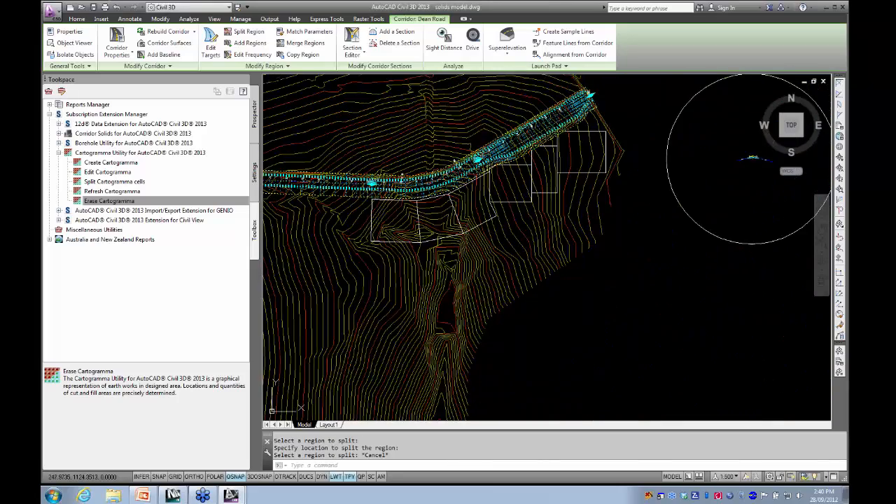
- Deselect the Dean Road corridor and start Extract Corridor Solids from the Corridor Solids extension
{"action": "scroll", "coordinate": [345, 146], "scroll_direction": "down", "scroll_amount": 2}
{"action": "middle_click_drag", "start_coordinate": [345, 146], "coordinate": [423, 198]}
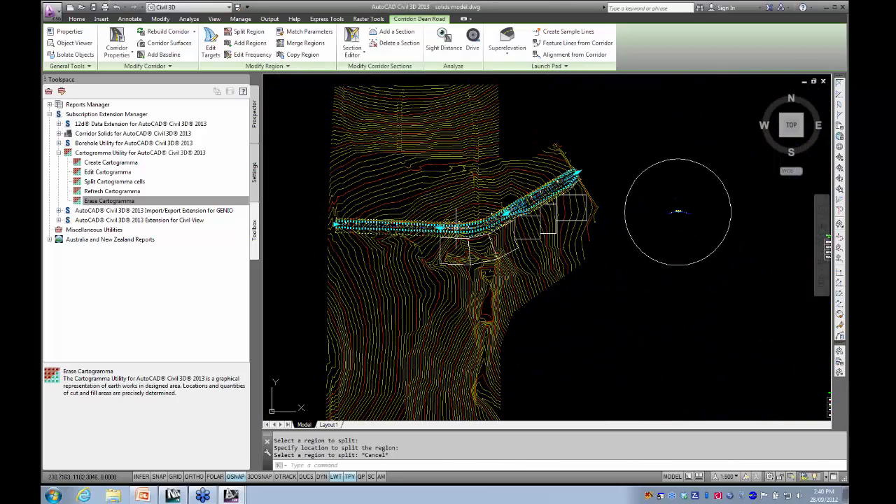
{"action": "key", "text": "Escape"}
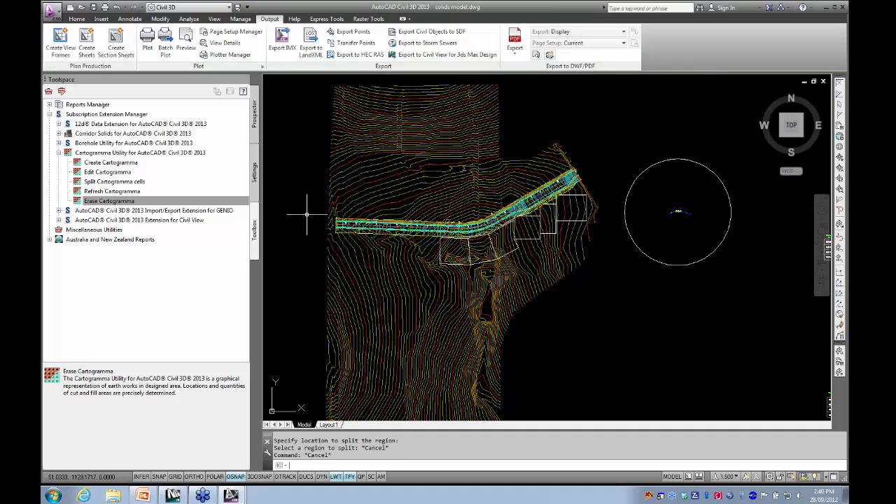
{"action": "left_click", "coordinate": [60, 152]}
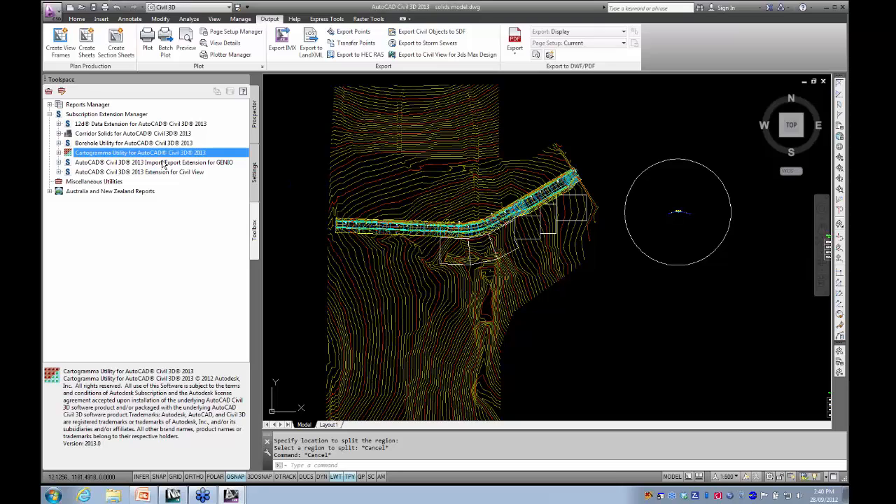
{"action": "left_click", "coordinate": [60, 133]}
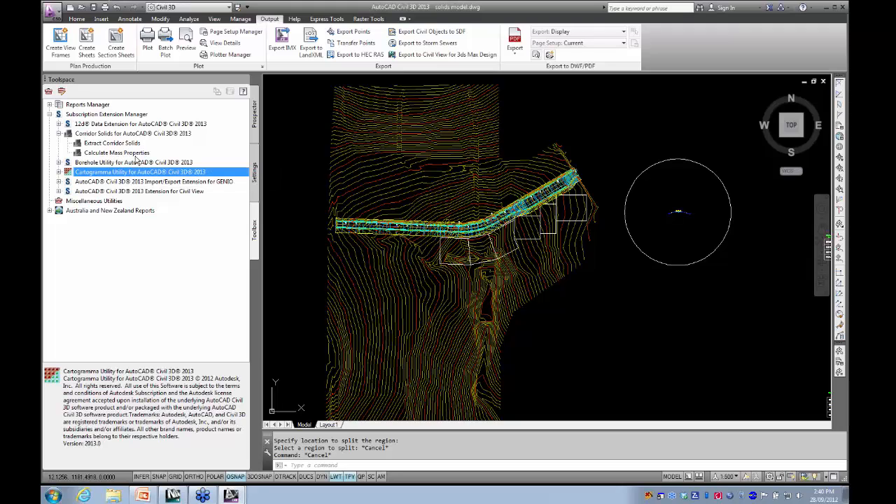
{"action": "left_click", "coordinate": [117, 144]}
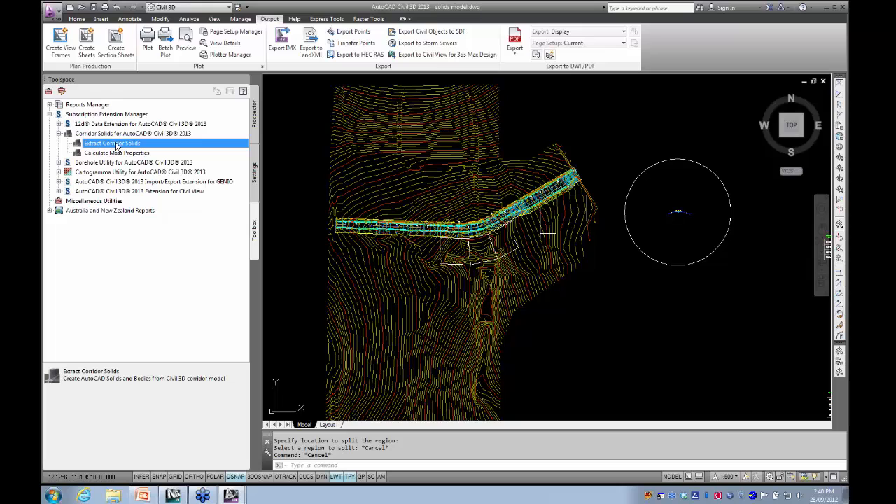
{"action": "double_click", "coordinate": [118, 143]}
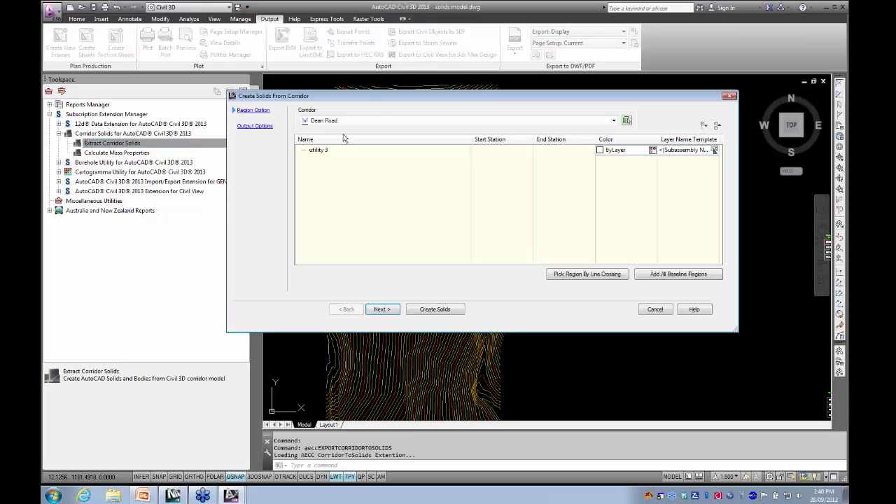
- Add all baseline regions of the Dean Road corridor to the solids extraction and review the listed subassembly shapes and links
{"action": "left_click_drag", "start_coordinate": [380, 97], "coordinate": [263, 97]}
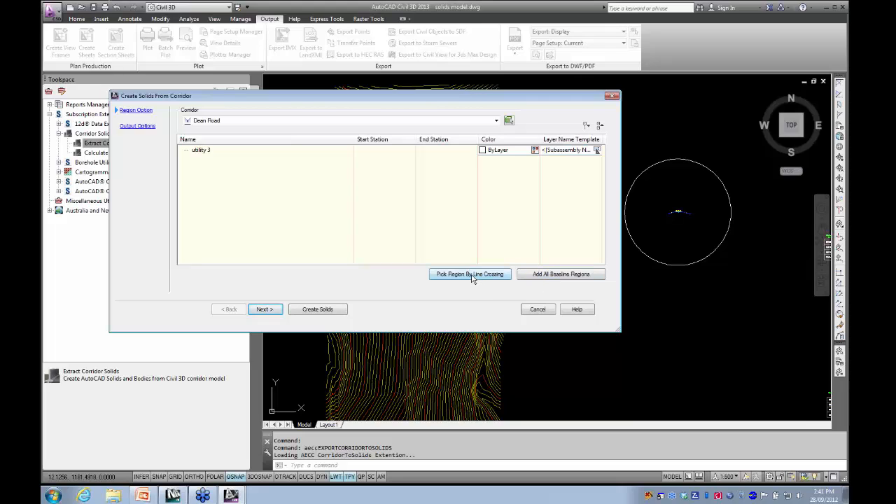
{"action": "left_click", "coordinate": [553, 275]}
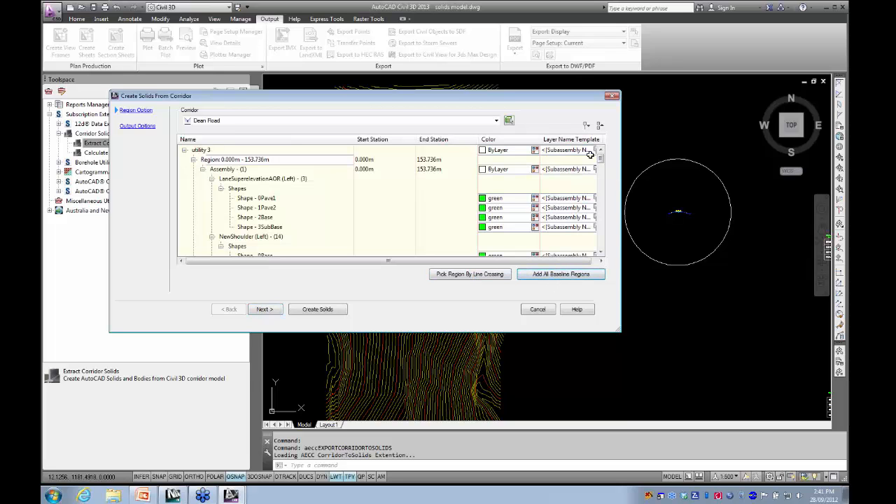
{"action": "left_click_drag", "start_coordinate": [505, 104], "coordinate": [562, 155]}
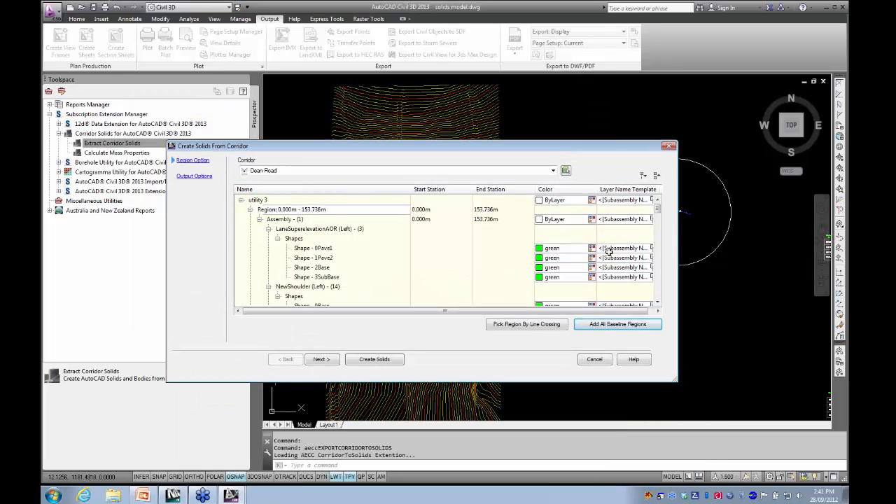
{"action": "scroll", "coordinate": [660, 218], "scroll_direction": "down", "scroll_amount": 2}
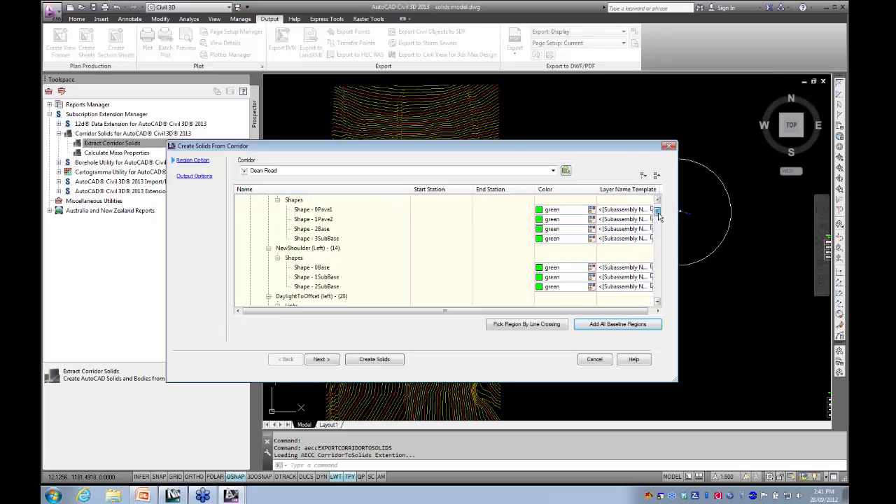
{"action": "scroll", "coordinate": [658, 217], "scroll_direction": "down", "scroll_amount": 3}
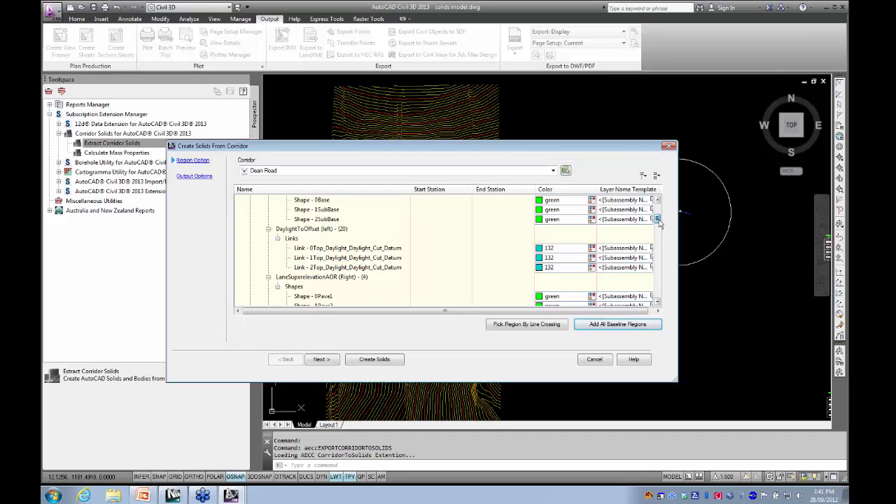
{"action": "scroll", "coordinate": [659, 222], "scroll_direction": "down", "scroll_amount": 2}
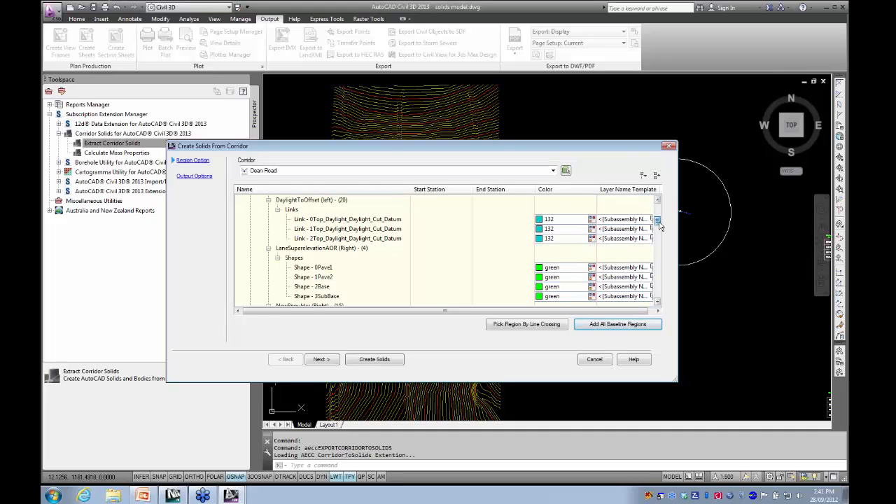
{"action": "left_click_drag", "start_coordinate": [659, 224], "coordinate": [661, 231]}
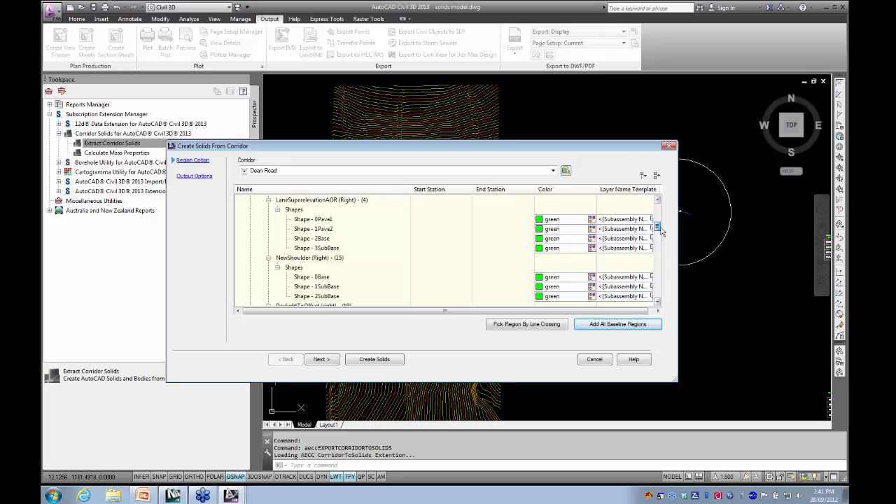
{"action": "left_click_drag", "start_coordinate": [661, 231], "coordinate": [658, 207]}
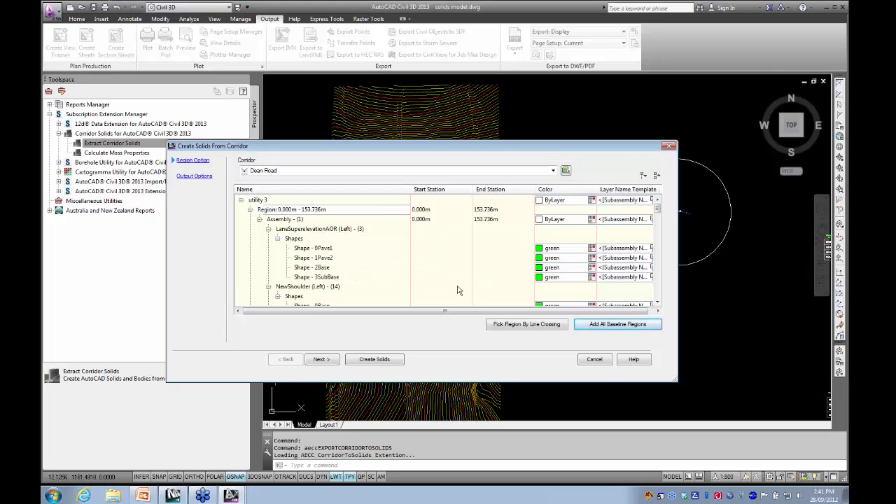
- In region 0.000m - 153.736m, set LaneSuperelevationAOR (Left) Shape - 0Pave1 to red and Shape - 2Base to color 31
{"action": "left_click", "coordinate": [569, 250]}
{"action": "left_click", "coordinate": [592, 250]}
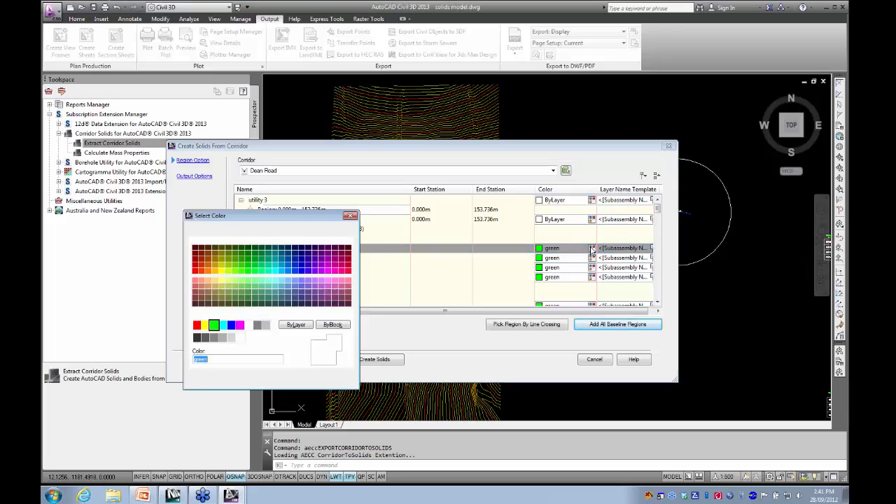
{"action": "left_click", "coordinate": [197, 325]}
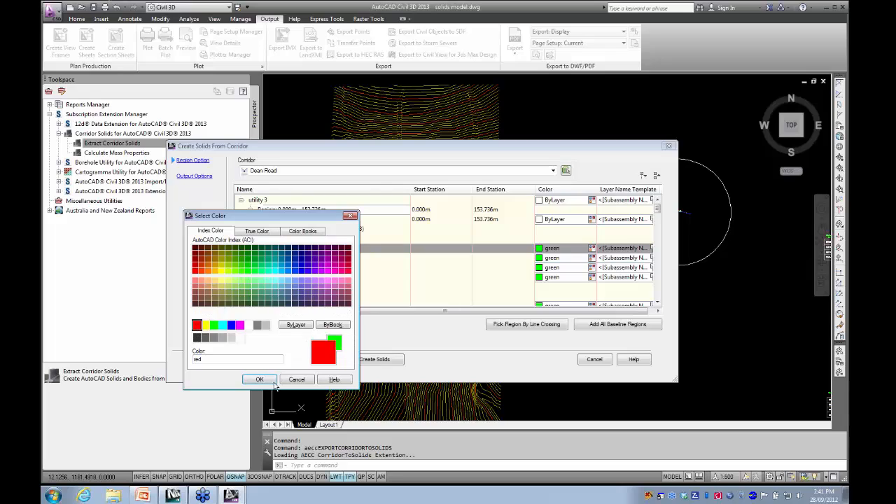
{"action": "left_click", "coordinate": [258, 378]}
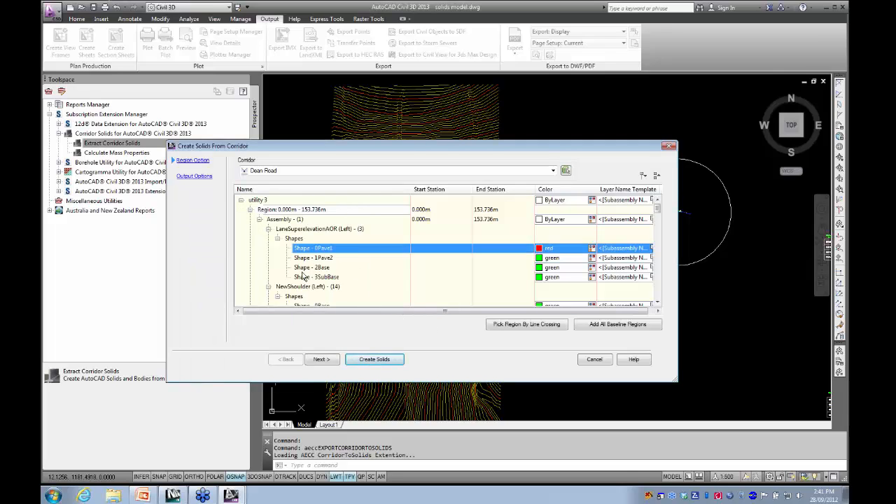
{"action": "left_click", "coordinate": [554, 267]}
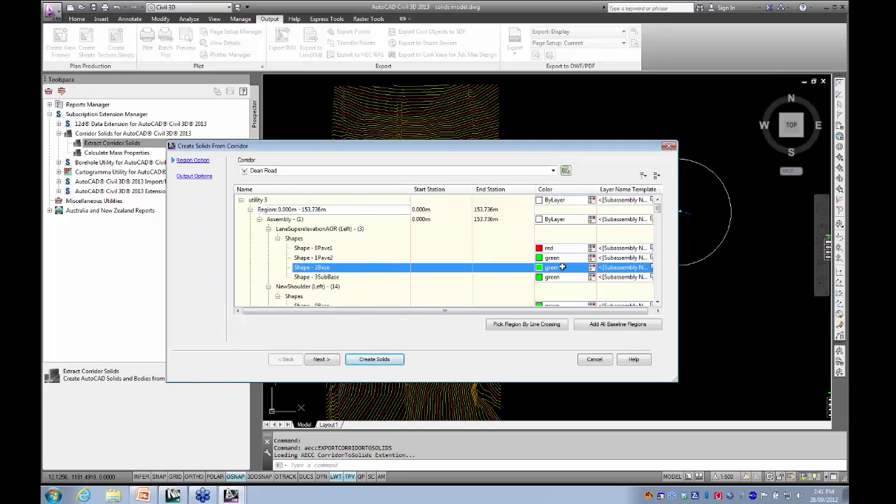
{"action": "left_click", "coordinate": [583, 271]}
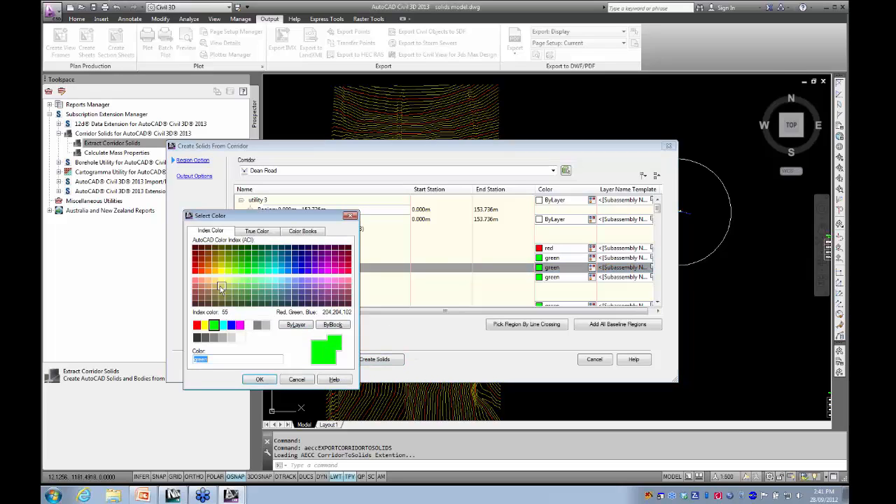
{"action": "left_click", "coordinate": [208, 281]}
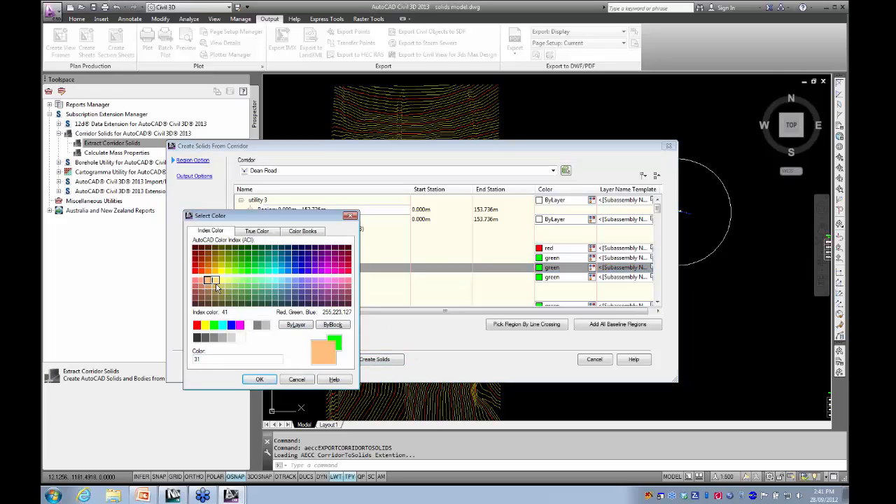
{"action": "left_click", "coordinate": [258, 379]}
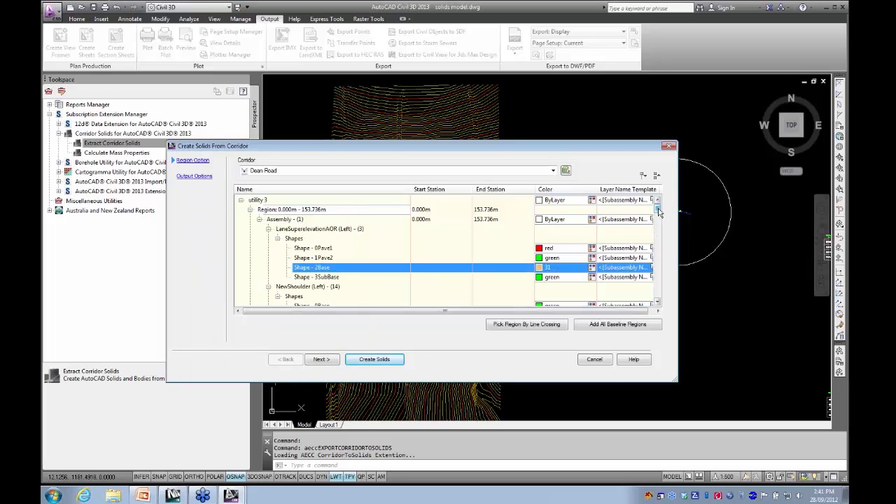
{"action": "left_click_drag", "start_coordinate": [659, 208], "coordinate": [669, 228]}
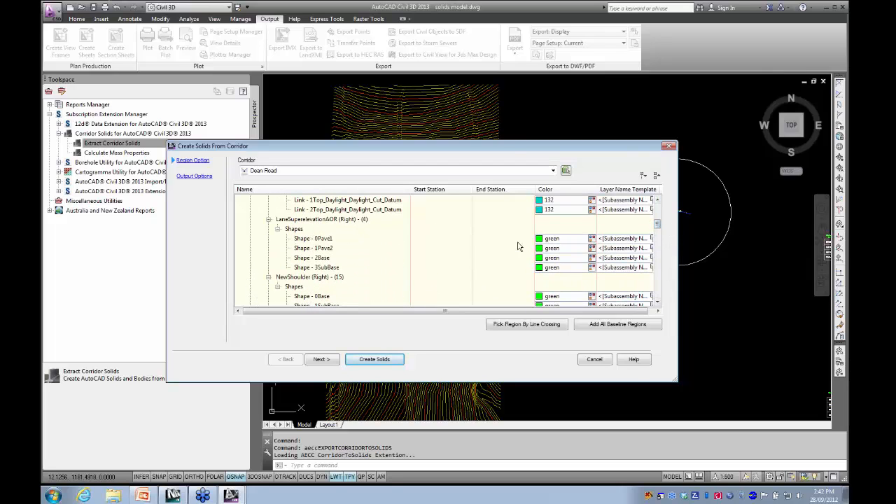
{"action": "left_click", "coordinate": [561, 239]}
{"action": "left_click", "coordinate": [592, 239]}
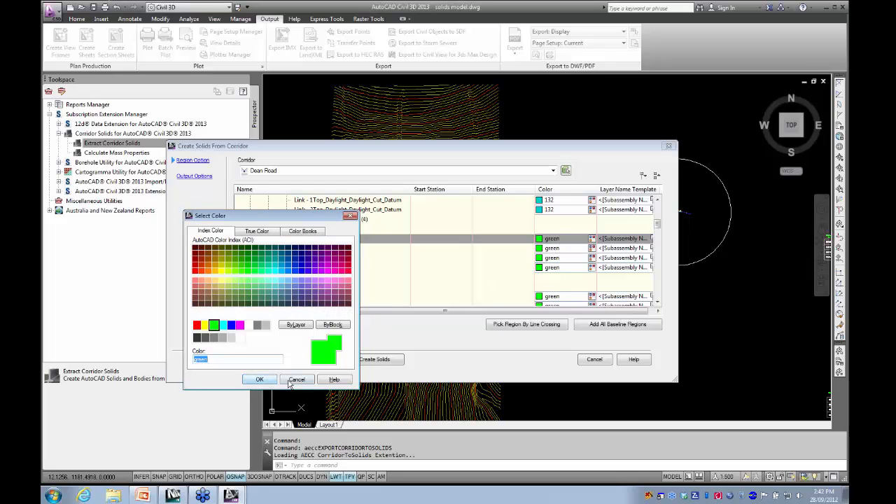
{"action": "left_click", "coordinate": [259, 379]}
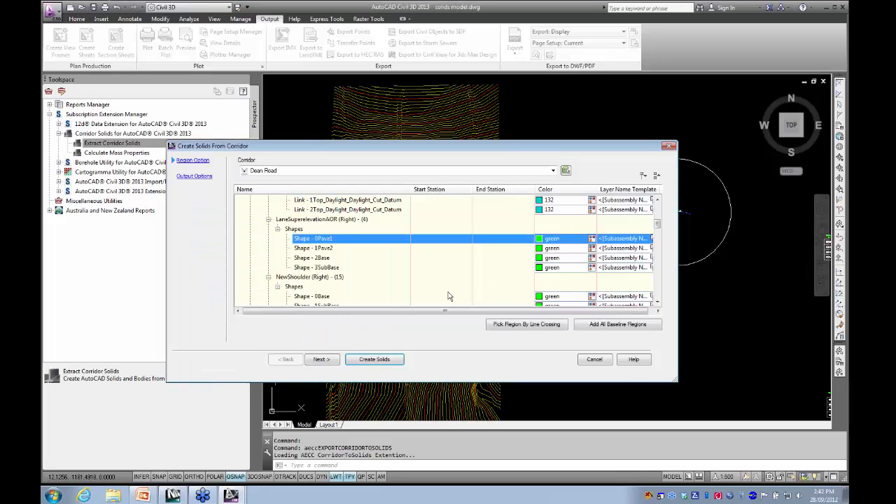
{"action": "left_click", "coordinate": [557, 258], "text": "ctrl"}
{"action": "left_click", "coordinate": [559, 268], "text": "ctrl"}
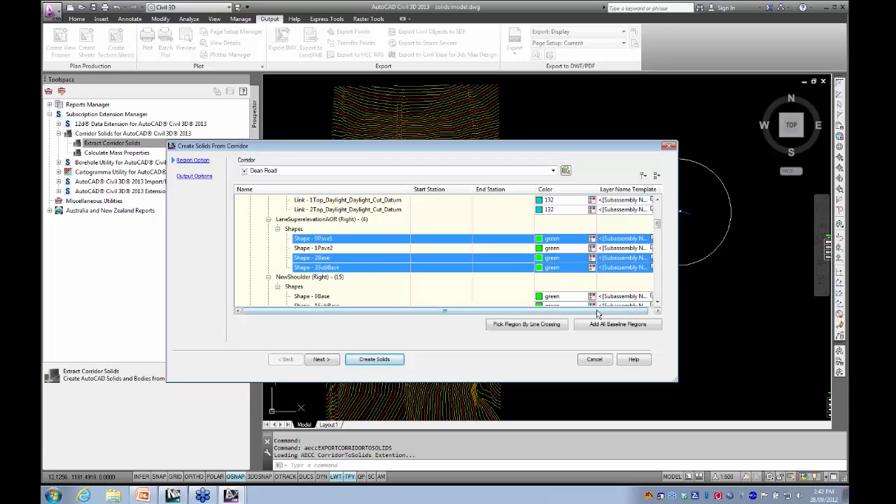
- For LaneSuperelevationAOR (Right), set the color of Shape - 0Pave1 to red and of Shape - 2Base to 31
{"action": "left_click", "coordinate": [554, 241]}
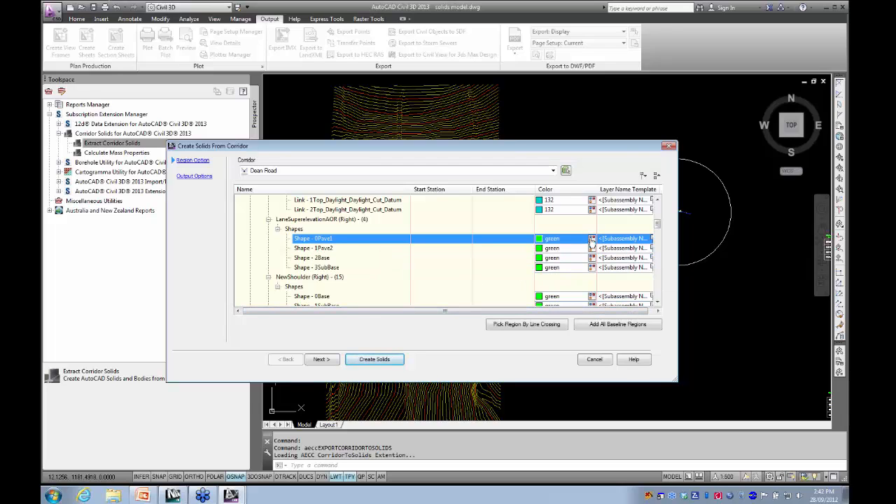
{"action": "left_click", "coordinate": [581, 243]}
{"action": "left_click", "coordinate": [197, 325]}
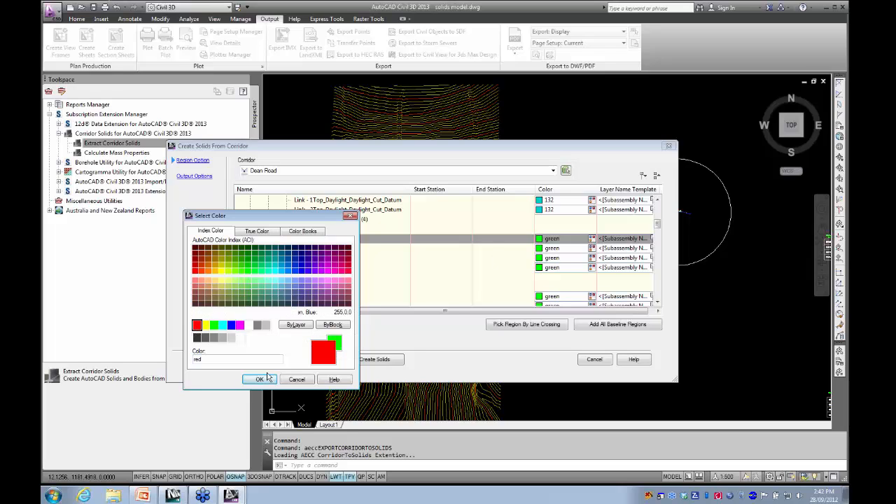
{"action": "left_click", "coordinate": [259, 378]}
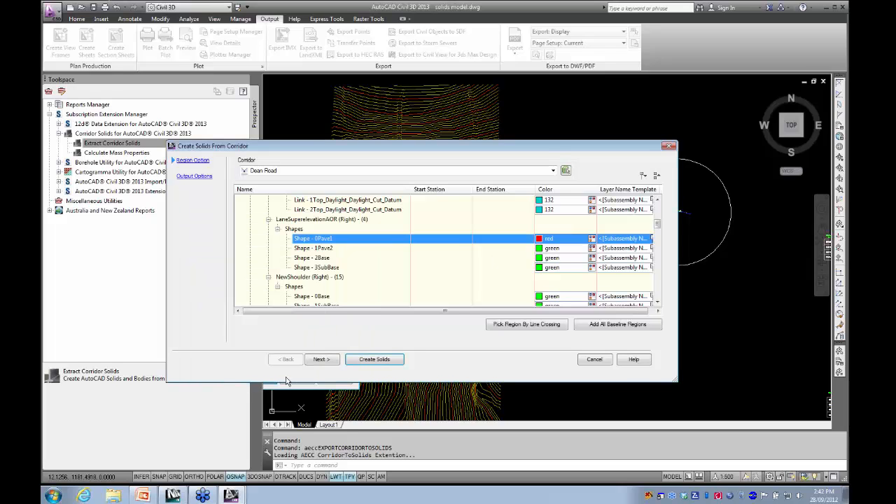
{"action": "left_click", "coordinate": [562, 258]}
{"action": "left_click", "coordinate": [588, 262]}
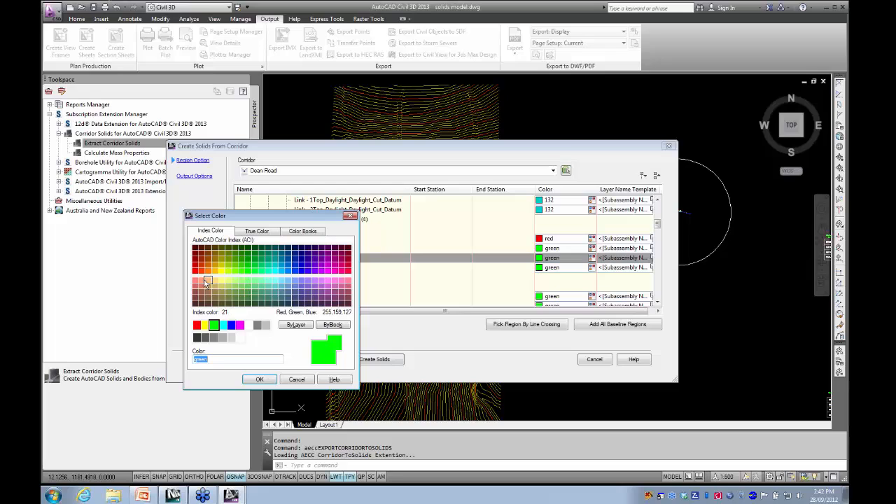
{"action": "left_click", "coordinate": [208, 281]}
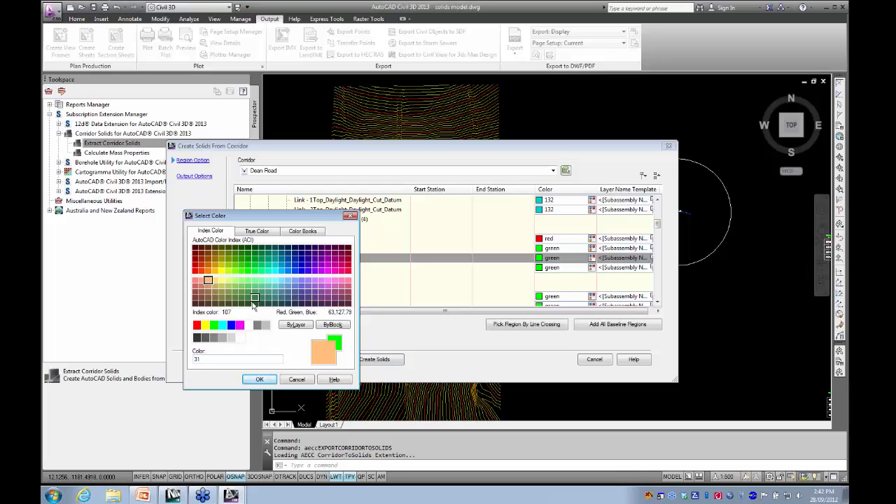
{"action": "left_click", "coordinate": [259, 380]}
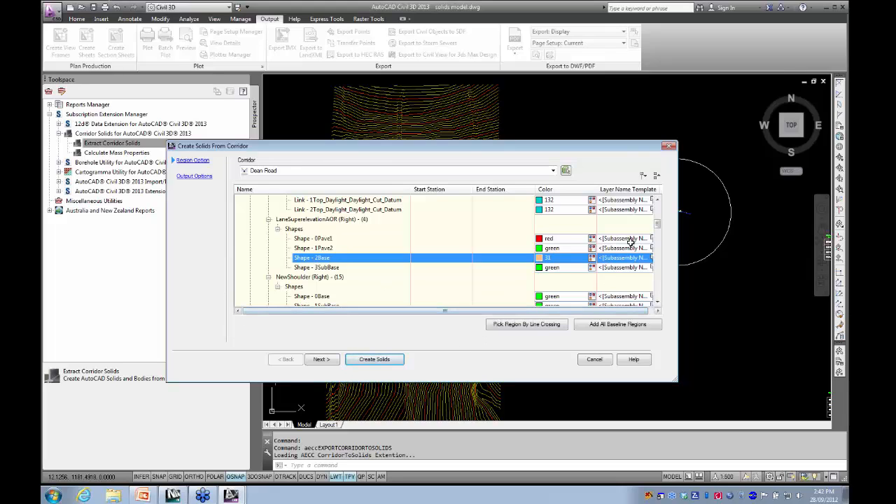
- In the output options, choose AutoCAD 3D Solids (based on corridor sampling) as the object type and uncover the corridor behind the dialog
{"action": "left_click", "coordinate": [194, 176]}
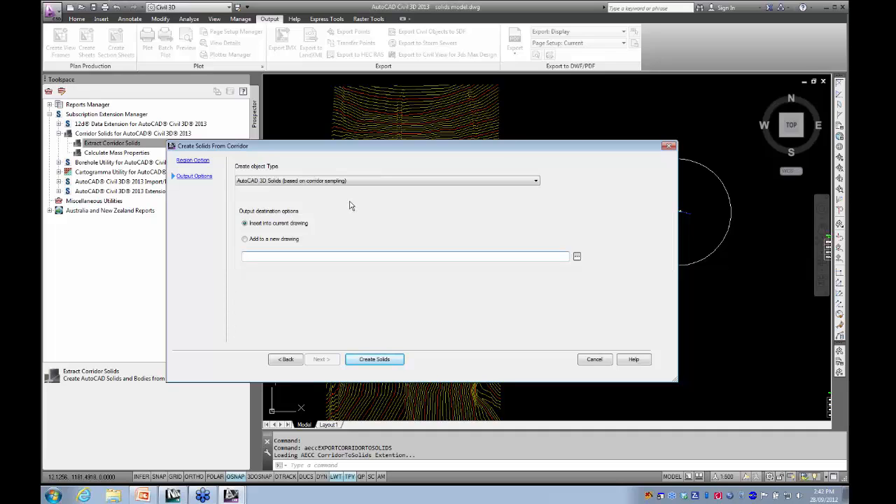
{"action": "left_click", "coordinate": [535, 182]}
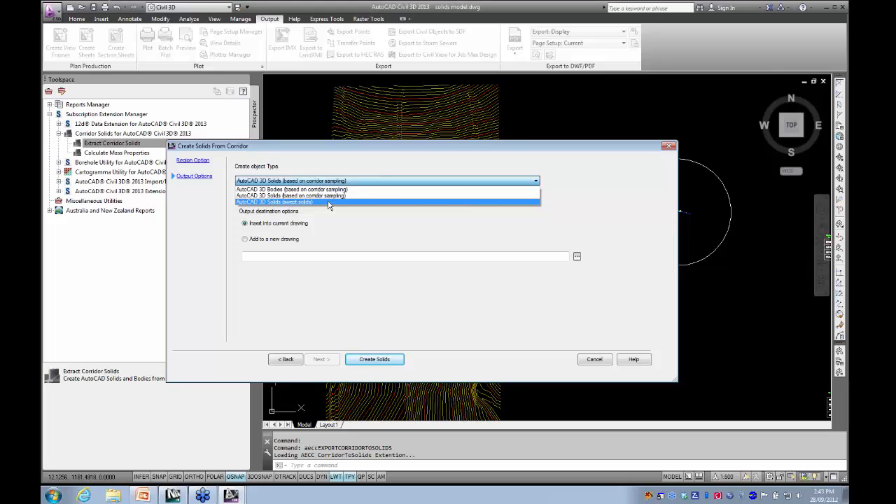
{"action": "left_click", "coordinate": [328, 197]}
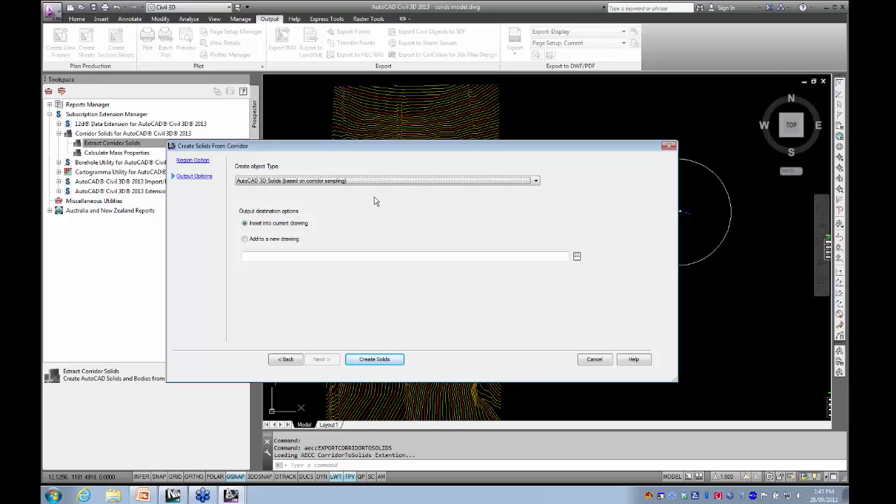
{"action": "mouse_move", "coordinate": [356, 148]}
{"action": "left_mouse_down"}
{"action": "mouse_move", "coordinate": [383, 228]}
{"action": "mouse_move", "coordinate": [382, 321]}
{"action": "left_mouse_up"}
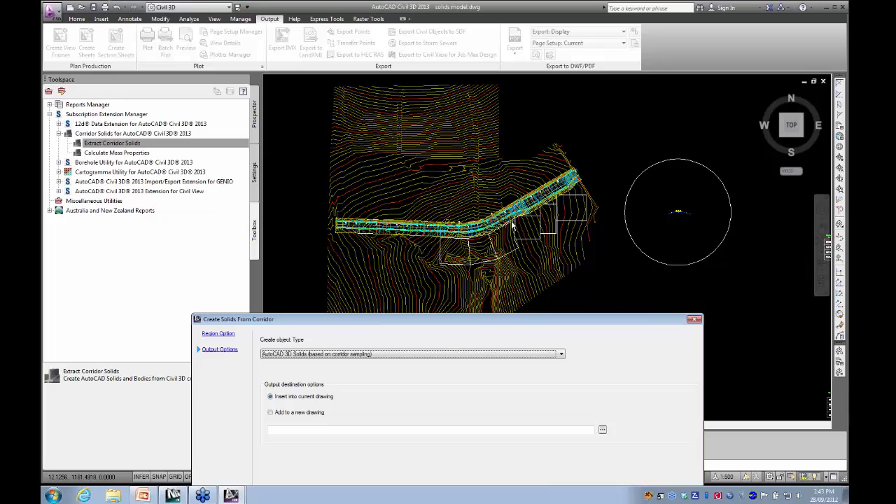
- Set the output to a new drawing named solids model out.dwg on the Desktop and create the corridor solids
{"action": "left_click_drag", "start_coordinate": [507, 322], "coordinate": [485, 158]}
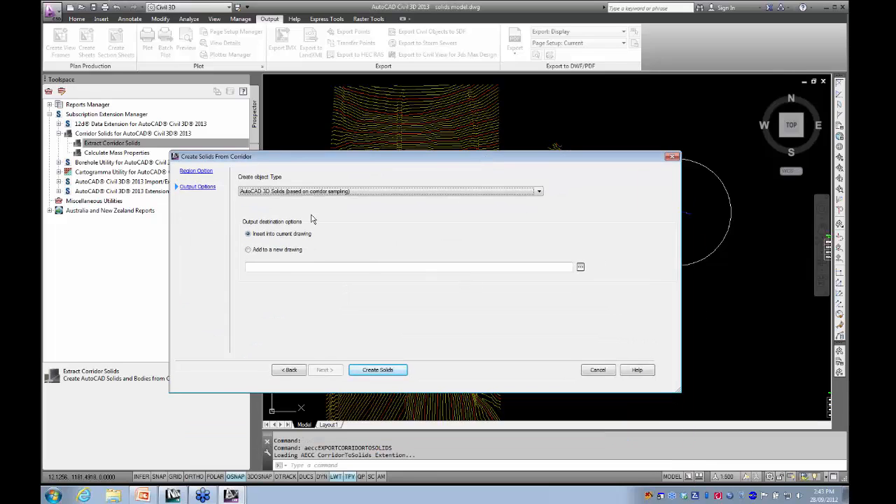
{"action": "left_click", "coordinate": [250, 249]}
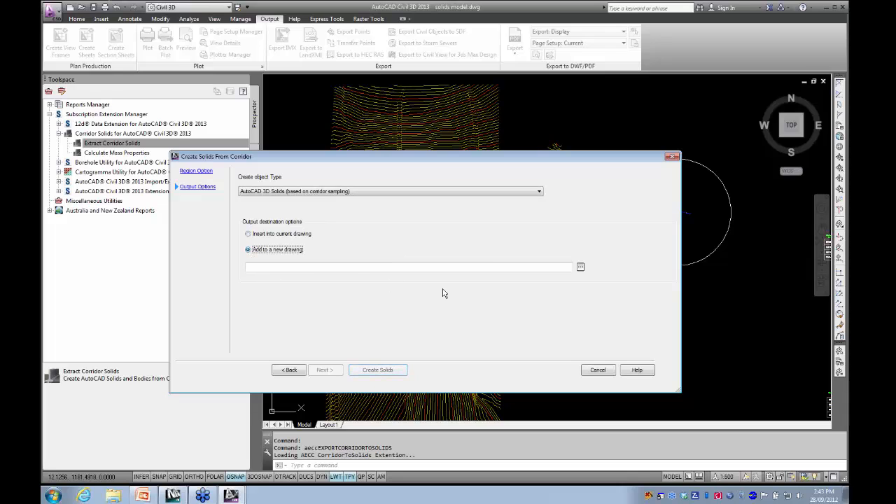
{"action": "left_click", "coordinate": [580, 268]}
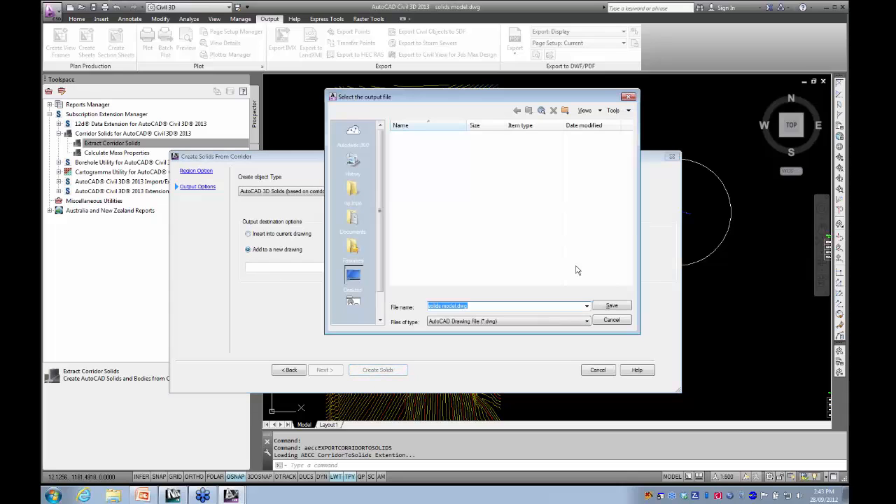
{"action": "left_click", "coordinate": [457, 306]}
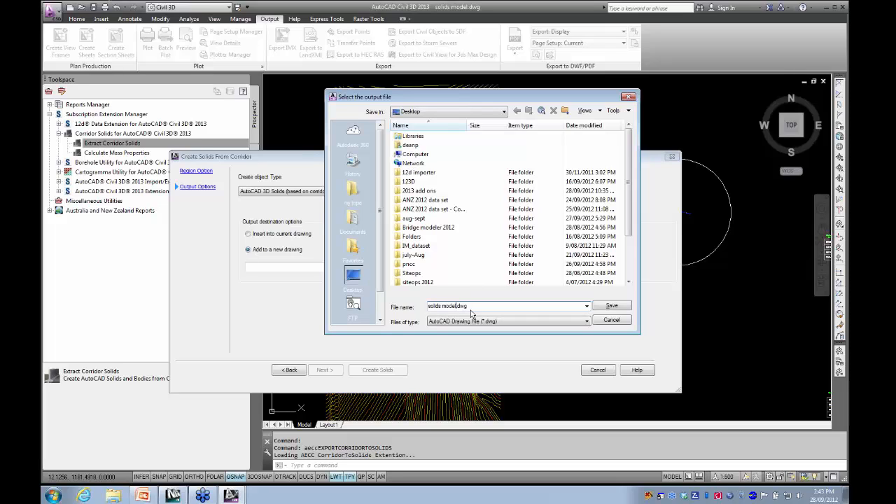
{"action": "type", "text": "out"}
{"action": "left_click", "coordinate": [612, 306]}
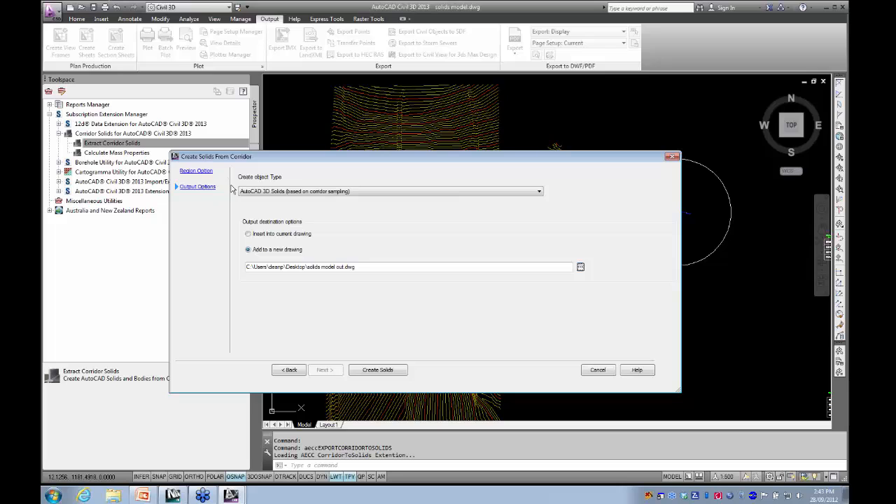
{"action": "left_click", "coordinate": [382, 371]}
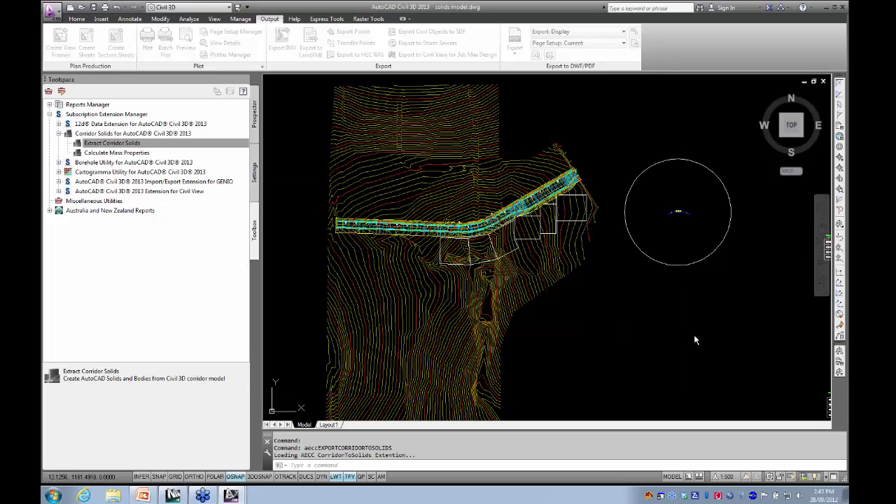
- Open solids model out.dwg from the Desktop
{"action": "scroll", "coordinate": [536, 300], "scroll_direction": "down", "scroll_amount": 3}
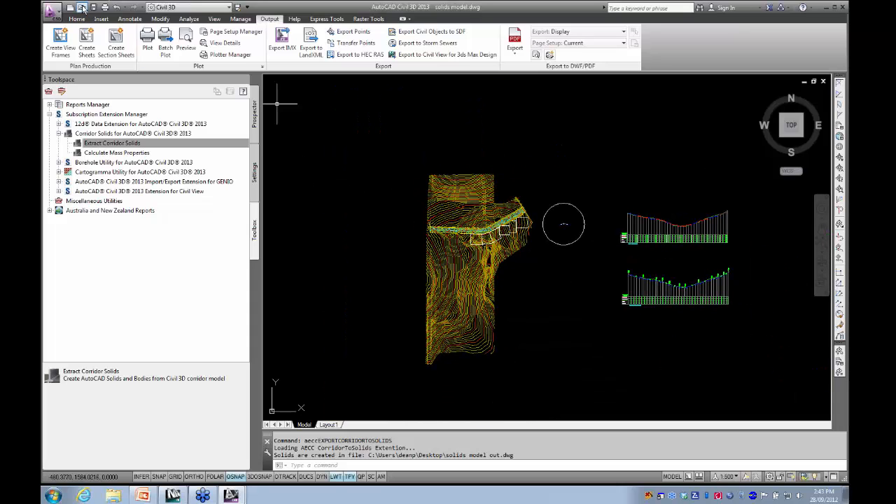
{"action": "left_click", "coordinate": [82, 9]}
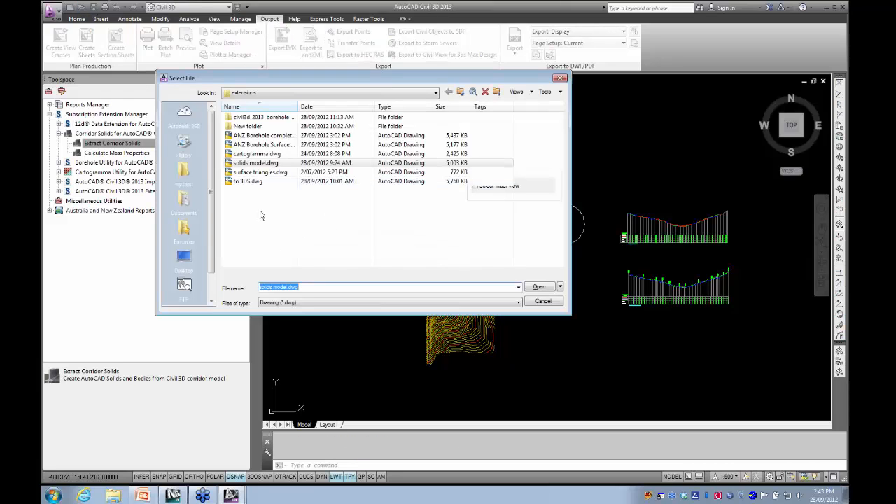
{"action": "left_click", "coordinate": [184, 256]}
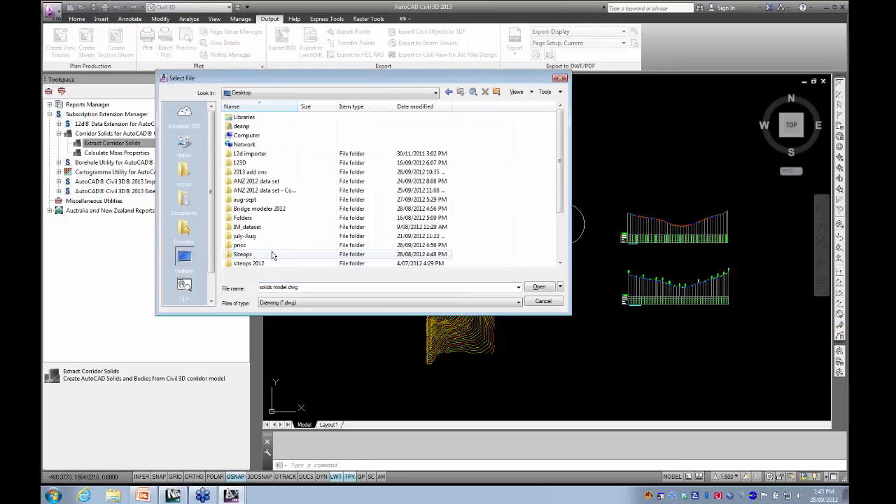
{"action": "left_click_drag", "start_coordinate": [563, 138], "coordinate": [563, 186]}
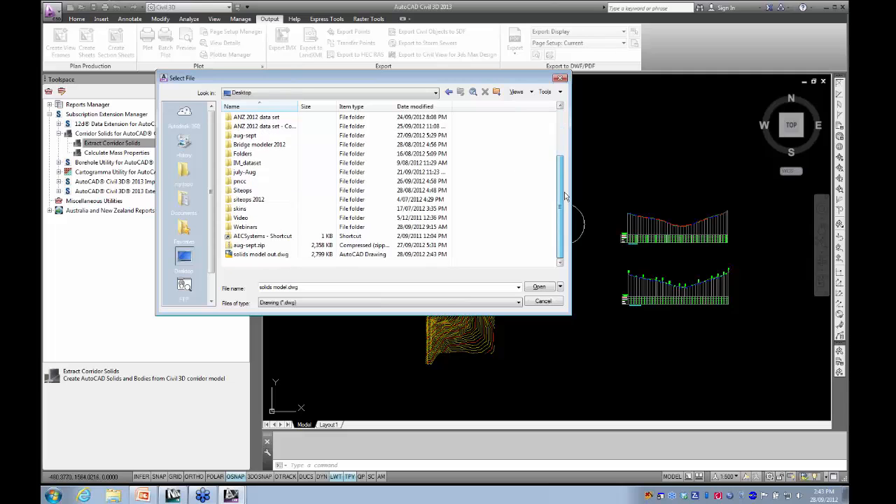
{"action": "left_click", "coordinate": [261, 254]}
{"action": "left_click", "coordinate": [529, 287]}
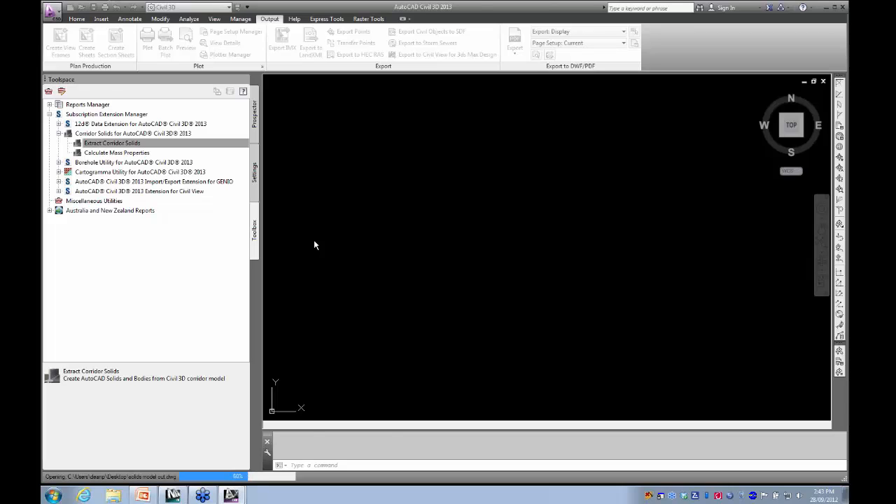
- Zoom to the extents of the extracted solids and set the view to SW Isometric
{"action": "left_click", "coordinate": [518, 268]}
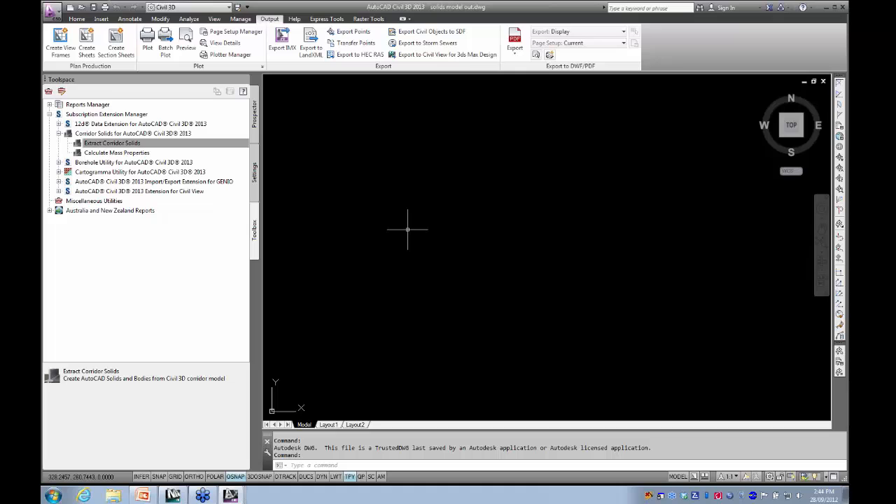
{"action": "type", "text": "ze"}
{"action": "key", "text": "Return"}
{"action": "scroll", "coordinate": [423, 211], "scroll_direction": "down", "scroll_amount": 1}
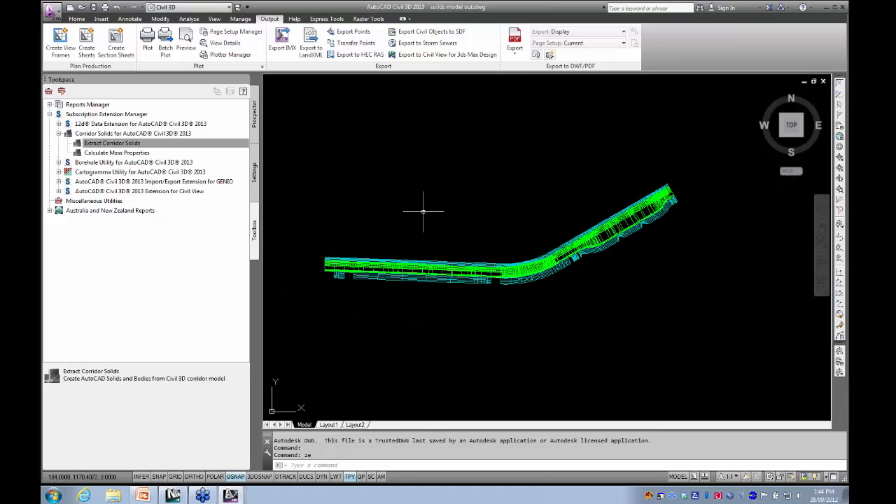
{"action": "scroll", "coordinate": [422, 211], "scroll_direction": "down", "scroll_amount": 2}
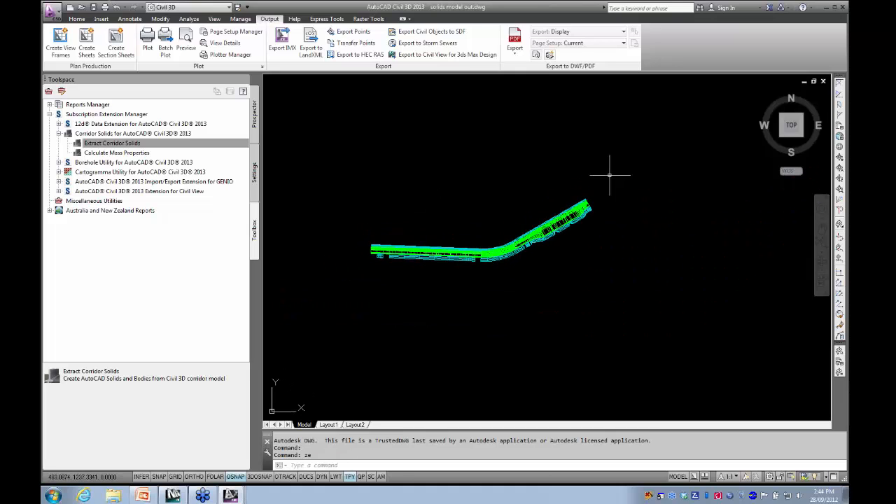
{"action": "mouse_move", "coordinate": [793, 130]}
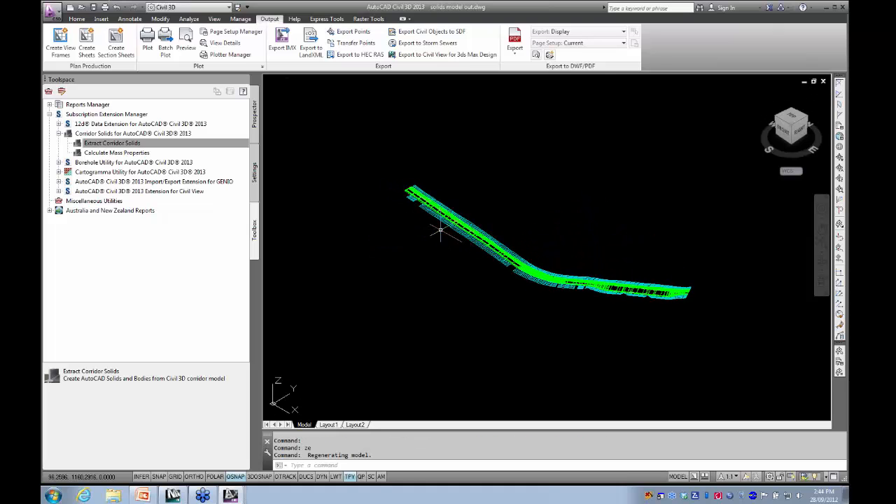
{"action": "middle_click_drag", "start_coordinate": [432, 237], "coordinate": [425, 239]}
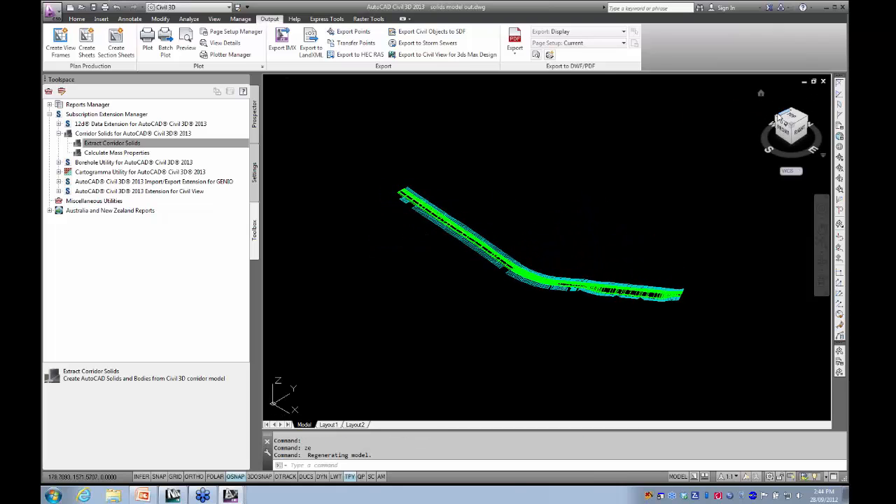
{"action": "left_click", "coordinate": [782, 122]}
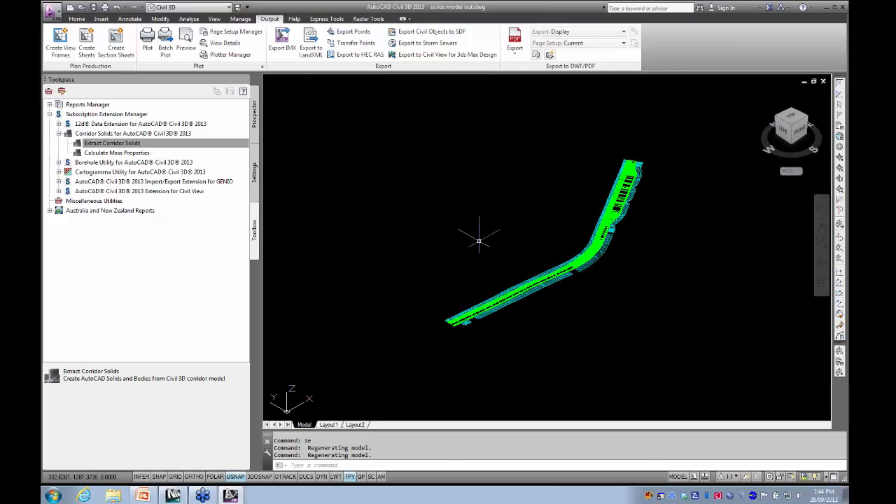
- Apply the Realistic visual style and select the teal daylight solid along the outside of the bend to check its extent
{"action": "left_click", "coordinate": [326, 82]}
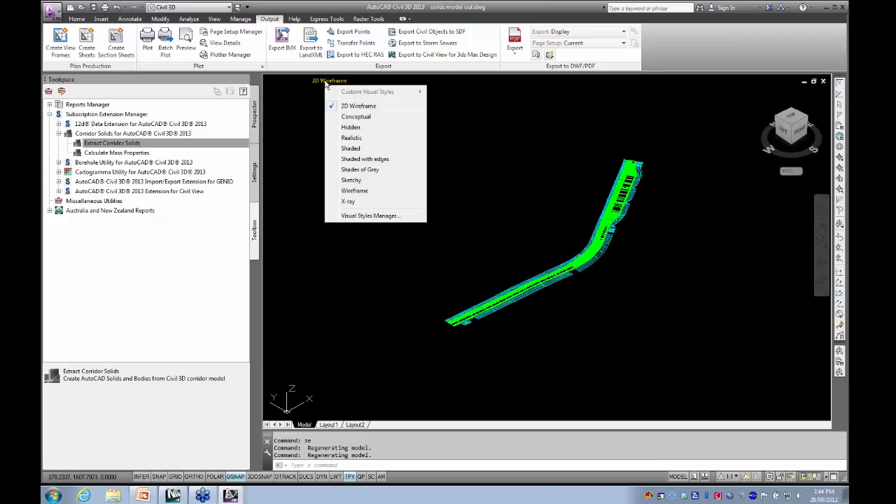
{"action": "left_click", "coordinate": [422, 295]}
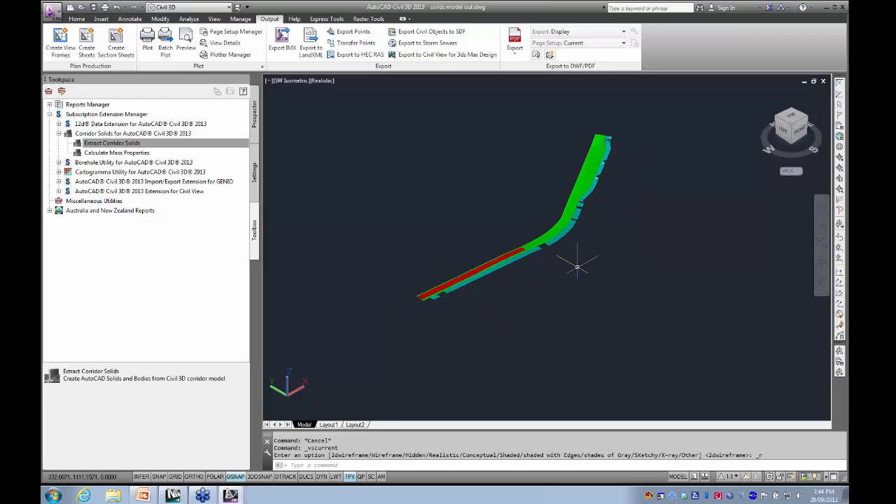
{"action": "scroll", "coordinate": [556, 262], "scroll_direction": "up", "scroll_amount": 5}
{"action": "middle_click_drag", "start_coordinate": [545, 261], "coordinate": [539, 355]}
{"action": "scroll", "coordinate": [538, 355], "scroll_direction": "up", "scroll_amount": 2}
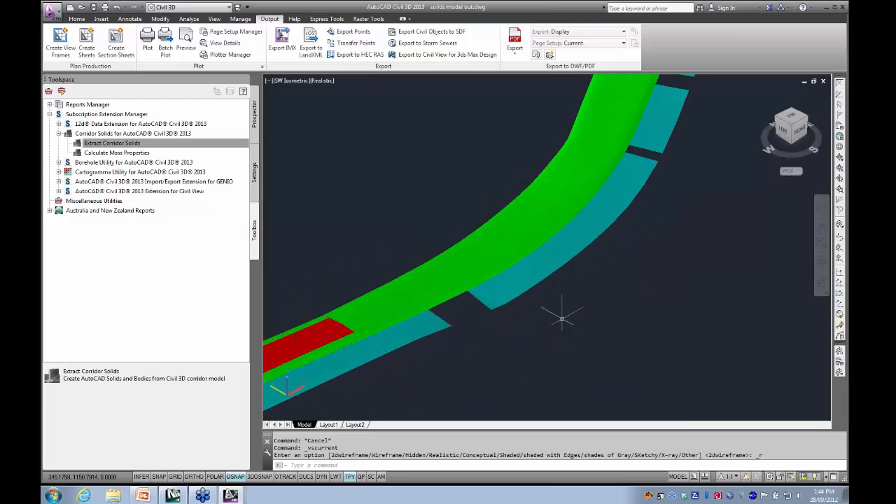
{"action": "left_click", "coordinate": [549, 257]}
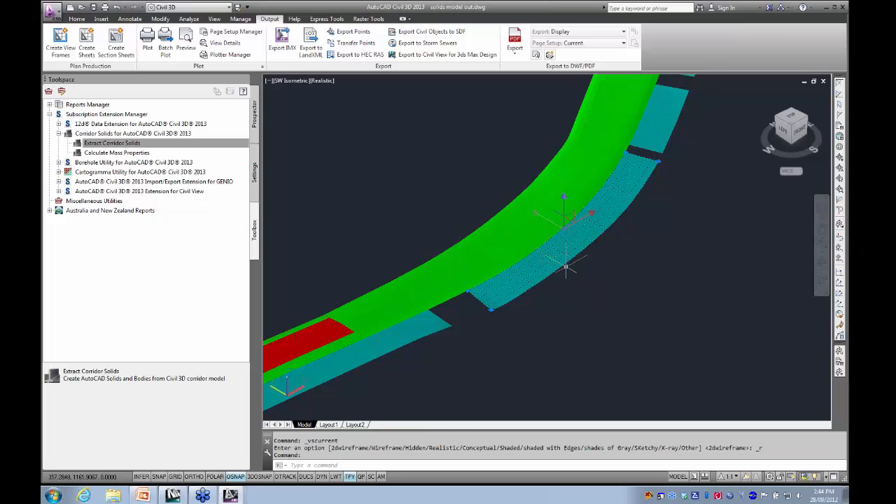
{"action": "middle_click_drag", "start_coordinate": [566, 266], "coordinate": [521, 287]}
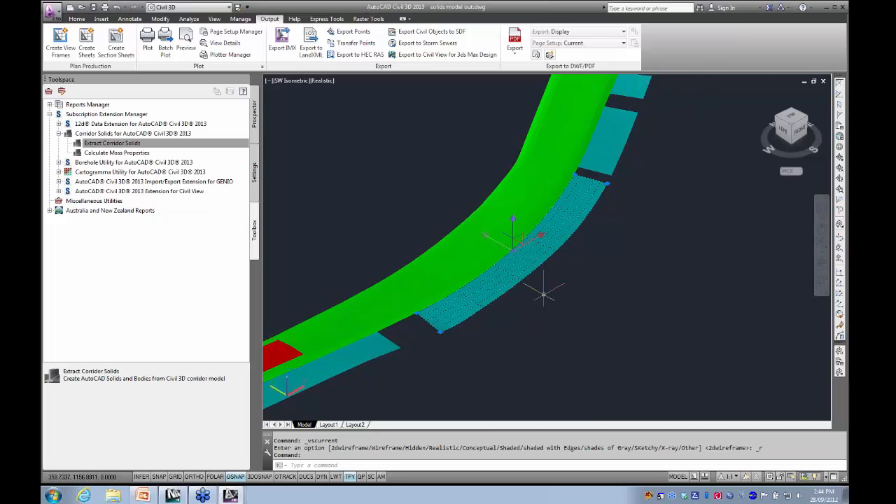
{"action": "key", "text": "Escape"}
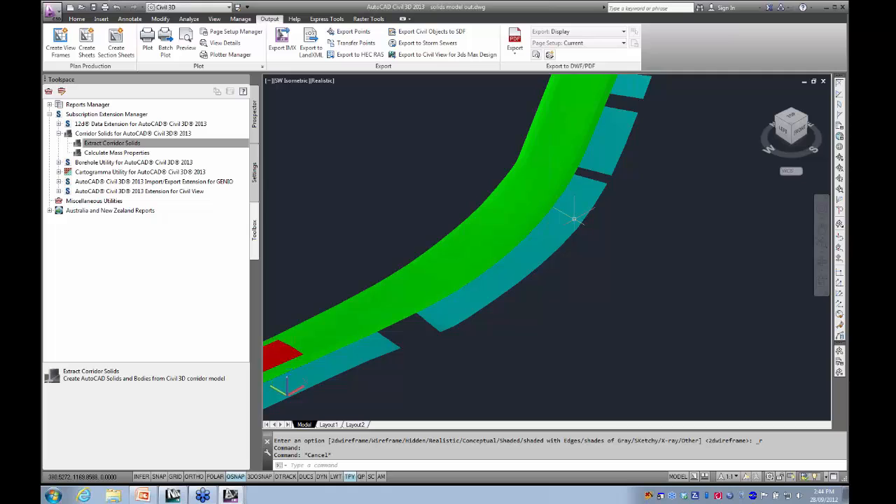
{"action": "middle_click_drag", "start_coordinate": [401, 214], "coordinate": [414, 244]}
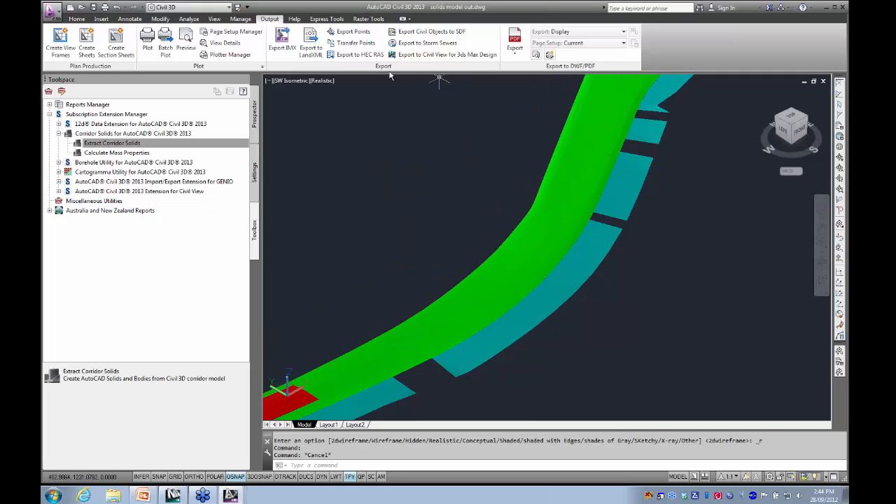
- Freeze the layer of the teal daylight solids by picking one of them beside the road
{"action": "left_click", "coordinate": [77, 19]}
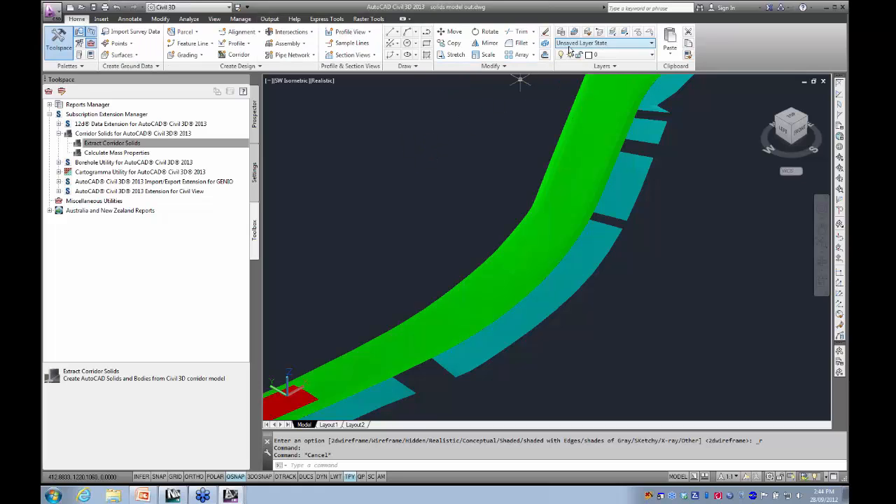
{"action": "left_click", "coordinate": [636, 32]}
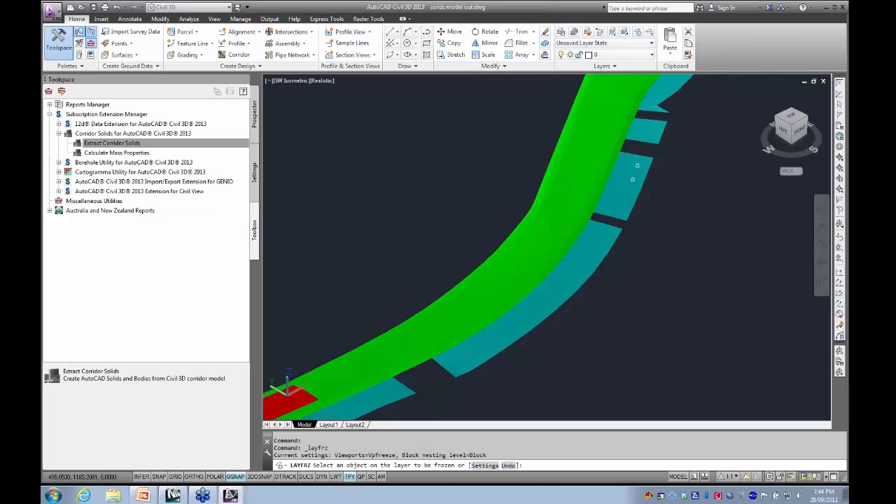
{"action": "left_click", "coordinate": [632, 179]}
{"action": "scroll", "coordinate": [515, 231], "scroll_direction": "down", "scroll_amount": 4}
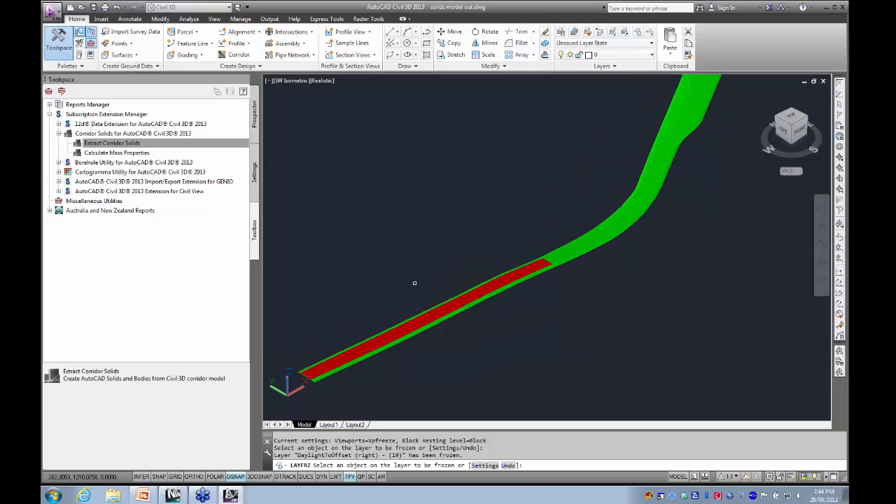
{"action": "key", "text": "Escape"}
- Move the left lane's red pavement and brown base solids together away from the road at its near end
{"action": "scroll", "coordinate": [430, 314], "scroll_direction": "up", "scroll_amount": 5}
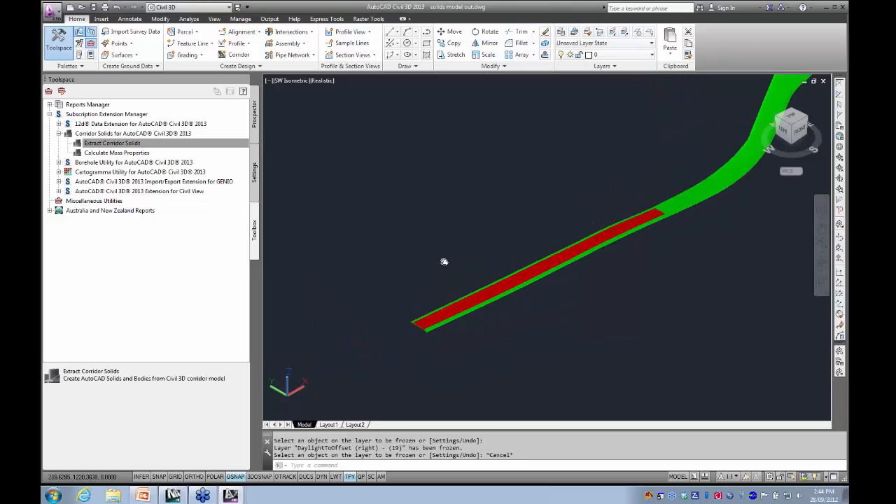
{"action": "scroll", "coordinate": [434, 308], "scroll_direction": "up", "scroll_amount": 6}
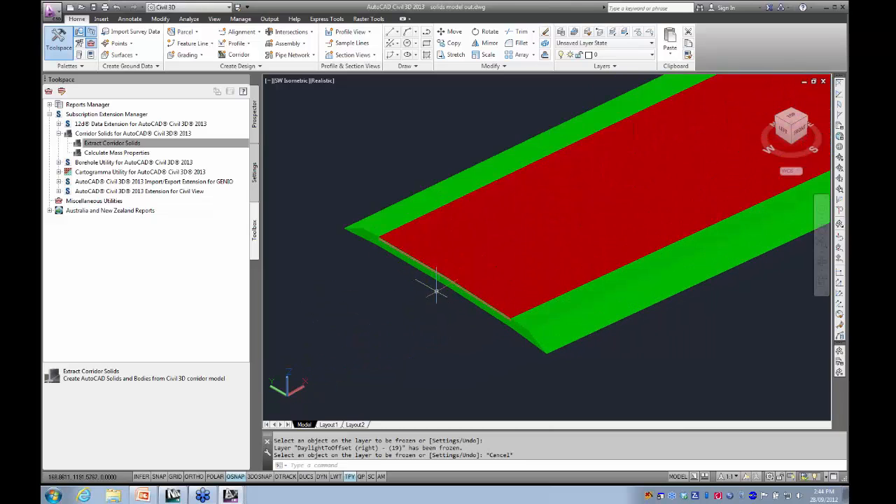
{"action": "middle_click_drag", "start_coordinate": [426, 276], "coordinate": [479, 310]}
{"action": "left_click_drag", "start_coordinate": [478, 310], "coordinate": [622, 404]}
{"action": "scroll", "coordinate": [483, 297], "scroll_direction": "up", "scroll_amount": 5}
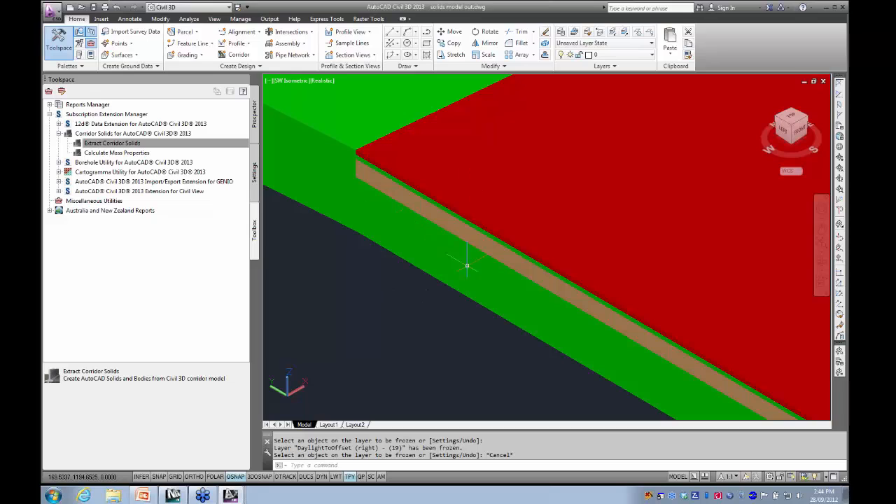
{"action": "left_click", "coordinate": [502, 194]}
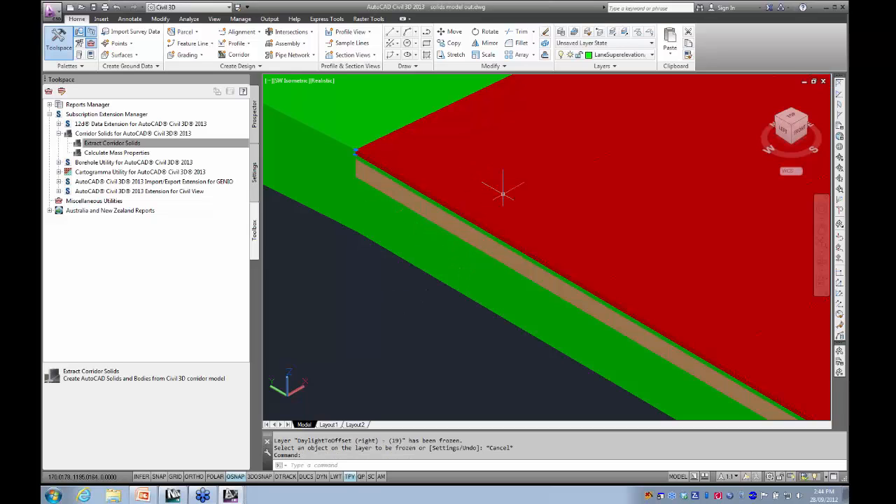
{"action": "left_click", "coordinate": [494, 248]}
{"action": "scroll", "coordinate": [519, 276], "scroll_direction": "down", "scroll_amount": 5}
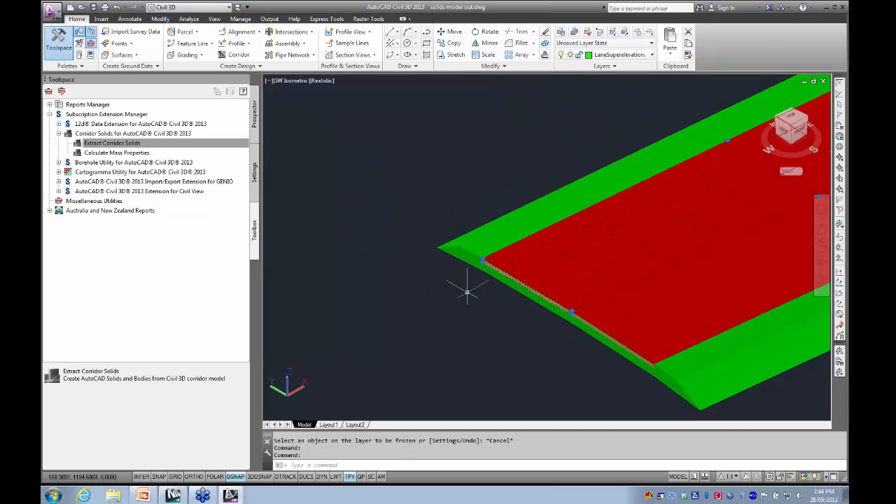
{"action": "type", "text": "e"}
{"action": "key", "text": "Return"}
{"action": "left_click", "coordinate": [458, 336]}
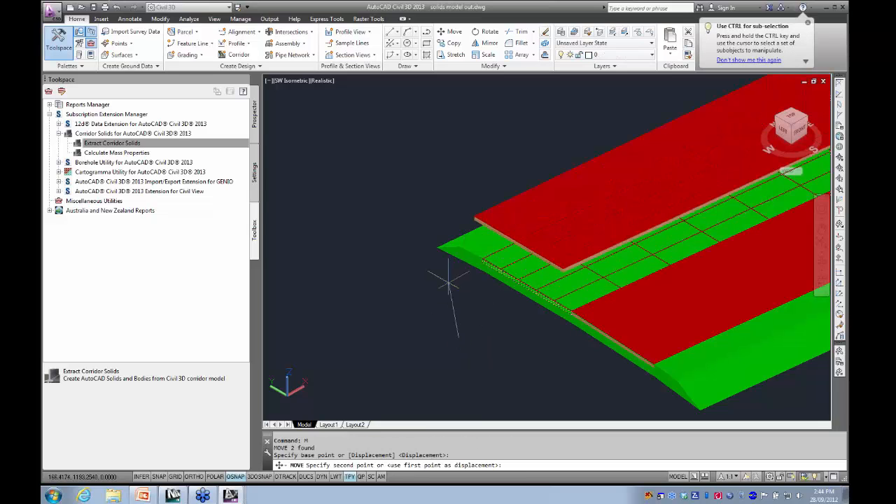
{"action": "left_click", "coordinate": [450, 213]}
- Examine the end face of the moved lane solids, comparing the red pavement layer with the brown base beneath
{"action": "middle_click_drag", "start_coordinate": [436, 231], "coordinate": [448, 356]}
{"action": "scroll", "coordinate": [501, 278], "scroll_direction": "up", "scroll_amount": 4}
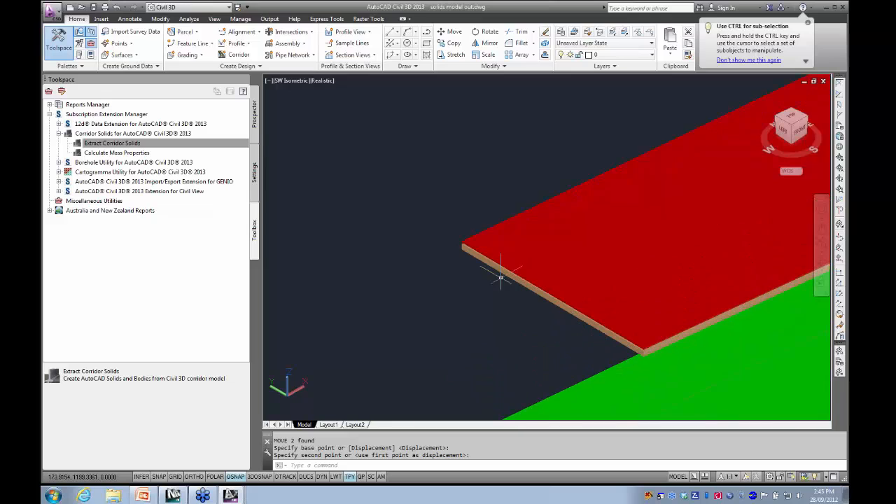
{"action": "scroll", "coordinate": [540, 305], "scroll_direction": "up", "scroll_amount": 4}
{"action": "middle_click_drag", "start_coordinate": [539, 308], "coordinate": [617, 381]}
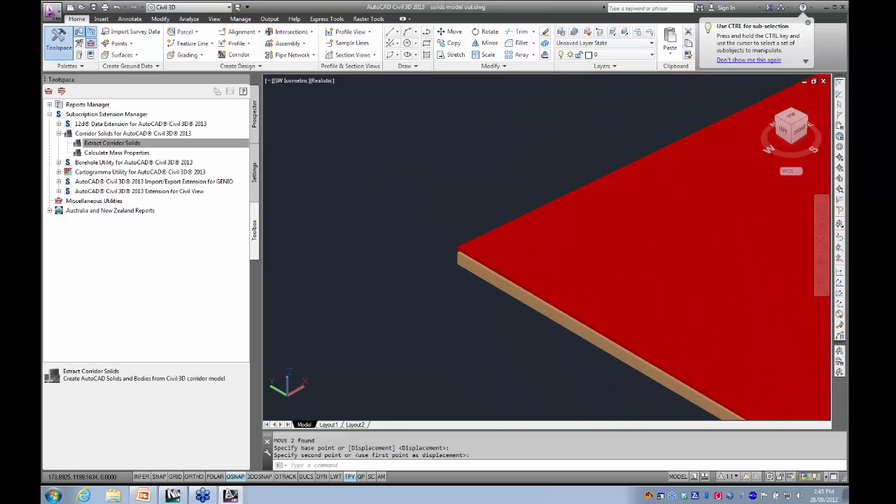
- Check the properties of the red pavement solid at the moved lane's corner, including its color and layer, and clear the selection
{"action": "scroll", "coordinate": [456, 253], "scroll_direction": "up", "scroll_amount": 3}
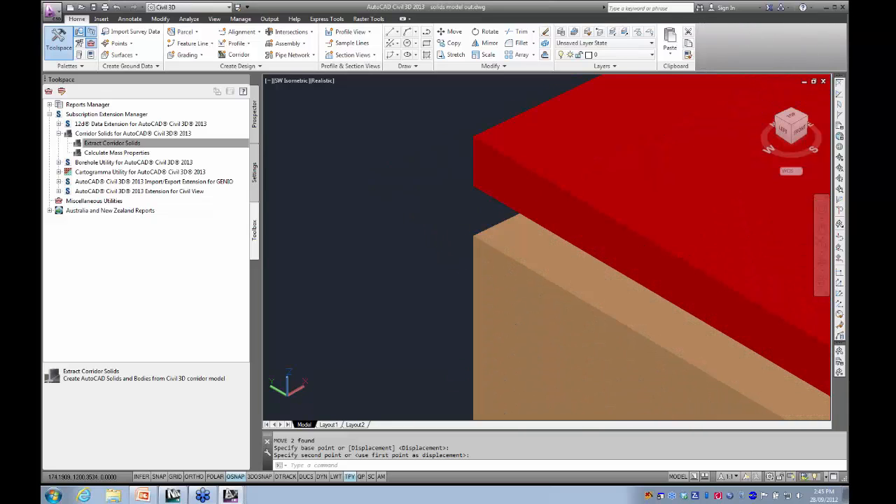
{"action": "double_click", "coordinate": [443, 179]}
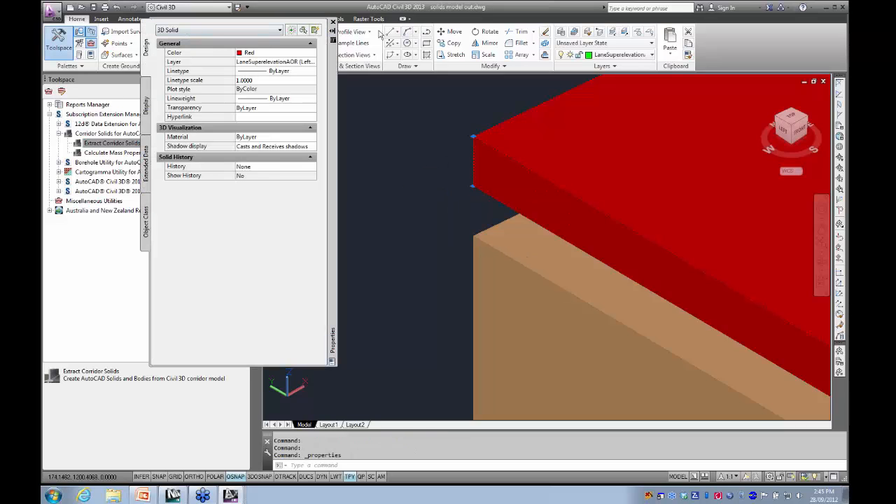
{"action": "left_click", "coordinate": [333, 22]}
{"action": "scroll", "coordinate": [366, 280], "scroll_direction": "down", "scroll_amount": 5}
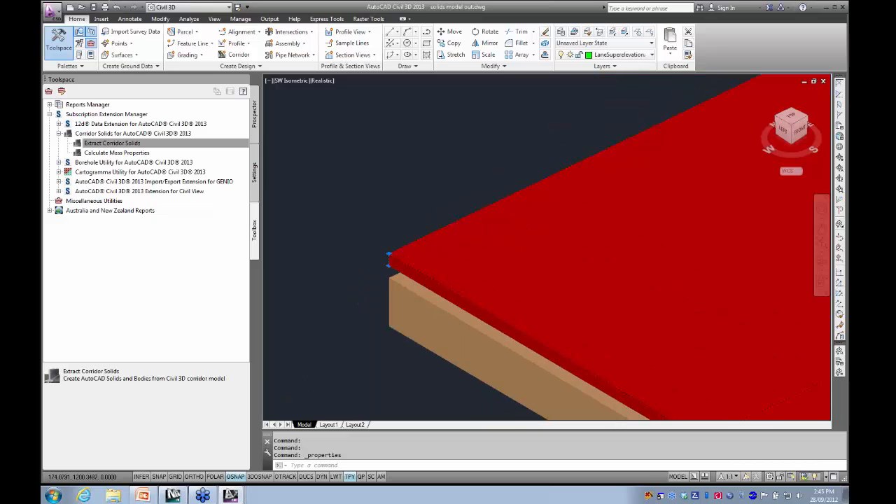
{"action": "scroll", "coordinate": [350, 280], "scroll_direction": "down", "scroll_amount": 3}
{"action": "key", "text": "Escape"}
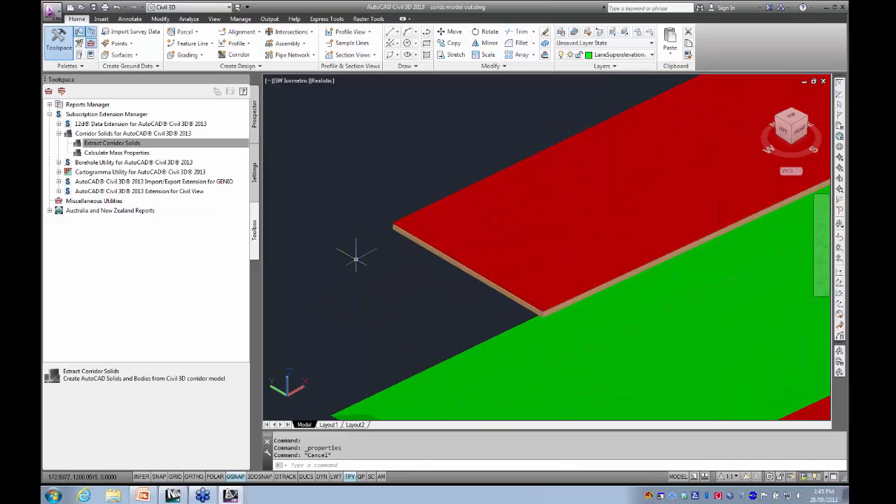
- Run MASSPROP on the moved lane's red pavement solid to read its volume, without writing the analysis to a file
{"action": "left_click", "coordinate": [443, 240]}
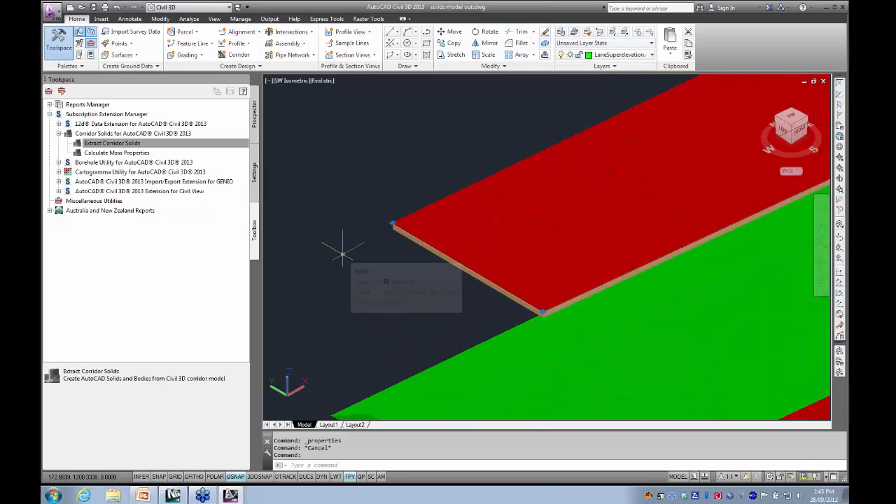
{"action": "type", "text": "massp"}
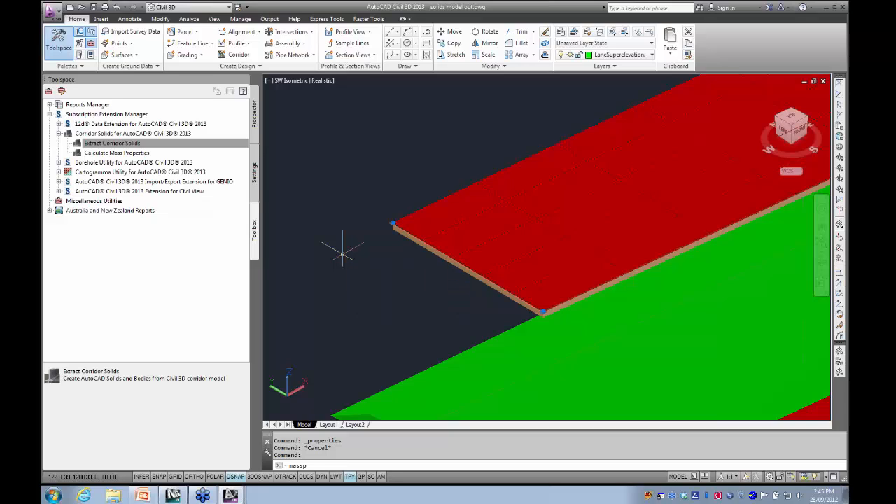
{"action": "key", "text": "Return"}
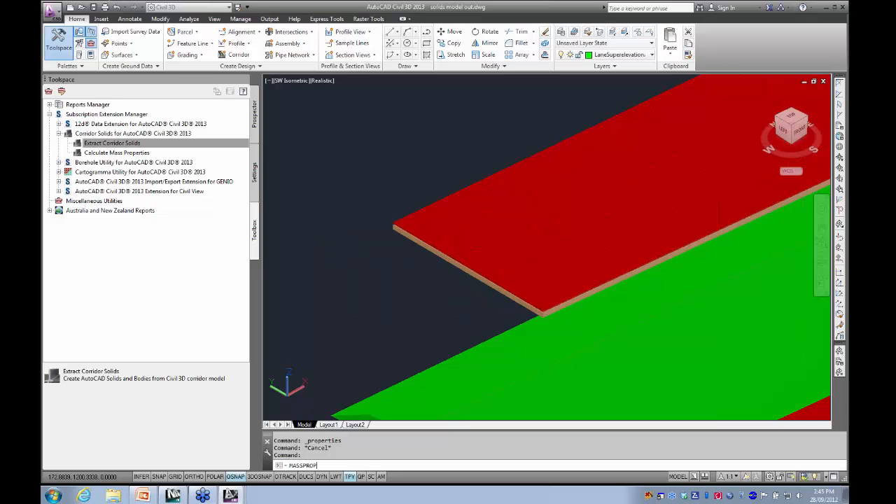
{"action": "left_click", "coordinate": [418, 212]}
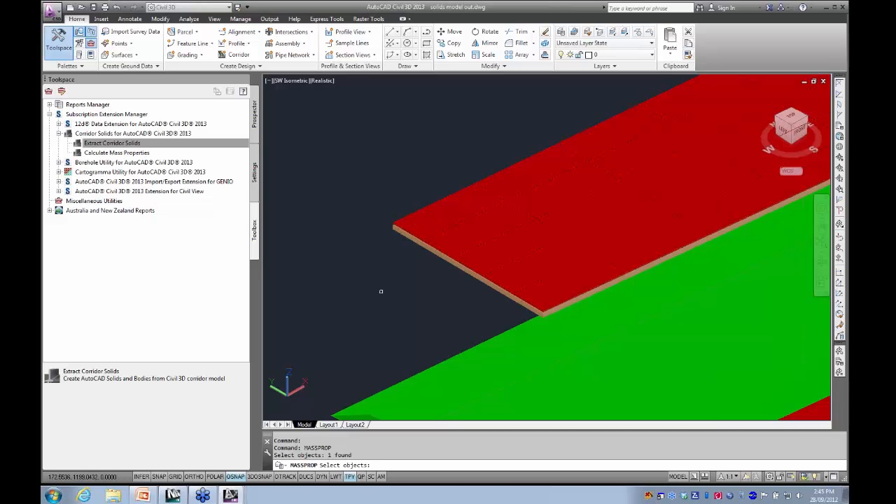
{"action": "key", "text": "Return"}
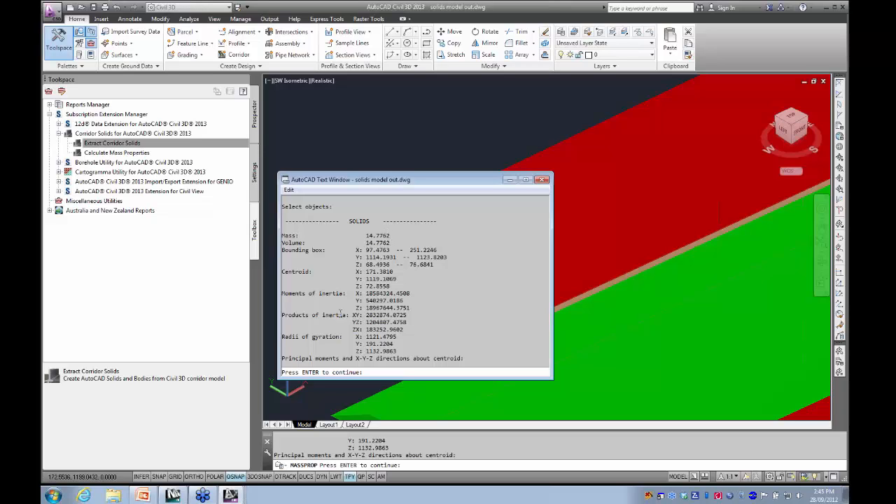
{"action": "left_click", "coordinate": [542, 180]}
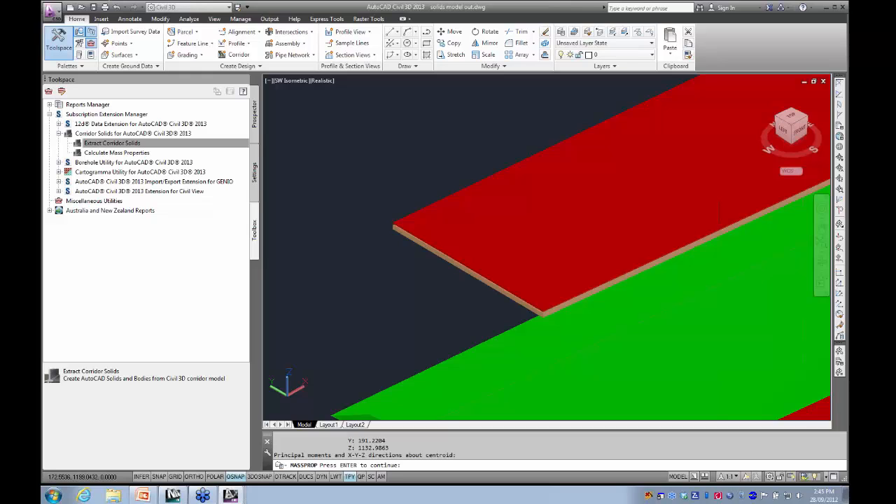
{"action": "key", "text": "Return"}
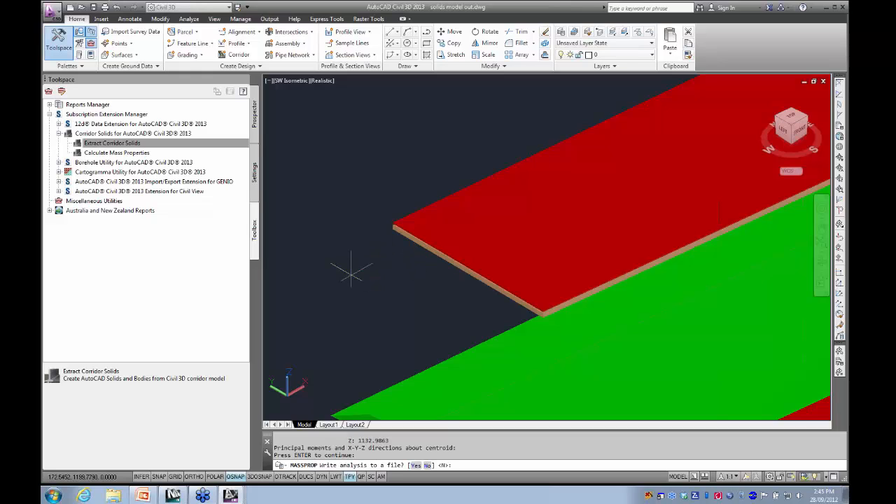
{"action": "key", "text": "Return"}
- Examine the near end of the road, from the moved lane slab across the green solids to the opposite red lane
{"action": "scroll", "coordinate": [363, 306], "scroll_direction": "down", "scroll_amount": 3}
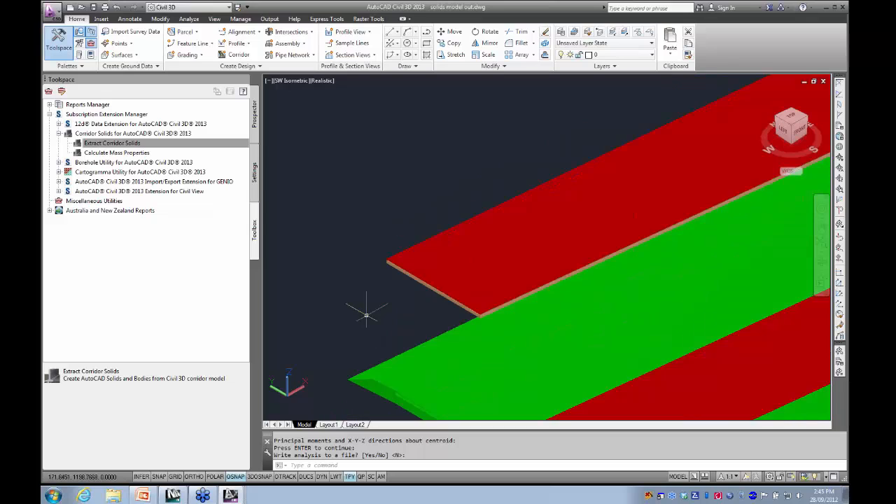
{"action": "scroll", "coordinate": [353, 308], "scroll_direction": "up", "scroll_amount": 1}
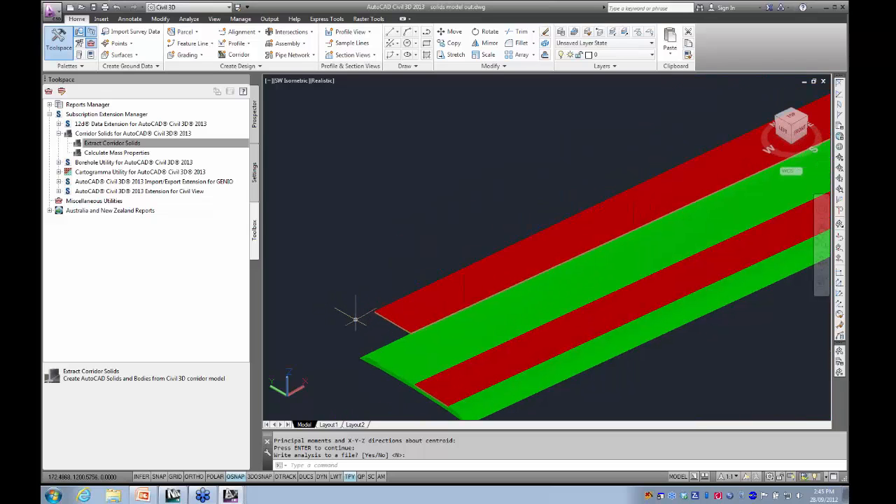
{"action": "scroll", "coordinate": [352, 320], "scroll_direction": "up", "scroll_amount": 3}
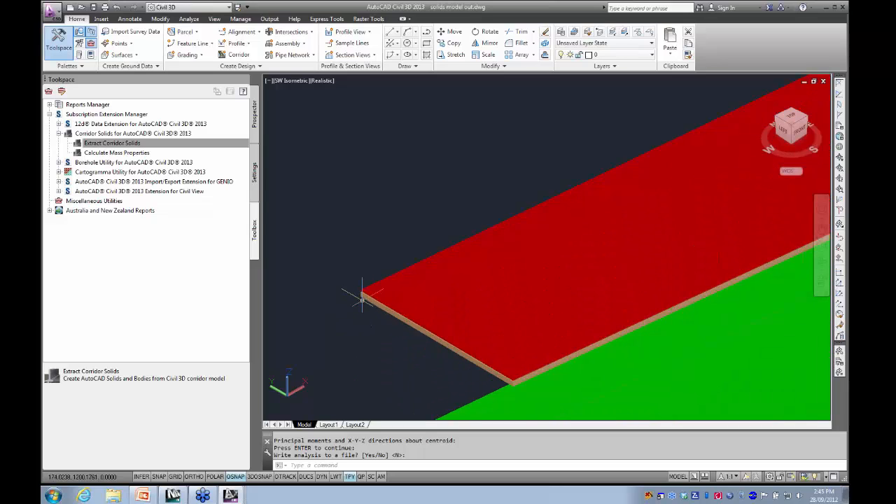
{"action": "scroll", "coordinate": [438, 322], "scroll_direction": "down", "scroll_amount": 3}
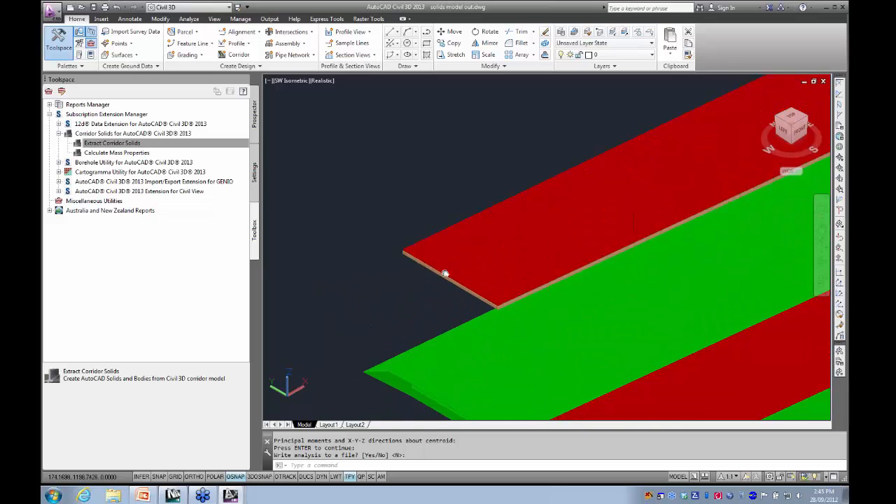
{"action": "mouse_move", "coordinate": [383, 297]}
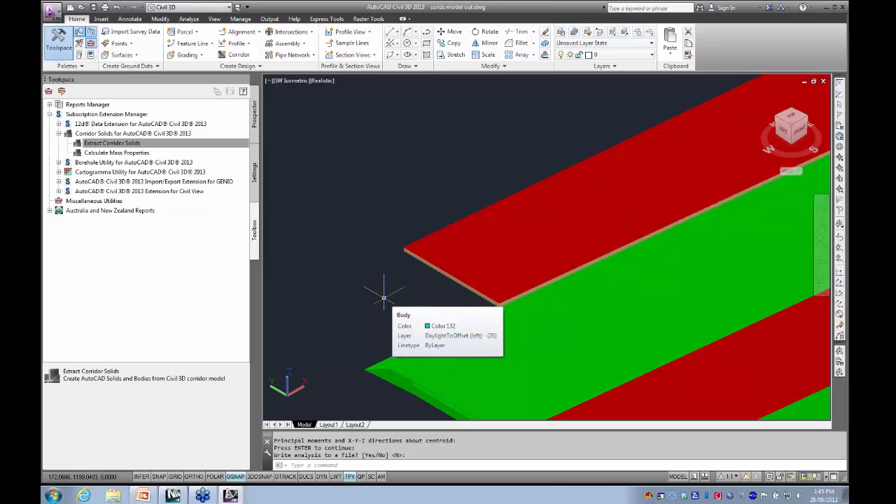
{"action": "middle_click_drag", "start_coordinate": [370, 280], "coordinate": [354, 261]}
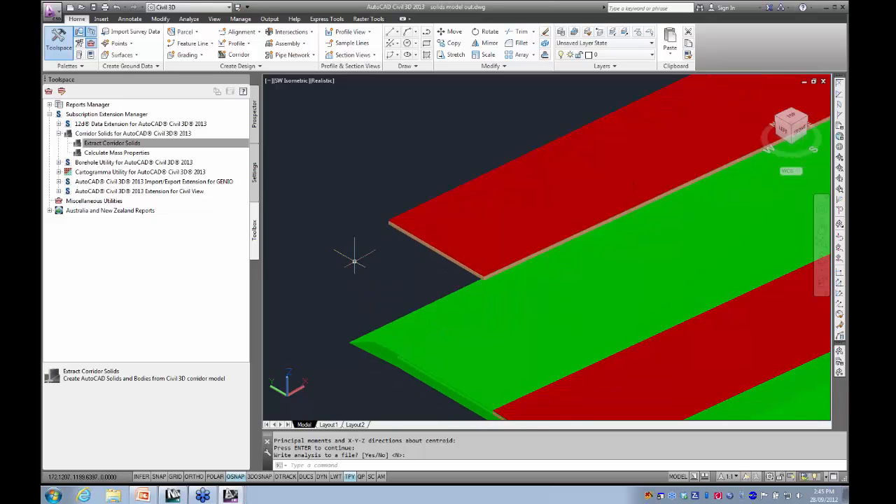
{"action": "scroll", "coordinate": [410, 352], "scroll_direction": "up", "scroll_amount": 5}
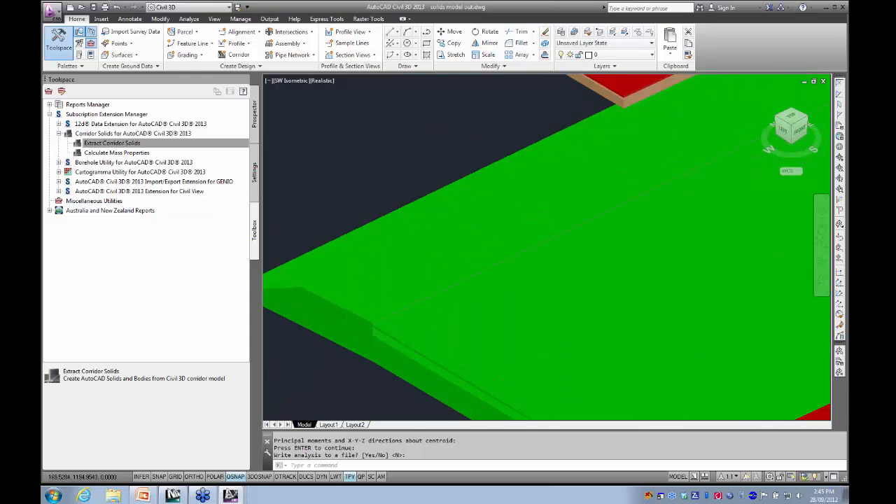
{"action": "scroll", "coordinate": [483, 329], "scroll_direction": "down", "scroll_amount": 3}
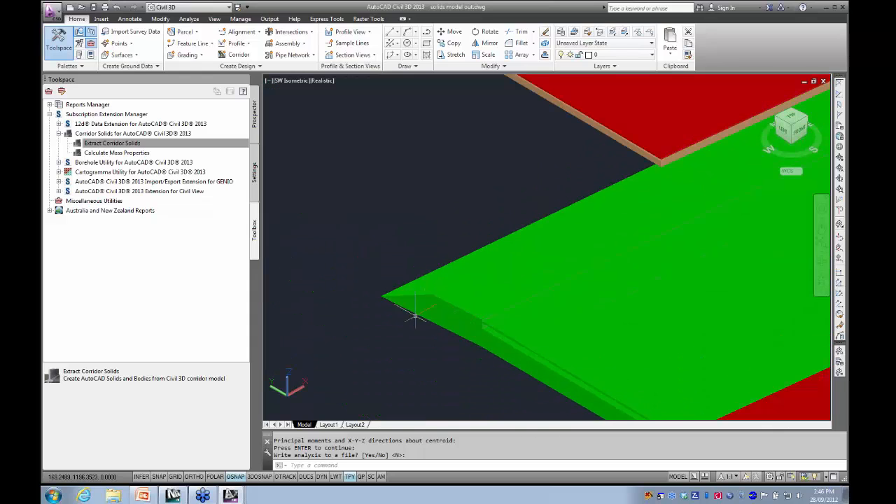
{"action": "scroll", "coordinate": [424, 314], "scroll_direction": "down", "scroll_amount": 4}
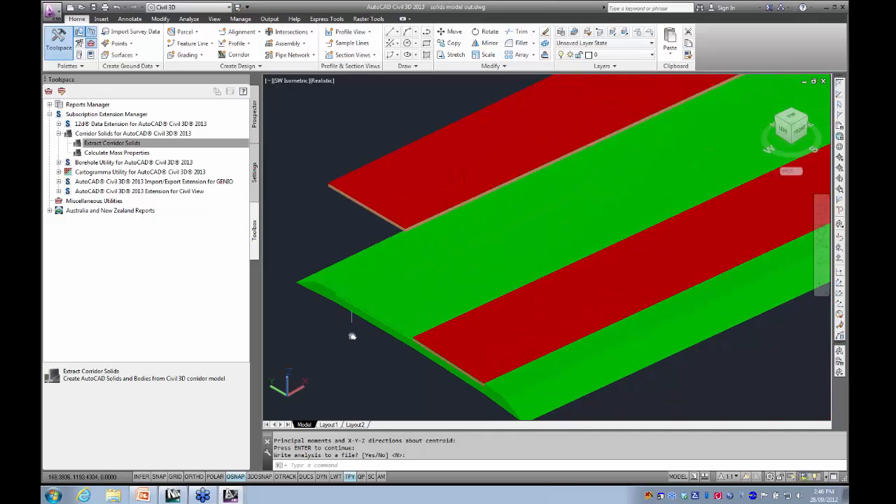
{"action": "middle_click_drag", "start_coordinate": [352, 335], "coordinate": [371, 335]}
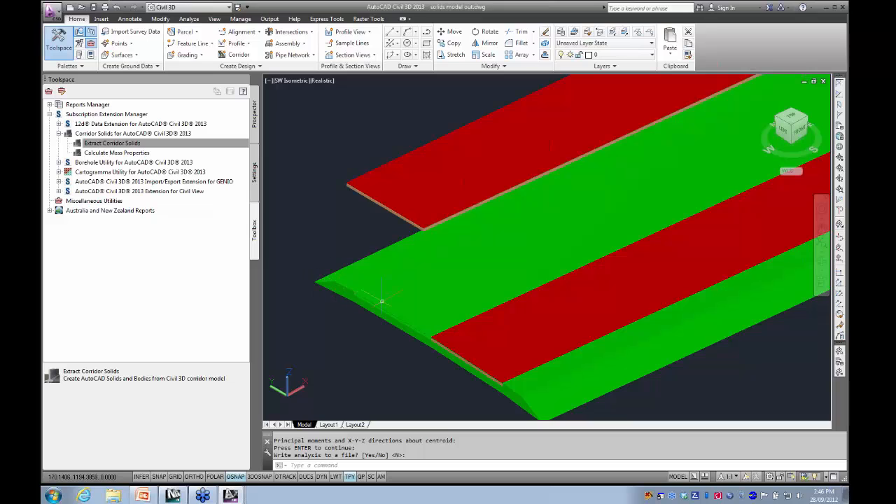
{"action": "middle_click_drag", "start_coordinate": [468, 364], "coordinate": [433, 308]}
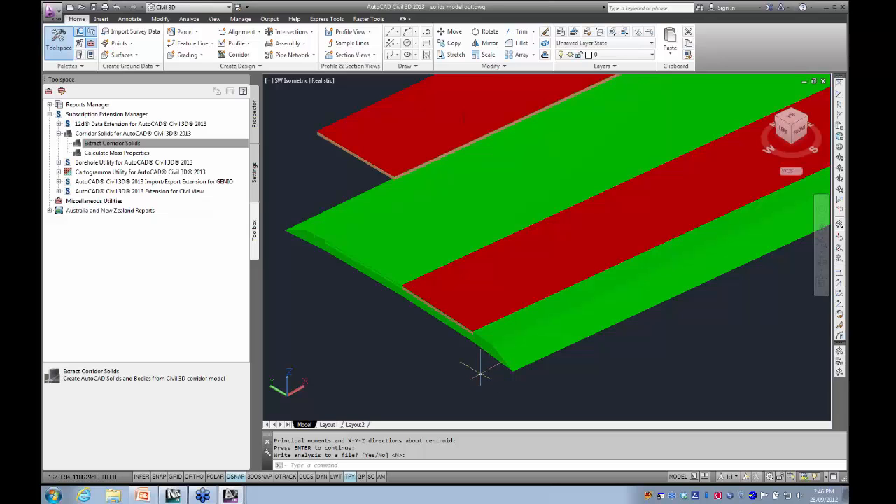
{"action": "middle_click_drag", "start_coordinate": [430, 357], "coordinate": [458, 380]}
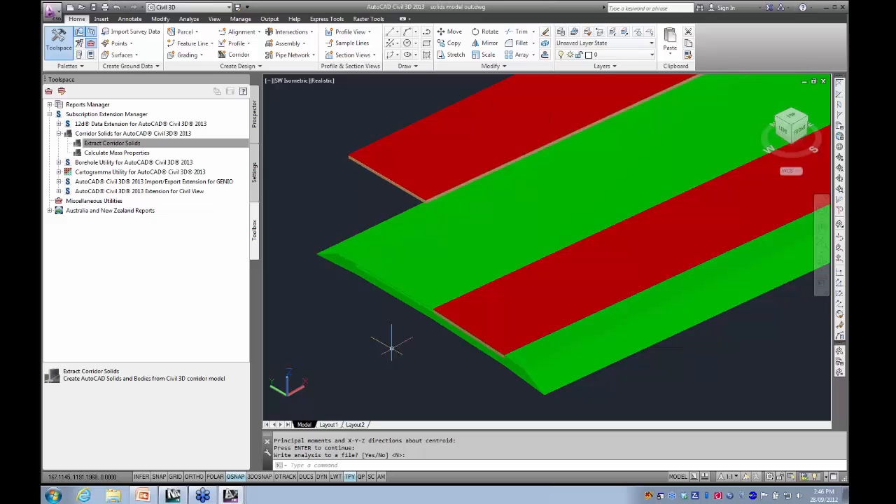
- Select the green right-lane solid at the road's widened far end and check its layer in the layer list
{"action": "scroll", "coordinate": [388, 346], "scroll_direction": "down", "scroll_amount": 6}
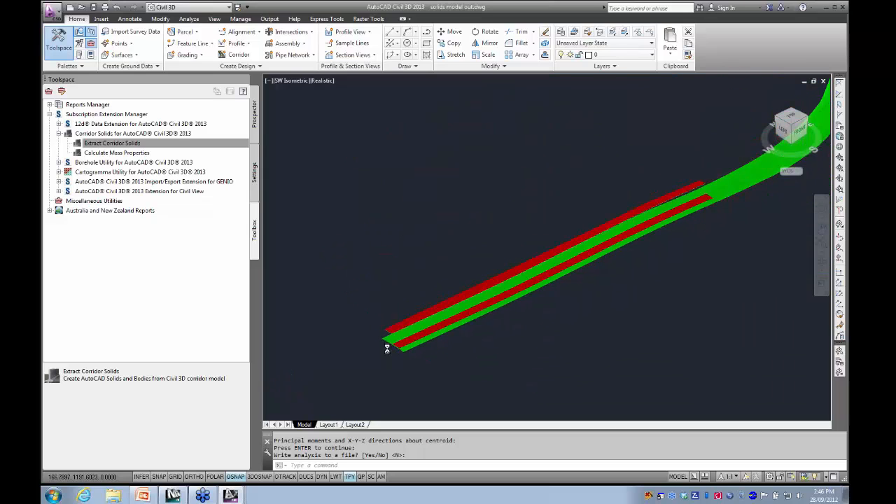
{"action": "middle_click_drag", "start_coordinate": [506, 331], "coordinate": [468, 356]}
{"action": "middle_click_drag", "start_coordinate": [560, 330], "coordinate": [437, 411]}
{"action": "scroll", "coordinate": [698, 98], "scroll_direction": "up", "scroll_amount": 4}
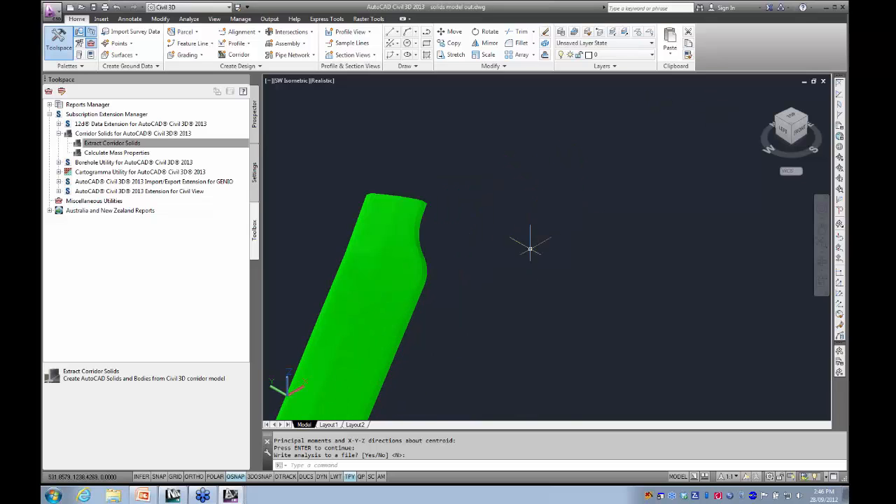
{"action": "middle_click_drag", "start_coordinate": [528, 243], "coordinate": [667, 139]}
{"action": "key", "text": "Escape"}
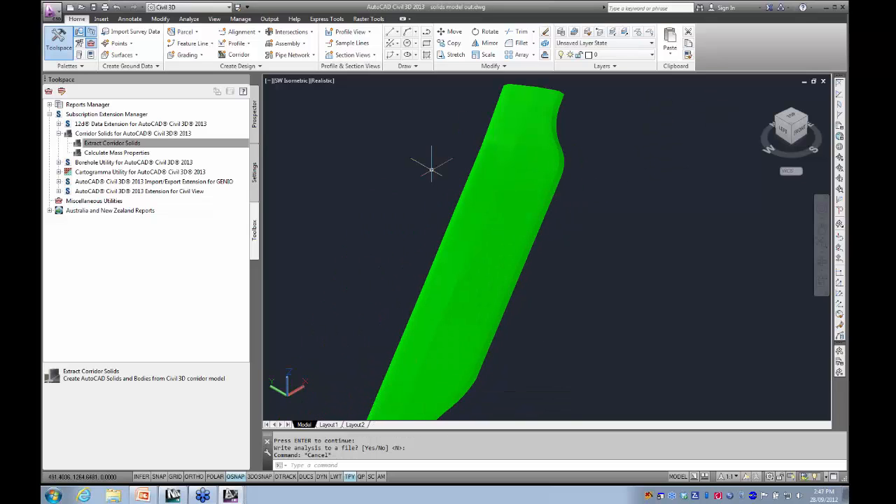
{"action": "left_click", "coordinate": [490, 243]}
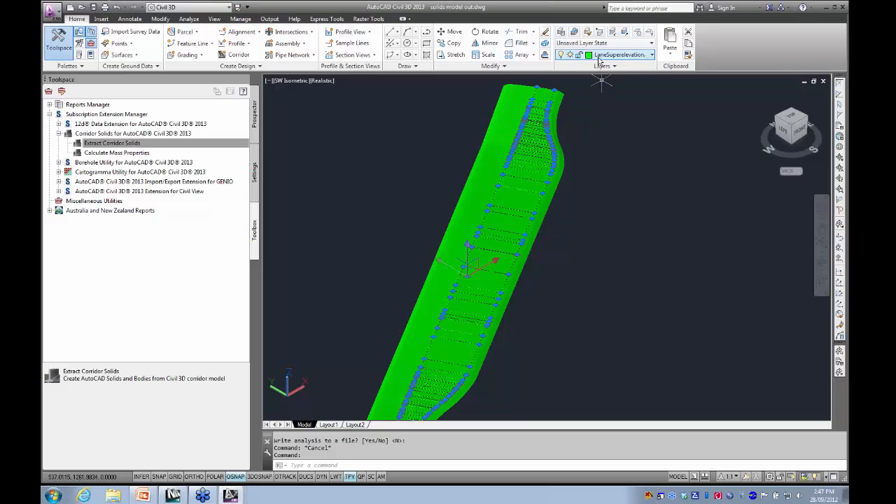
{"action": "left_click", "coordinate": [637, 55]}
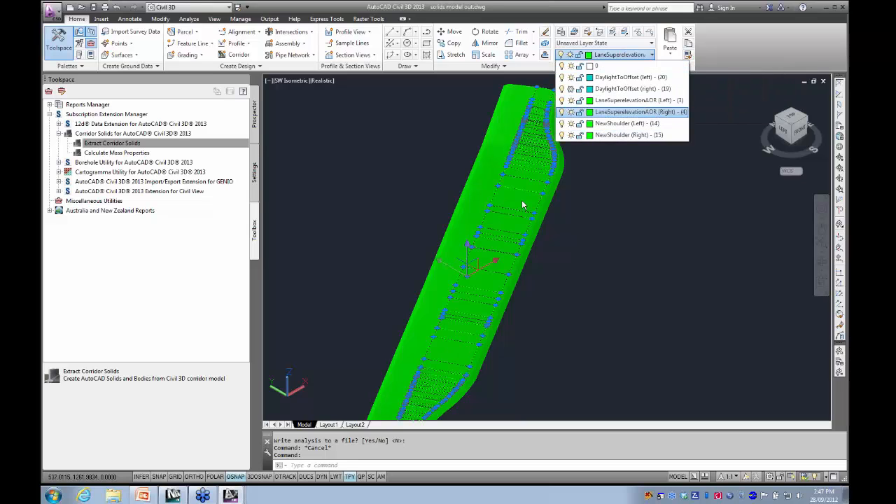
{"action": "left_click", "coordinate": [627, 221]}
- Move the selected green right-lane solid sideways, clear of the outer edge of the road's widened section
{"action": "scroll", "coordinate": [625, 207], "scroll_direction": "down", "scroll_amount": 2}
{"action": "middle_click_drag", "start_coordinate": [592, 208], "coordinate": [509, 163]}
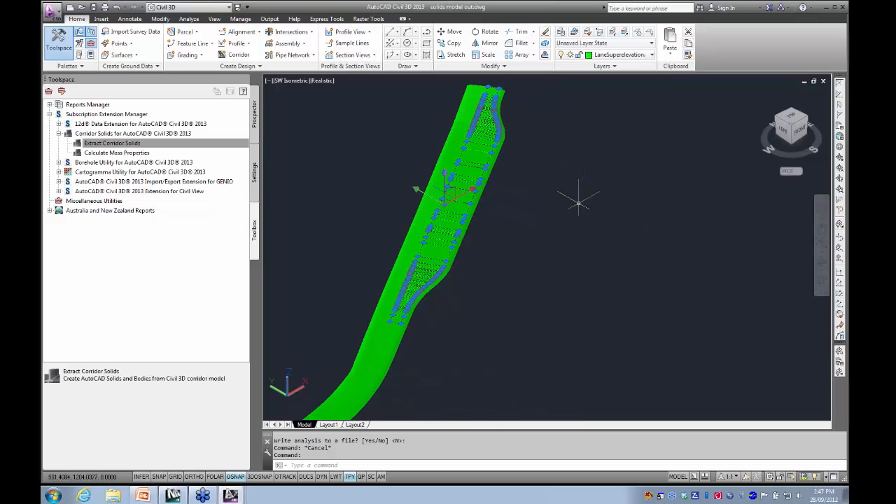
{"action": "type", "text": "M"}
{"action": "key", "text": "Return"}
{"action": "left_click", "coordinate": [483, 259]}
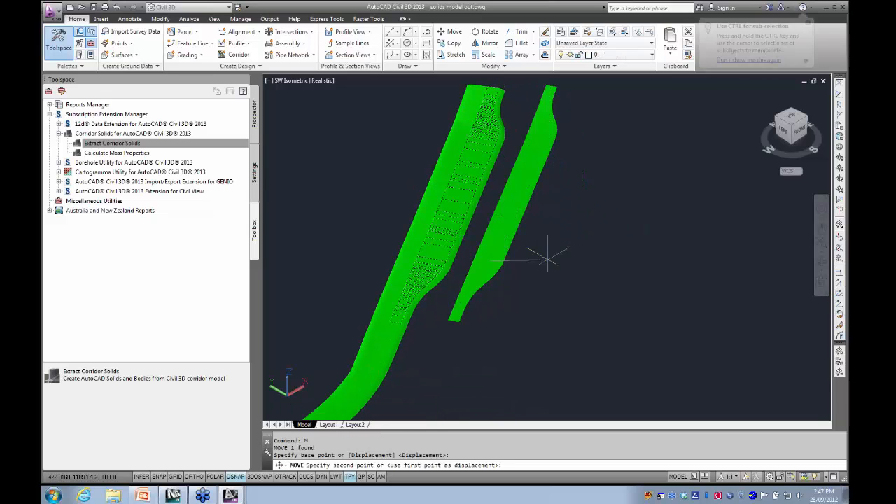
{"action": "left_click", "coordinate": [593, 276]}
- Examine the end face and overall shape of the moved green lane solid beside the widened section
{"action": "scroll", "coordinate": [500, 206], "scroll_direction": "up", "scroll_amount": 3}
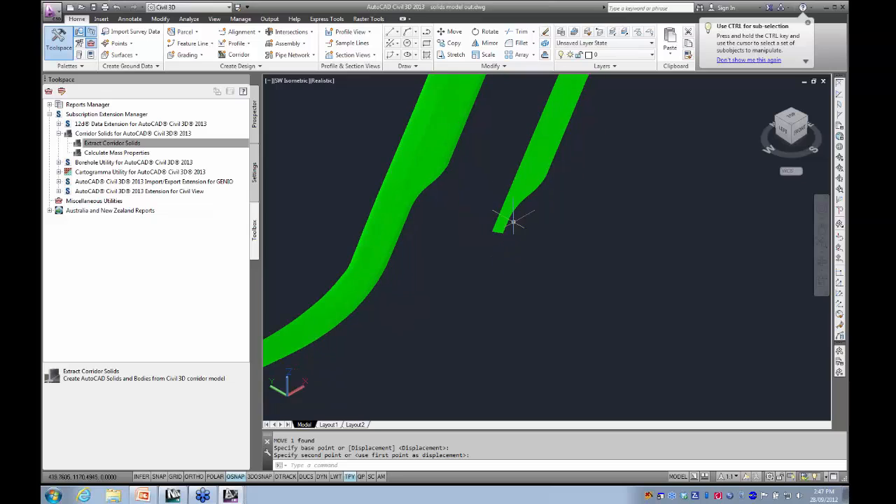
{"action": "scroll", "coordinate": [528, 199], "scroll_direction": "up", "scroll_amount": 5}
{"action": "middle_click_drag", "start_coordinate": [430, 315], "coordinate": [549, 191]}
{"action": "scroll", "coordinate": [495, 240], "scroll_direction": "up", "scroll_amount": 7}
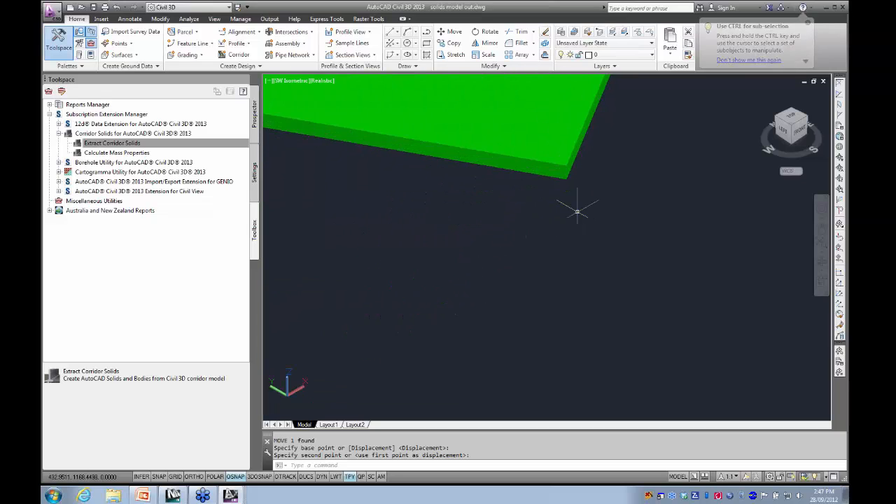
{"action": "scroll", "coordinate": [567, 183], "scroll_direction": "down", "scroll_amount": 6}
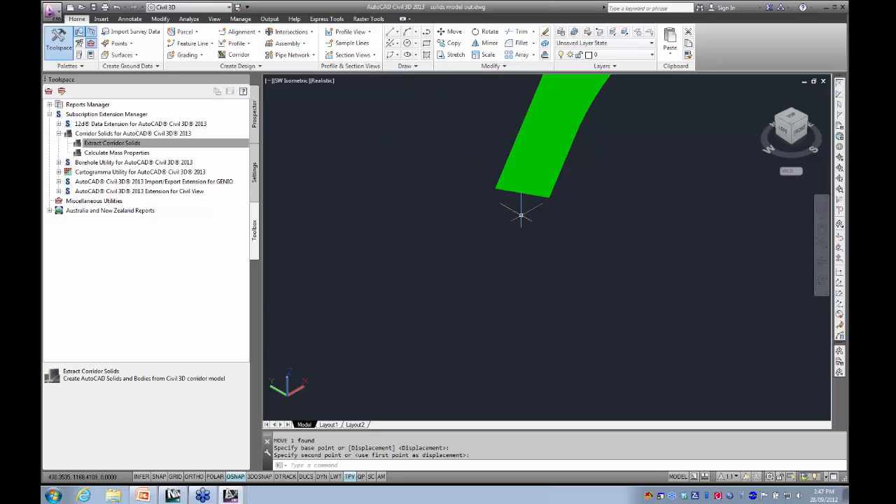
{"action": "scroll", "coordinate": [430, 215], "scroll_direction": "down", "scroll_amount": 3}
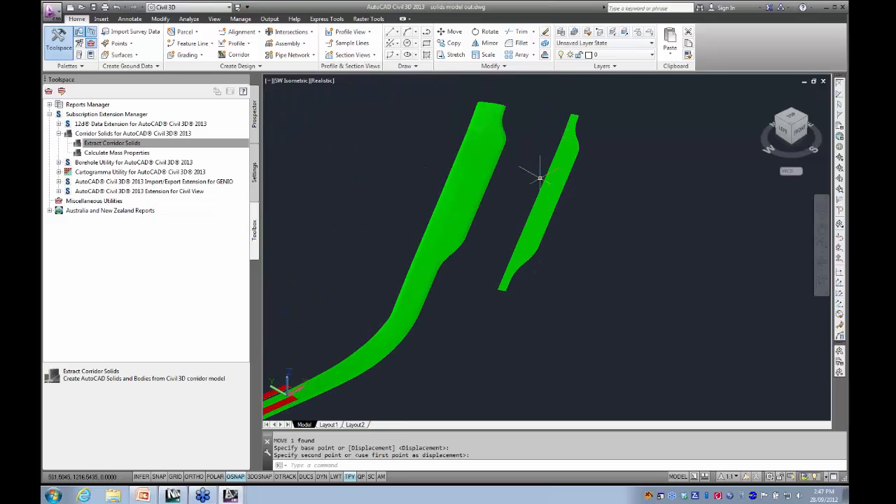
{"action": "middle_click_drag", "start_coordinate": [614, 218], "coordinate": [681, 177]}
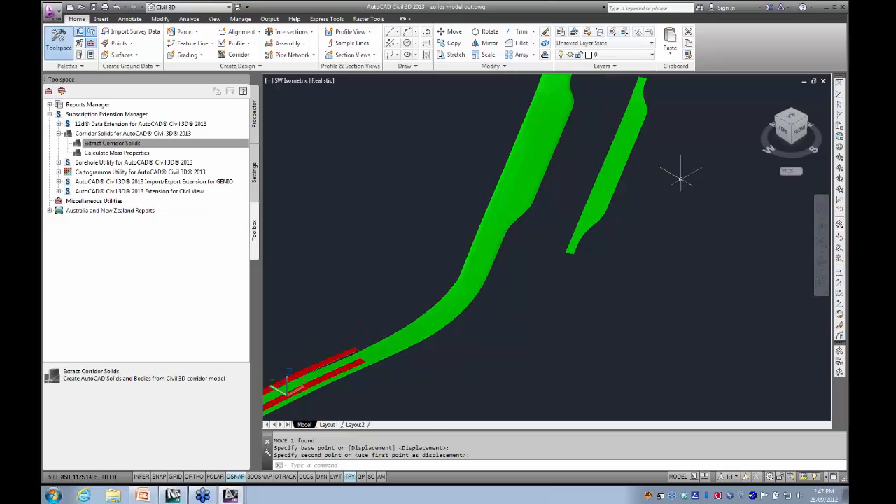
{"action": "scroll", "coordinate": [680, 176], "scroll_direction": "down", "scroll_amount": 4}
{"action": "middle_click_drag", "start_coordinate": [606, 202], "coordinate": [573, 180]}
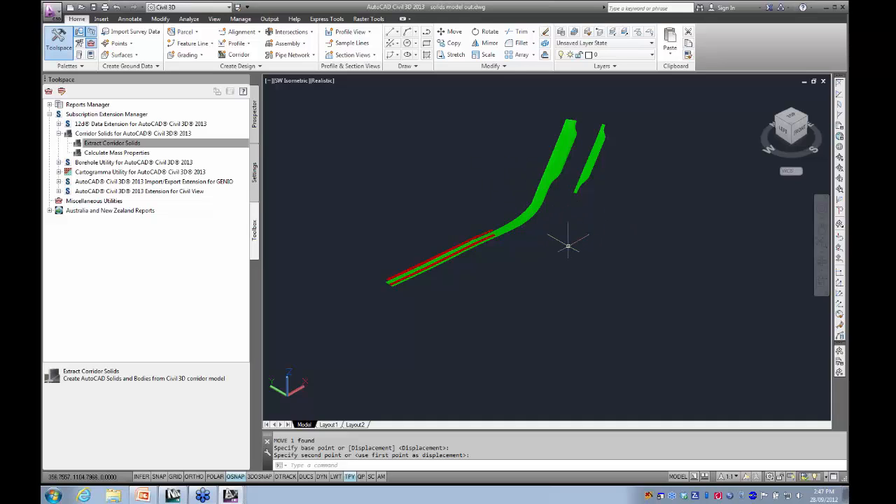
{"action": "middle_click_drag", "start_coordinate": [598, 242], "coordinate": [549, 266]}
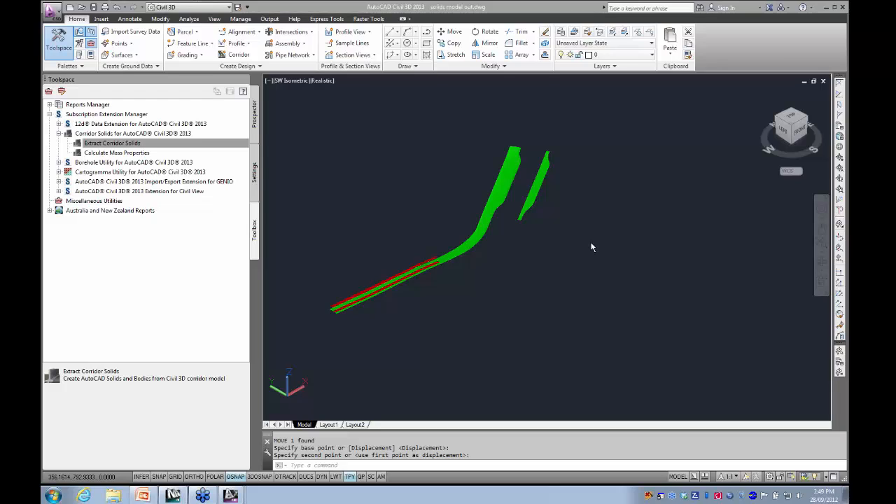
- Collapse the Corridor Solids extension and close solids model out.dwg and solids model.dwg without saving changes
{"action": "left_click", "coordinate": [59, 134]}
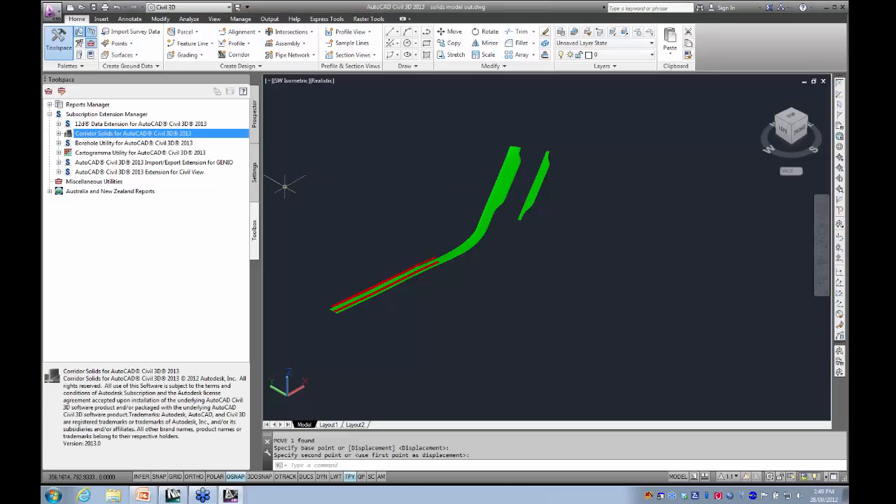
{"action": "left_click", "coordinate": [822, 81]}
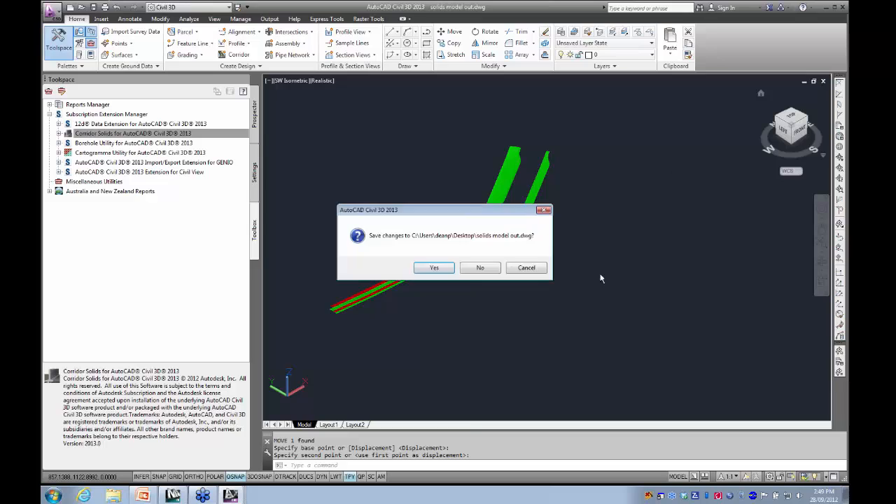
{"action": "left_click", "coordinate": [478, 268]}
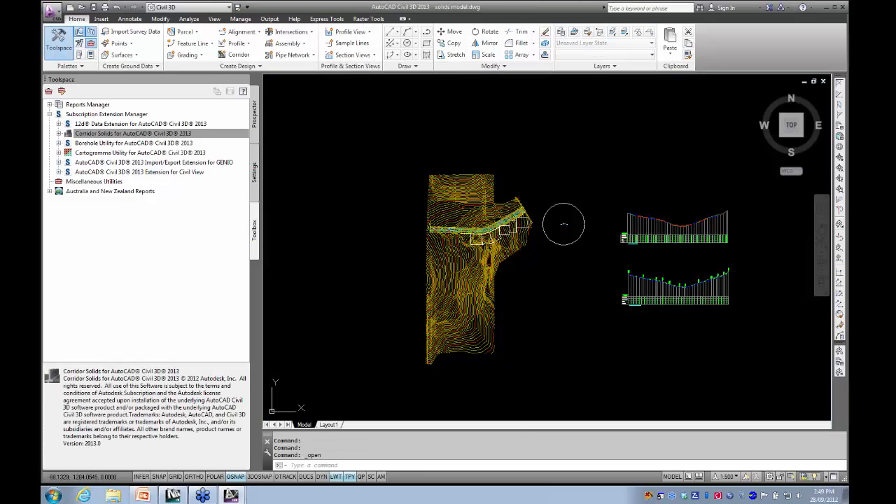
{"action": "left_click", "coordinate": [823, 82]}
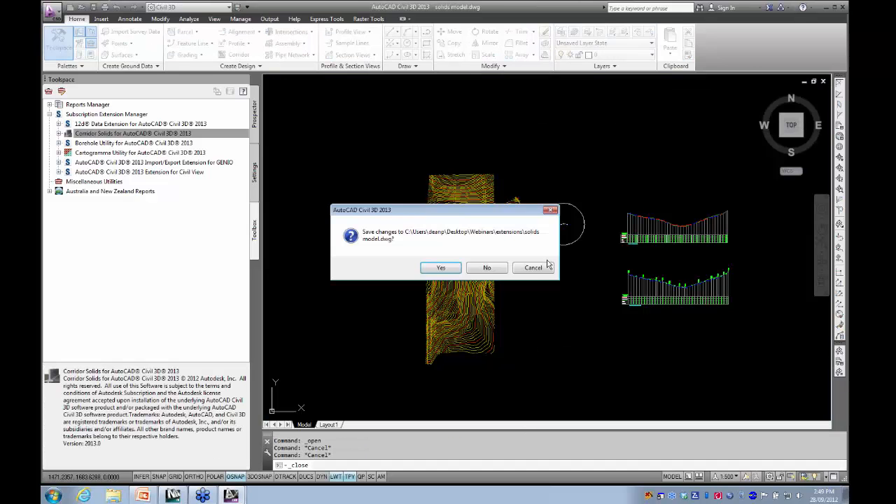
{"action": "left_click", "coordinate": [488, 268]}
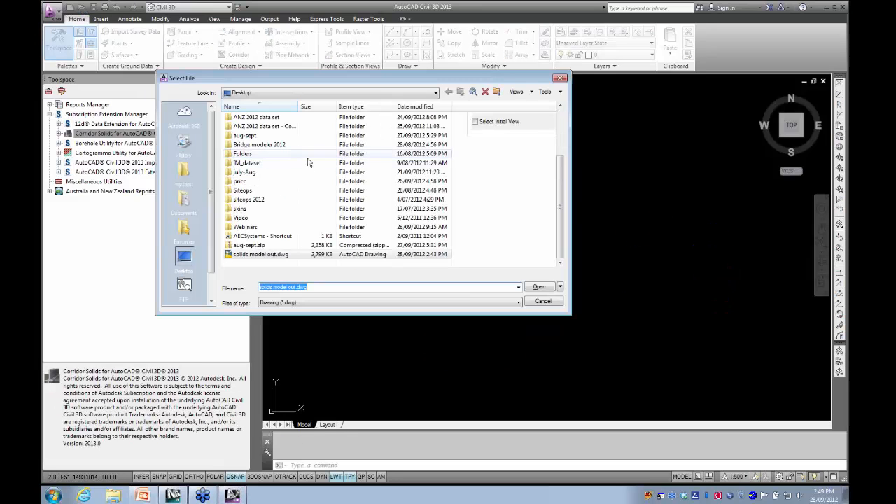
- Open the drawing ANZ Borehole Surface.dwg from the extensions folder inside Webinars on the desktop
{"action": "left_click", "coordinate": [250, 230]}
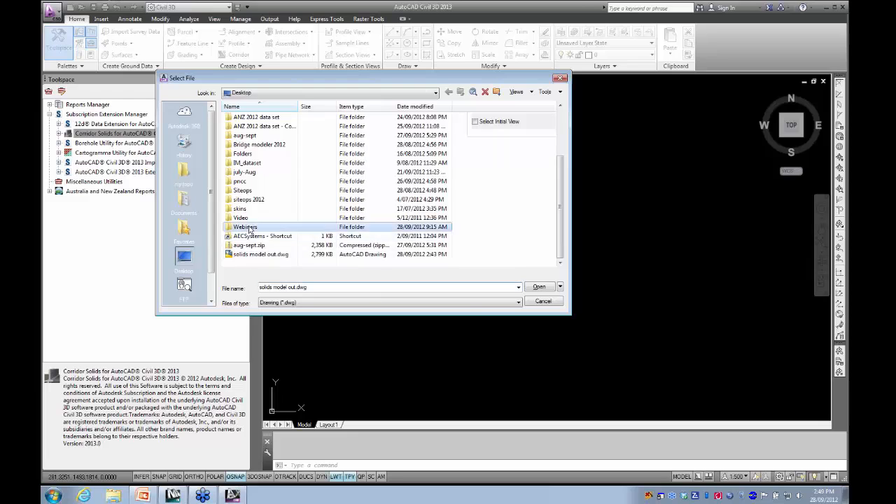
{"action": "double_click", "coordinate": [250, 229]}
{"action": "double_click", "coordinate": [245, 126]}
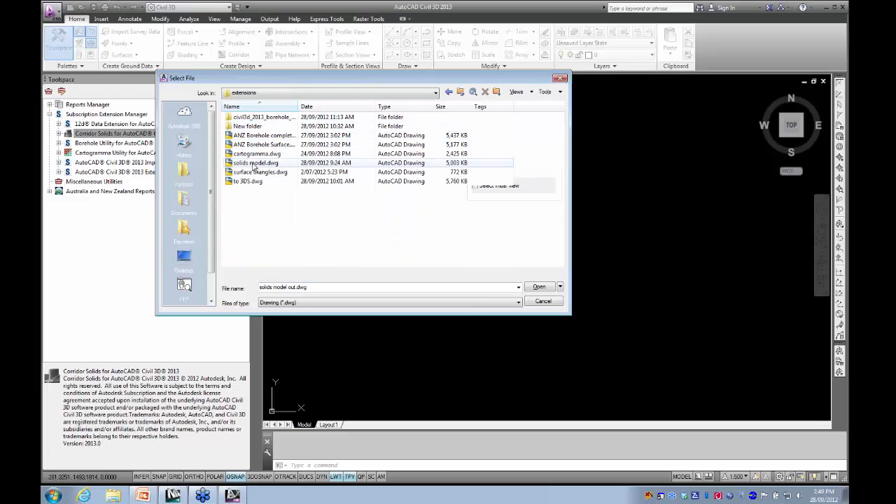
{"action": "left_click", "coordinate": [263, 144]}
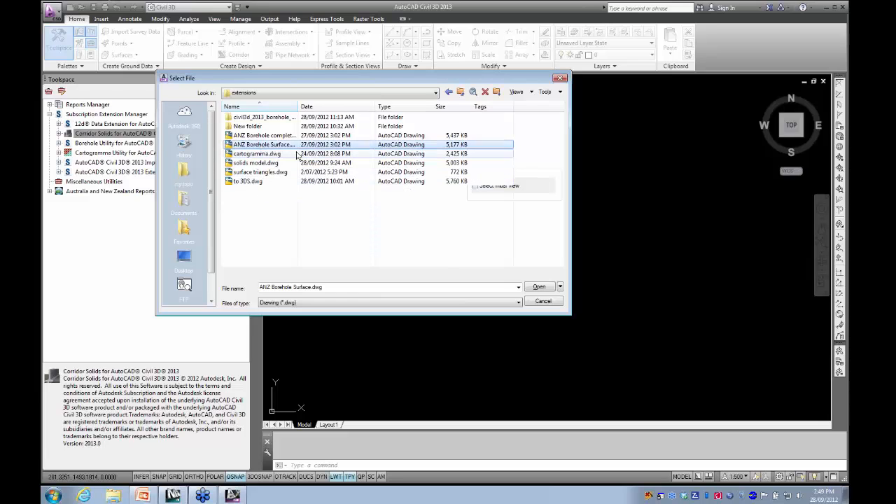
{"action": "left_click", "coordinate": [540, 288]}
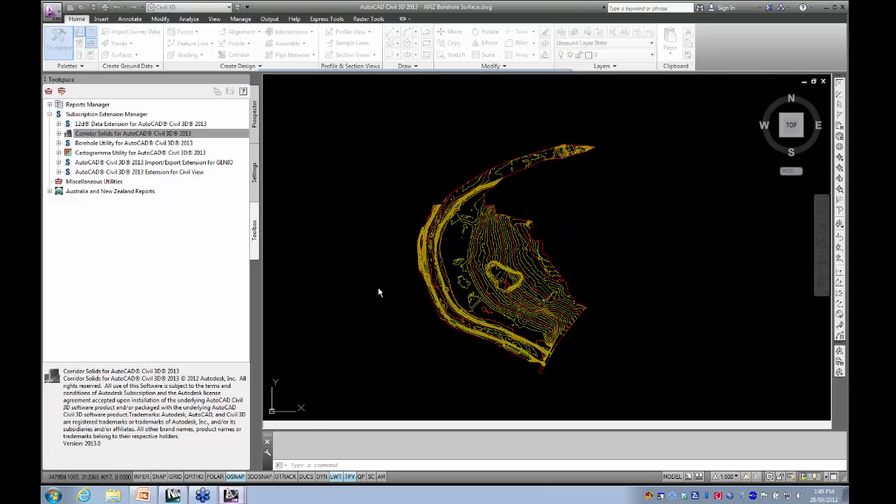
- Identify the existing-ground contour surface in the drawing, clear the selection, and expand the Borehole Utility extension
{"action": "middle_click_drag", "start_coordinate": [366, 260], "coordinate": [342, 260]}
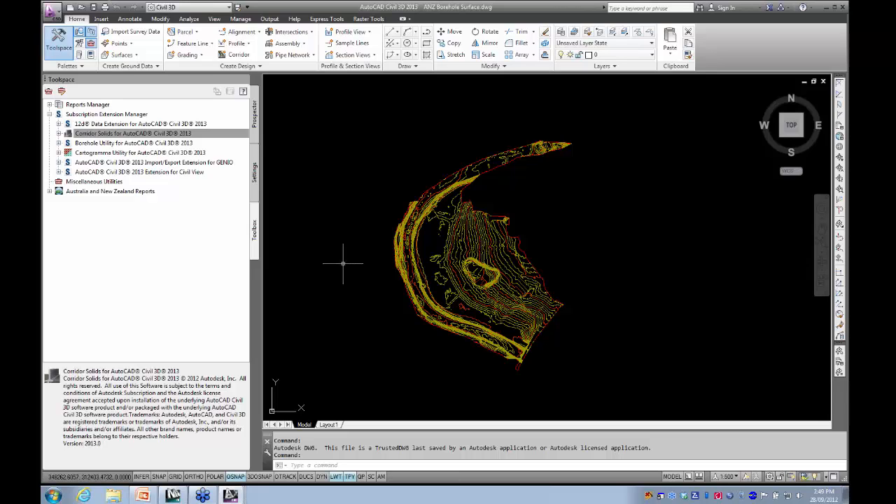
{"action": "left_click", "coordinate": [471, 246]}
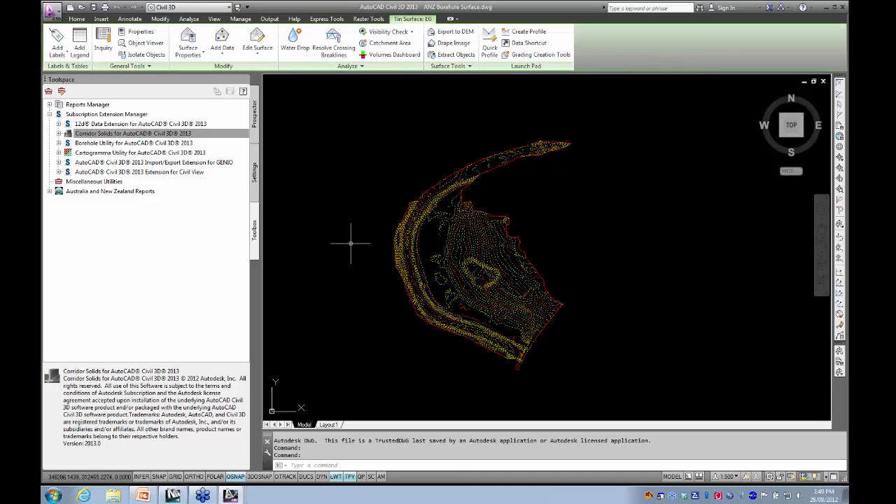
{"action": "key", "text": "Escape"}
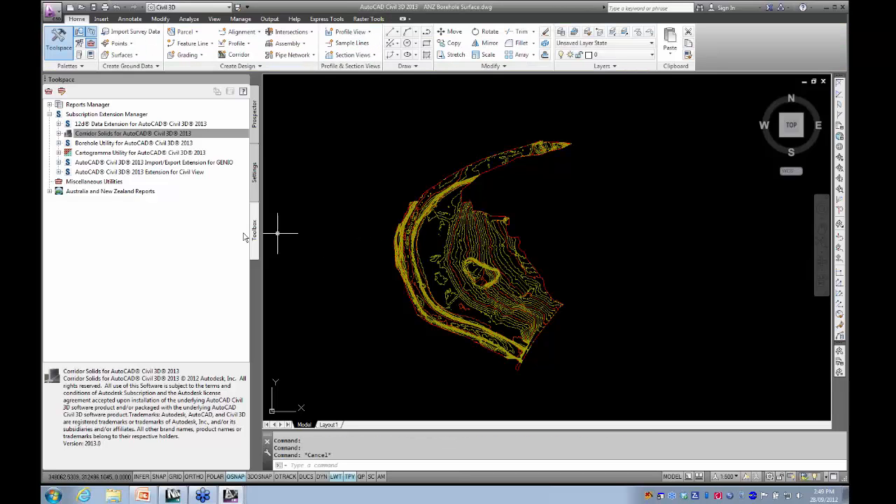
{"action": "left_click", "coordinate": [59, 142]}
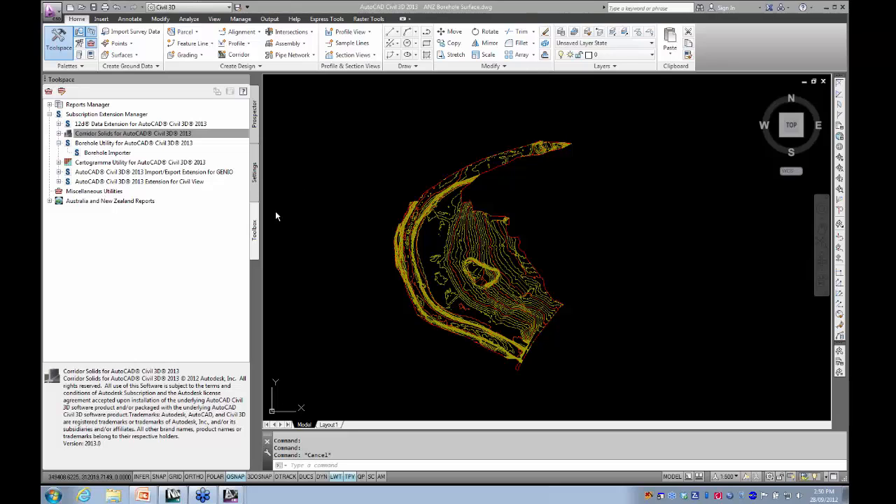
- Switch to Windows Explorer, read the records in shrewsburyboreholes.csv from Webinars\extensions\civil3d_2013_borehole_sample_2, and close the file and folder
{"action": "left_click", "coordinate": [112, 495]}
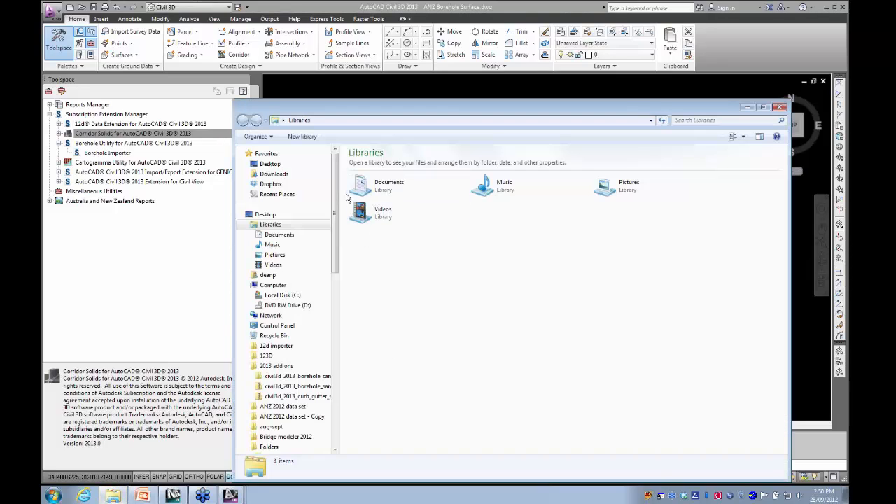
{"action": "left_click", "coordinate": [267, 165]}
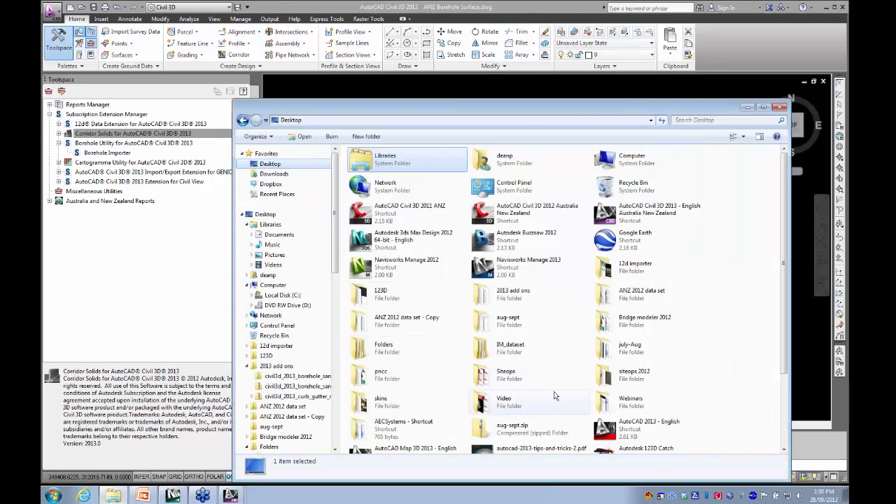
{"action": "double_click", "coordinate": [623, 403]}
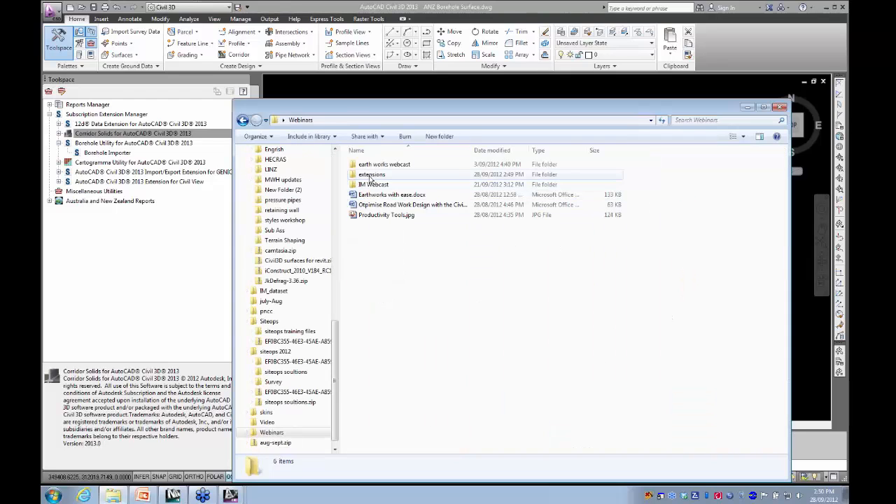
{"action": "double_click", "coordinate": [378, 175]}
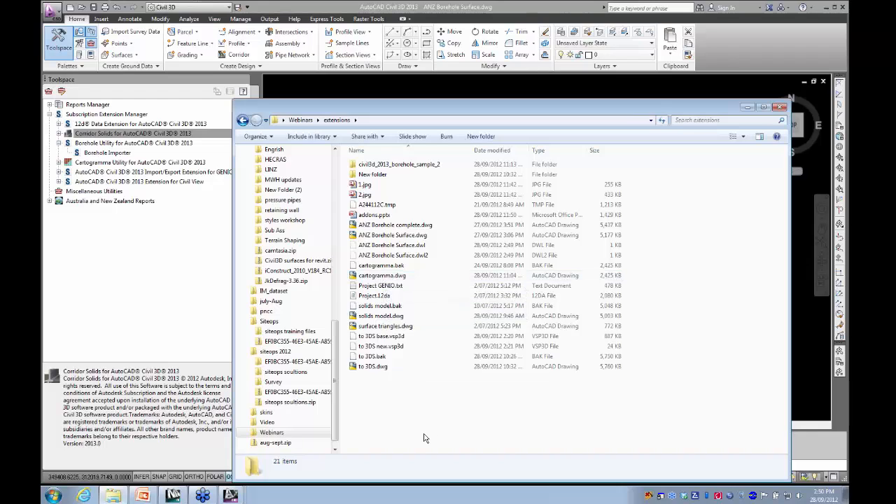
{"action": "left_click", "coordinate": [417, 166]}
{"action": "double_click", "coordinate": [416, 166]}
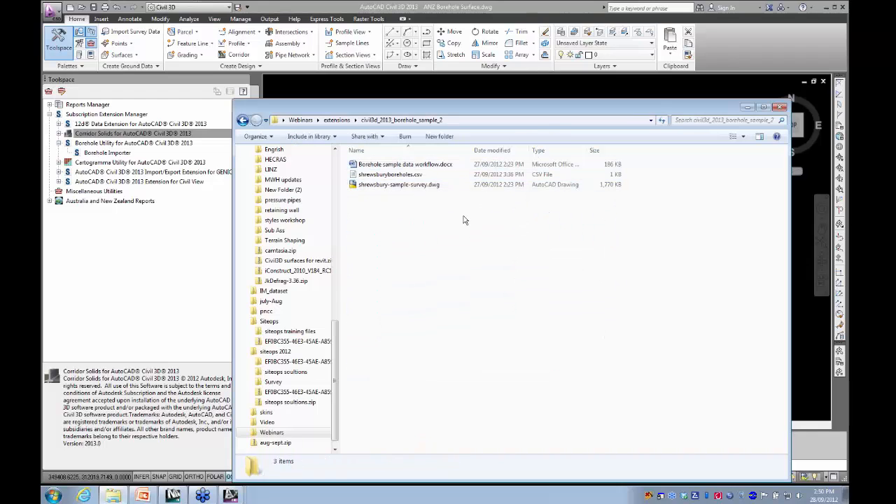
{"action": "double_click", "coordinate": [393, 175]}
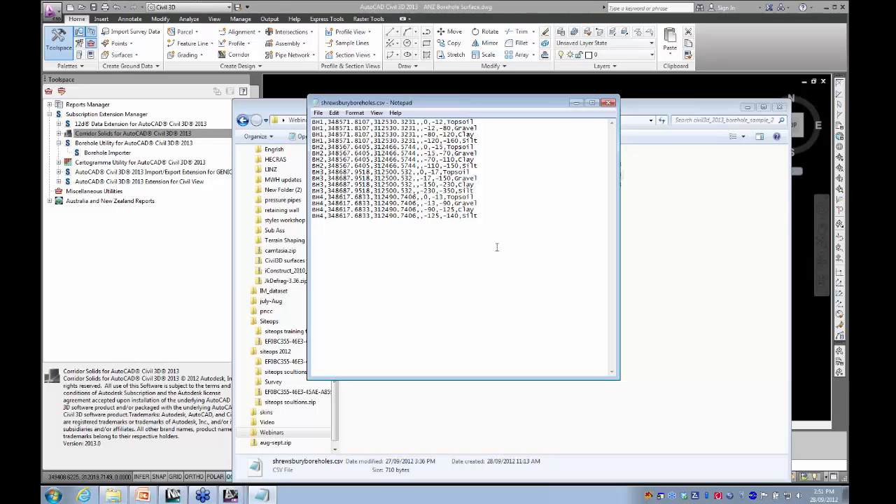
{"action": "left_click", "coordinate": [608, 102]}
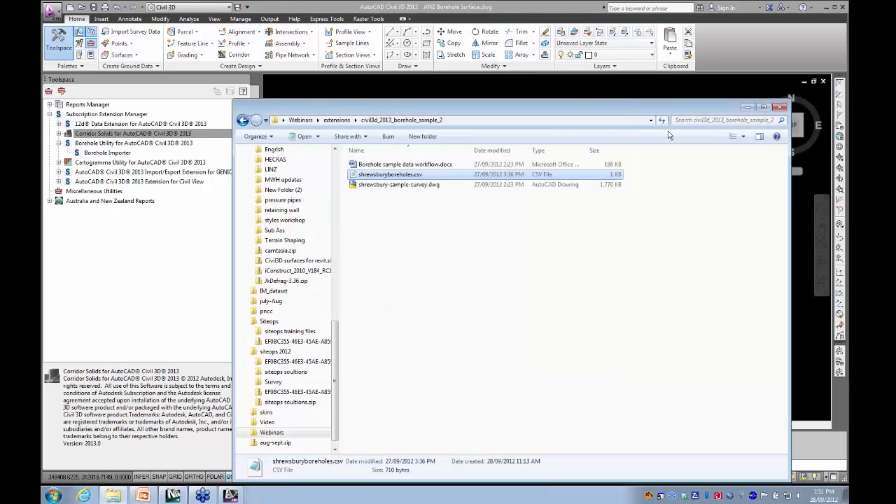
{"action": "left_click", "coordinate": [779, 107]}
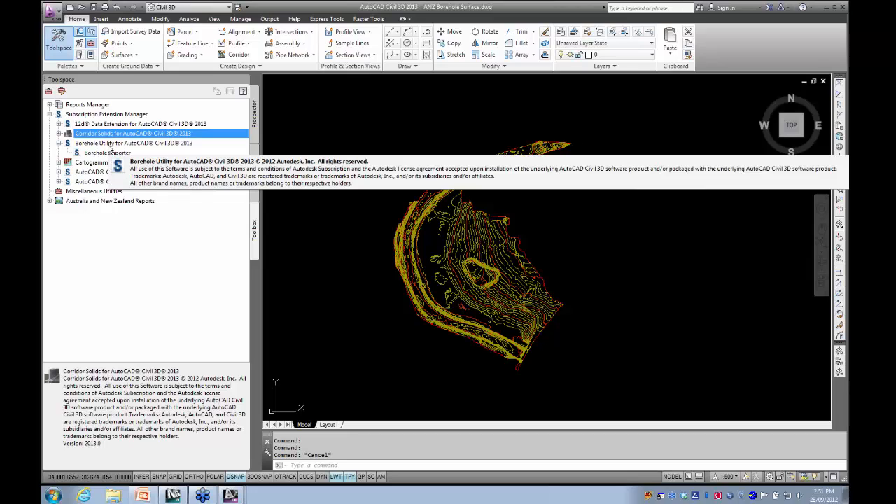
- Start the Borehole Importer and set its input path to the civil3d_2013_borehole_sample_2 folder in 2013 add ons
{"action": "left_click", "coordinate": [107, 154]}
{"action": "double_click", "coordinate": [107, 153]}
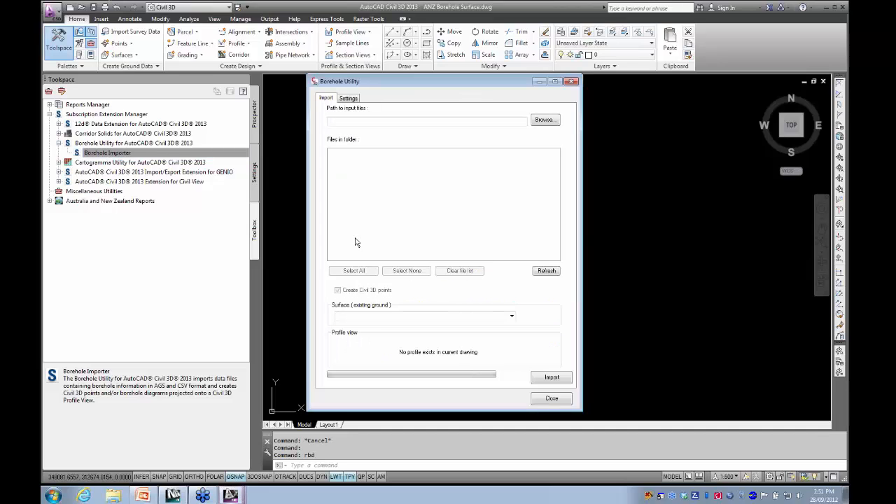
{"action": "left_click", "coordinate": [548, 121]}
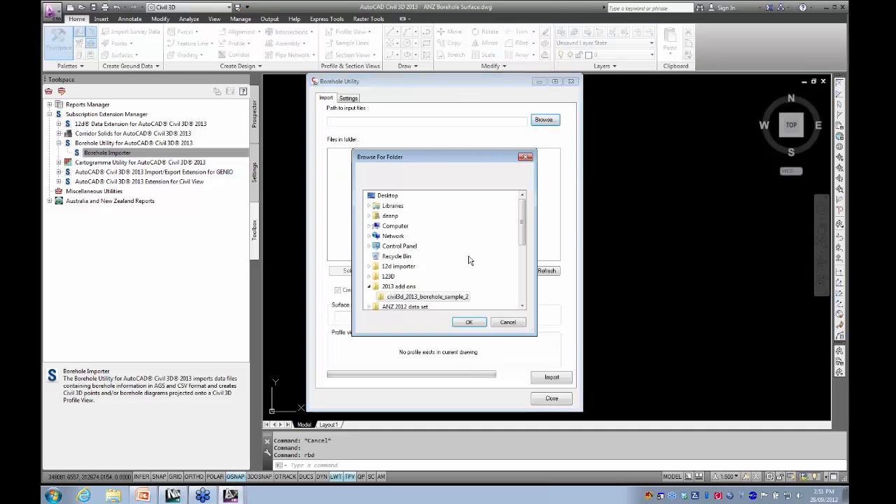
{"action": "left_click", "coordinate": [427, 297]}
{"action": "left_click", "coordinate": [469, 322]}
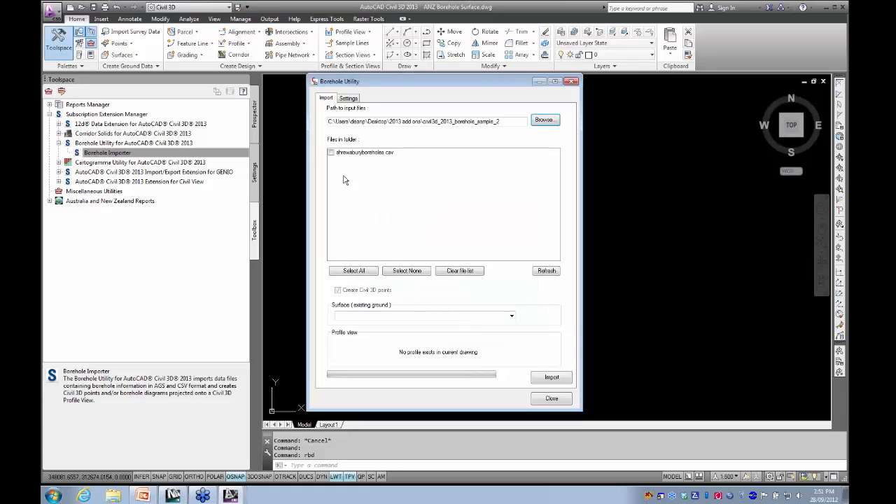
- Include shrewsburyboreholes.csv in the import and choose EG as the existing ground surface
{"action": "left_click", "coordinate": [332, 153]}
{"action": "left_click", "coordinate": [508, 319]}
{"action": "left_click", "coordinate": [349, 325]}
- Review the Borehole Utility settings, trying the Don't derive surface elevation option before choosing Always use derived data
{"action": "left_click", "coordinate": [348, 98]}
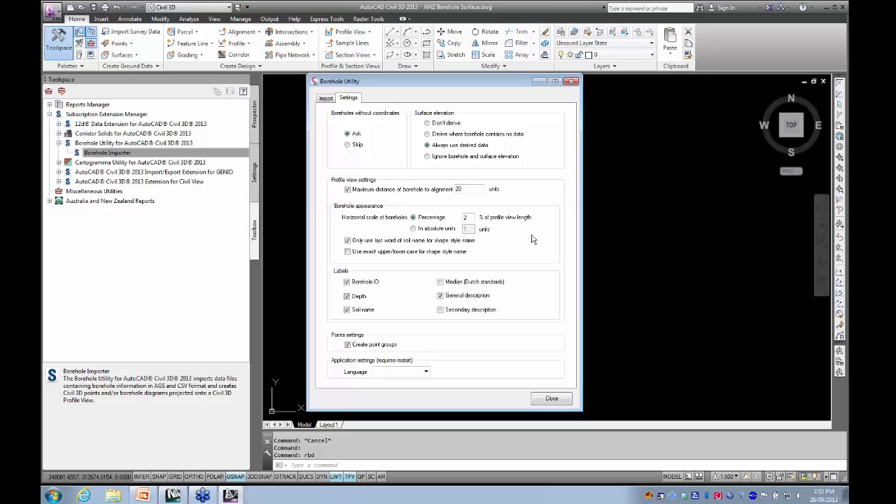
{"action": "left_click", "coordinate": [426, 124]}
{"action": "left_click", "coordinate": [427, 145]}
- Import the borehole data from shrewsburyboreholes.csv and close the Borehole Utility
{"action": "left_click", "coordinate": [326, 99]}
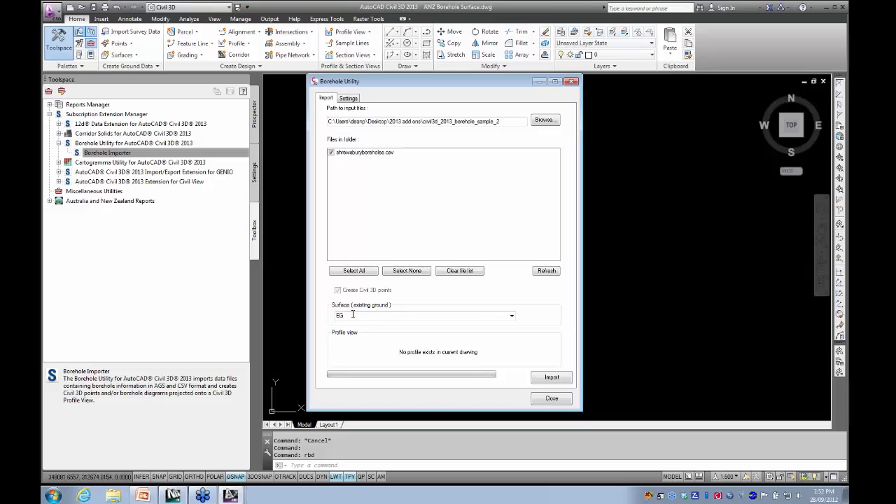
{"action": "left_click", "coordinate": [553, 378]}
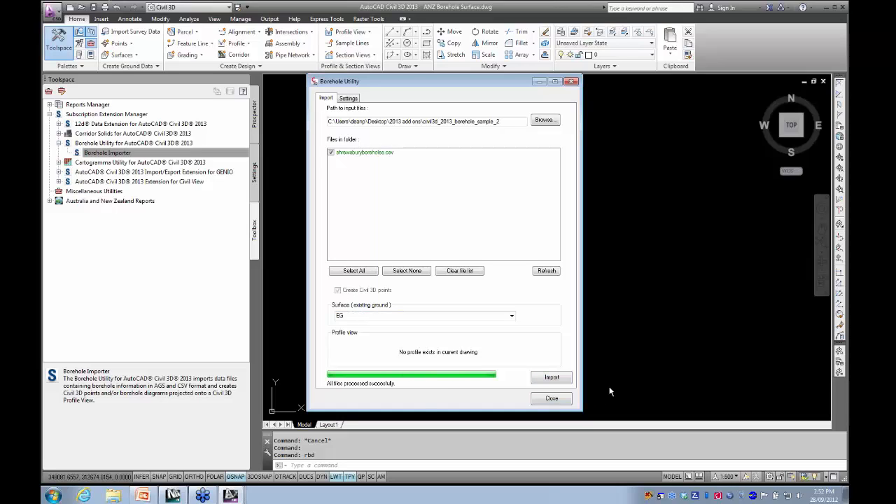
{"action": "left_click", "coordinate": [551, 399]}
- Select an imported point at the borehole in the middle of the contours and examine its overlapping labels and available commands
{"action": "scroll", "coordinate": [446, 256], "scroll_direction": "up", "scroll_amount": 5}
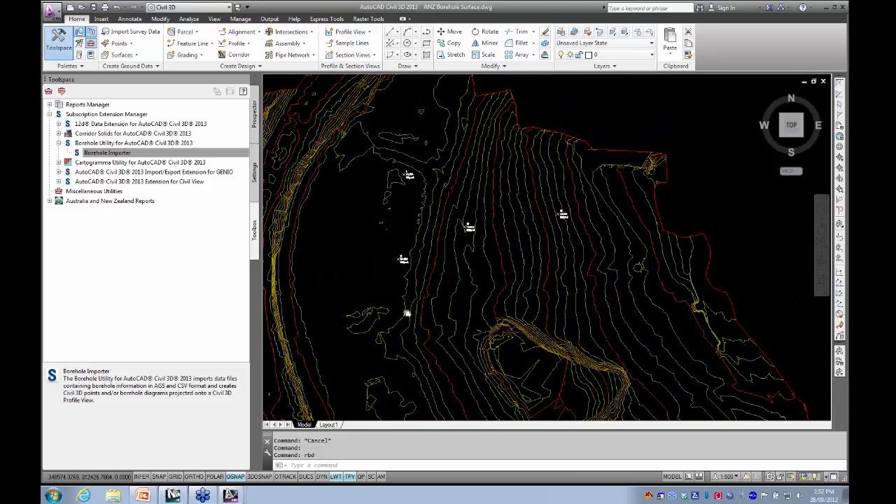
{"action": "scroll", "coordinate": [407, 313], "scroll_direction": "up", "scroll_amount": 5}
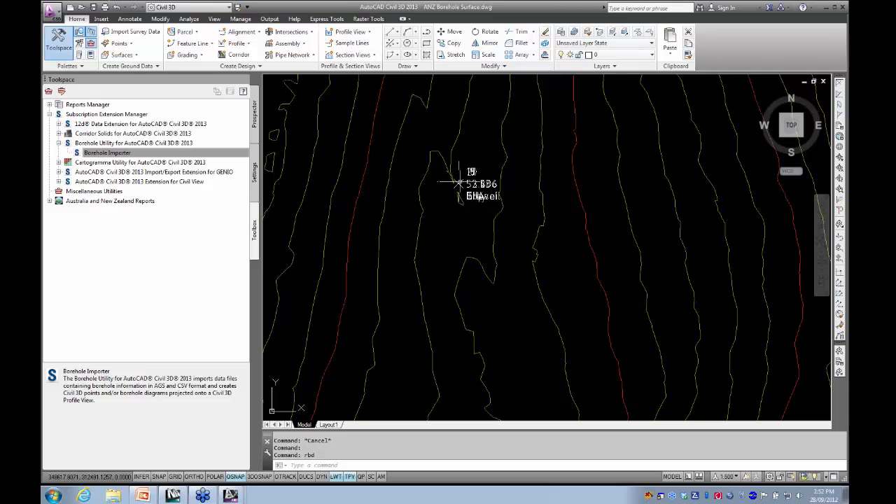
{"action": "left_click", "coordinate": [458, 184]}
{"action": "scroll", "coordinate": [427, 225], "scroll_direction": "down", "scroll_amount": 3}
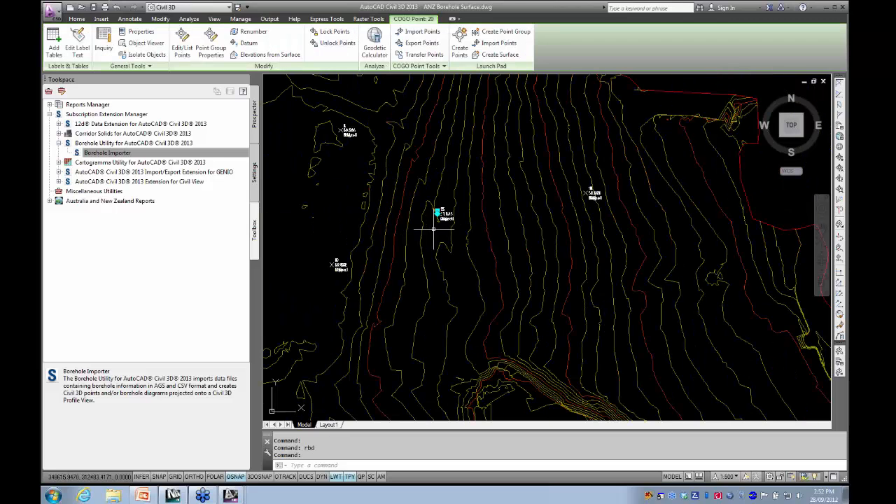
{"action": "scroll", "coordinate": [431, 238], "scroll_direction": "up", "scroll_amount": 5}
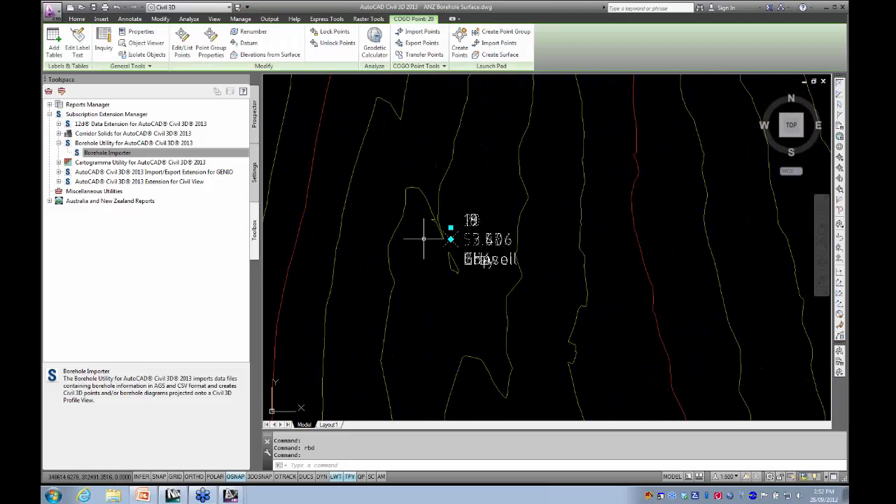
{"action": "right_click", "coordinate": [423, 235]}
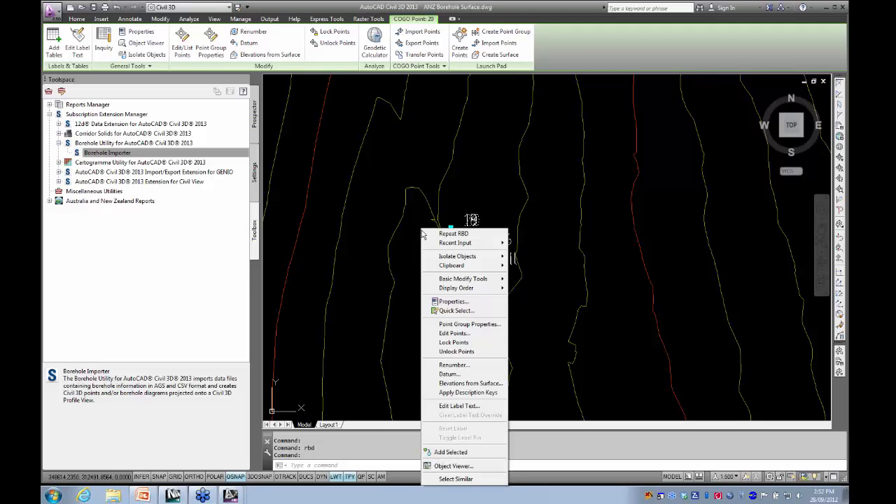
{"action": "left_click", "coordinate": [406, 236]}
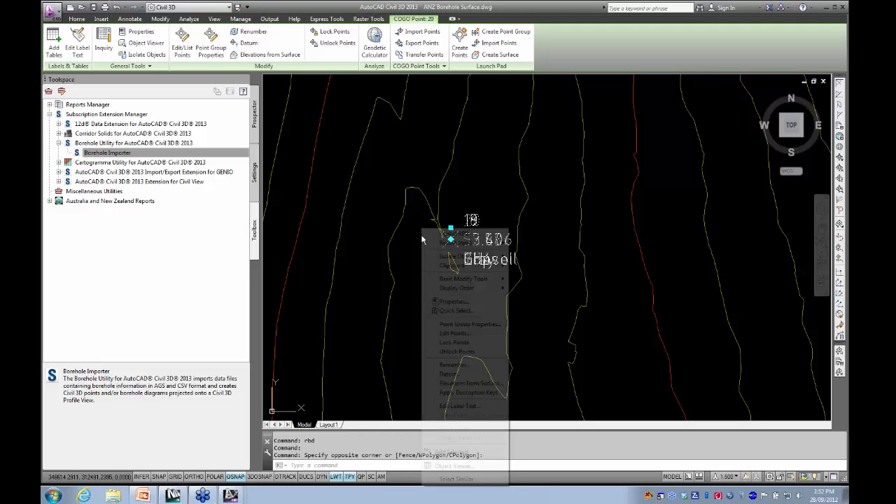
- Edit the Standard point style of the selected point's SILT point group so labels are visible in the Model view direction
{"action": "right_click", "coordinate": [423, 236]}
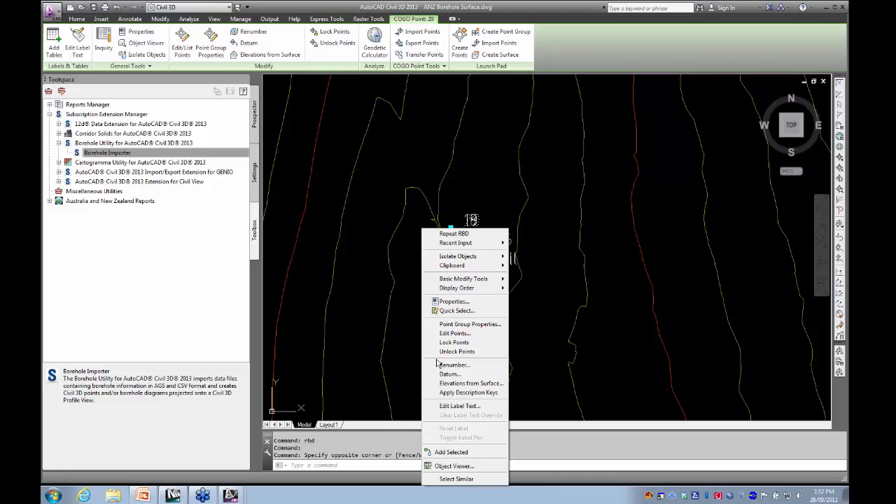
{"action": "left_click", "coordinate": [451, 326]}
{"action": "left_click", "coordinate": [325, 244]}
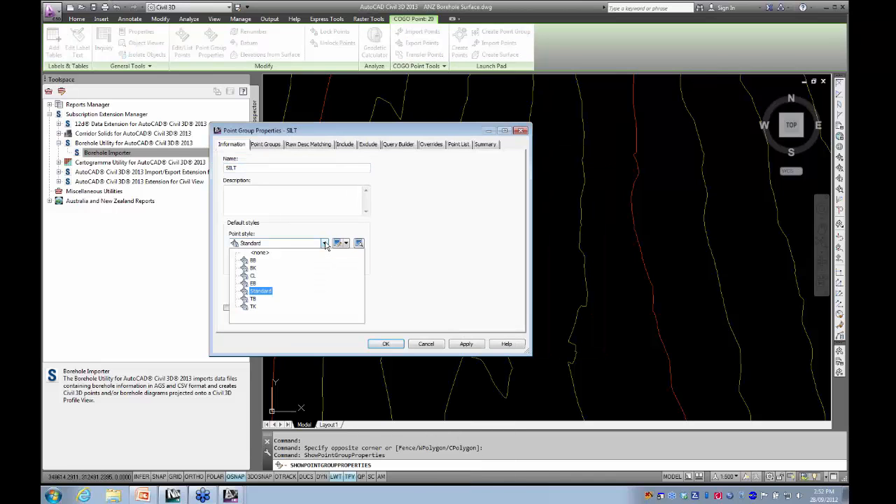
{"action": "left_click", "coordinate": [325, 244]}
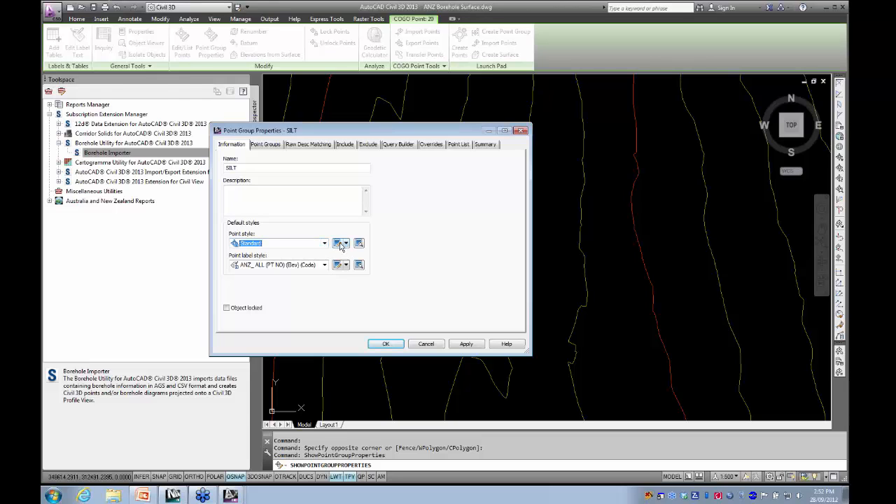
{"action": "left_click", "coordinate": [339, 244]}
{"action": "left_click", "coordinate": [219, 117]}
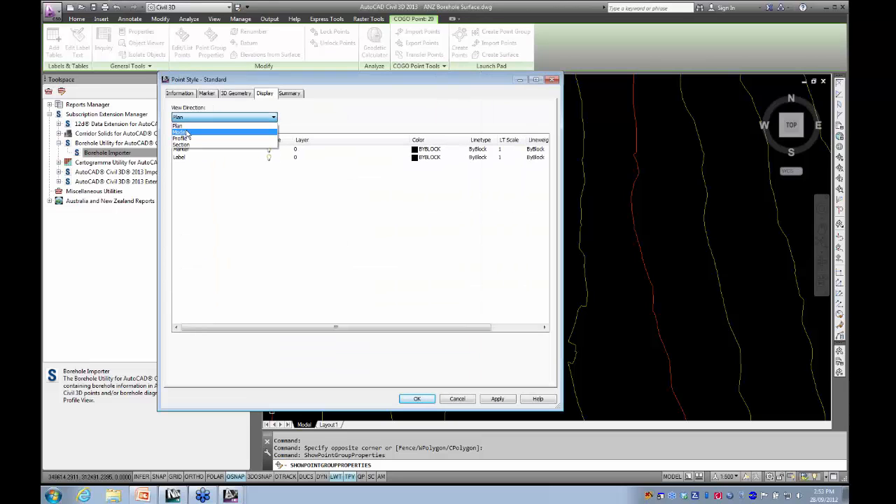
{"action": "left_click", "coordinate": [187, 133]}
{"action": "left_click", "coordinate": [268, 156]}
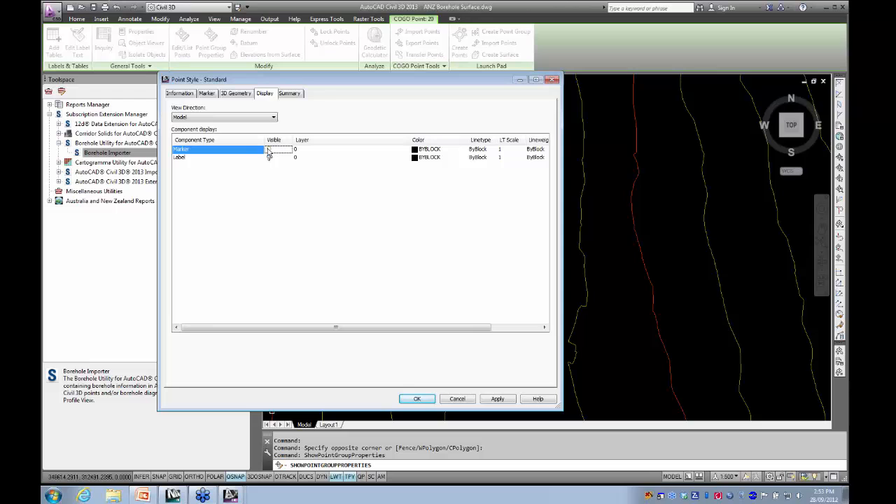
{"action": "left_click", "coordinate": [416, 398]}
{"action": "left_click", "coordinate": [389, 345]}
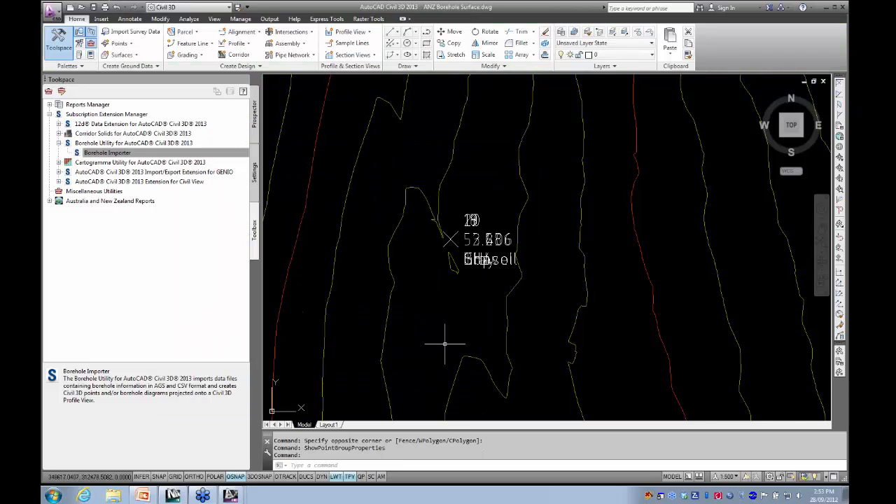
- Select the points at all four boreholes and open them in the Object Viewer
{"action": "scroll", "coordinate": [444, 344], "scroll_direction": "down", "scroll_amount": 5}
{"action": "scroll", "coordinate": [320, 236], "scroll_direction": "up", "scroll_amount": 3}
{"action": "left_click", "coordinate": [320, 236]}
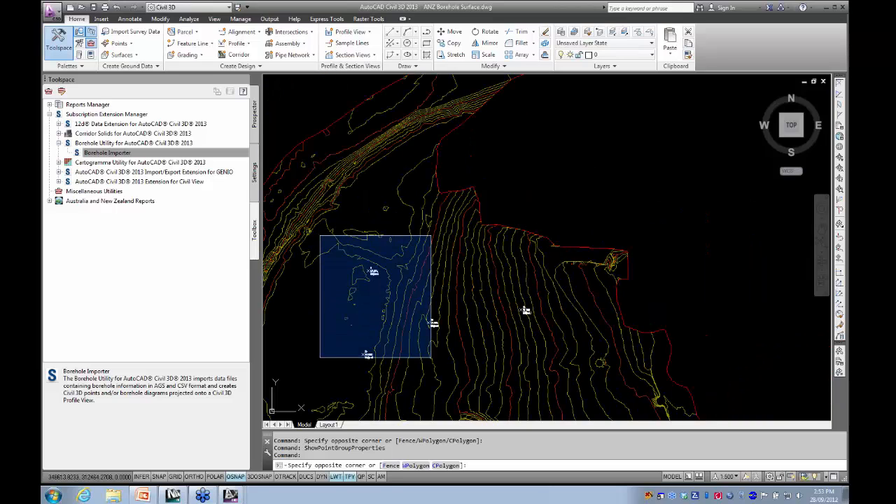
{"action": "left_click", "coordinate": [574, 398]}
{"action": "right_click", "coordinate": [490, 308]}
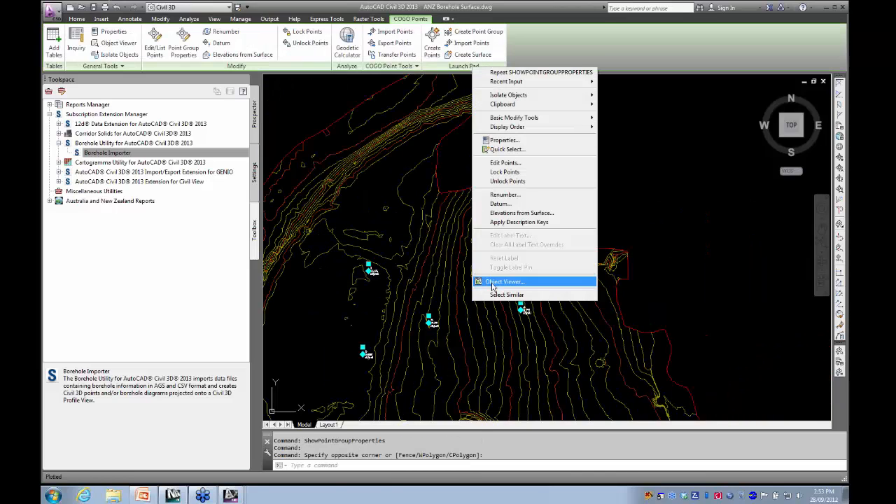
{"action": "left_click", "coordinate": [492, 282]}
- Examine one borehole's stacked points and soil labels in 3D, comparing their heights
{"action": "left_click_drag", "start_coordinate": [376, 374], "coordinate": [343, 194]}
{"action": "scroll", "coordinate": [346, 262], "scroll_direction": "up", "scroll_amount": 4}
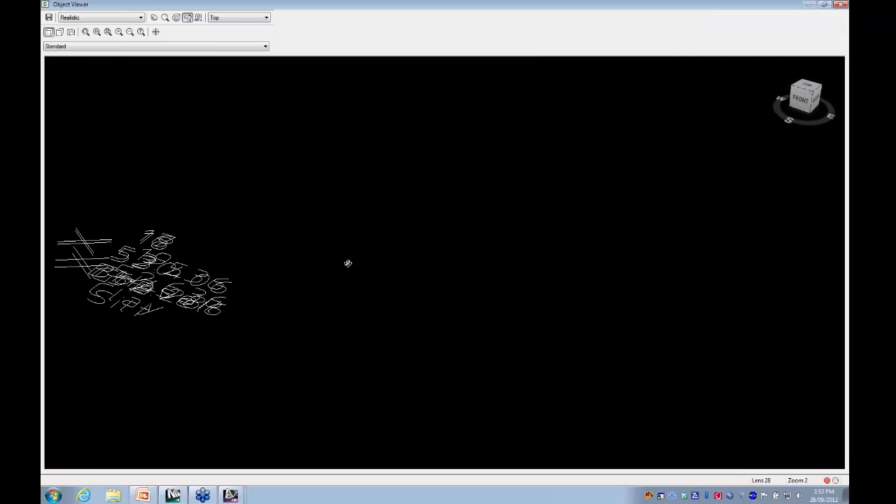
{"action": "middle_click_drag", "start_coordinate": [348, 262], "coordinate": [651, 265]}
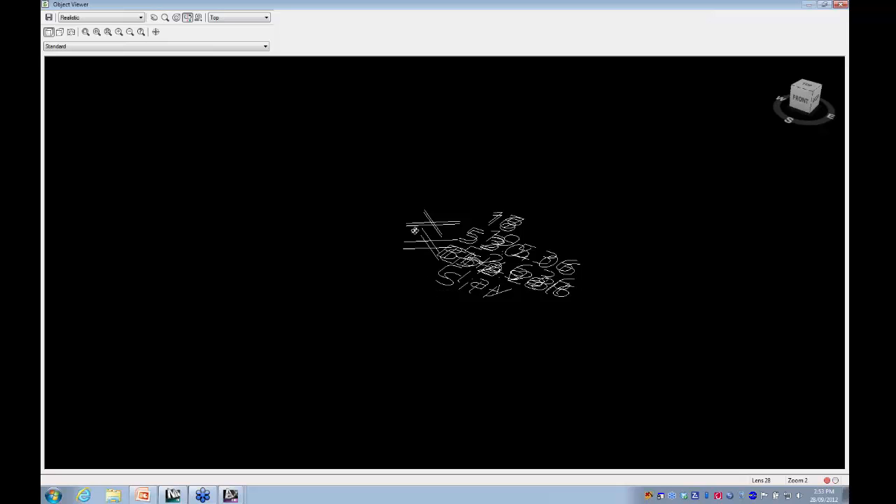
{"action": "scroll", "coordinate": [390, 266], "scroll_direction": "down", "scroll_amount": 9}
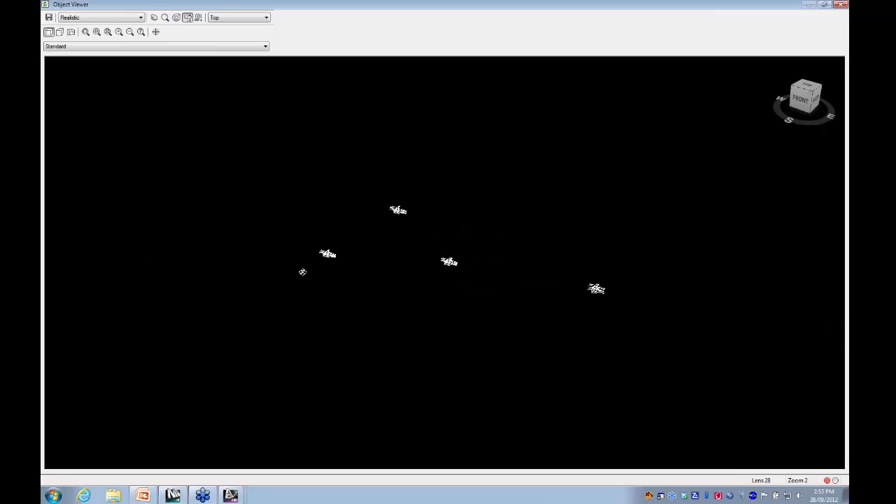
{"action": "scroll", "coordinate": [267, 257], "scroll_direction": "up", "scroll_amount": 5}
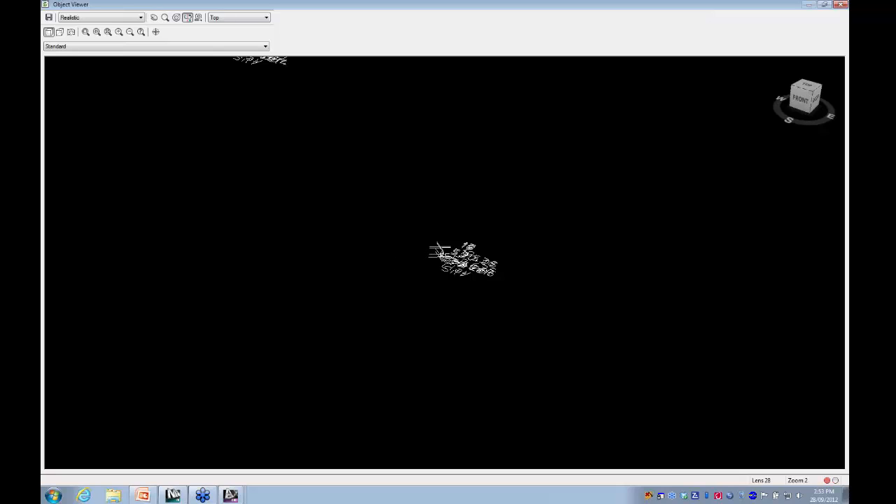
{"action": "scroll", "coordinate": [436, 252], "scroll_direction": "up", "scroll_amount": 2}
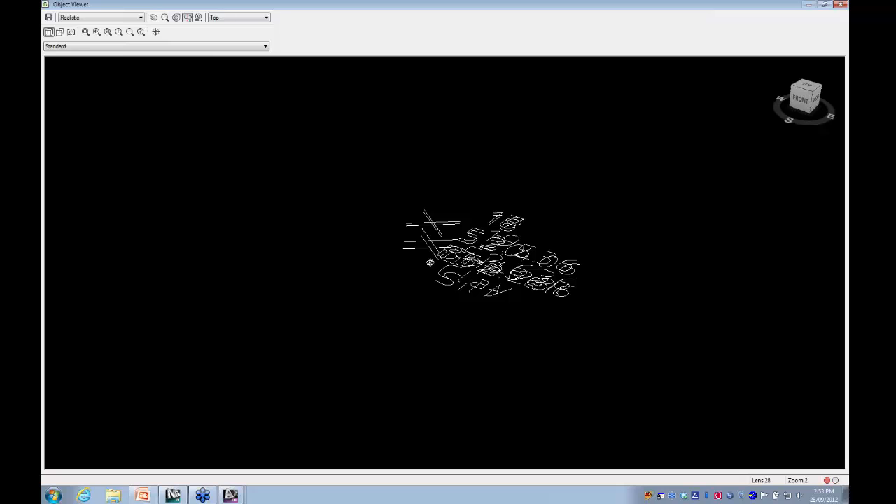
- Inspect the stacked points at another borehole and the overall layout of the boreholes, and close the Object Viewer
{"action": "scroll", "coordinate": [430, 267], "scroll_direction": "down", "scroll_amount": 6}
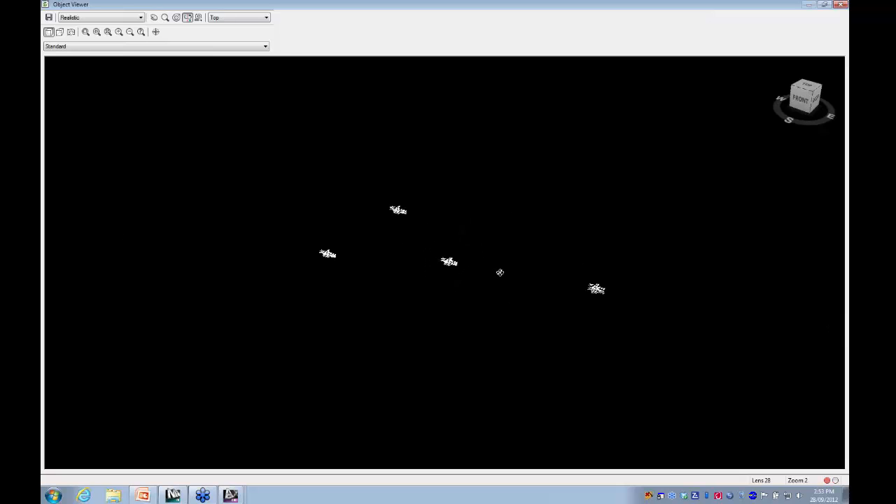
{"action": "scroll", "coordinate": [455, 280], "scroll_direction": "up", "scroll_amount": 5}
{"action": "middle_click_drag", "start_coordinate": [481, 309], "coordinate": [444, 250]}
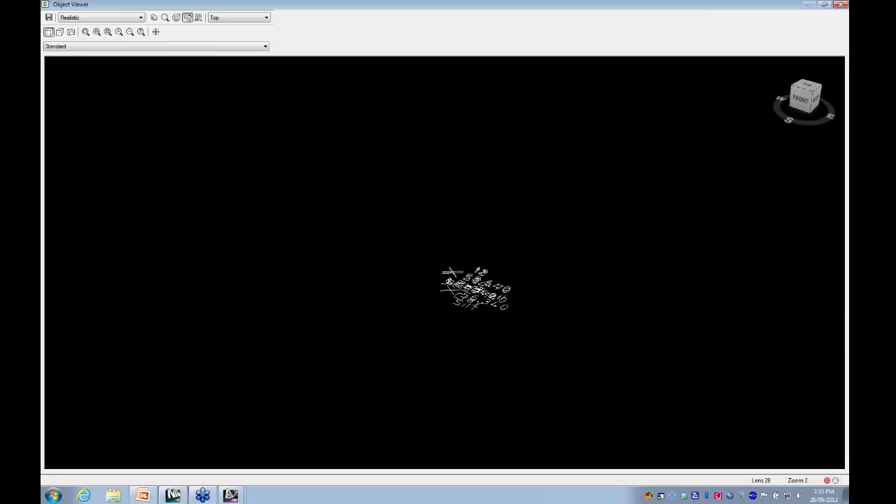
{"action": "scroll", "coordinate": [426, 286], "scroll_direction": "down", "scroll_amount": 5}
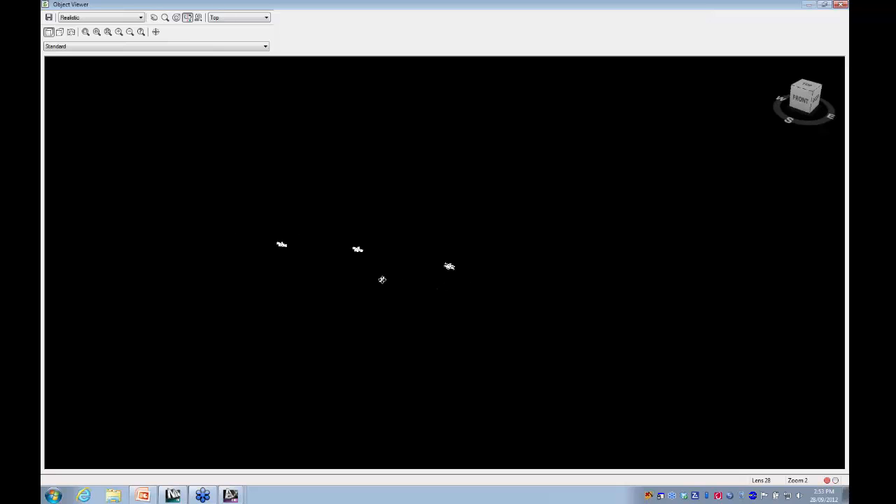
{"action": "middle_click_drag", "start_coordinate": [382, 280], "coordinate": [436, 280]}
{"action": "scroll", "coordinate": [422, 278], "scroll_direction": "up", "scroll_amount": 2}
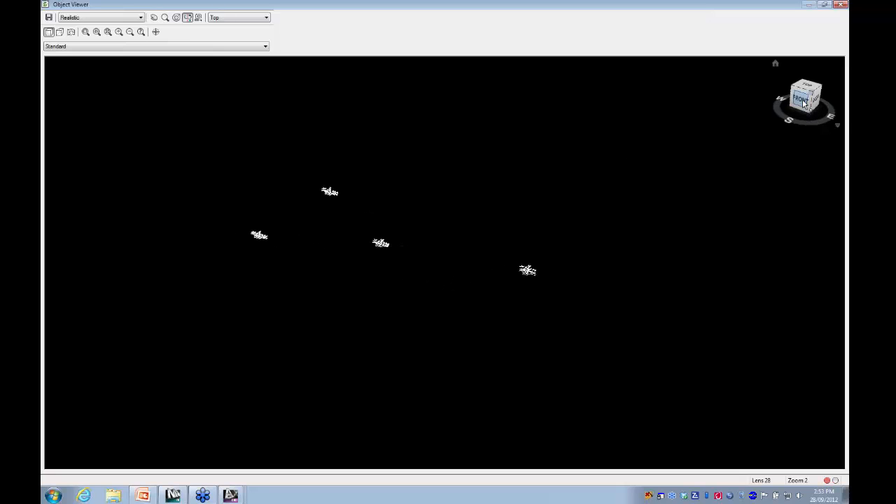
{"action": "left_click", "coordinate": [838, 5]}
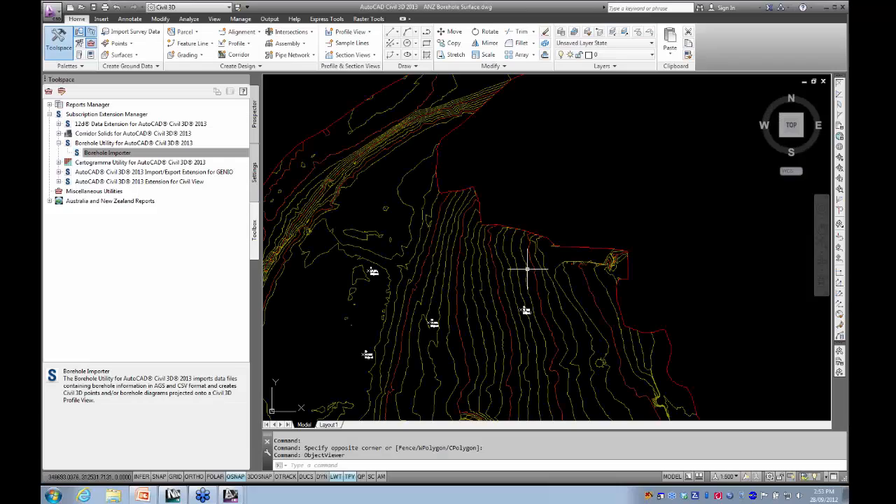
{"action": "scroll", "coordinate": [369, 312], "scroll_direction": "up", "scroll_amount": 1}
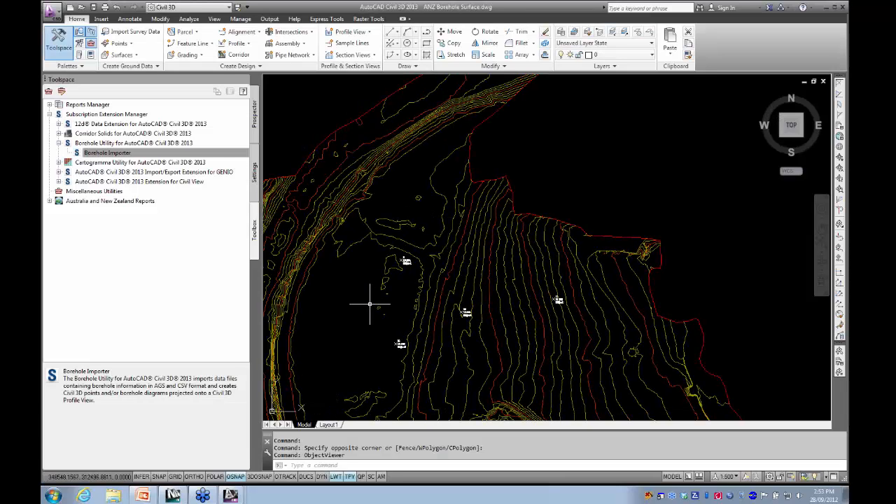
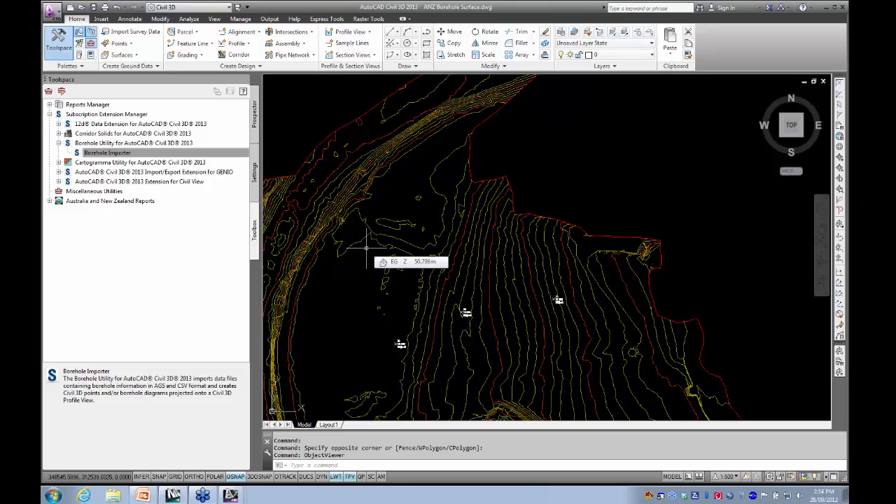
- Set up a new centerline alignment layout with the ANZ_Design style and ANZ_Highway label set, checking its design criteria
{"action": "middle_click_drag", "start_coordinate": [380, 304], "coordinate": [374, 270]}
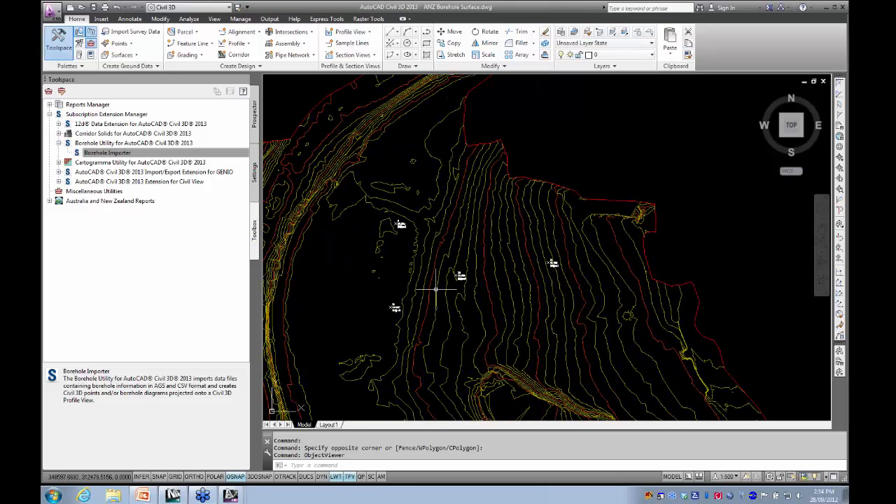
{"action": "left_click", "coordinate": [242, 31]}
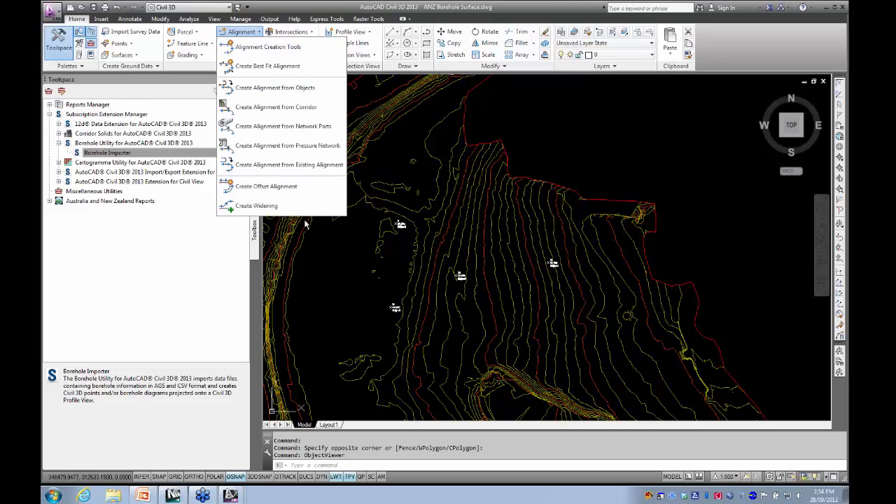
{"action": "left_click", "coordinate": [266, 47]}
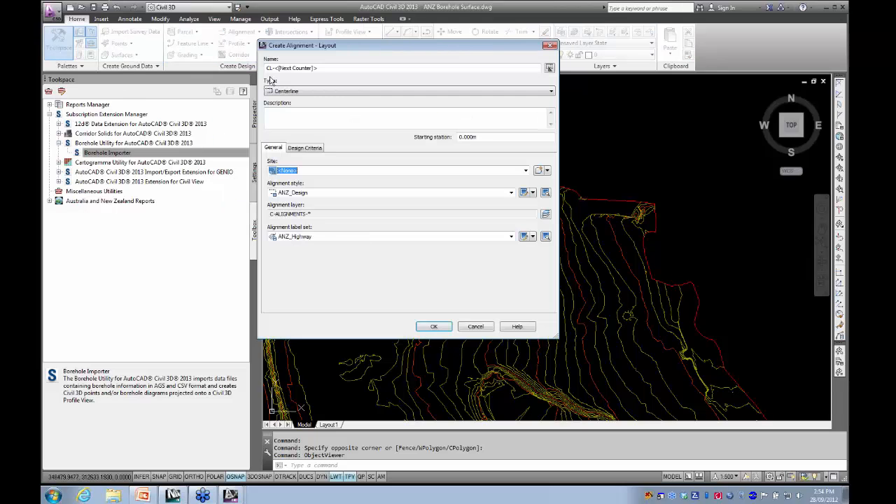
{"action": "left_click", "coordinate": [292, 149]}
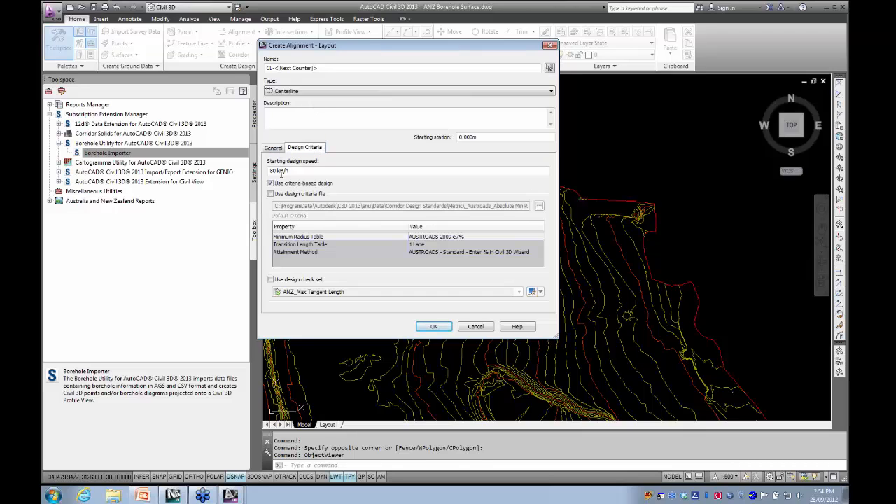
{"action": "left_click", "coordinate": [273, 149]}
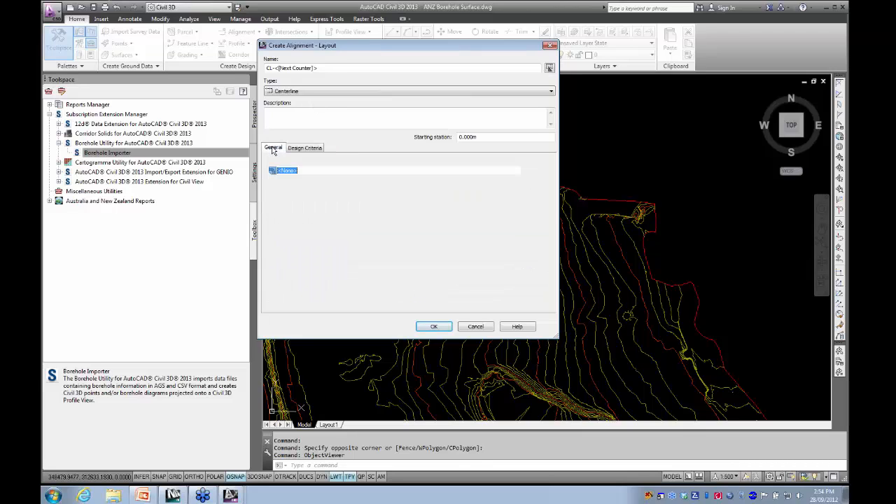
{"action": "left_click", "coordinate": [429, 327]}
- Draw the alignment's first tangent without curves, from west of the southwestern borehole to just north of the middle borehole
{"action": "scroll", "coordinate": [380, 300], "scroll_direction": "up", "scroll_amount": 5}
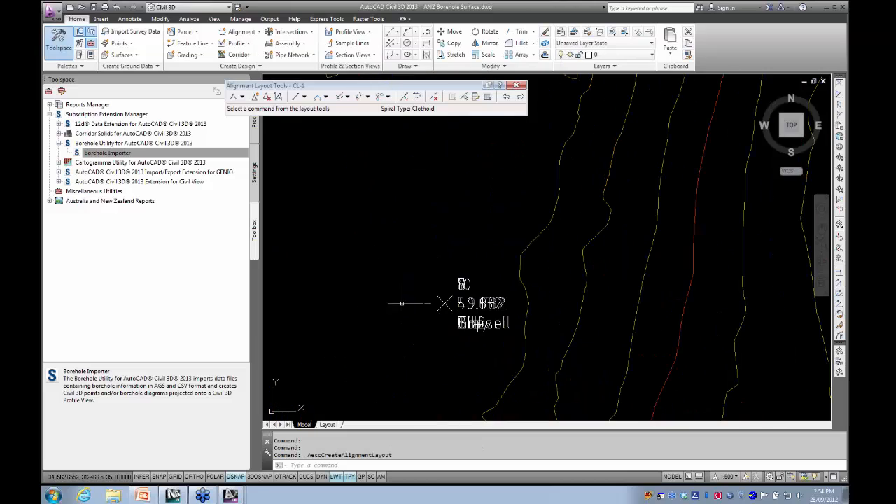
{"action": "left_click", "coordinate": [322, 323]}
{"action": "scroll", "coordinate": [462, 265], "scroll_direction": "down", "scroll_amount": 2}
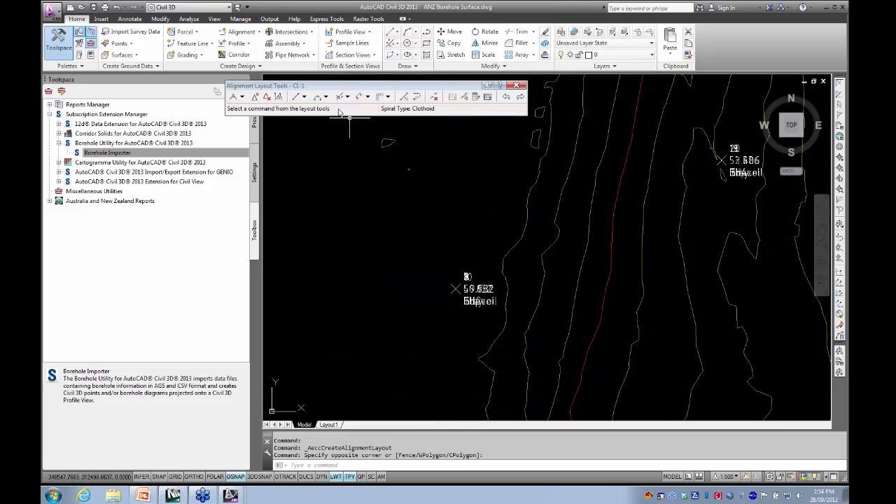
{"action": "left_click", "coordinate": [238, 100]}
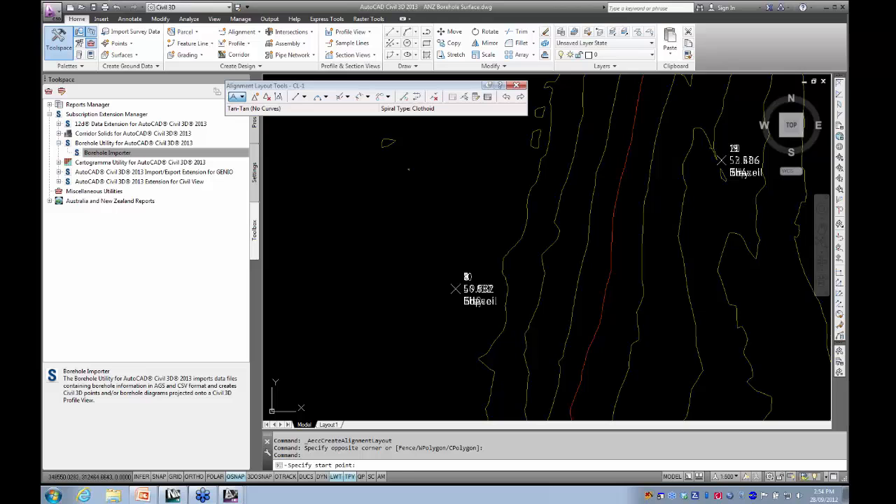
{"action": "left_click", "coordinate": [413, 280]}
{"action": "scroll", "coordinate": [525, 242], "scroll_direction": "down", "scroll_amount": 2}
{"action": "middle_click_drag", "start_coordinate": [529, 242], "coordinate": [388, 305]}
{"action": "scroll", "coordinate": [438, 271], "scroll_direction": "up", "scroll_amount": 2}
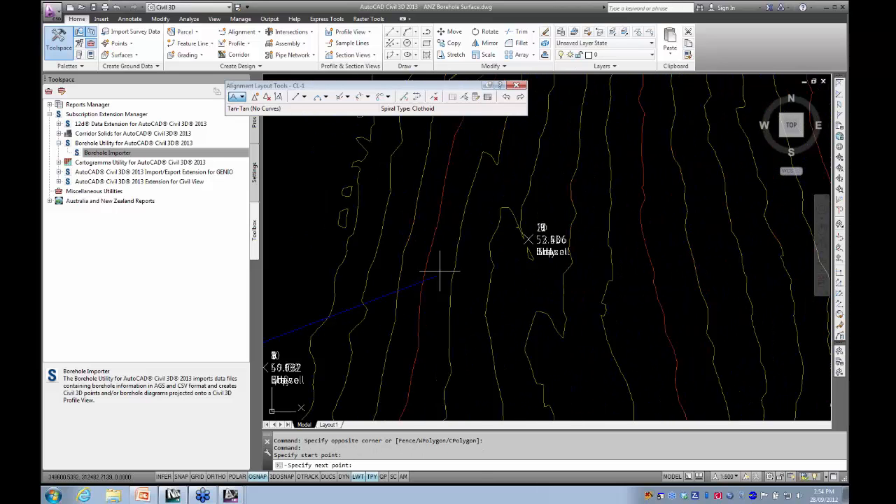
{"action": "scroll", "coordinate": [430, 273], "scroll_direction": "down", "scroll_amount": 2}
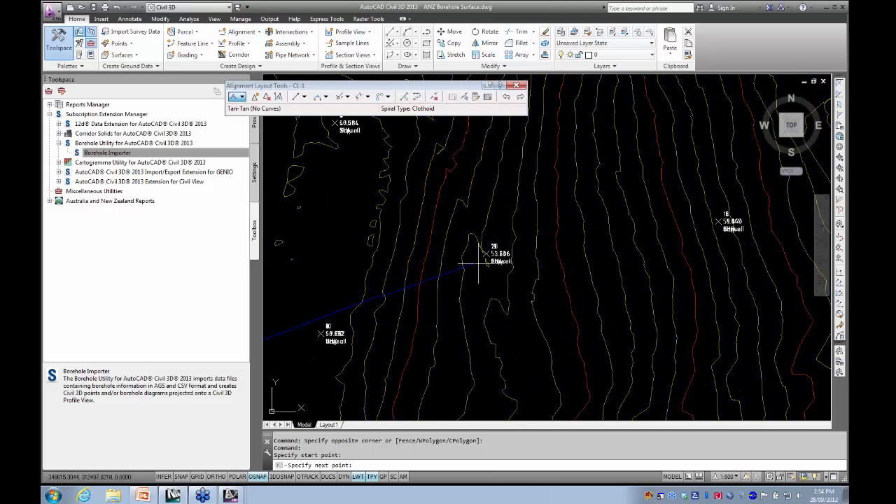
{"action": "scroll", "coordinate": [474, 226], "scroll_direction": "up", "scroll_amount": 4}
{"action": "left_click", "coordinate": [475, 233]}
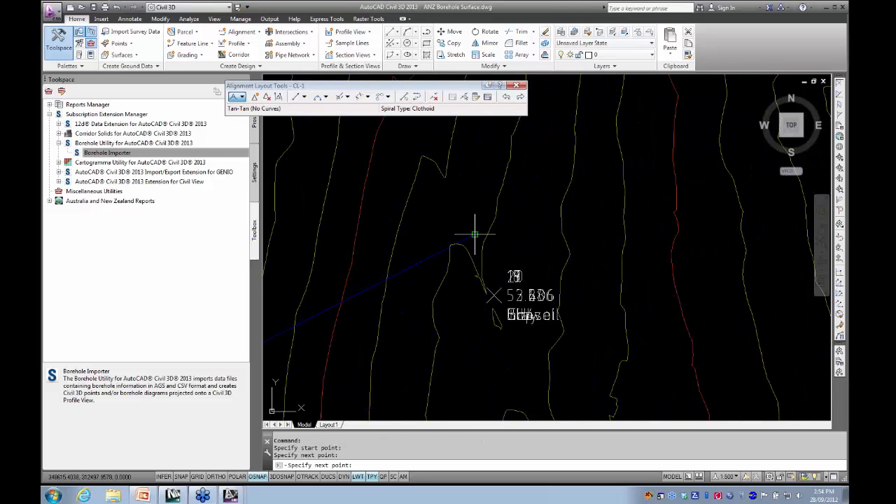
- Add a second tangent ending just past the eastern borehole, making the alignment about 168 m long, and finish the layout
{"action": "scroll", "coordinate": [589, 237], "scroll_direction": "down", "scroll_amount": 2}
{"action": "scroll", "coordinate": [378, 308], "scroll_direction": "down", "scroll_amount": 4}
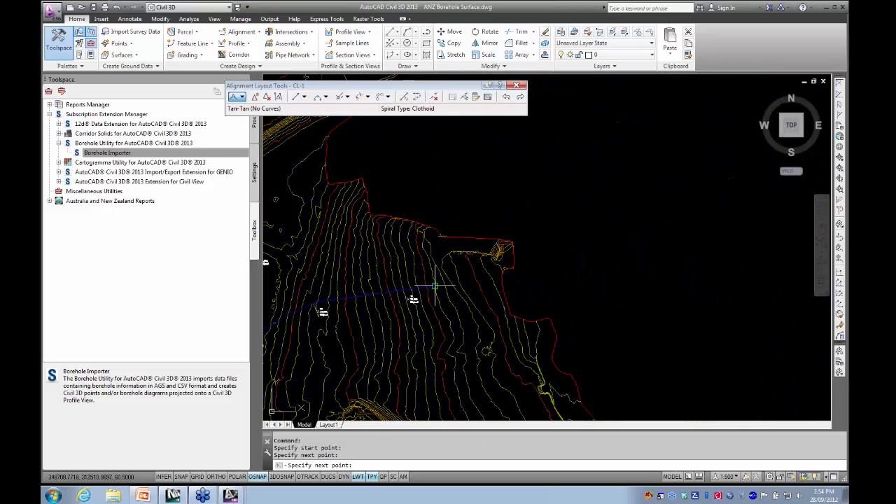
{"action": "left_click", "coordinate": [434, 284]}
{"action": "middle_click_drag", "start_coordinate": [462, 316], "coordinate": [519, 297]}
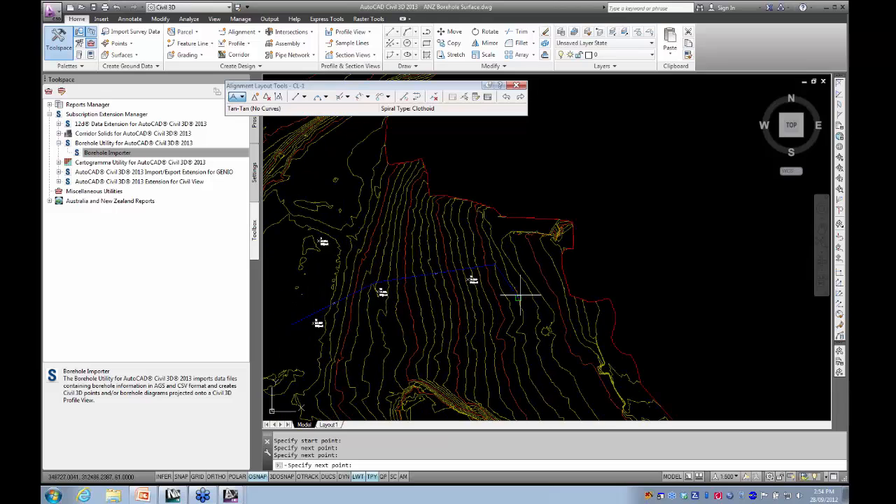
{"action": "key", "text": "Return"}
{"action": "middle_click_drag", "start_coordinate": [448, 320], "coordinate": [528, 311]}
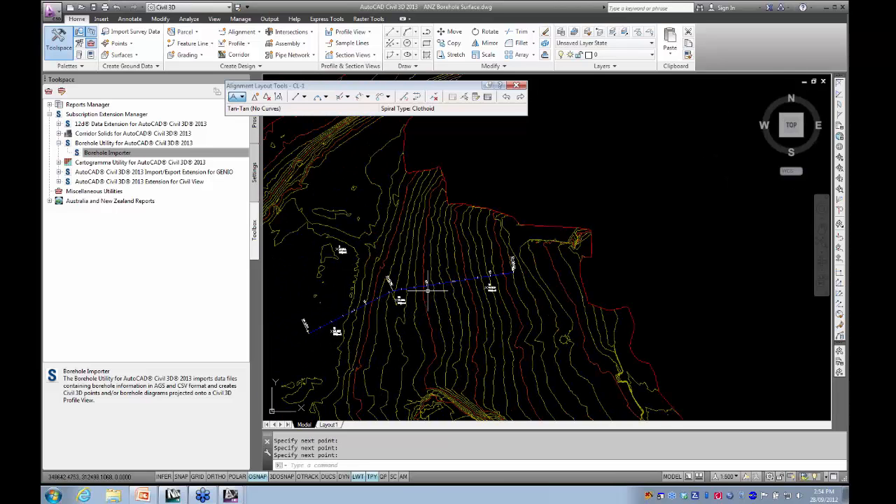
{"action": "left_click", "coordinate": [516, 85]}
{"action": "key", "text": "Escape"}
{"action": "key", "text": "Escape"}
- Create an EG surface profile along the full length of alignment CL-1 and place its profile view east of the surface
{"action": "scroll", "coordinate": [438, 349], "scroll_direction": "up", "scroll_amount": 5}
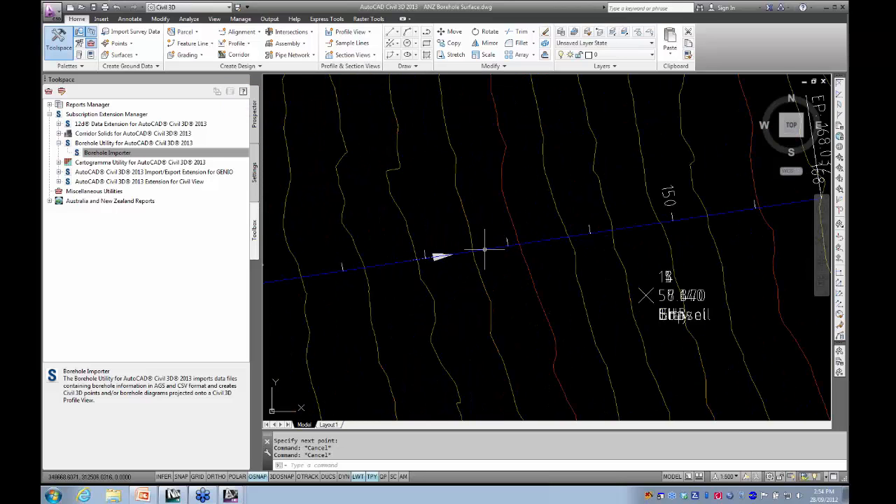
{"action": "left_click", "coordinate": [489, 249]}
{"action": "scroll", "coordinate": [494, 279], "scroll_direction": "down", "scroll_amount": 8}
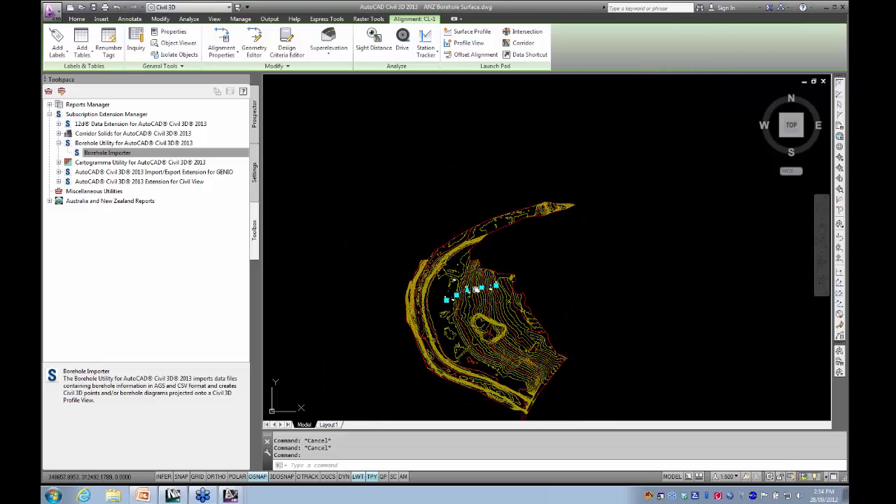
{"action": "left_click", "coordinate": [479, 34]}
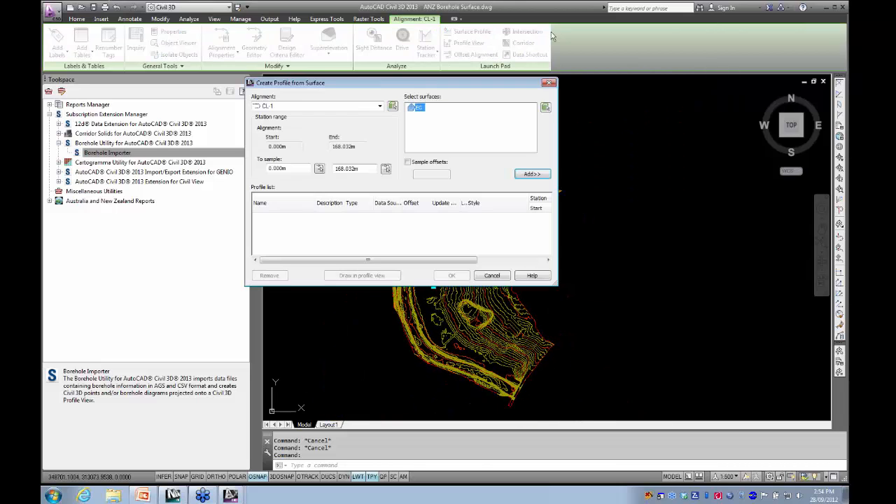
{"action": "left_click", "coordinate": [527, 175]}
{"action": "left_click", "coordinate": [361, 277]}
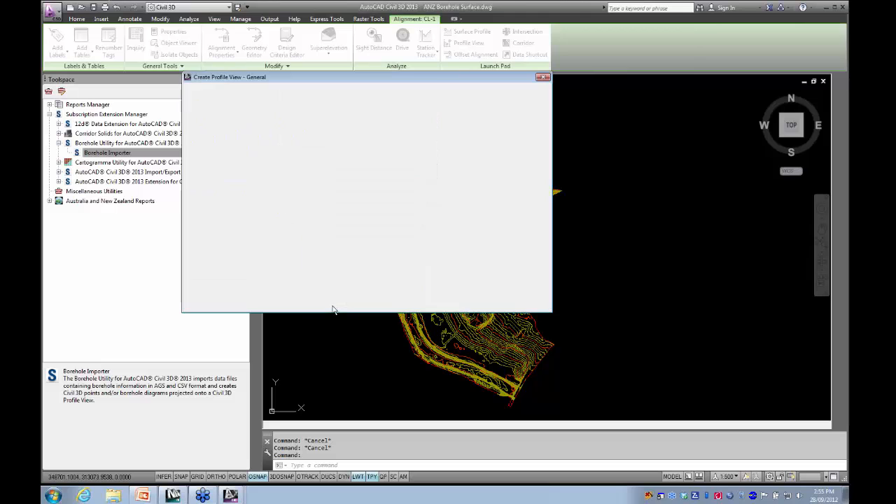
{"action": "left_click", "coordinate": [586, 287]}
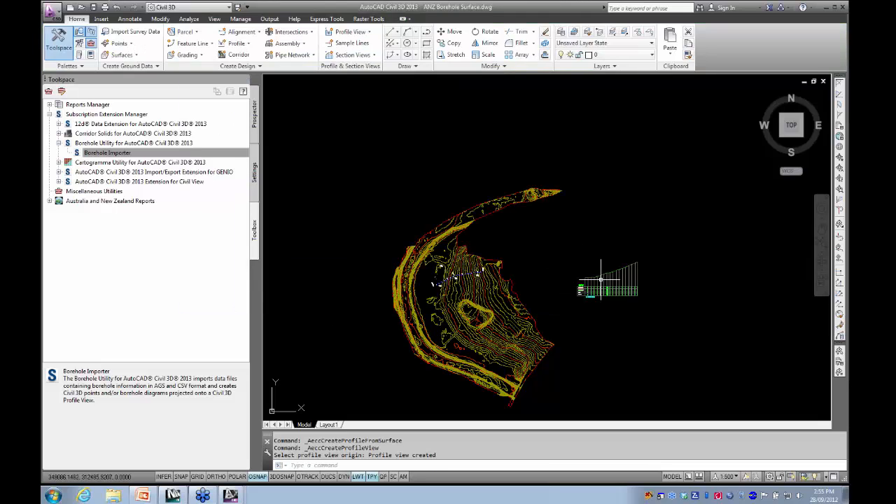
{"action": "scroll", "coordinate": [600, 281], "scroll_direction": "up", "scroll_amount": 6}
{"action": "mouse_move", "coordinate": [565, 280]}
{"action": "middle_mouse_down"}
{"action": "mouse_move", "coordinate": [423, 274]}
{"action": "mouse_move", "coordinate": [464, 256]}
{"action": "middle_mouse_up"}
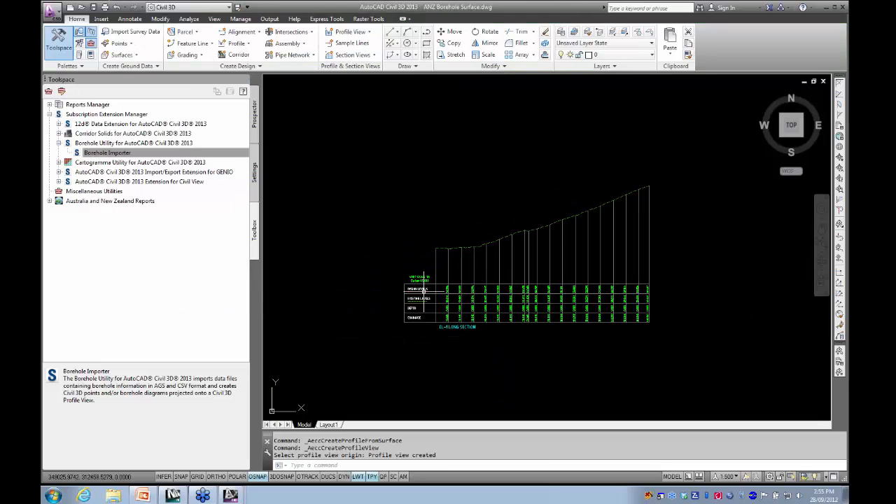
- Open the Borehole Importer and load the civil3d_2013_borehole_sample_2 folder as the path to the input files
{"action": "scroll", "coordinate": [392, 294], "scroll_direction": "down", "scroll_amount": 4}
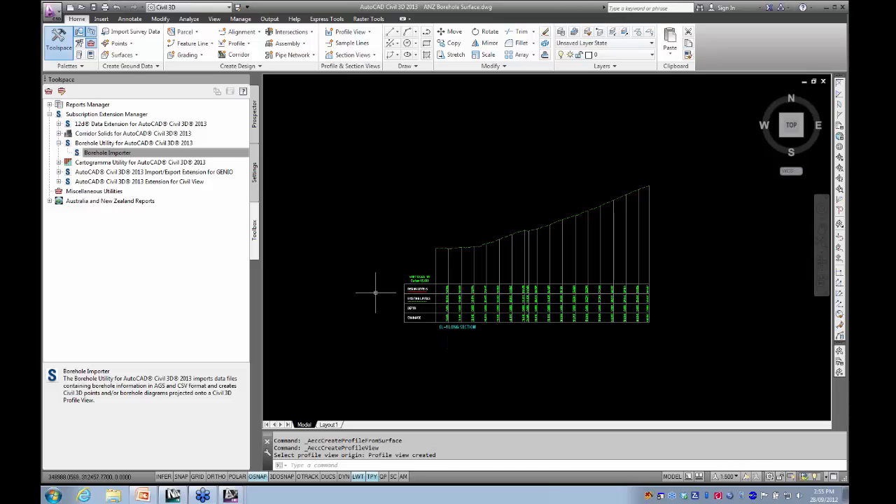
{"action": "middle_click_drag", "start_coordinate": [448, 280], "coordinate": [455, 279]}
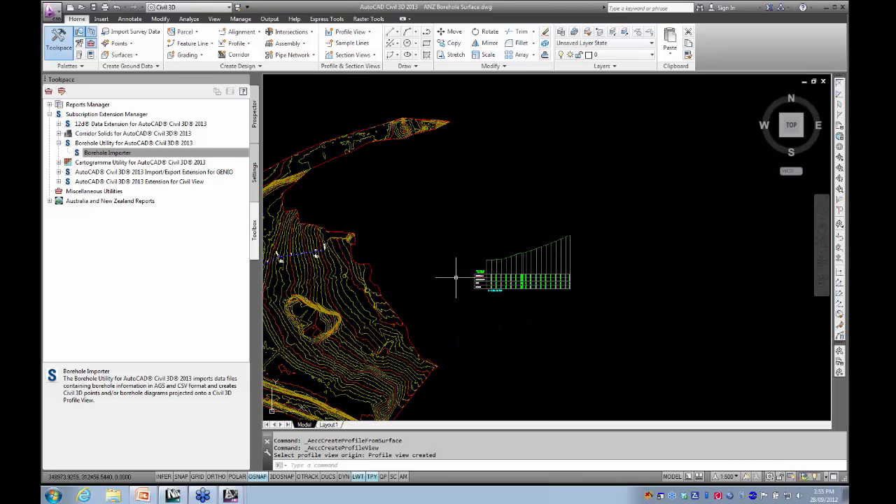
{"action": "double_click", "coordinate": [107, 154]}
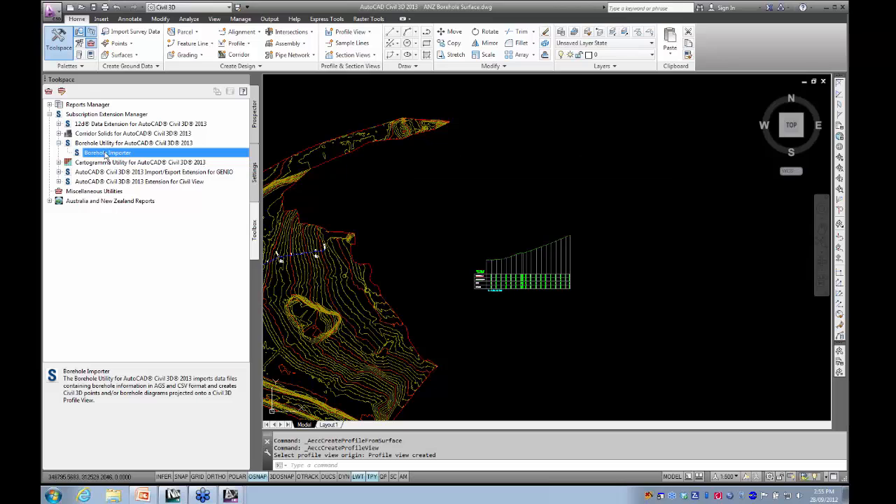
{"action": "left_click_drag", "start_coordinate": [402, 77], "coordinate": [245, 85]}
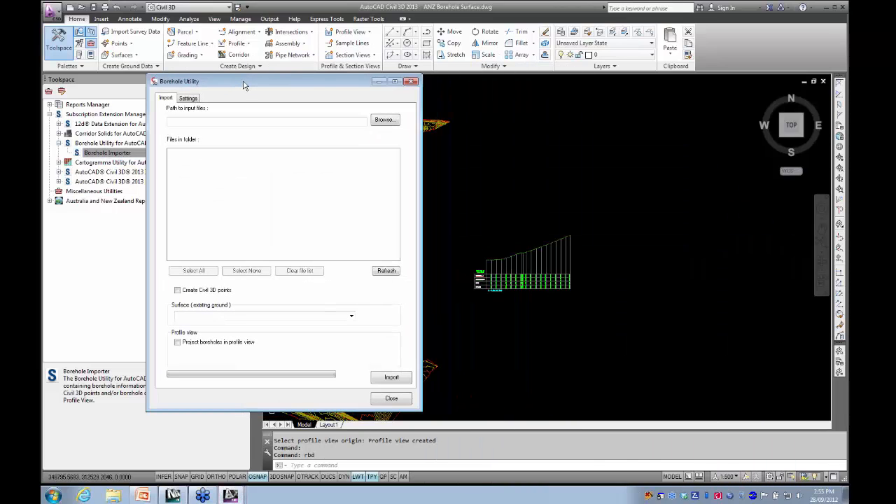
{"action": "left_click", "coordinate": [386, 120]}
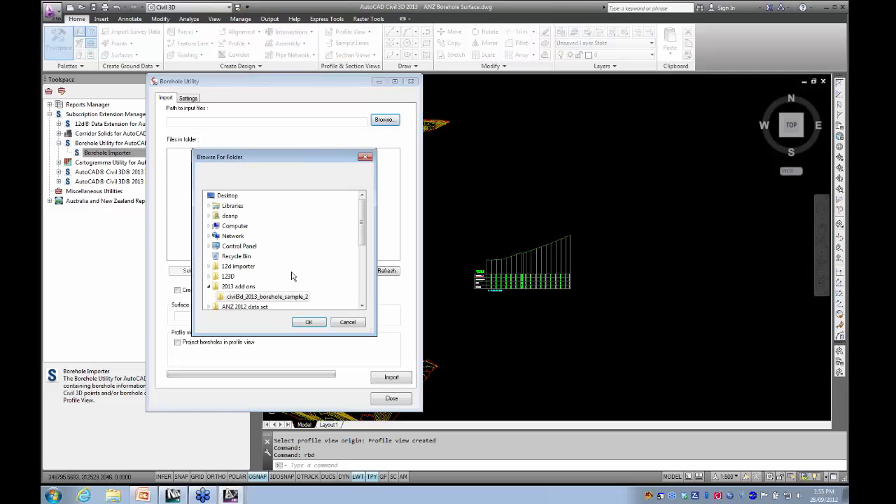
{"action": "left_click", "coordinate": [280, 297]}
{"action": "left_click", "coordinate": [308, 322]}
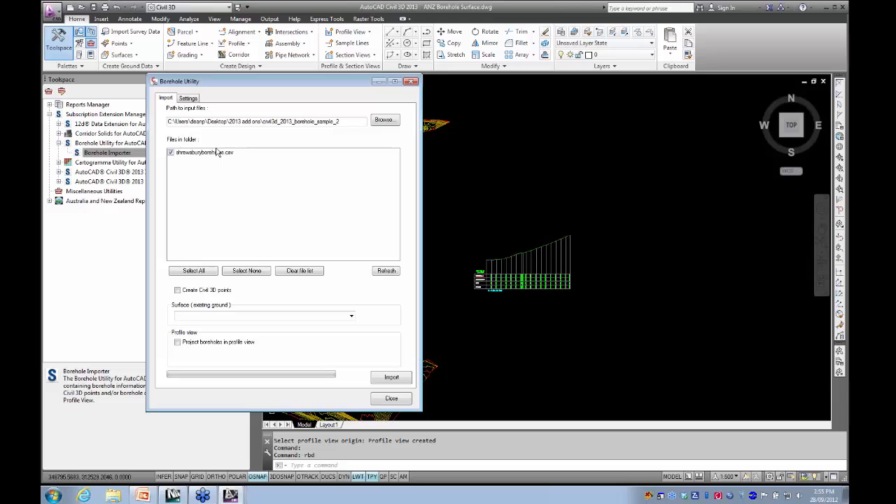
- Check the importer's maximum borehole-to-alignment distance setting against the positions of the four boreholes along the new alignment
{"action": "left_click", "coordinate": [188, 98]}
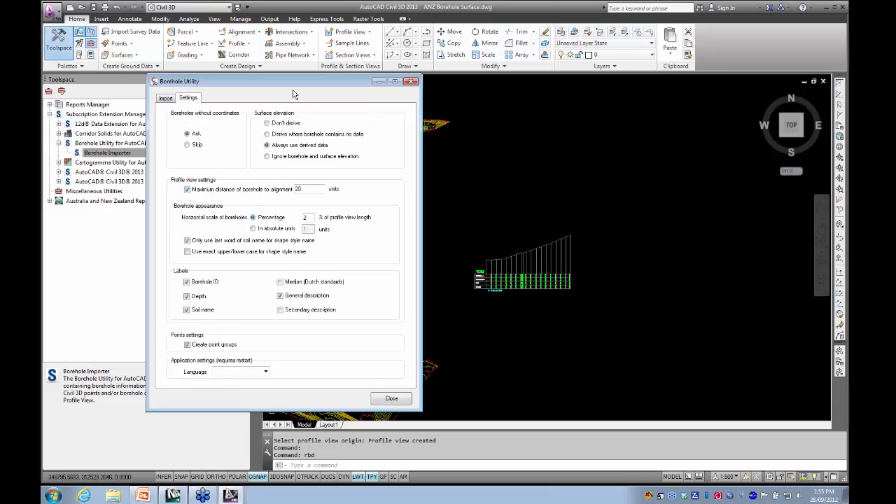
{"action": "mouse_move", "coordinate": [292, 81]}
{"action": "left_mouse_down"}
{"action": "mouse_move", "coordinate": [362, 117]}
{"action": "mouse_move", "coordinate": [558, 331]}
{"action": "left_mouse_up"}
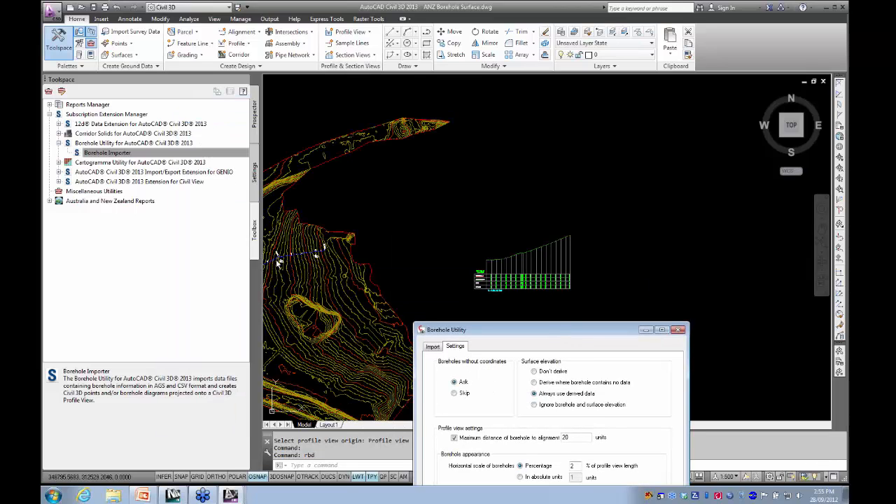
{"action": "left_click", "coordinate": [343, 270]}
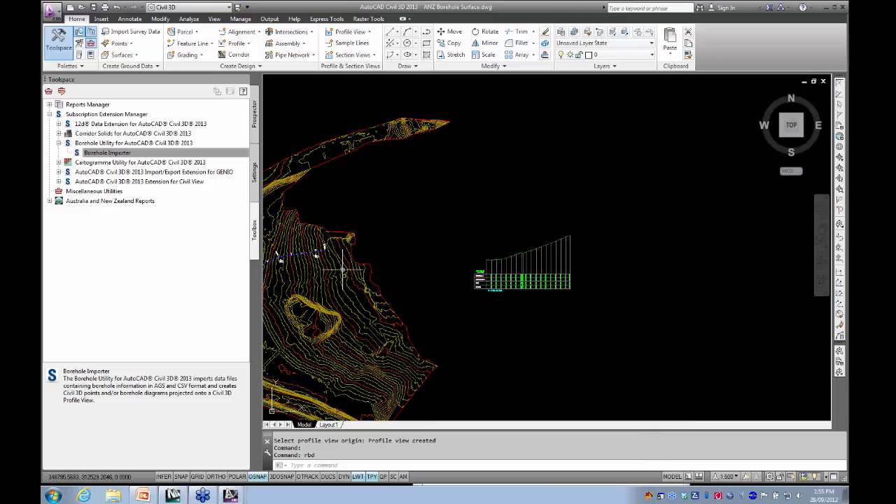
{"action": "middle_click_drag", "start_coordinate": [310, 279], "coordinate": [476, 231]}
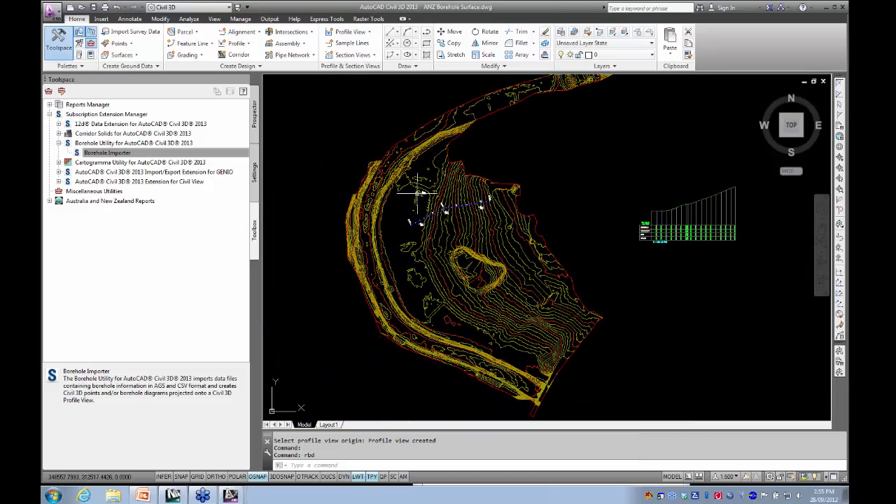
{"action": "scroll", "coordinate": [423, 189], "scroll_direction": "up", "scroll_amount": 5}
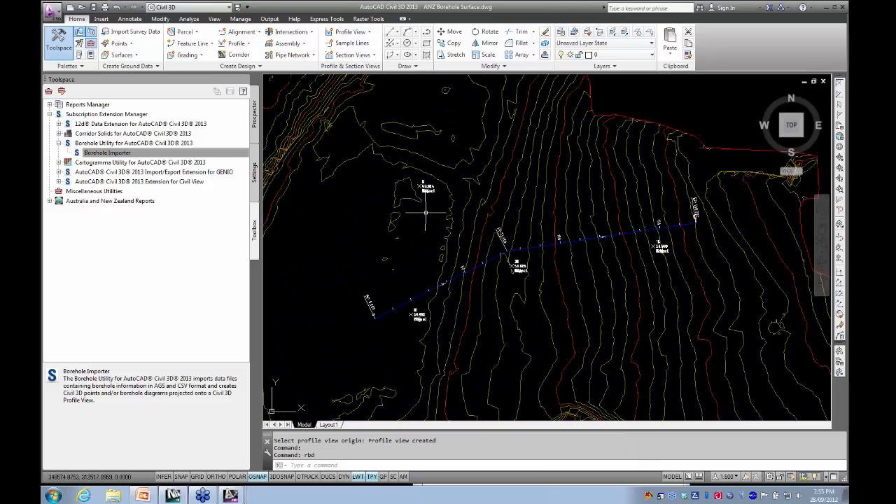
{"action": "scroll", "coordinate": [424, 218], "scroll_direction": "down", "scroll_amount": 5}
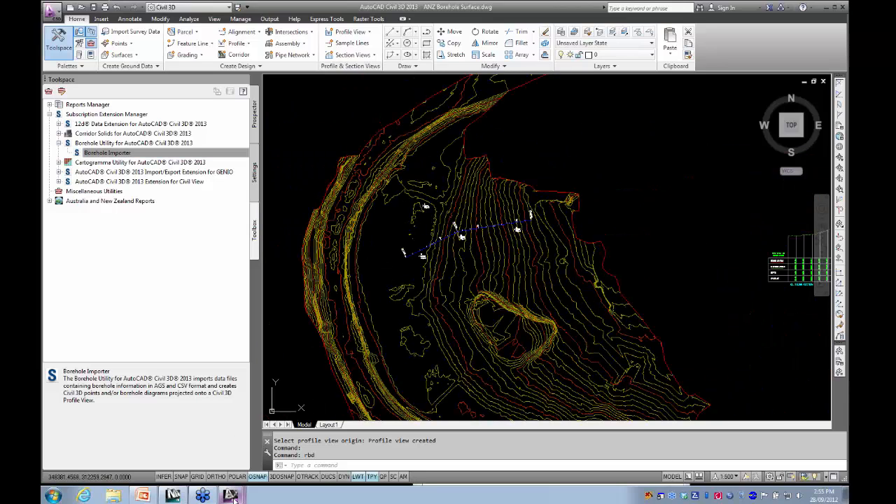
- Return to the Borehole Utility, review its borehole appearance, label and point group settings, and go back to the import options
{"action": "mouse_move", "coordinate": [233, 495]}
{"action": "left_click", "coordinate": [182, 473]}
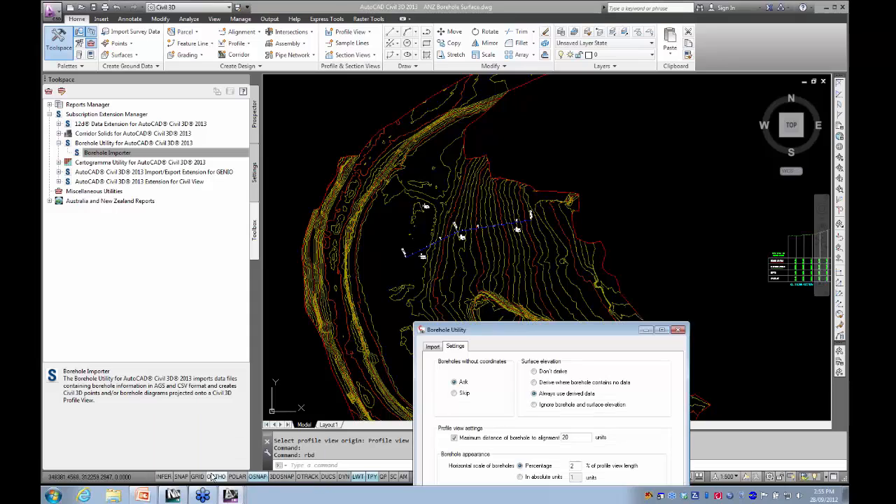
{"action": "left_click_drag", "start_coordinate": [524, 337], "coordinate": [448, 166]}
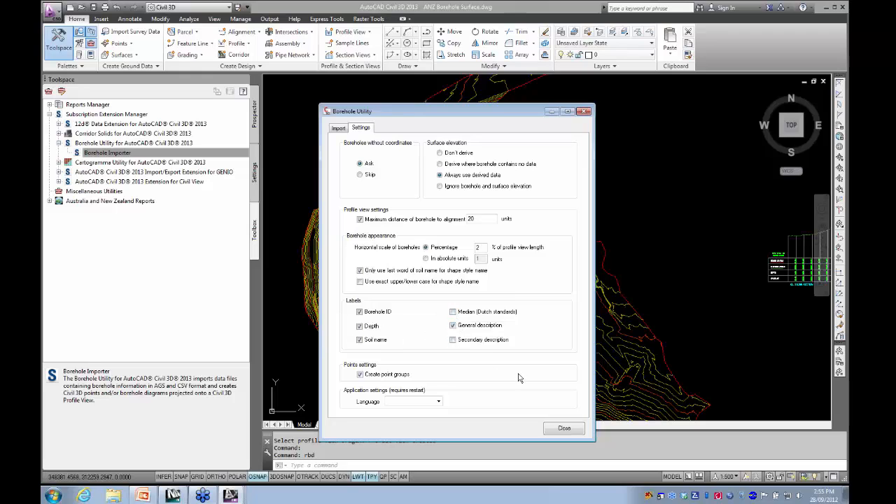
{"action": "left_click", "coordinate": [338, 129]}
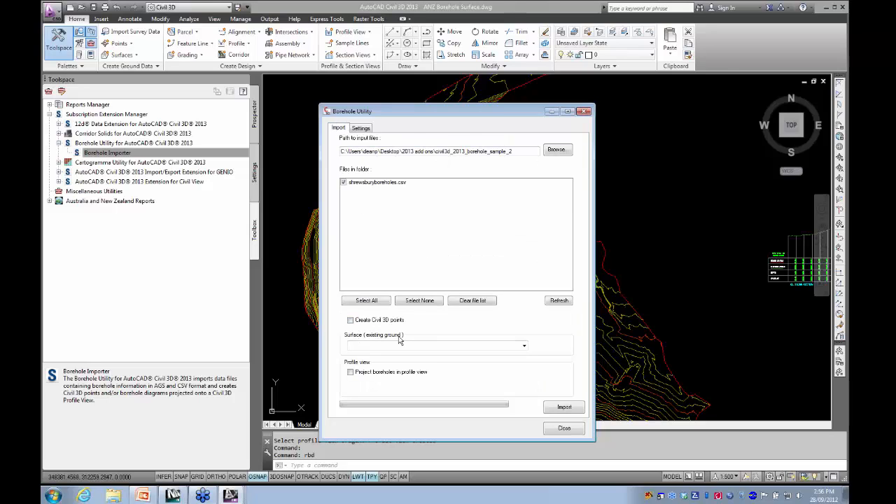
- Import shrewsburyboreholes.csv using surface EG as existing ground, projecting the boreholes into profile view CL-1/CL-1-Longsection-1, and close the utility
{"action": "left_click", "coordinate": [523, 347]}
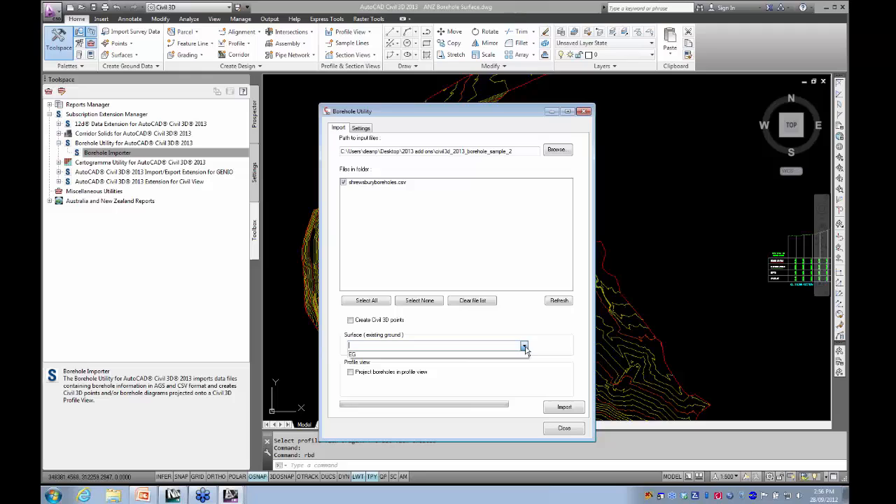
{"action": "left_click", "coordinate": [365, 357]}
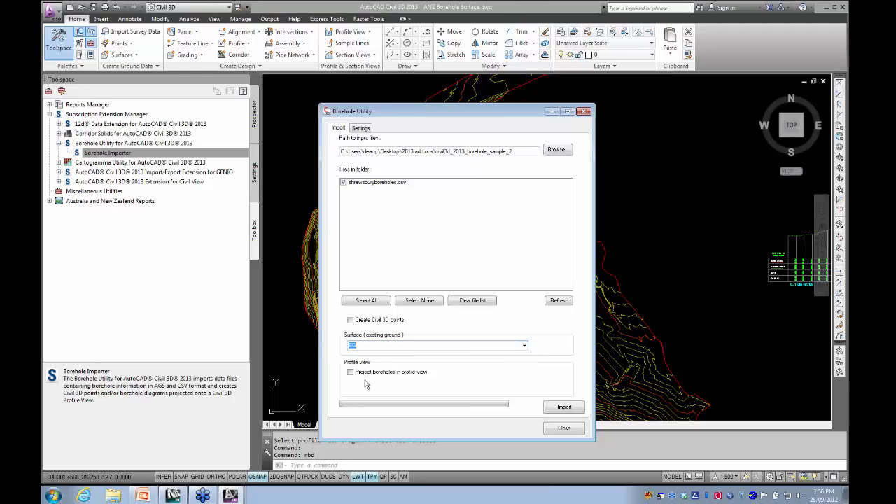
{"action": "left_click", "coordinate": [350, 373]}
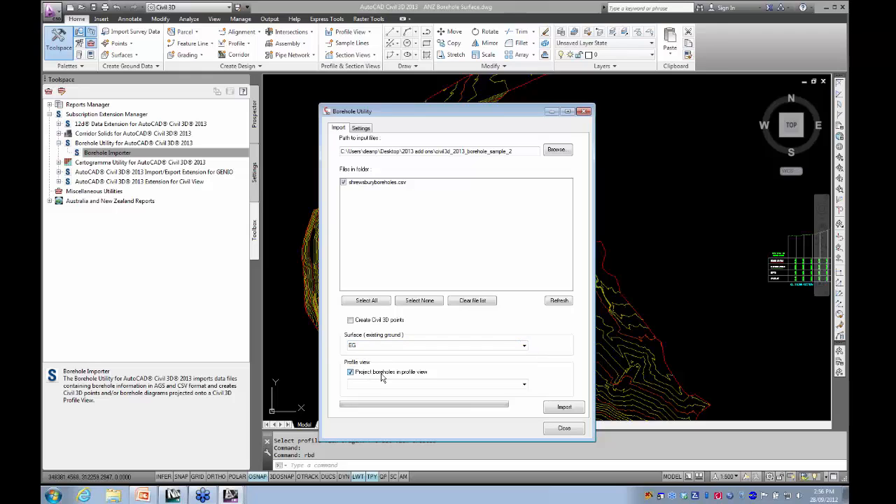
{"action": "left_click", "coordinate": [524, 384]}
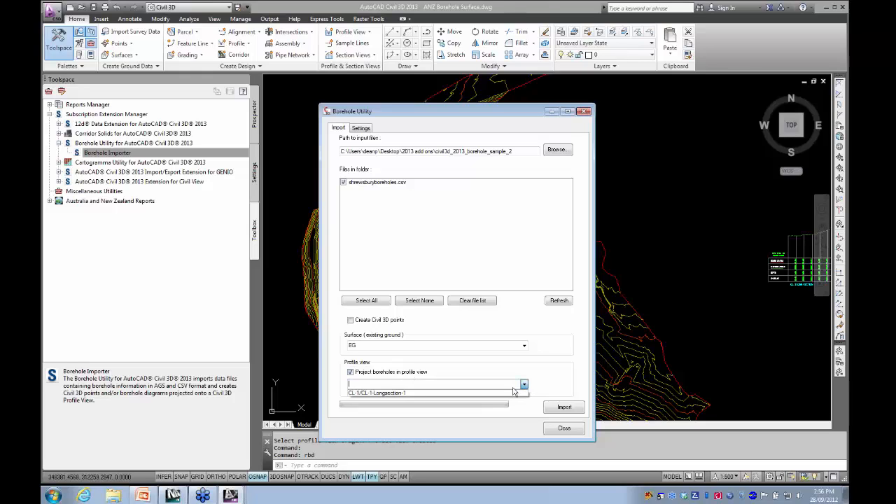
{"action": "left_click", "coordinate": [384, 393]}
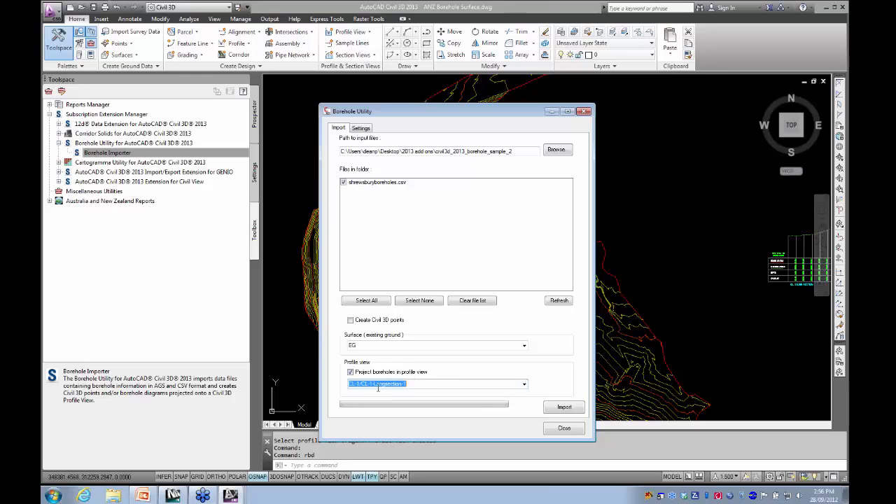
{"action": "left_click", "coordinate": [560, 409]}
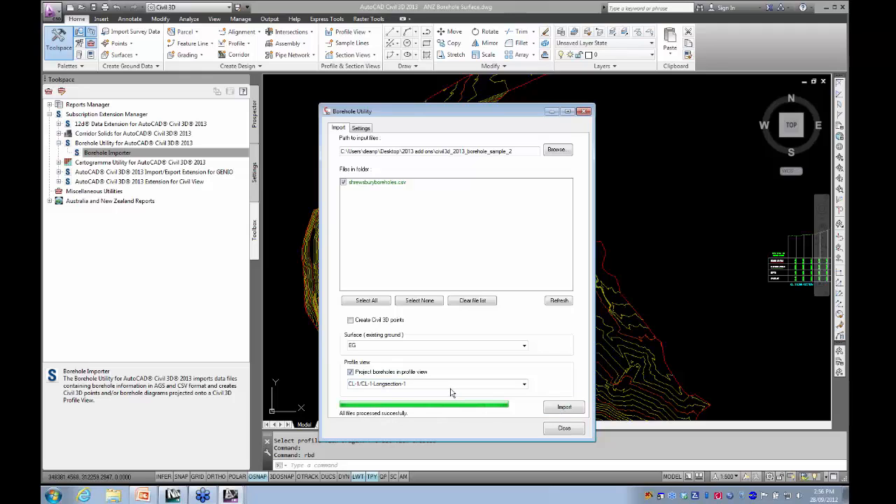
{"action": "left_click", "coordinate": [563, 428]}
- Examine the projected borehole BH3 in the profile view, checking its depth labels and soil layers against the ground line
{"action": "scroll", "coordinate": [483, 336], "scroll_direction": "down", "scroll_amount": 3}
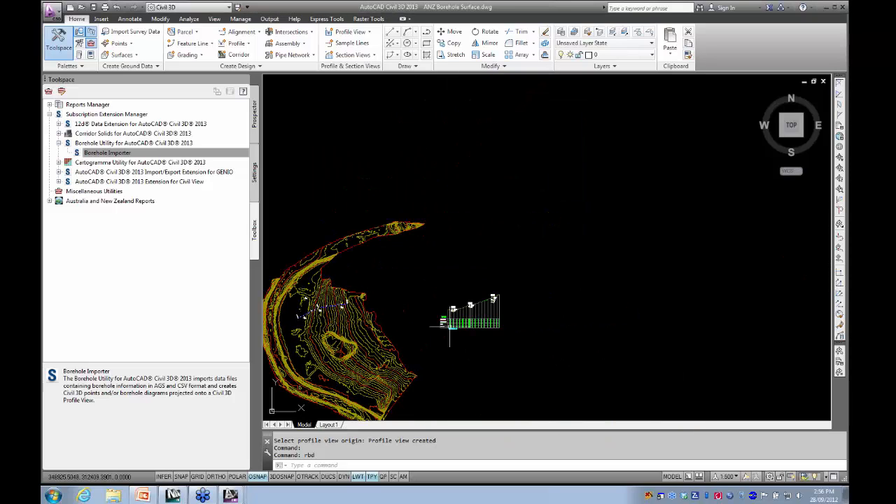
{"action": "scroll", "coordinate": [483, 302], "scroll_direction": "up", "scroll_amount": 10}
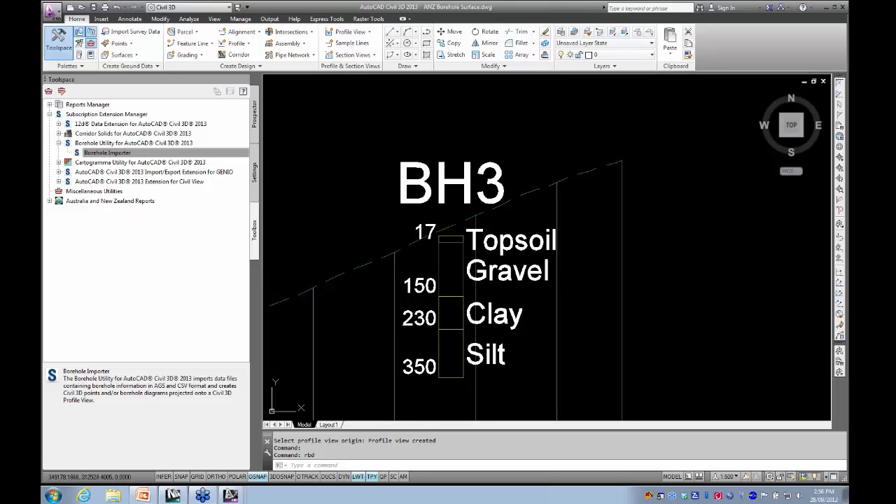
{"action": "scroll", "coordinate": [420, 273], "scroll_direction": "down", "scroll_amount": 4}
{"action": "left_click", "coordinate": [427, 240]}
{"action": "scroll", "coordinate": [427, 239], "scroll_direction": "down", "scroll_amount": 5}
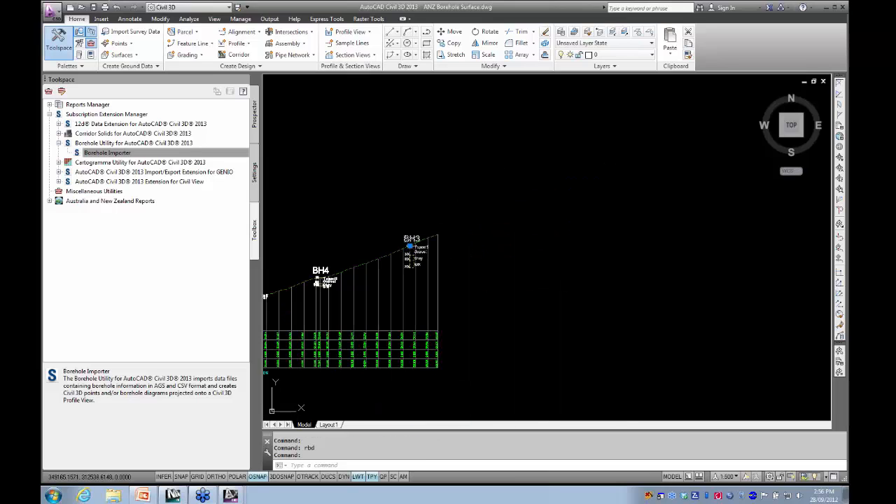
{"action": "scroll", "coordinate": [526, 250], "scroll_direction": "up", "scroll_amount": 7}
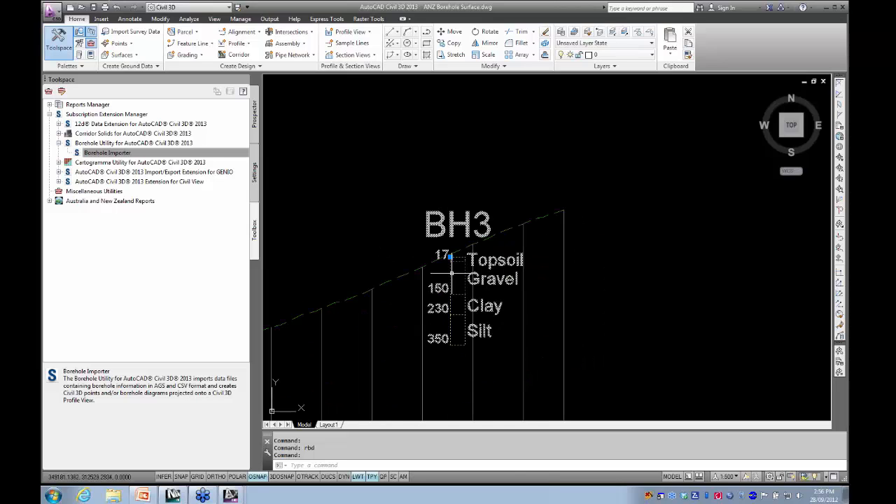
{"action": "scroll", "coordinate": [463, 254], "scroll_direction": "up", "scroll_amount": 2}
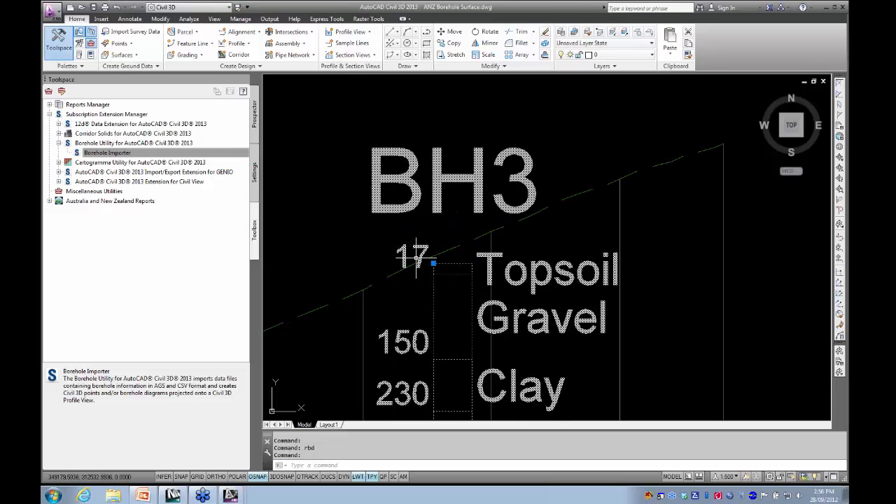
{"action": "scroll", "coordinate": [409, 256], "scroll_direction": "down", "scroll_amount": 3}
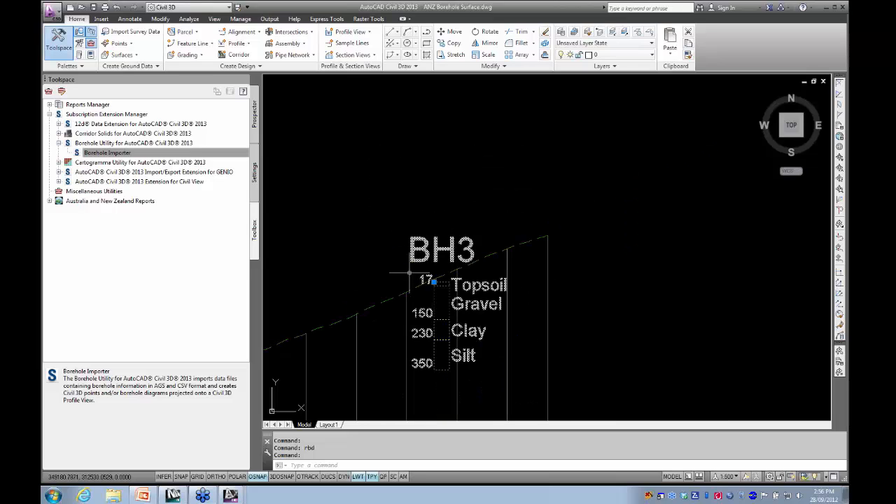
{"action": "key", "text": "Escape"}
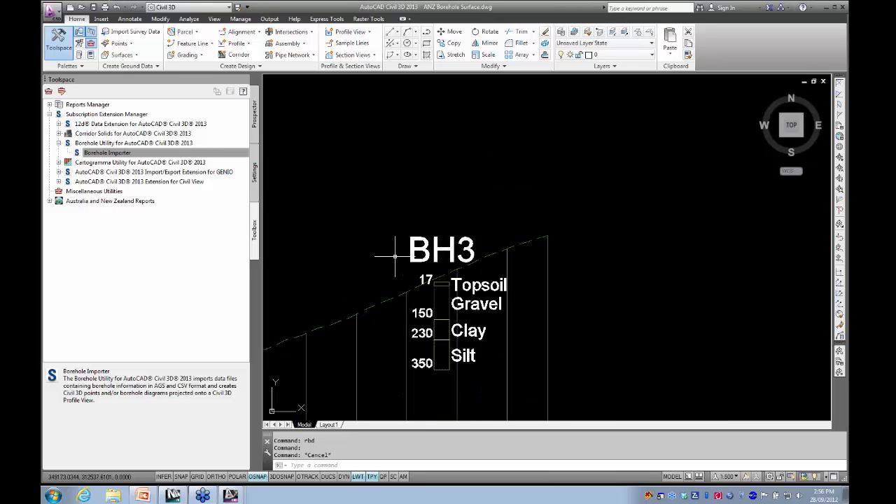
{"action": "middle_click_drag", "start_coordinate": [376, 320], "coordinate": [402, 306]}
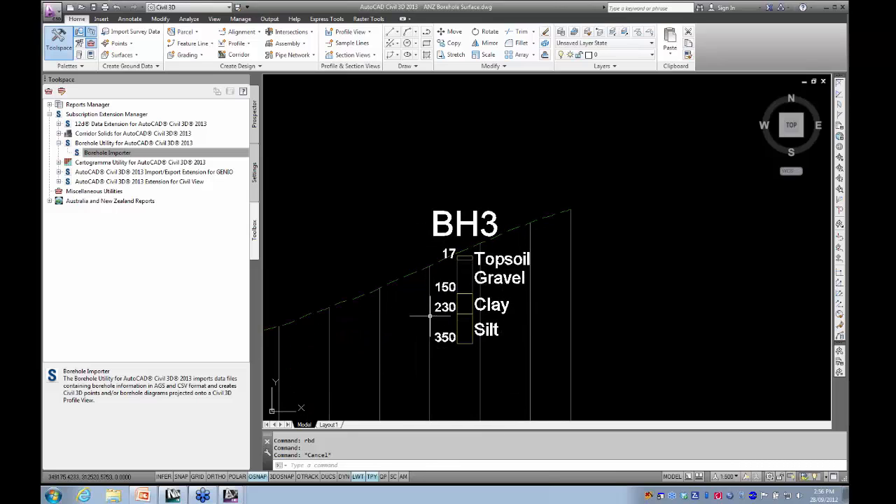
{"action": "scroll", "coordinate": [392, 365], "scroll_direction": "down", "scroll_amount": 2}
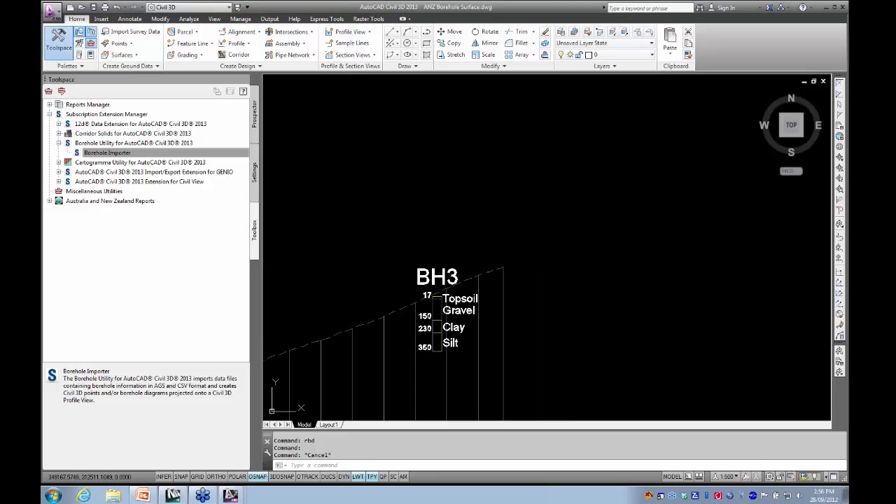
- Explode the BH4 borehole block in the profile view into separate objects
{"action": "middle_click_drag", "start_coordinate": [391, 364], "coordinate": [567, 299]}
{"action": "scroll", "coordinate": [412, 348], "scroll_direction": "up", "scroll_amount": 4}
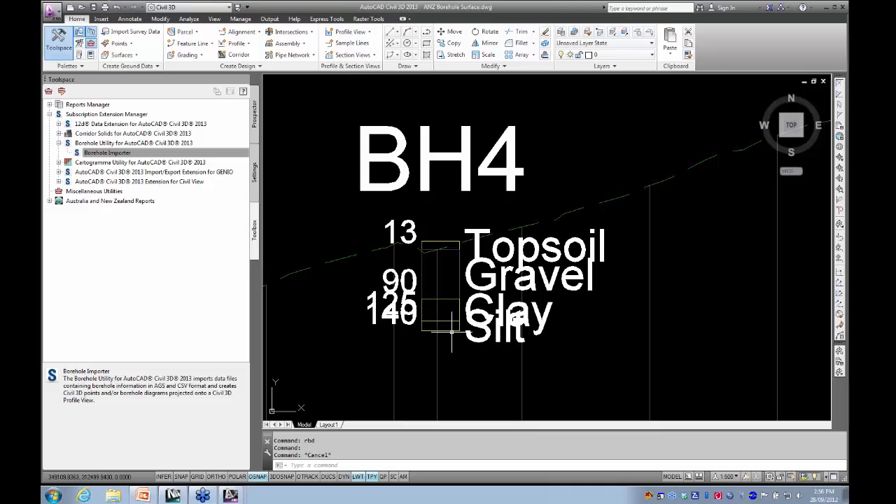
{"action": "left_click", "coordinate": [487, 343]}
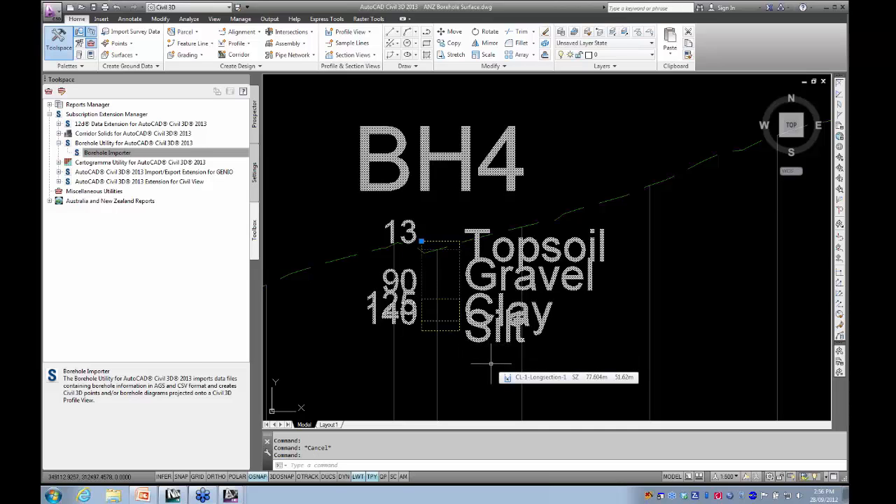
{"action": "type", "text": "x"}
{"action": "key", "text": "Return"}
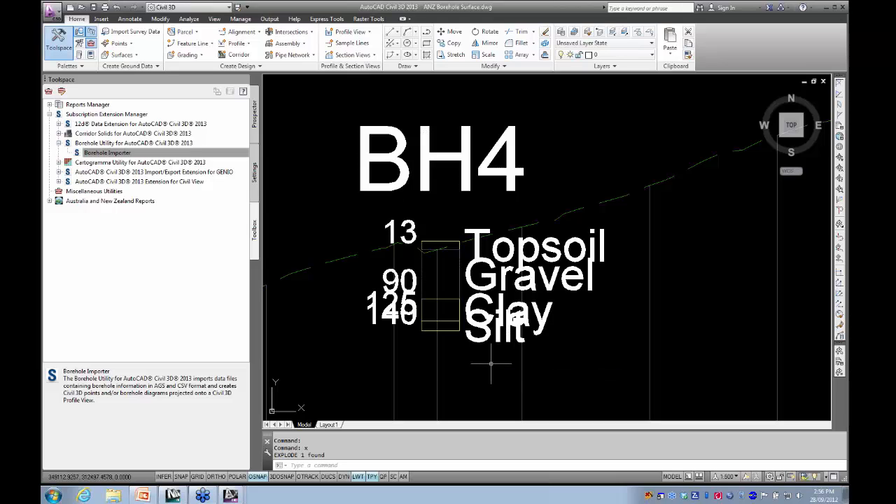
- Move BH4's 140 depth label and Silt label straight down, clear of the 125 and Clay labels
{"action": "left_click", "coordinate": [403, 322]}
{"action": "left_click", "coordinate": [470, 341]}
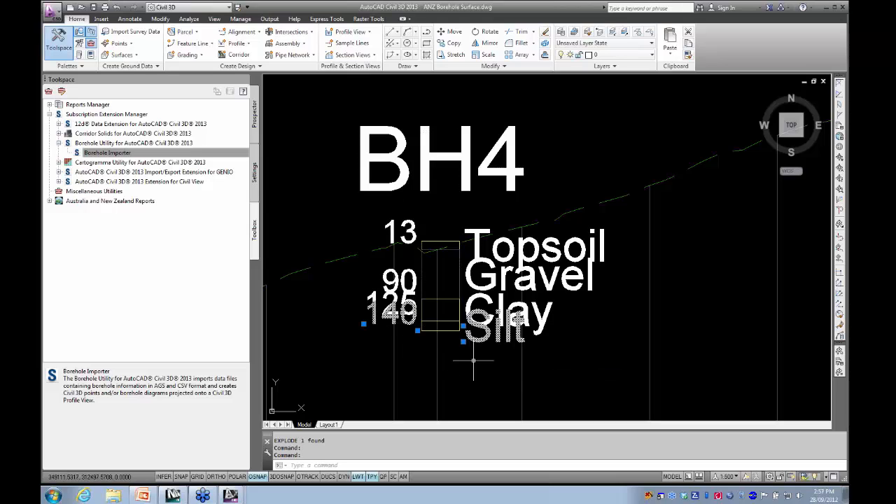
{"action": "type", "text": "m"}
{"action": "key", "text": "Return"}
{"action": "left_click", "coordinate": [471, 365]}
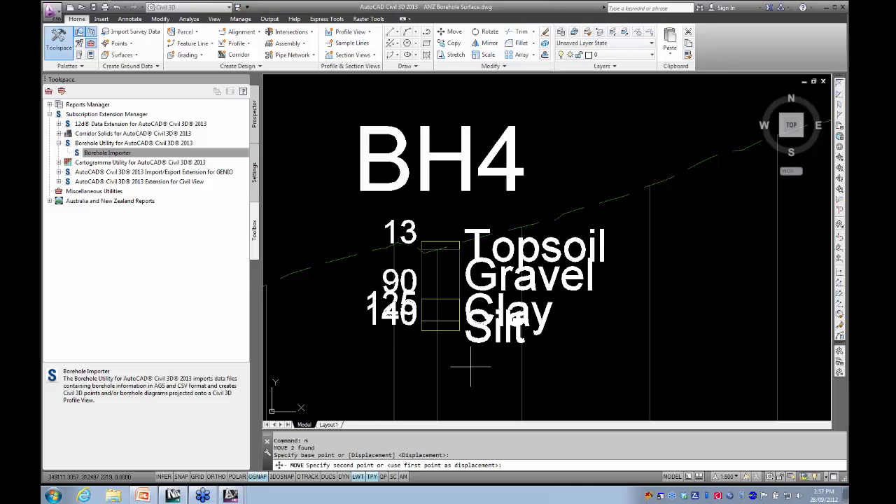
{"action": "left_click", "coordinate": [470, 384]}
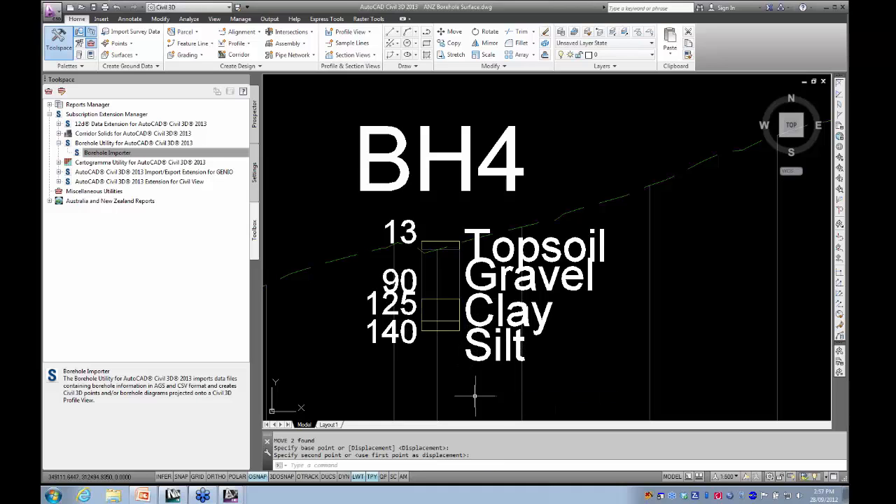
- Inspect the individual soil layer rectangles of the exploded BH4 borehole by selecting them, and clear the selection
{"action": "scroll", "coordinate": [467, 364], "scroll_direction": "down", "scroll_amount": 4}
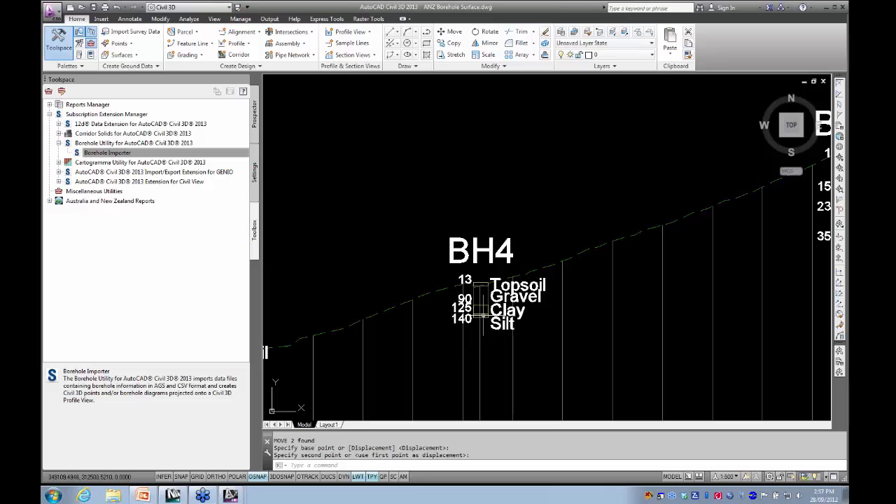
{"action": "scroll", "coordinate": [481, 313], "scroll_direction": "up", "scroll_amount": 4}
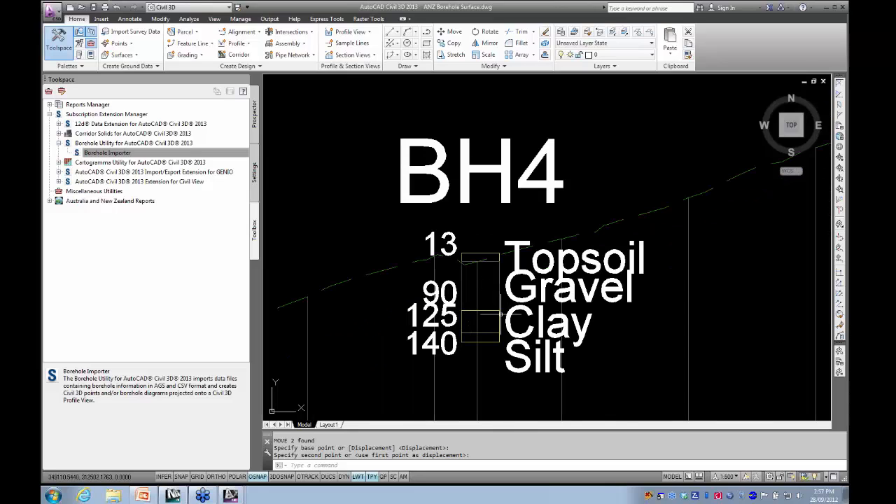
{"action": "left_click", "coordinate": [501, 315]}
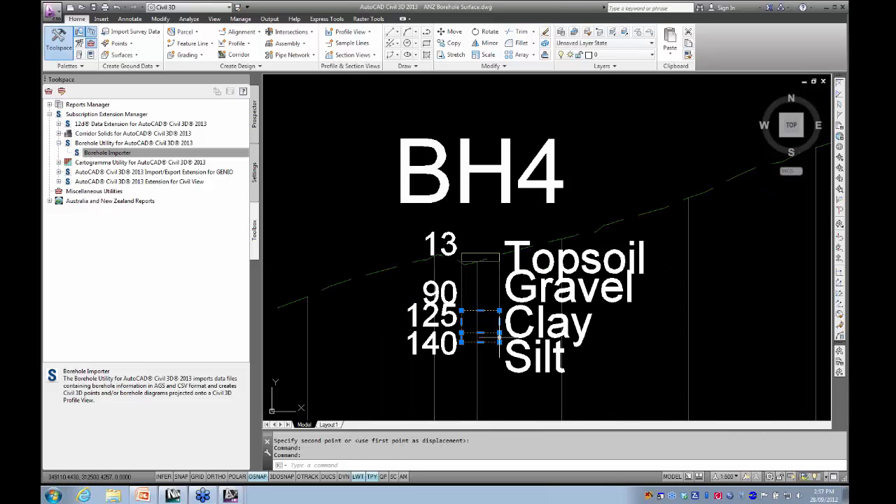
{"action": "left_click", "coordinate": [499, 294]}
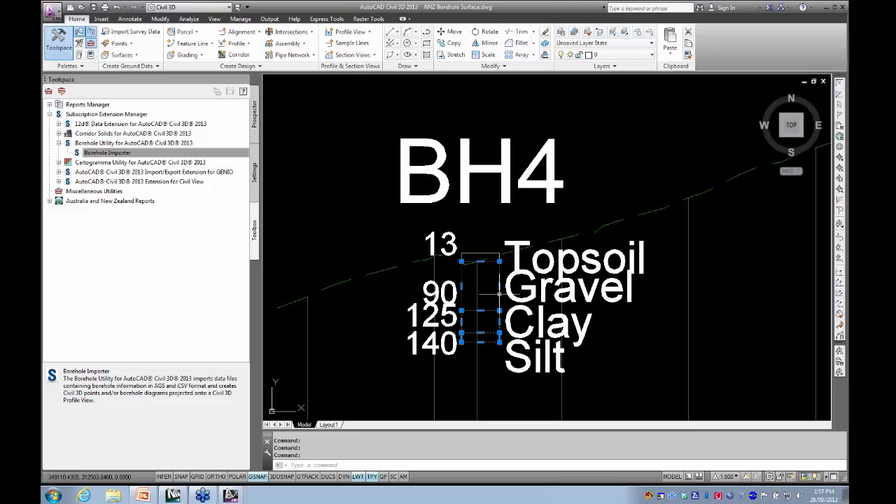
{"action": "left_click", "coordinate": [484, 252]}
{"action": "key", "text": "Escape"}
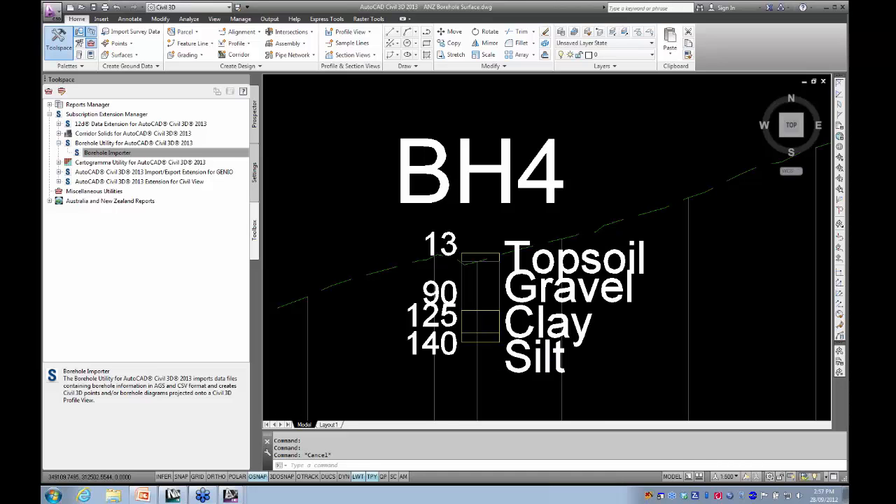
- Review the soil layer point groups of the ANZ Borehole Surface drawing and the actions available for the CLAY group
{"action": "scroll", "coordinate": [491, 310], "scroll_direction": "down", "scroll_amount": 6}
{"action": "scroll", "coordinate": [508, 301], "scroll_direction": "down", "scroll_amount": 5}
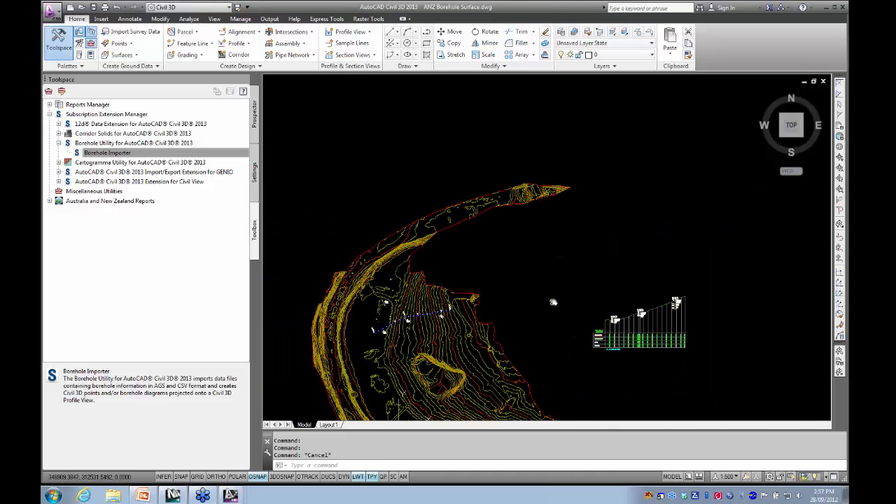
{"action": "left_click", "coordinate": [255, 116]}
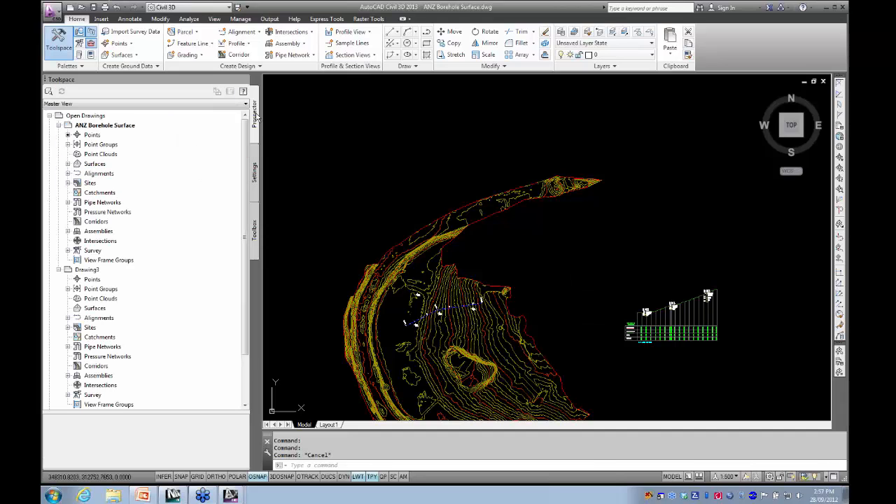
{"action": "left_click", "coordinate": [68, 145]}
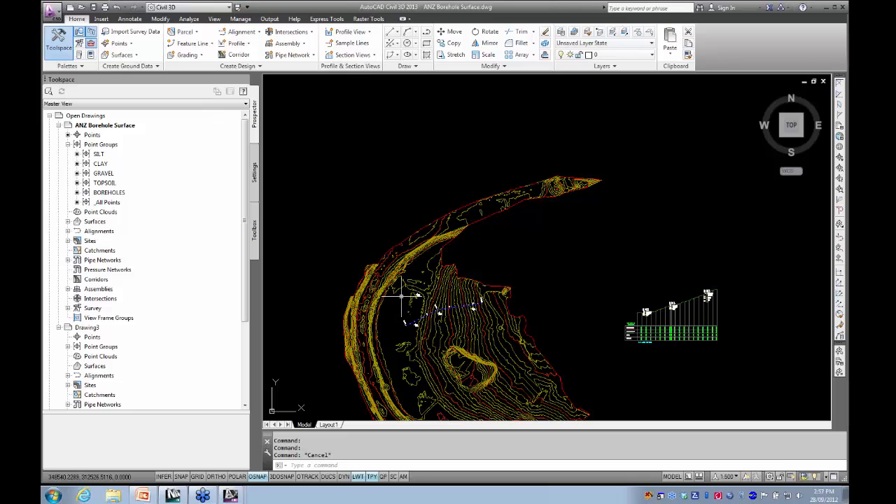
{"action": "middle_click_drag", "start_coordinate": [351, 252], "coordinate": [350, 195]}
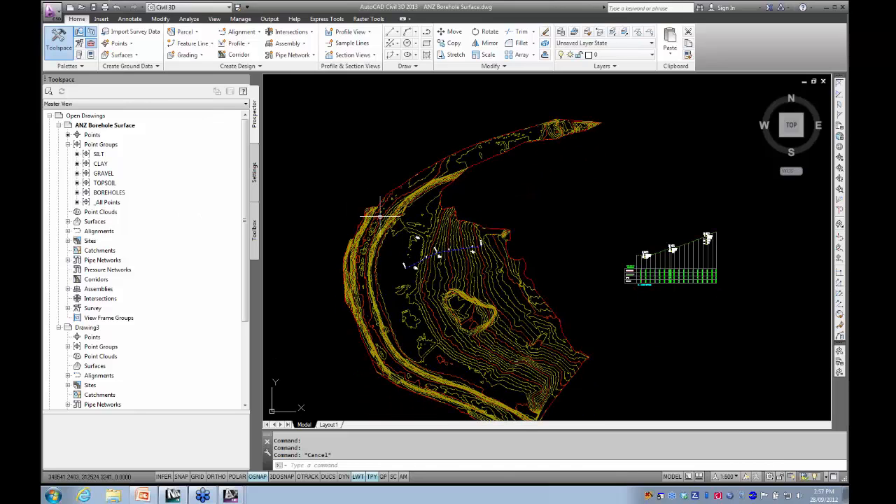
{"action": "right_click", "coordinate": [102, 164]}
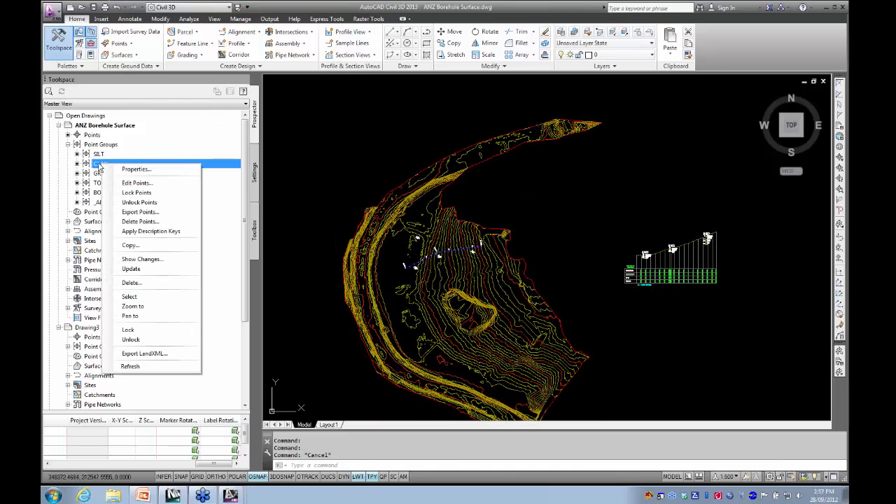
{"action": "key", "text": "Escape"}
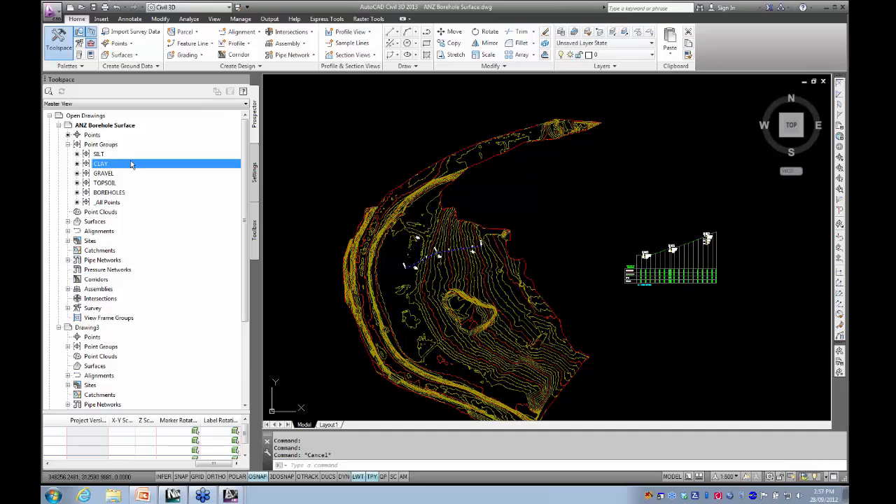
- Open the Clay shape style for editing from the ANZ Borehole Surface drawing's general multipurpose styles
{"action": "left_click", "coordinate": [254, 174]}
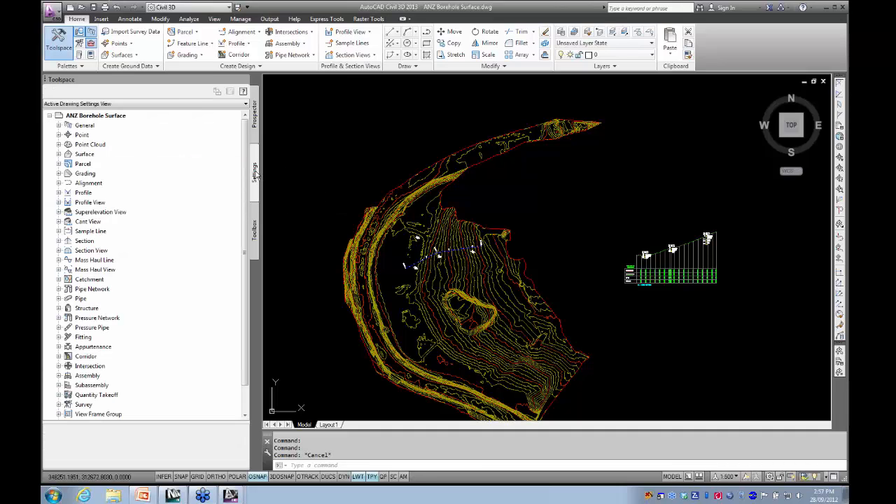
{"action": "left_click", "coordinate": [58, 126]}
{"action": "left_click", "coordinate": [68, 135]}
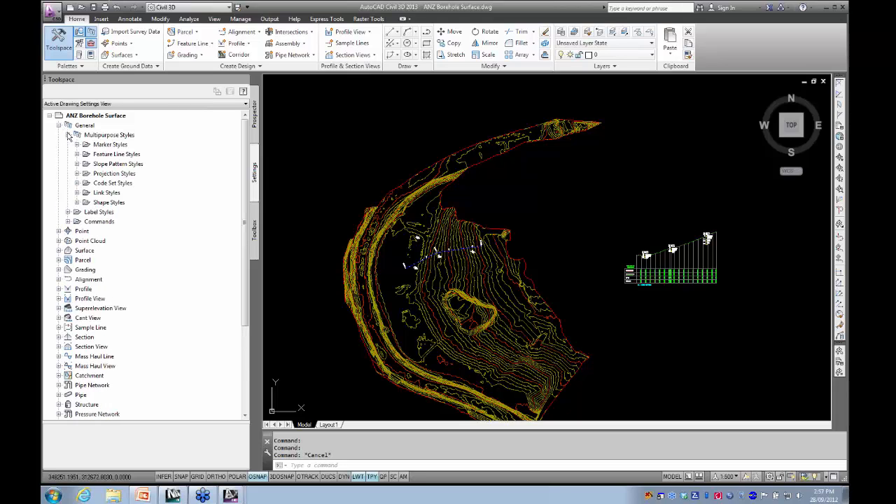
{"action": "left_click", "coordinate": [76, 183]}
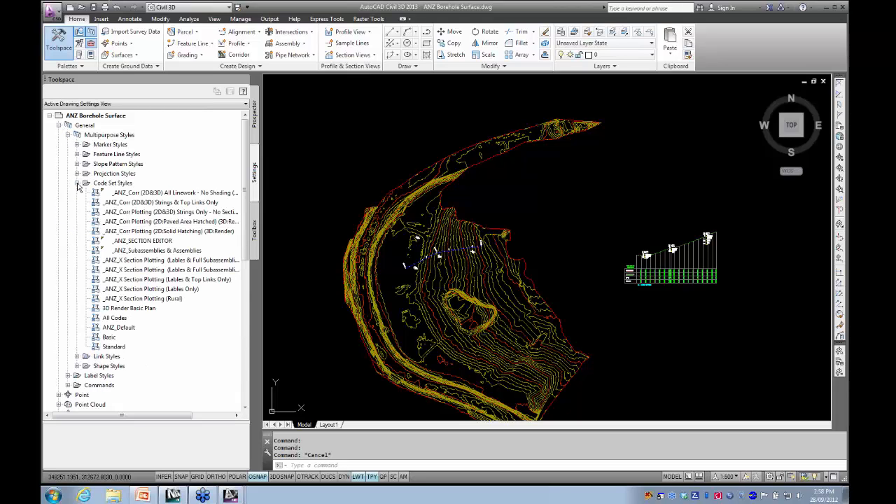
{"action": "left_click", "coordinate": [77, 184]}
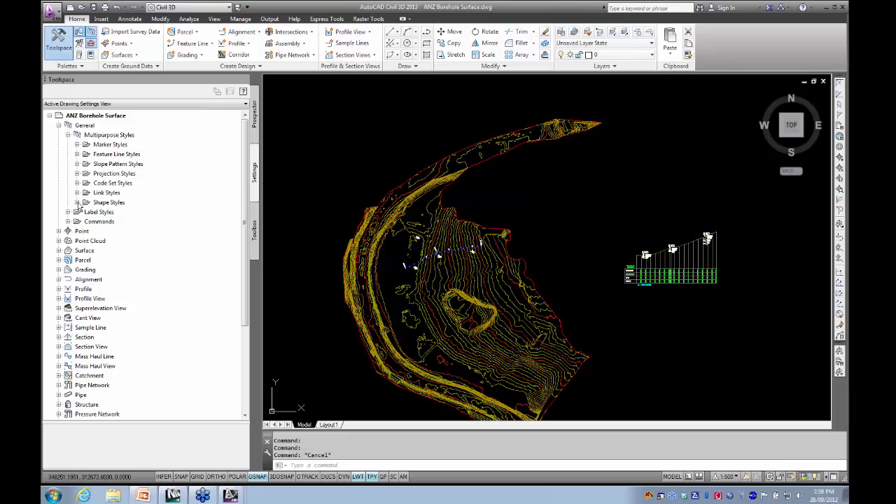
{"action": "left_click", "coordinate": [77, 202]}
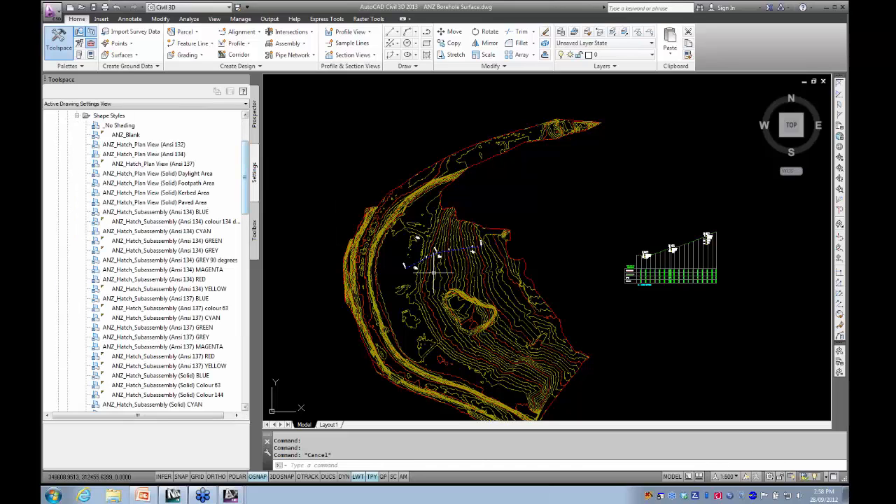
{"action": "left_click_drag", "start_coordinate": [245, 196], "coordinate": [239, 283]}
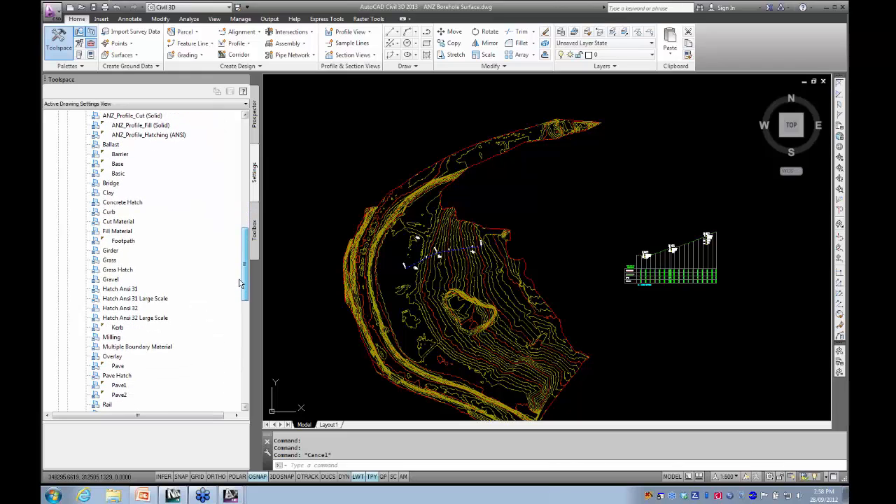
{"action": "left_click", "coordinate": [107, 194]}
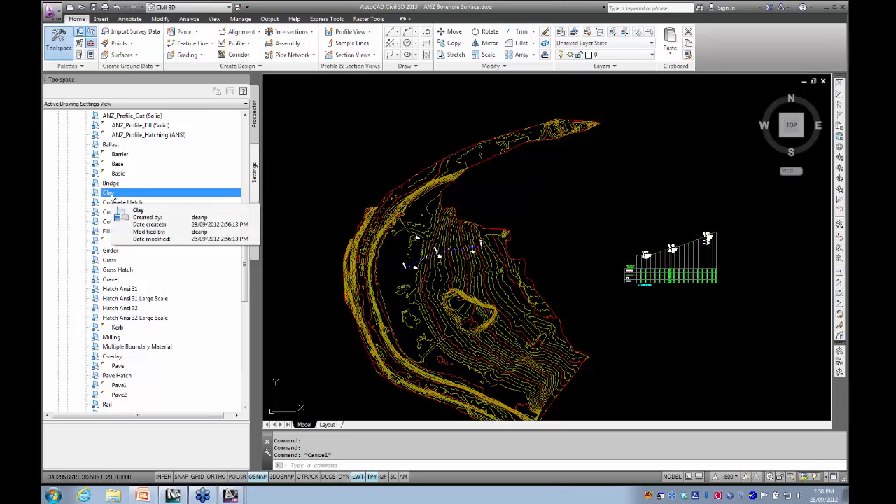
{"action": "right_click", "coordinate": [123, 195]}
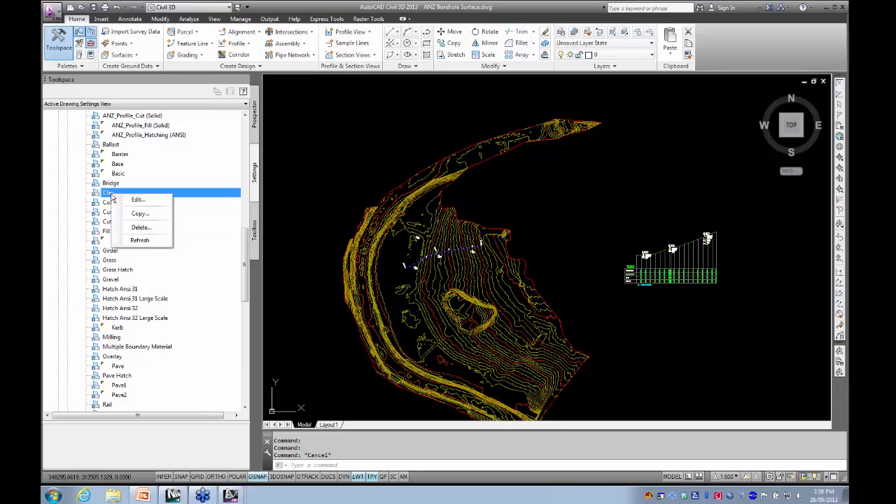
{"action": "left_click", "coordinate": [137, 201]}
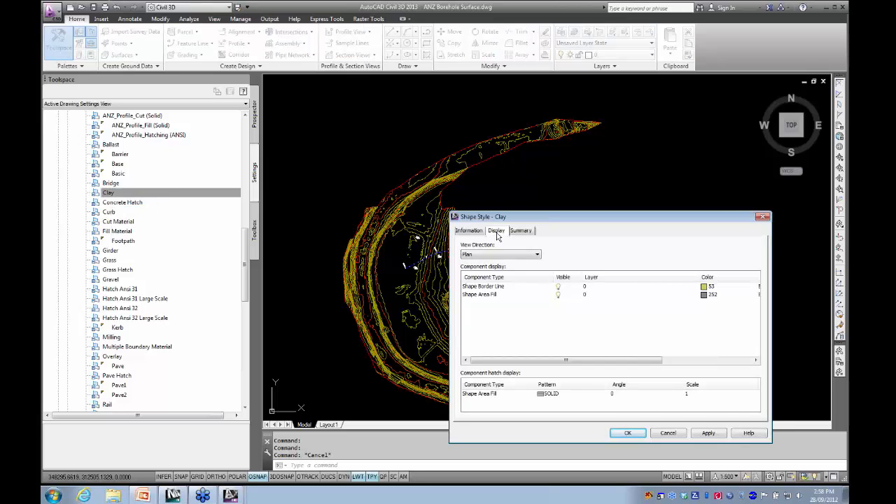
- For the Clay style's Profile view direction, make the Shape Border Line and Shape Area Fill components visible
{"action": "left_click_drag", "start_coordinate": [533, 221], "coordinate": [301, 149]}
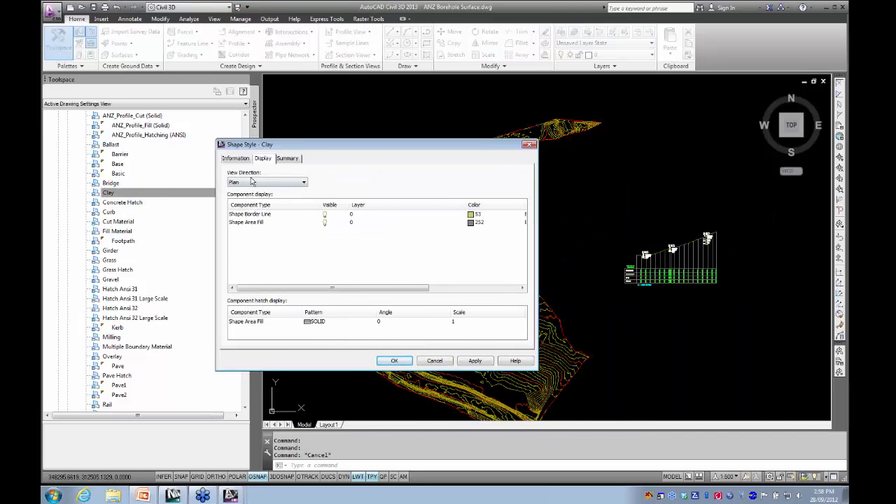
{"action": "left_click", "coordinate": [250, 183]}
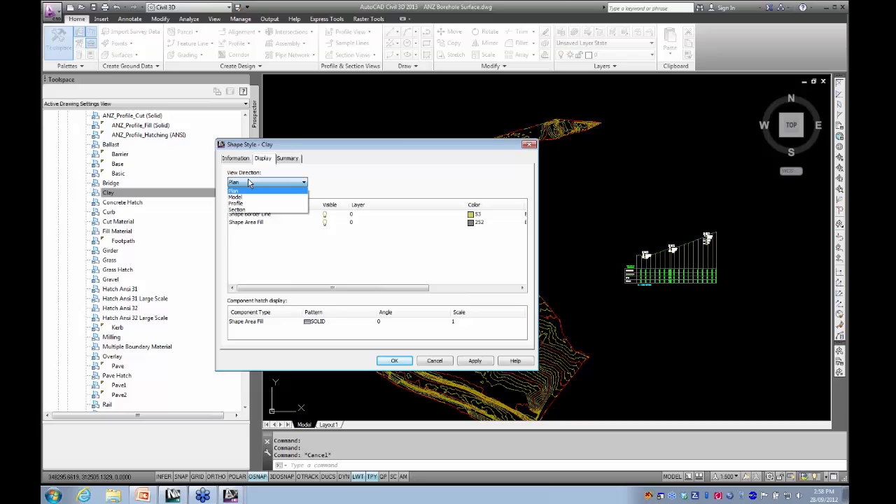
{"action": "left_click", "coordinate": [238, 203]}
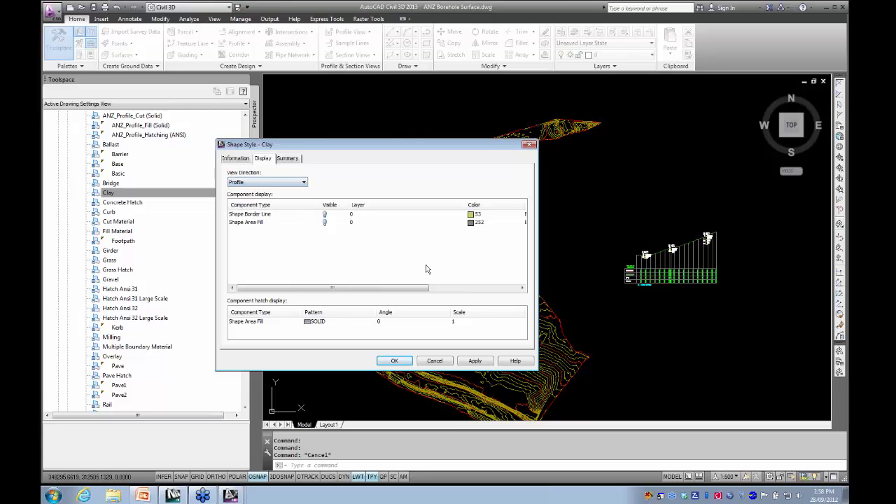
{"action": "left_click", "coordinate": [326, 215]}
{"action": "left_click", "coordinate": [325, 223]}
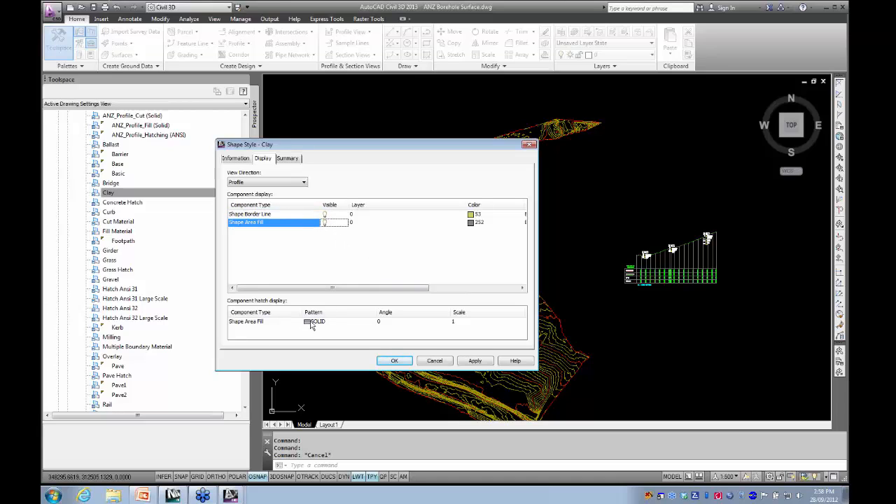
- Set the Clay style's profile Shape Area Fill to colour 50 and its Shape Border Line to green, and accept the style
{"action": "left_click", "coordinate": [478, 222]}
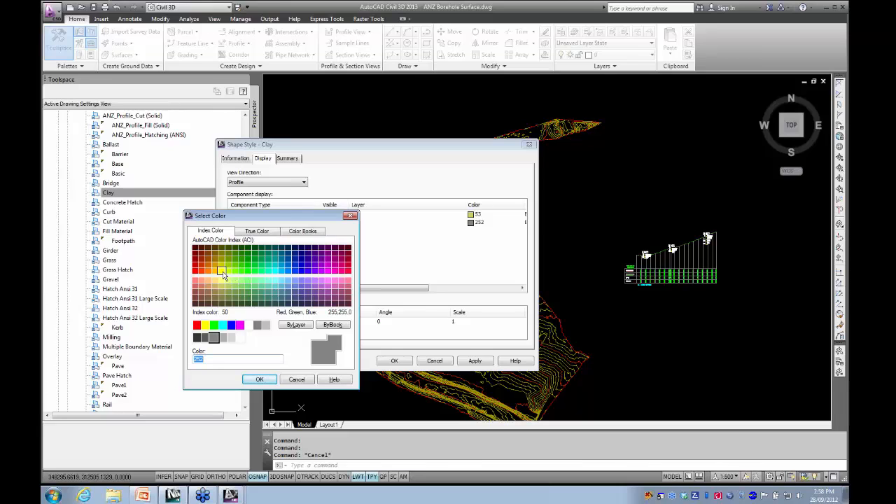
{"action": "left_click", "coordinate": [221, 271]}
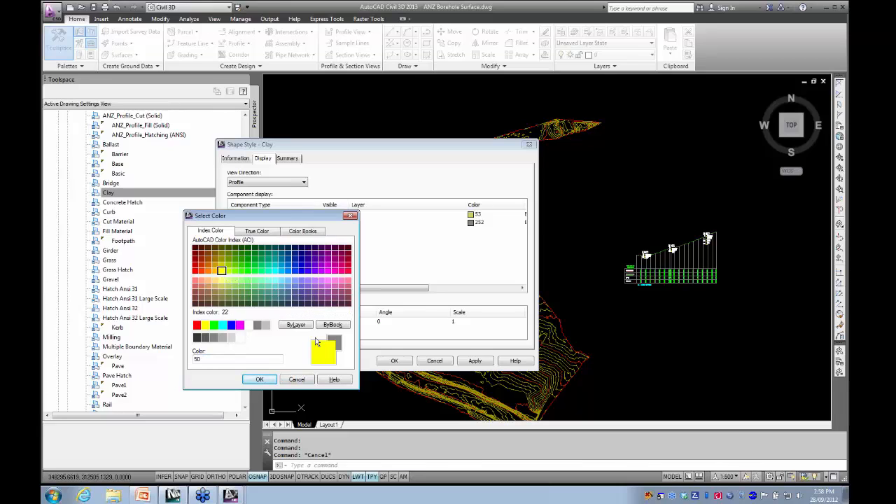
{"action": "left_click", "coordinate": [259, 379]}
{"action": "left_click", "coordinate": [490, 215]}
{"action": "left_click", "coordinate": [490, 219]}
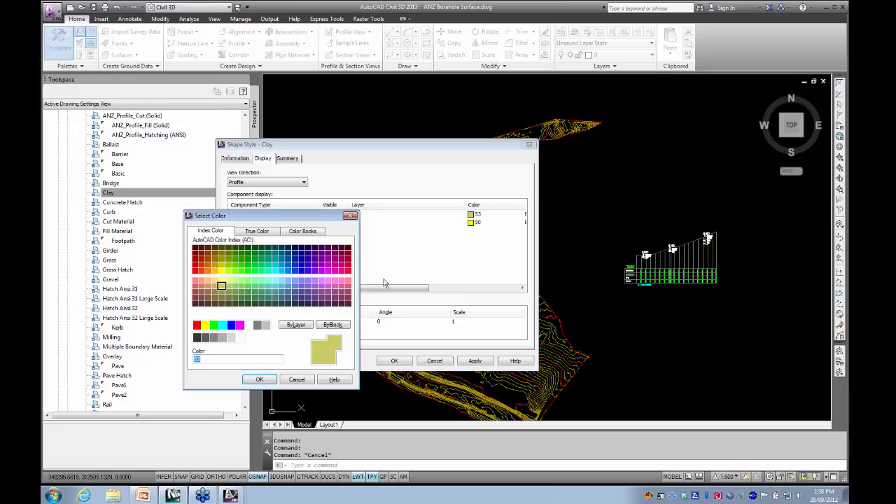
{"action": "left_click", "coordinate": [213, 325]}
{"action": "left_click", "coordinate": [259, 380]}
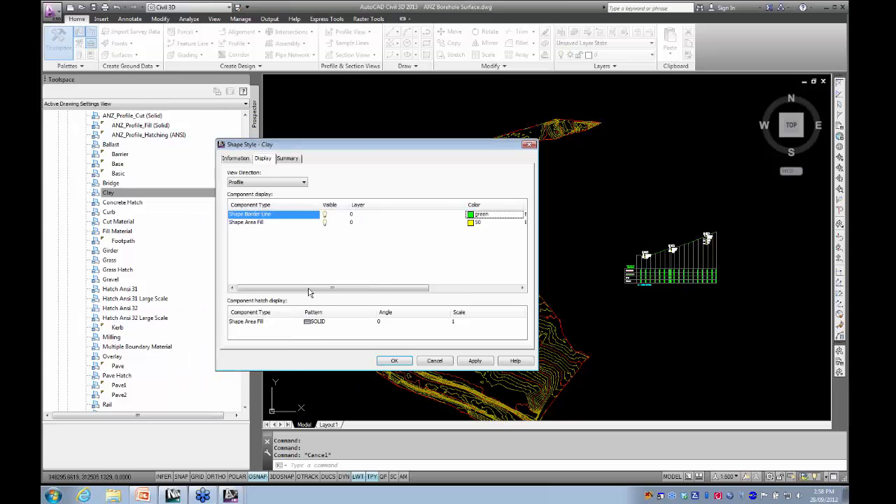
{"action": "left_click", "coordinate": [392, 360]}
- Erase all the BH2, BH4 and BH3 borehole objects from the profile view
{"action": "scroll", "coordinate": [385, 363], "scroll_direction": "down", "scroll_amount": 4}
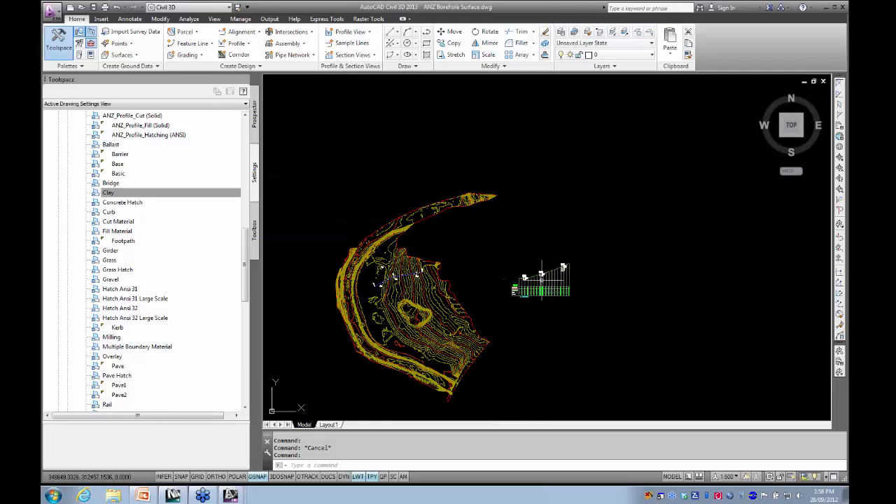
{"action": "scroll", "coordinate": [542, 278], "scroll_direction": "up", "scroll_amount": 8}
{"action": "scroll", "coordinate": [424, 284], "scroll_direction": "up", "scroll_amount": 5}
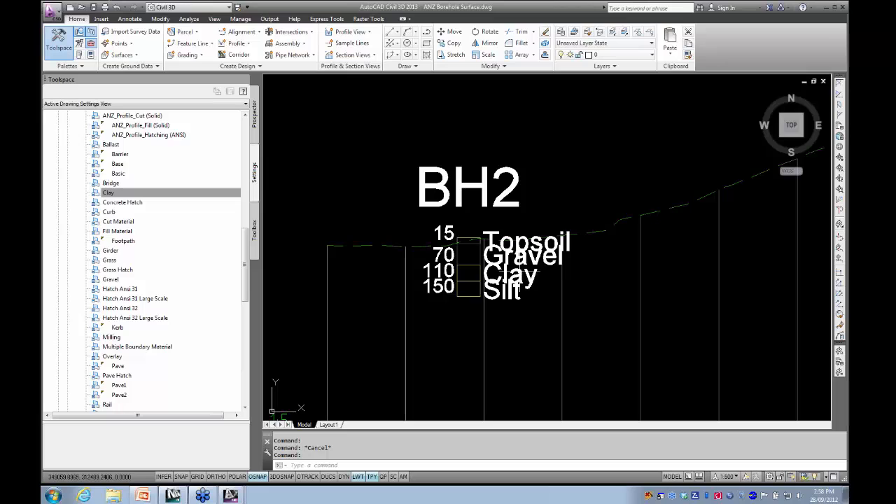
{"action": "scroll", "coordinate": [462, 285], "scroll_direction": "down", "scroll_amount": 8}
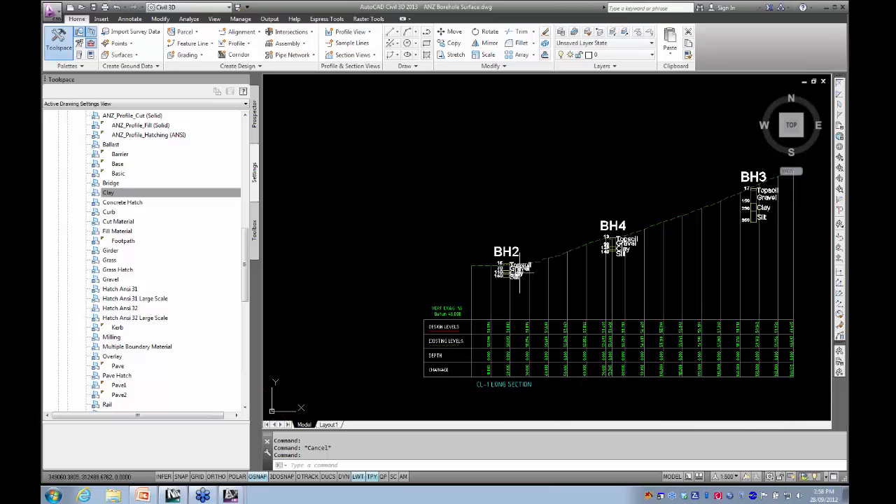
{"action": "left_click", "coordinate": [396, 213]}
{"action": "left_click", "coordinate": [570, 295]}
{"action": "left_click", "coordinate": [576, 193]}
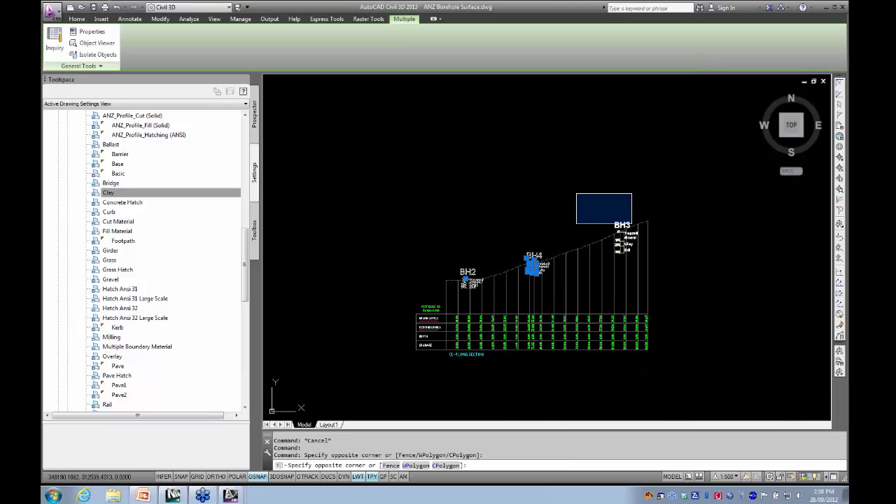
{"action": "left_click", "coordinate": [674, 273]}
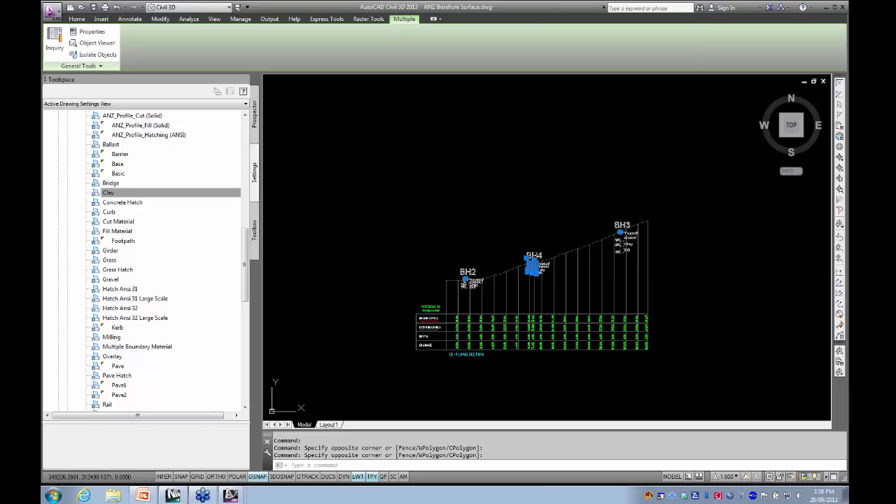
{"action": "key", "text": "Delete"}
- Start the Borehole Importer and load the civil3d_2013_borehole_sample_2 folder as the path to the input files
{"action": "scroll", "coordinate": [245, 248], "scroll_direction": "up", "scroll_amount": 1}
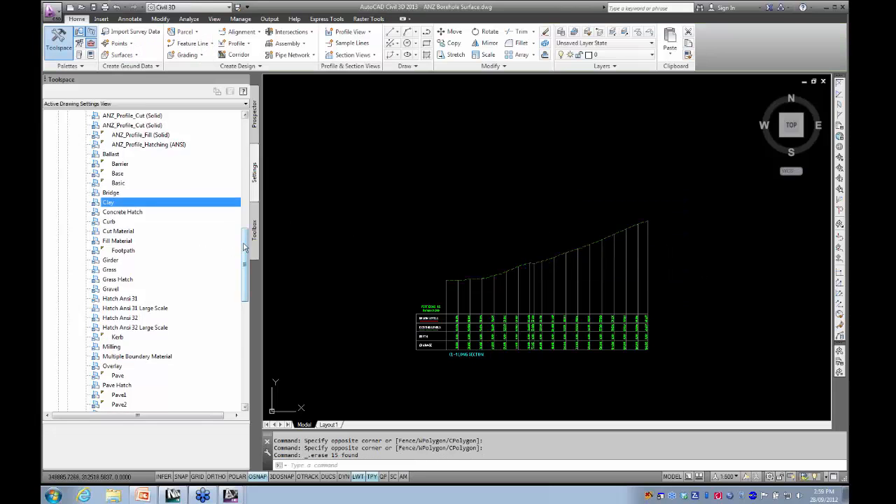
{"action": "scroll", "coordinate": [245, 247], "scroll_direction": "up", "scroll_amount": 15}
{"action": "left_click", "coordinate": [255, 231]}
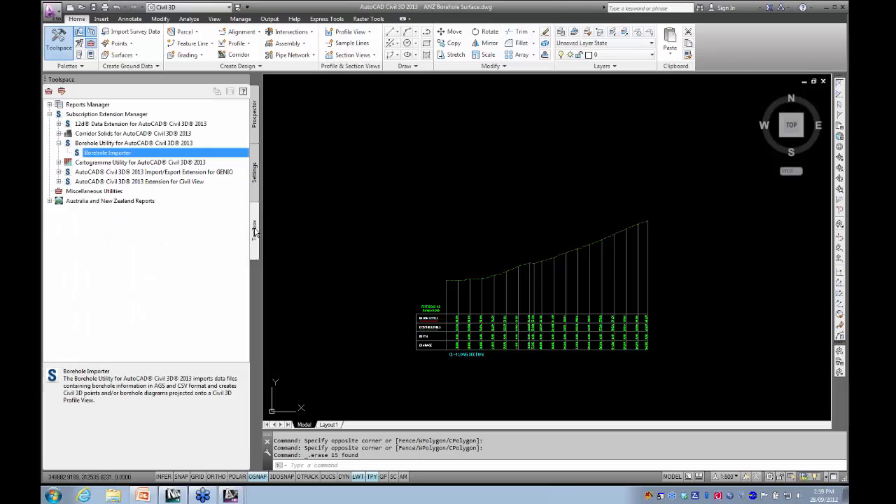
{"action": "double_click", "coordinate": [94, 153]}
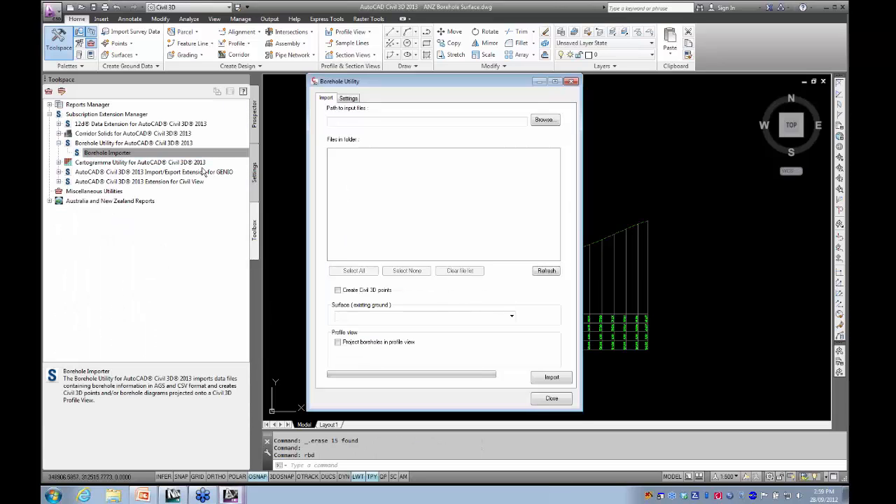
{"action": "left_click", "coordinate": [544, 119]}
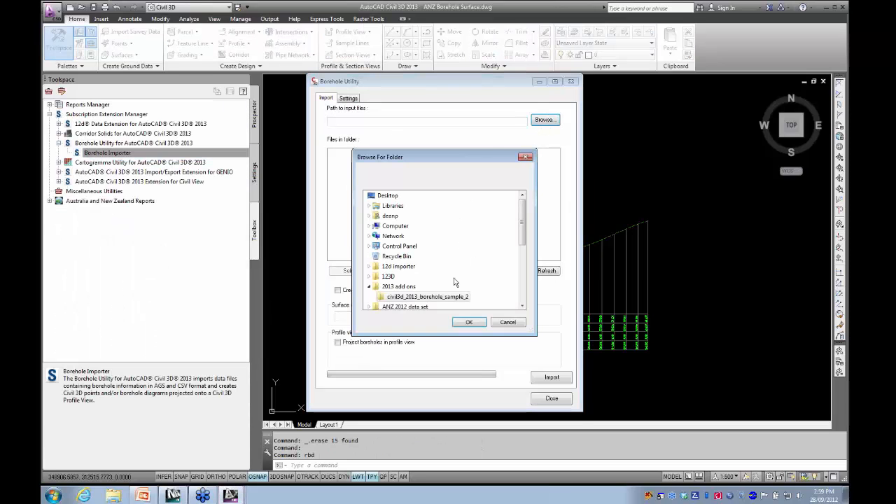
{"action": "left_click", "coordinate": [428, 297]}
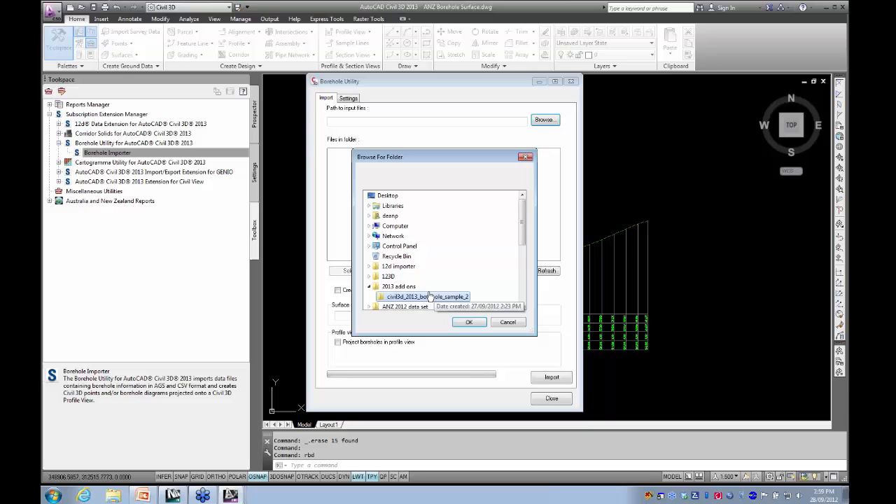
{"action": "left_click", "coordinate": [466, 322]}
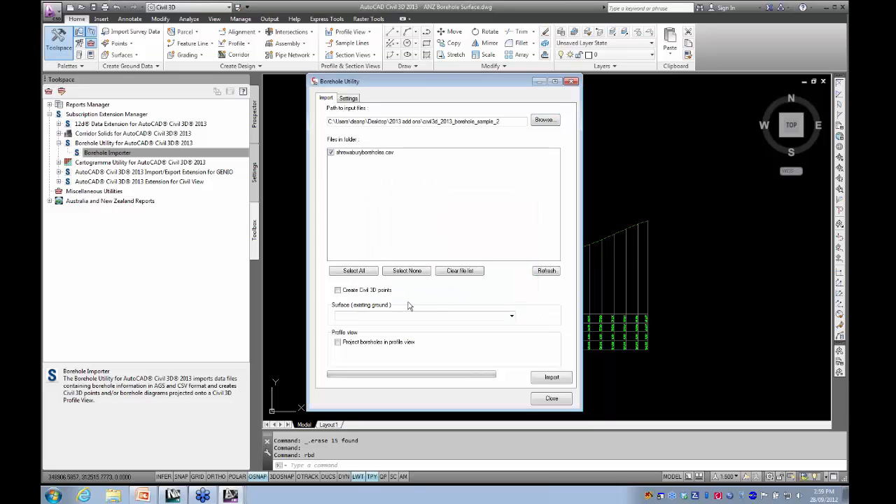
- Import the boreholes with EG as existing ground, projecting them into profile view CL-1/CL-1-Longsection-1, and close the utility
{"action": "left_click", "coordinate": [511, 316]}
{"action": "left_click", "coordinate": [361, 325]}
{"action": "left_click", "coordinate": [338, 342]}
{"action": "left_click", "coordinate": [512, 355]}
{"action": "left_click", "coordinate": [365, 365]}
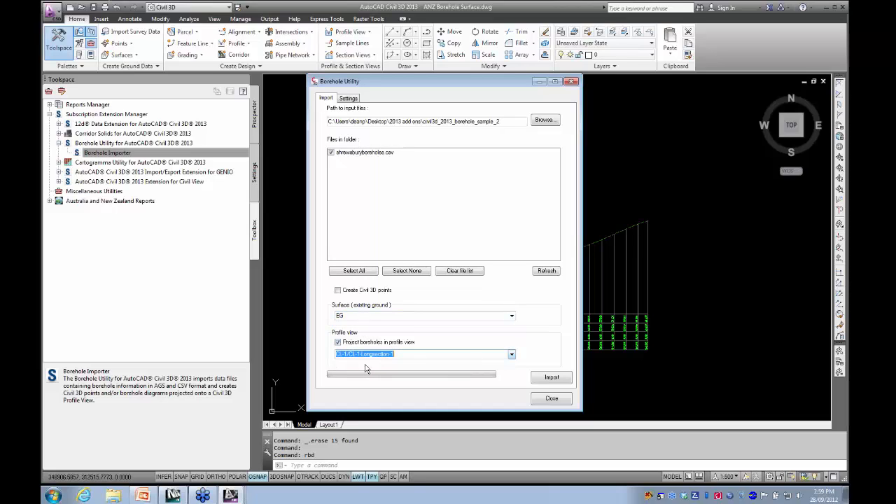
{"action": "left_click", "coordinate": [533, 379]}
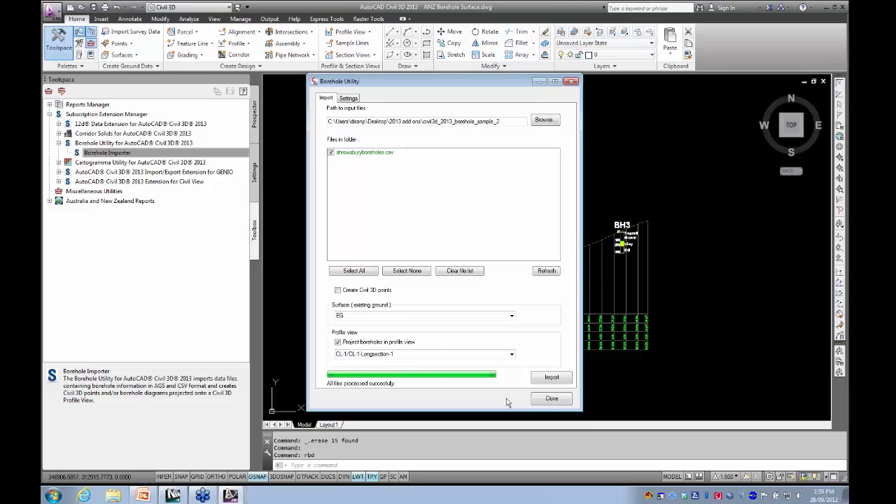
{"action": "left_click", "coordinate": [549, 399]}
- Inspect the reimported BH4 borehole and its Clay layer fill in the profile view, selecting the borehole block
{"action": "scroll", "coordinate": [524, 279], "scroll_direction": "up", "scroll_amount": 5}
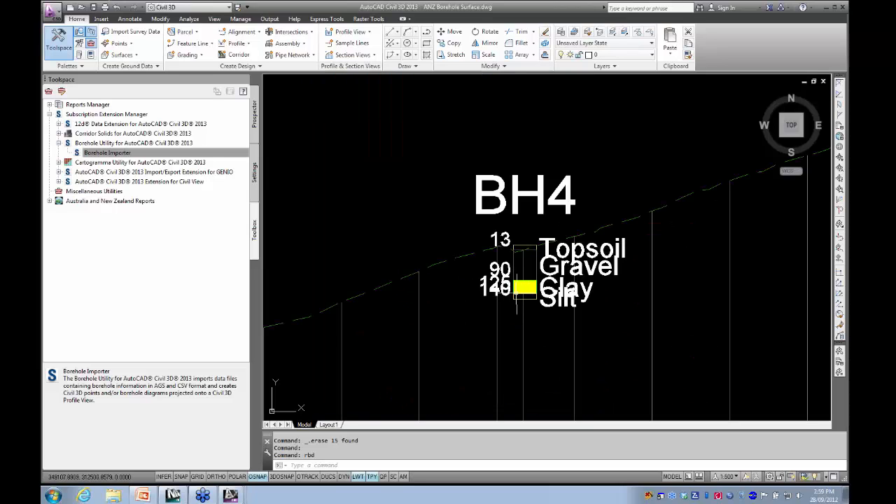
{"action": "scroll", "coordinate": [523, 289], "scroll_direction": "up", "scroll_amount": 4}
{"action": "scroll", "coordinate": [448, 280], "scroll_direction": "down", "scroll_amount": 5}
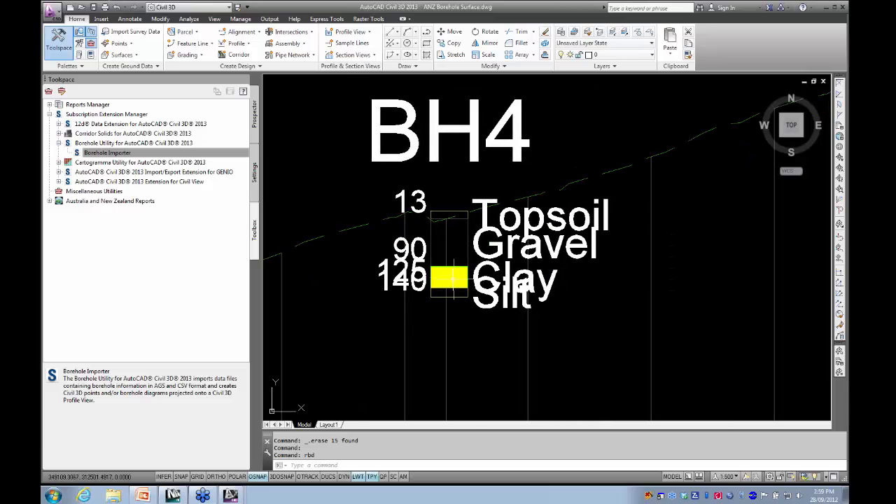
{"action": "left_click", "coordinate": [455, 275]}
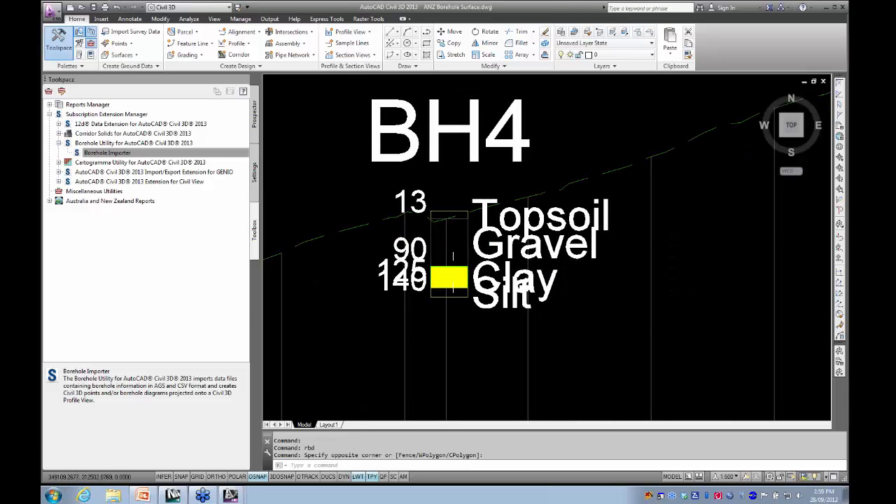
{"action": "scroll", "coordinate": [455, 275], "scroll_direction": "up", "scroll_amount": 3}
{"action": "scroll", "coordinate": [452, 280], "scroll_direction": "down", "scroll_amount": 5}
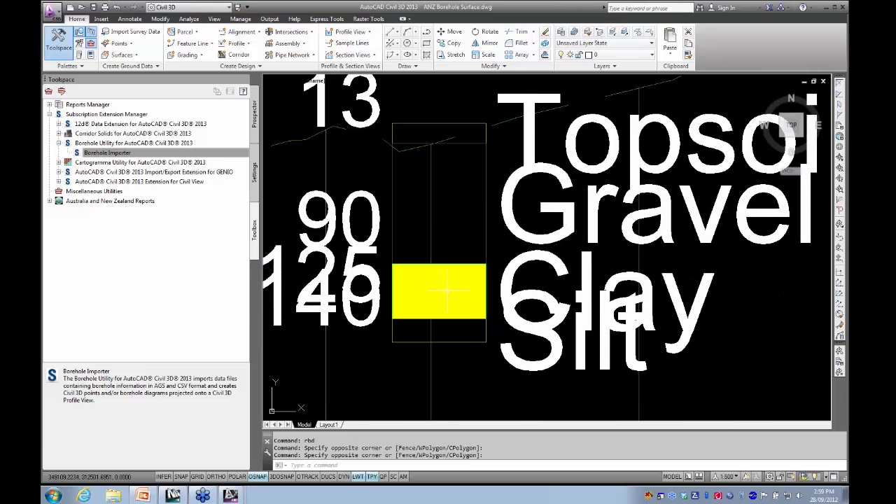
{"action": "middle_click_drag", "start_coordinate": [432, 291], "coordinate": [410, 268]}
{"action": "left_click", "coordinate": [400, 281]}
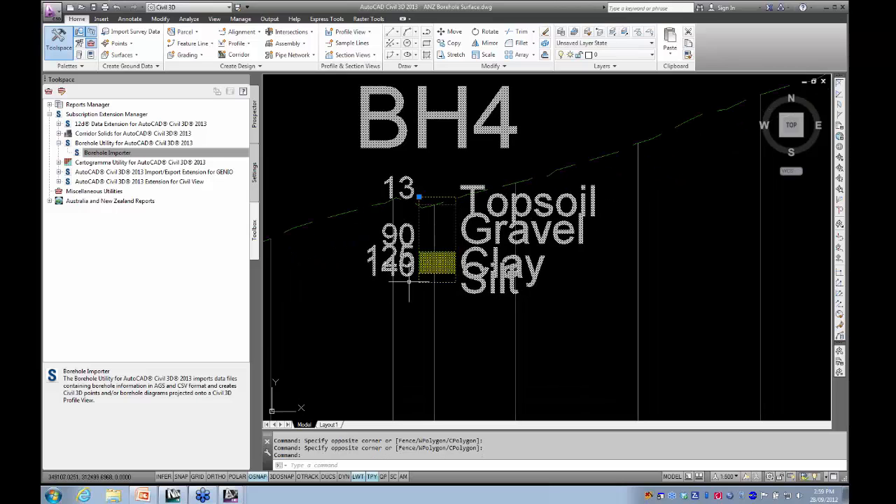
- Explode the BH4 borehole block and check the solid hatch of its Clay layer
{"action": "type", "text": "x"}
{"action": "key", "text": "Return"}
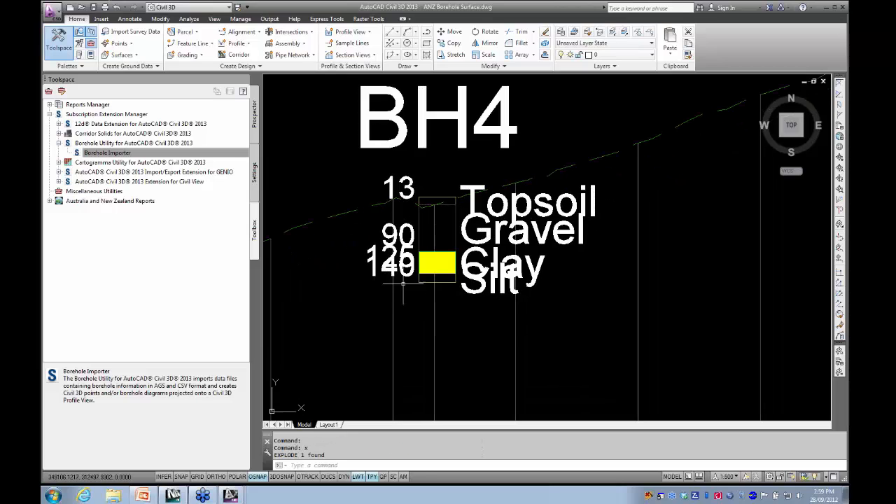
{"action": "left_click", "coordinate": [428, 262]}
{"action": "scroll", "coordinate": [436, 262], "scroll_direction": "up", "scroll_amount": 5}
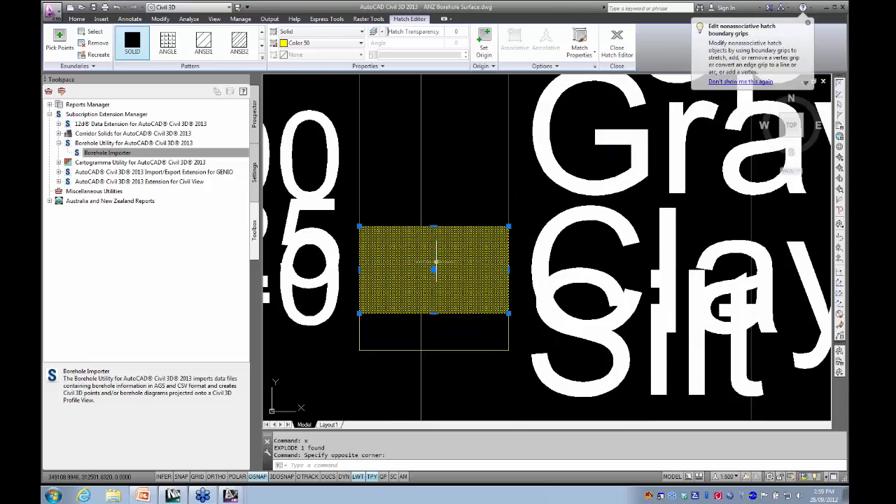
{"action": "scroll", "coordinate": [437, 263], "scroll_direction": "down", "scroll_amount": 6}
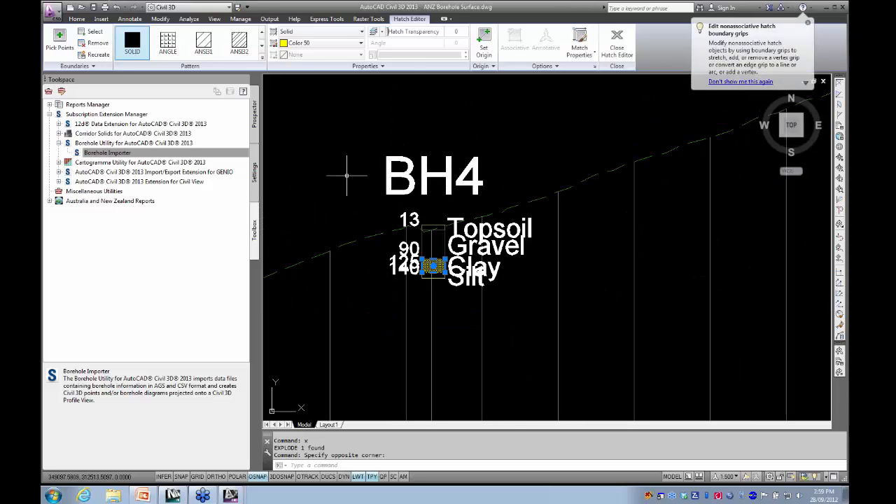
{"action": "key", "text": "Escape"}
- Find the Clay shape style among the drawing's multipurpose styles and compare it with the Clay fill of the boreholes in the profile view
{"action": "left_click", "coordinate": [255, 175]}
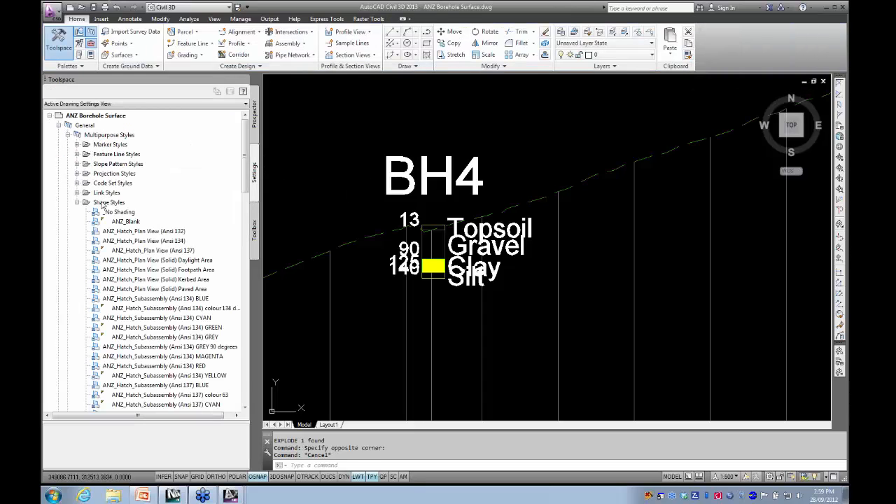
{"action": "left_click_drag", "start_coordinate": [245, 175], "coordinate": [254, 252]}
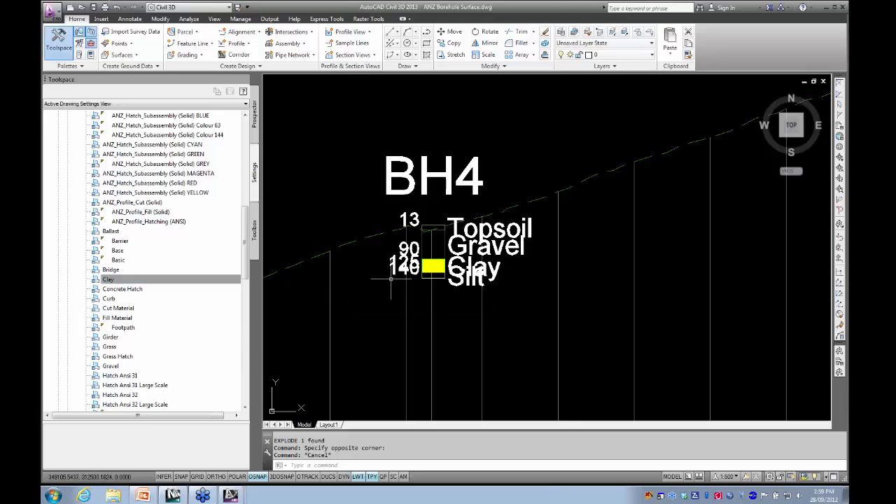
{"action": "scroll", "coordinate": [440, 255], "scroll_direction": "down", "scroll_amount": 5}
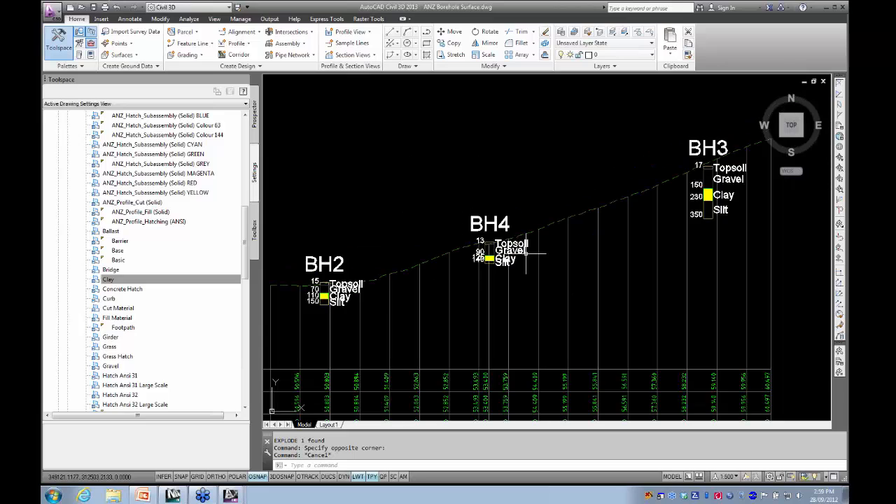
{"action": "middle_click_drag", "start_coordinate": [441, 260], "coordinate": [496, 253]}
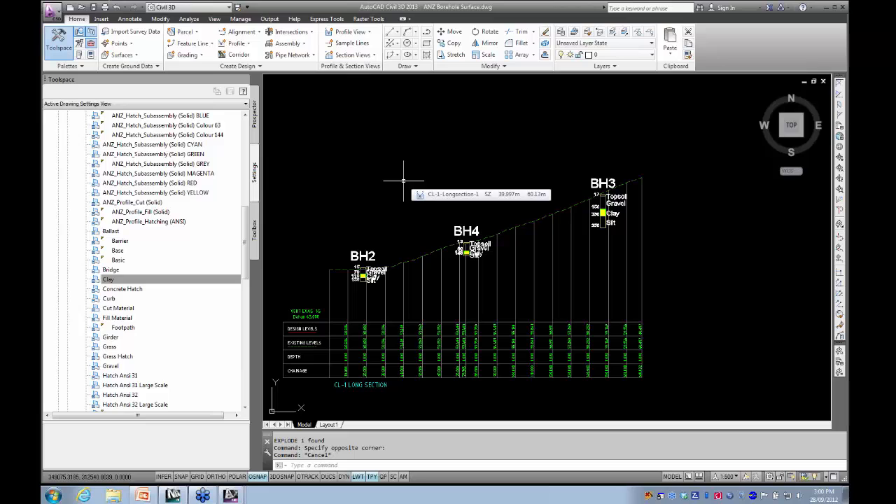
{"action": "left_click_drag", "start_coordinate": [242, 243], "coordinate": [241, 142]}
- Examine the surface plan and the boreholes BH2, BH4 and BH3 along the CL-1 long section, checking the exploded BH4 title text
{"action": "scroll", "coordinate": [356, 190], "scroll_direction": "down", "scroll_amount": 6}
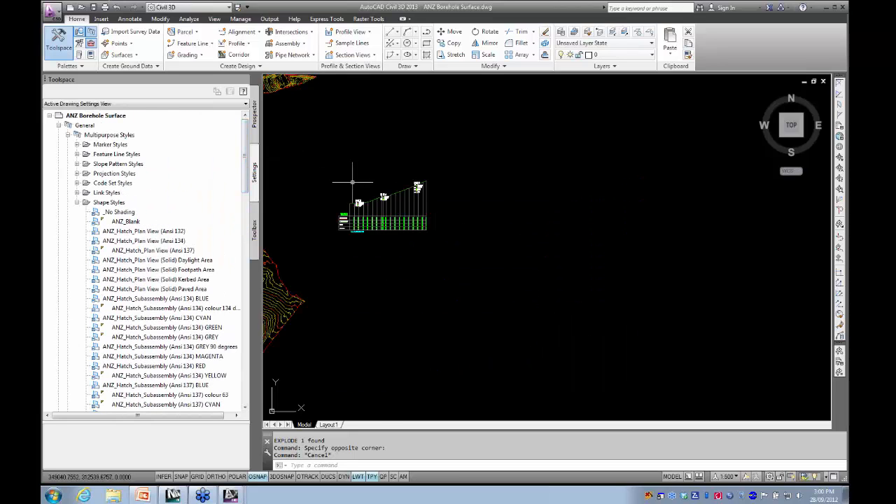
{"action": "middle_click_drag", "start_coordinate": [498, 222], "coordinate": [539, 215]}
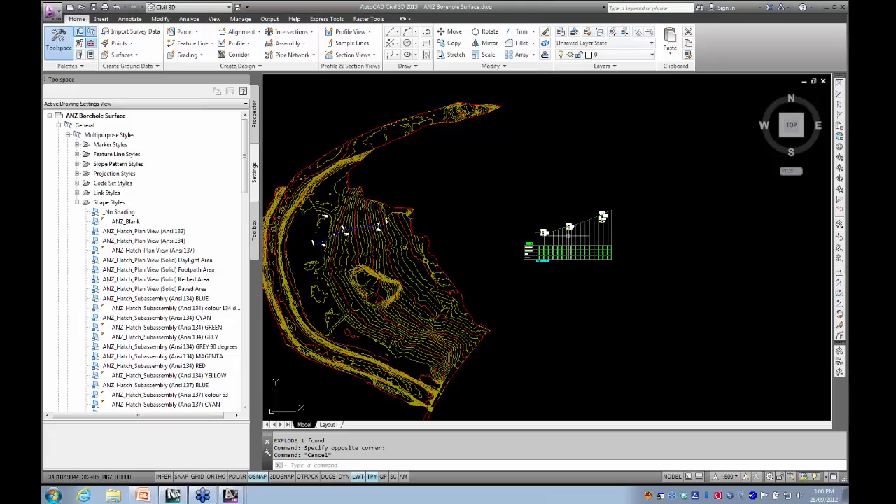
{"action": "scroll", "coordinate": [564, 228], "scroll_direction": "up", "scroll_amount": 8}
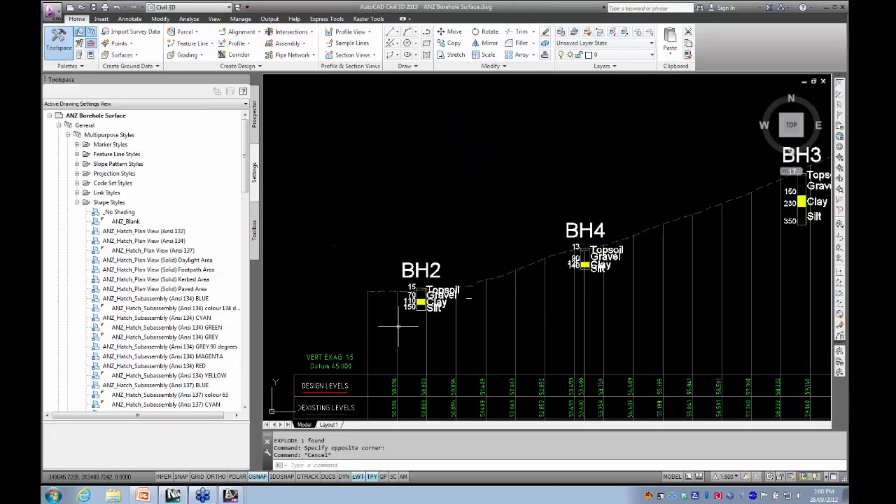
{"action": "middle_click_drag", "start_coordinate": [615, 283], "coordinate": [407, 297]}
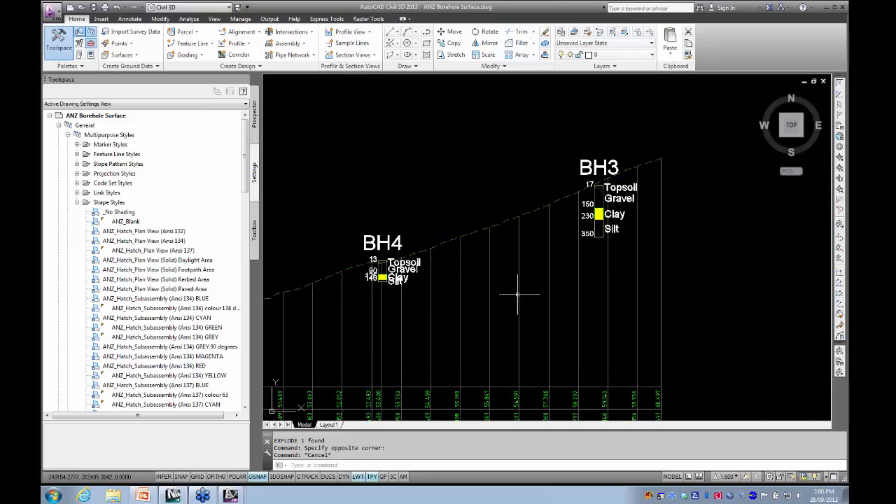
{"action": "scroll", "coordinate": [546, 283], "scroll_direction": "down", "scroll_amount": 3}
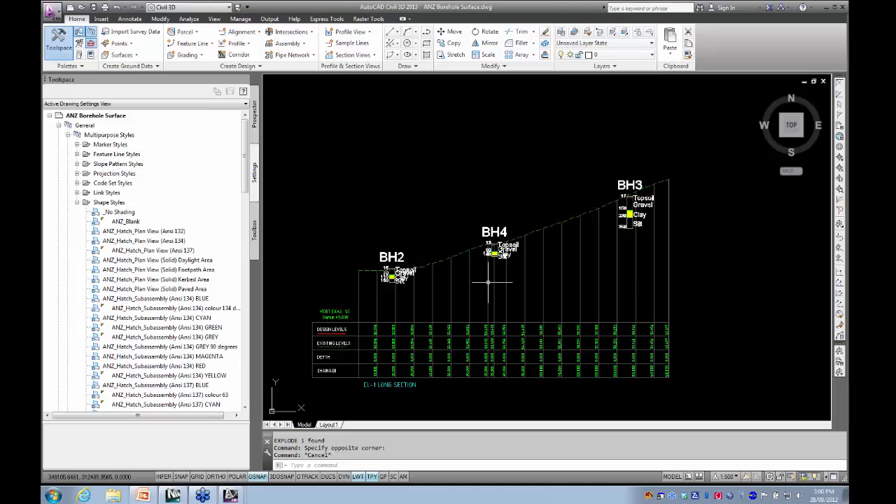
{"action": "left_click", "coordinate": [494, 232]}
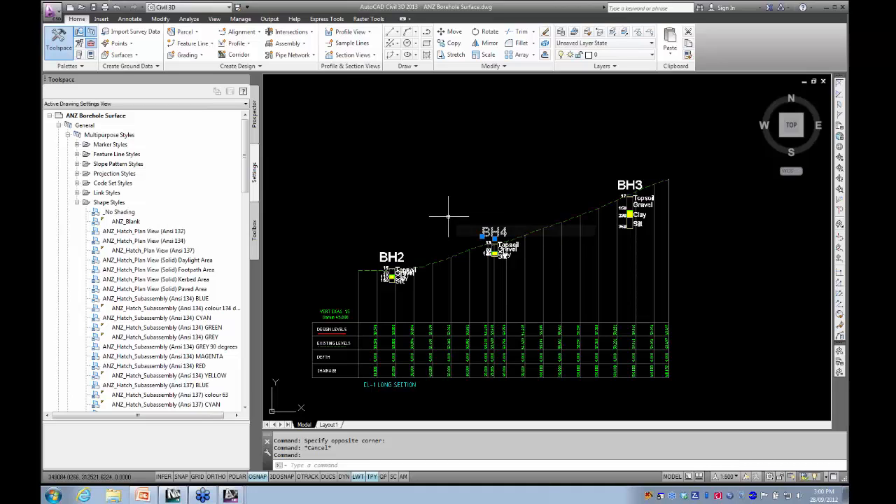
{"action": "key", "text": "Escape"}
{"action": "scroll", "coordinate": [400, 207], "scroll_direction": "down", "scroll_amount": 4}
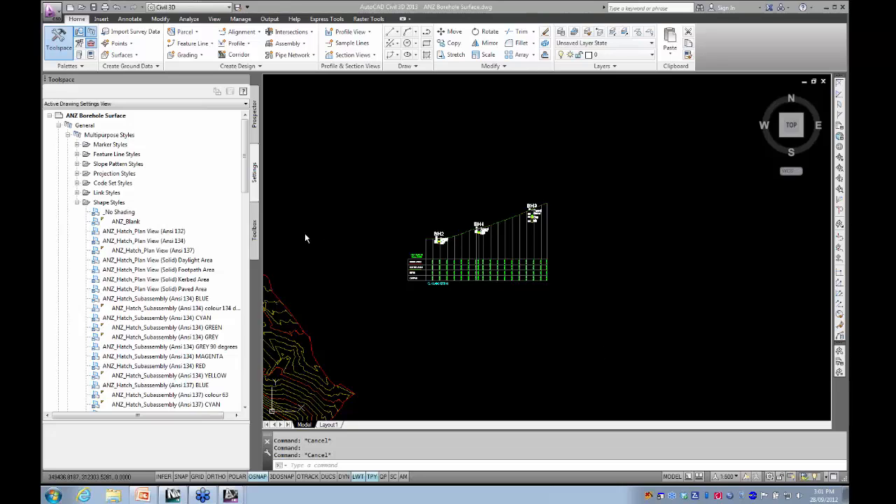
- Examine the points of the CLAY point group in an enlarged point list alongside the surface plan and long section
{"action": "left_click", "coordinate": [256, 124]}
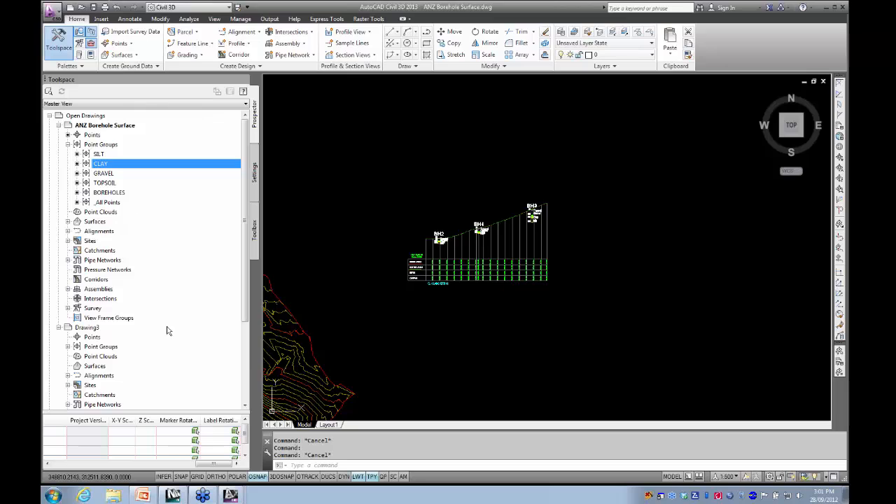
{"action": "left_click_drag", "start_coordinate": [217, 464], "coordinate": [61, 468]}
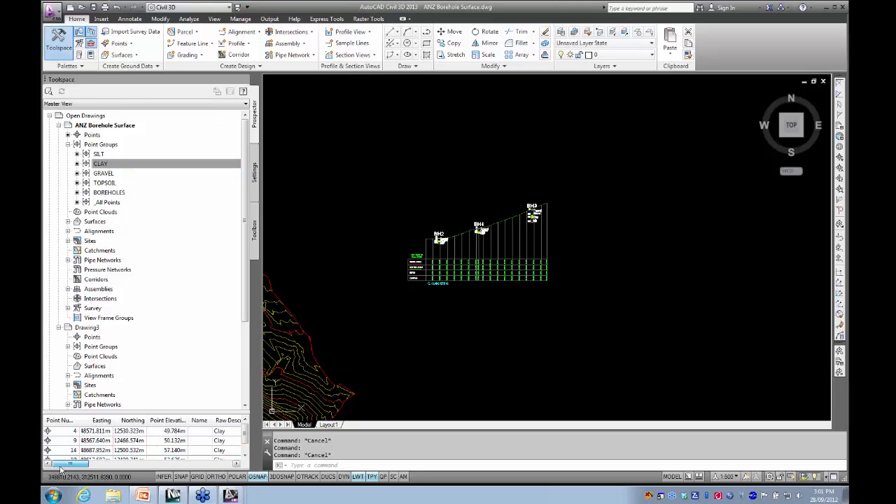
{"action": "left_click_drag", "start_coordinate": [168, 412], "coordinate": [180, 301]}
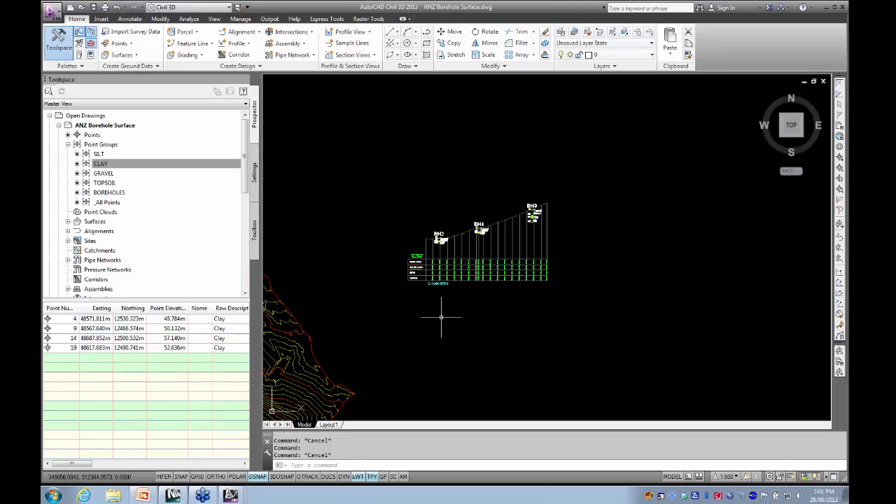
{"action": "middle_click_drag", "start_coordinate": [397, 341], "coordinate": [533, 316]}
{"action": "middle_click_drag", "start_coordinate": [409, 308], "coordinate": [505, 326]}
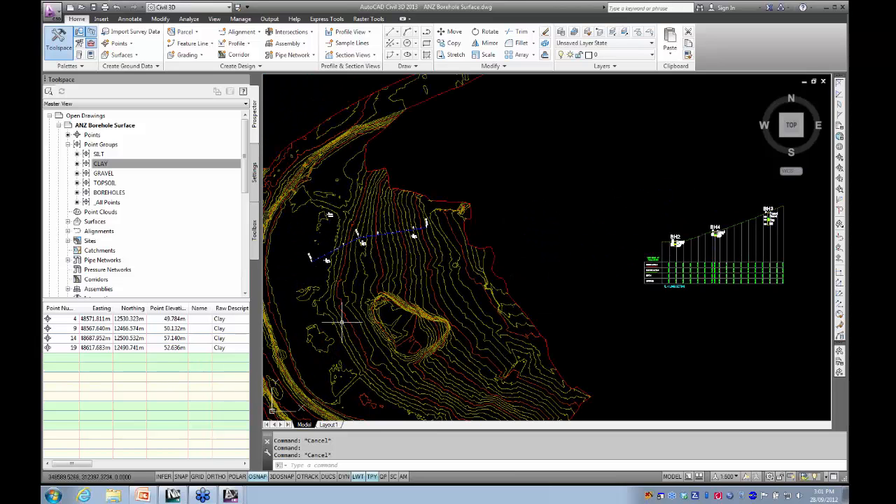
{"action": "scroll", "coordinate": [329, 300], "scroll_direction": "down", "scroll_amount": 4}
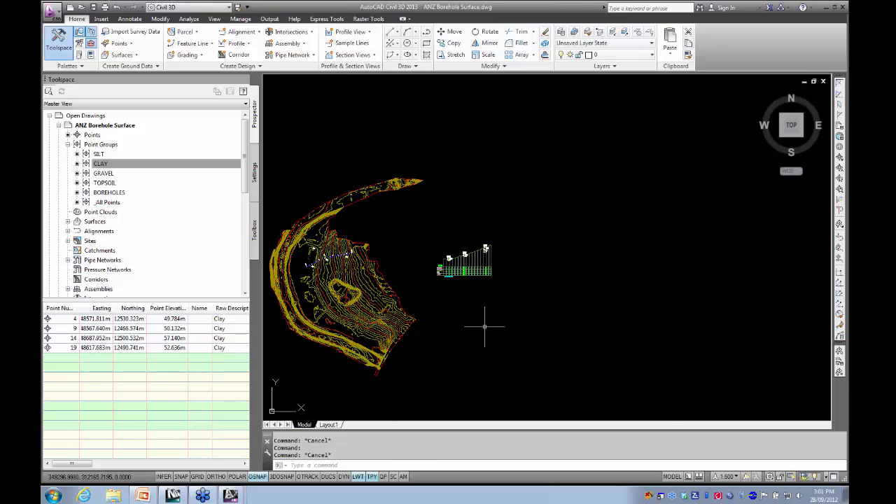